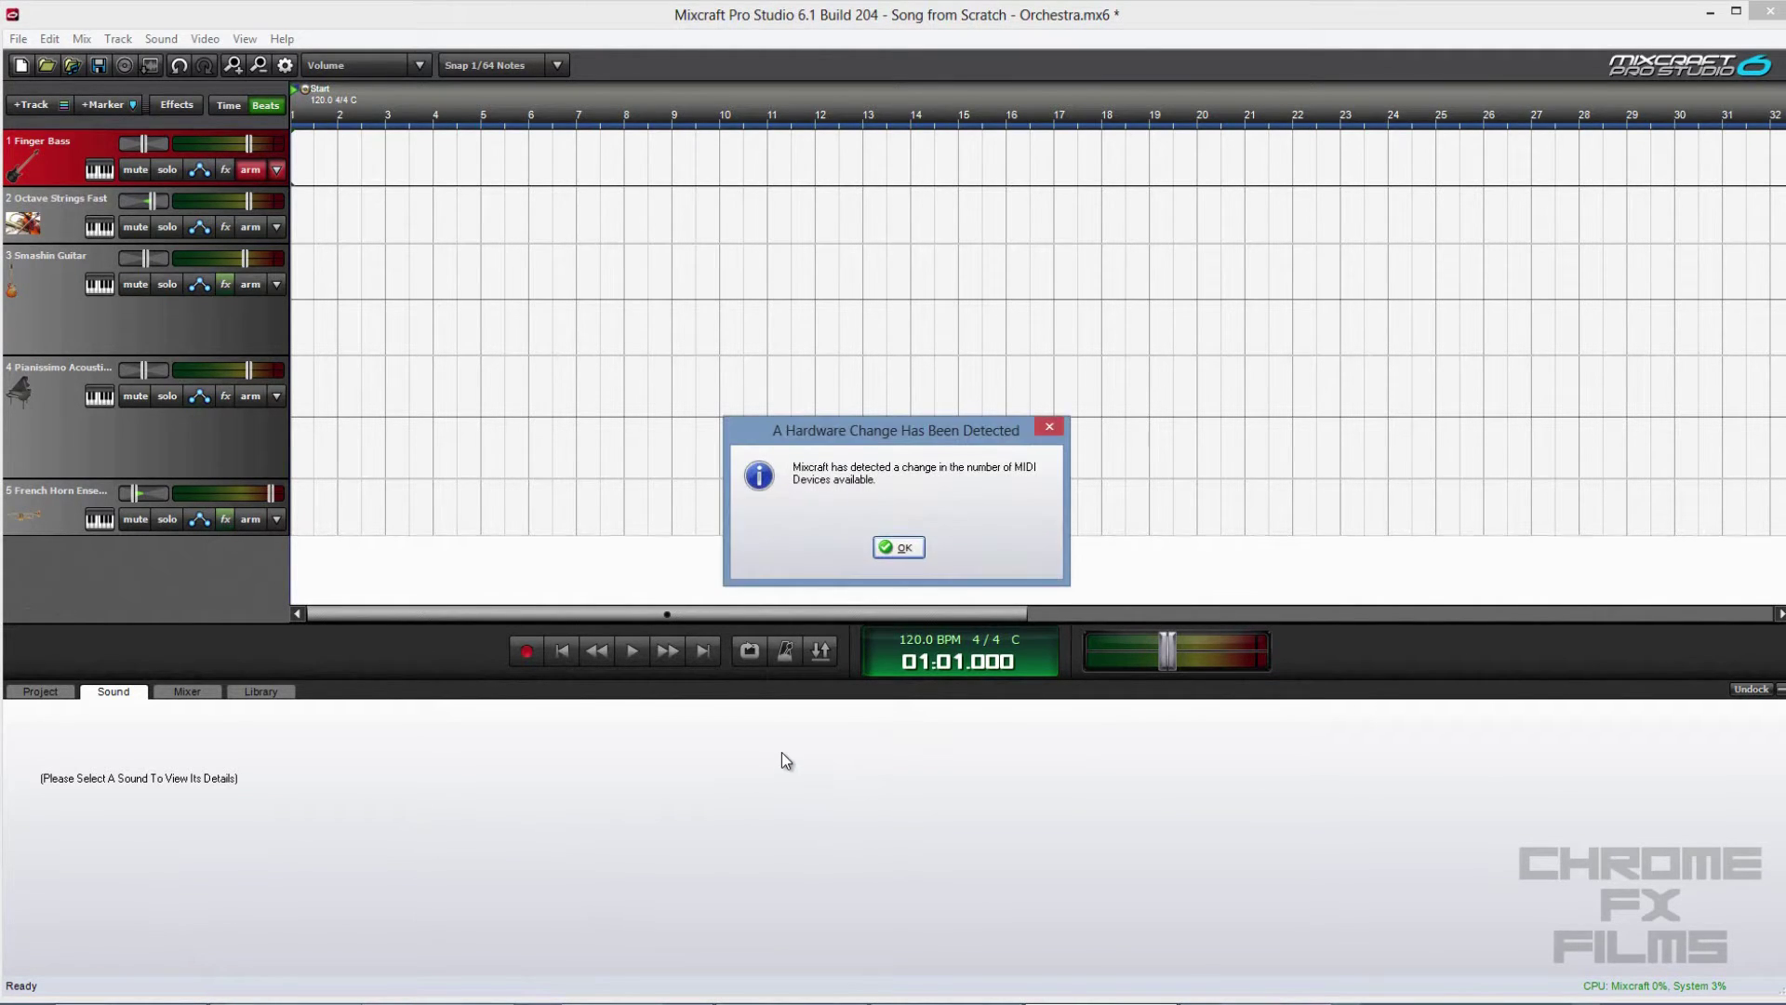
- Dismiss the hardware change notice and arm the Pianissimo Acoustic Grand track for recording
click(901, 549)
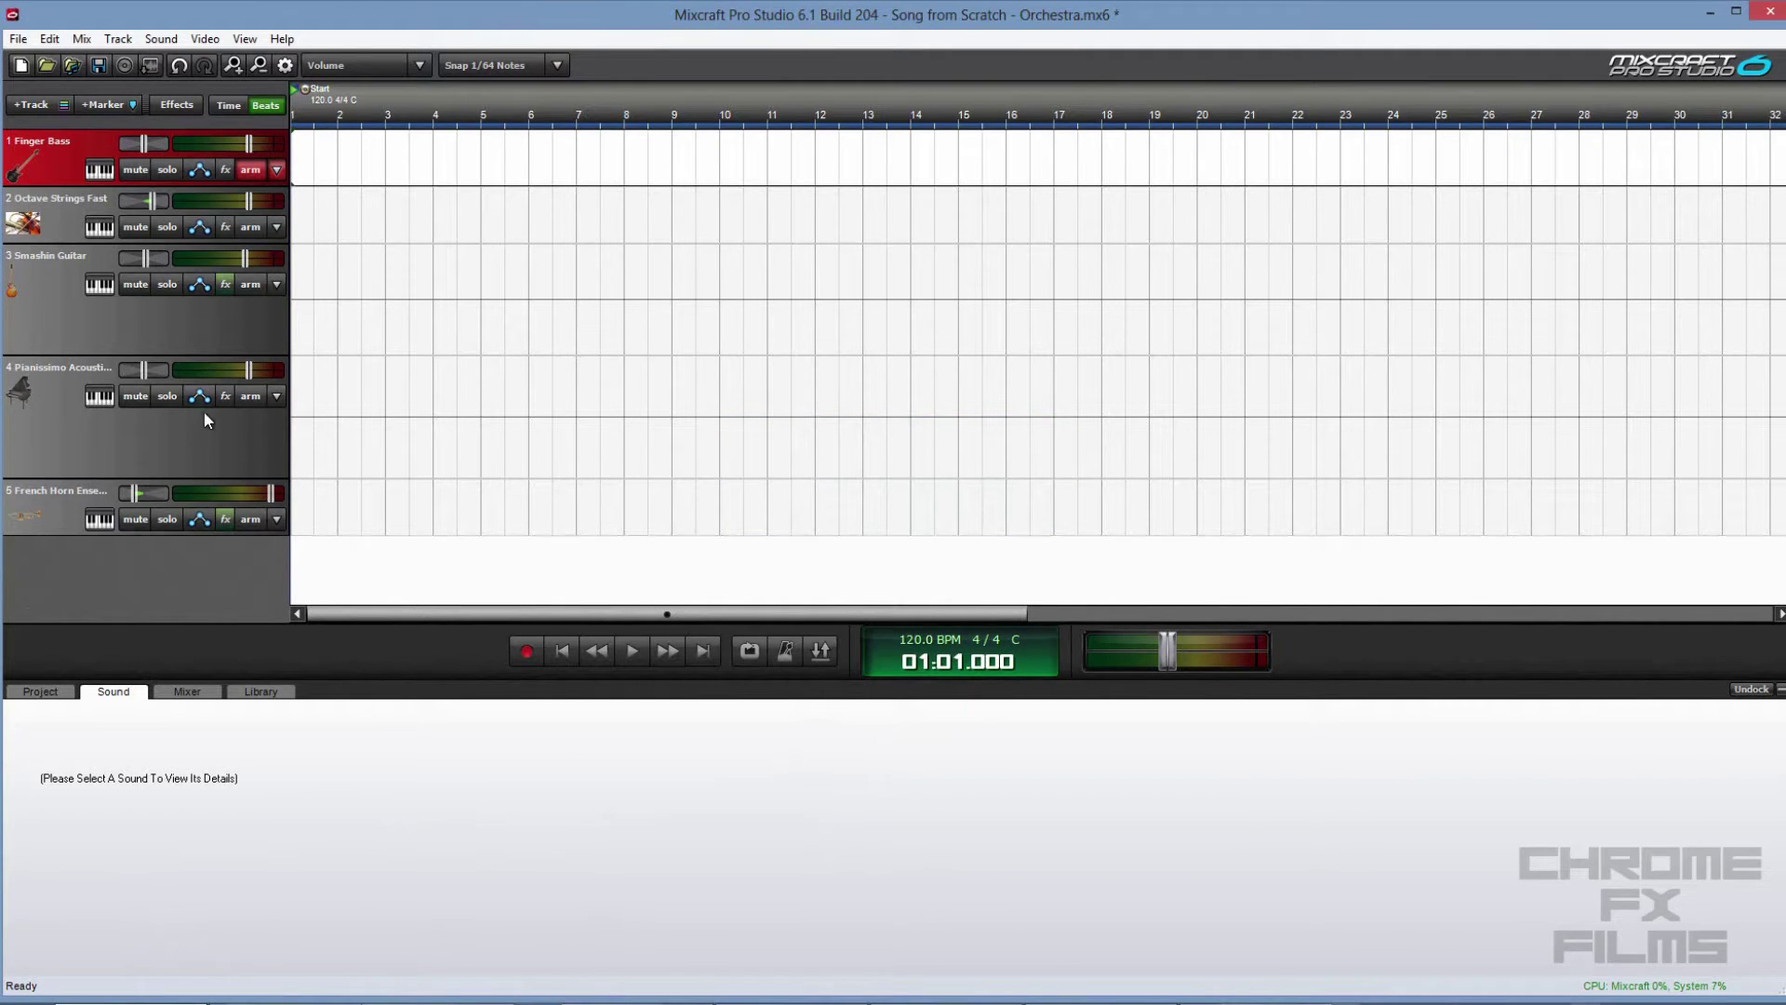
click(262, 398)
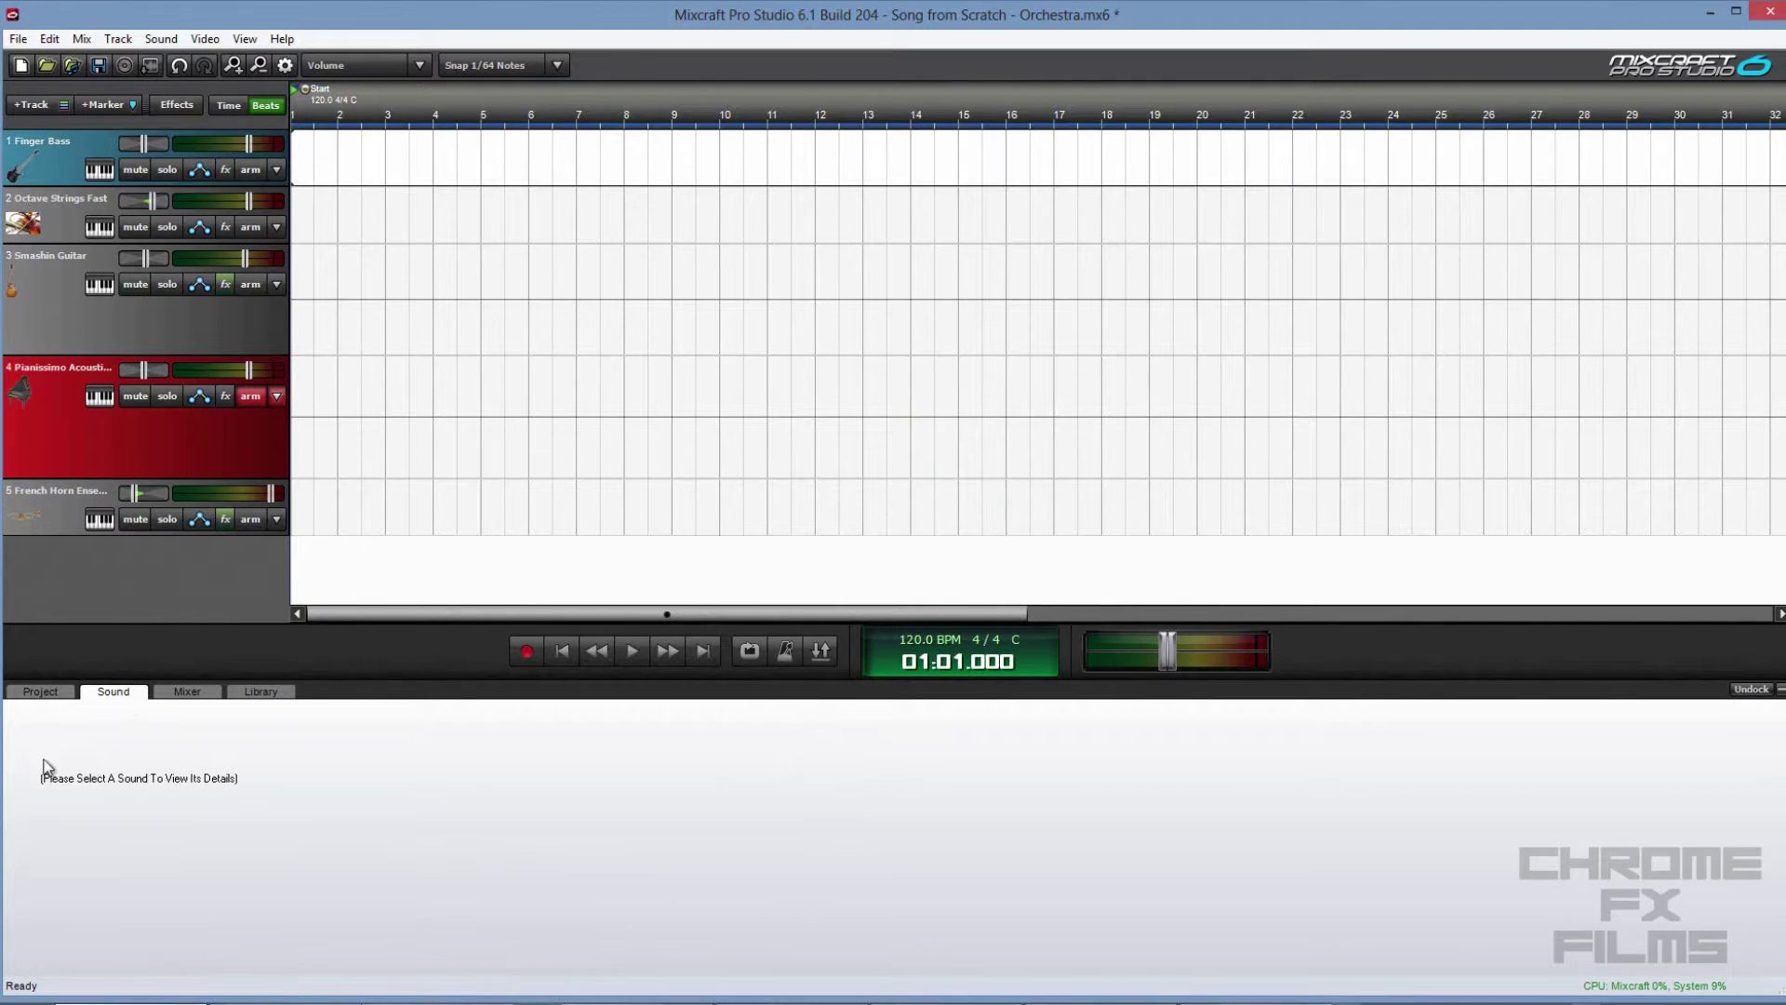
- Show the project settings and turn on the metronome
click(40, 692)
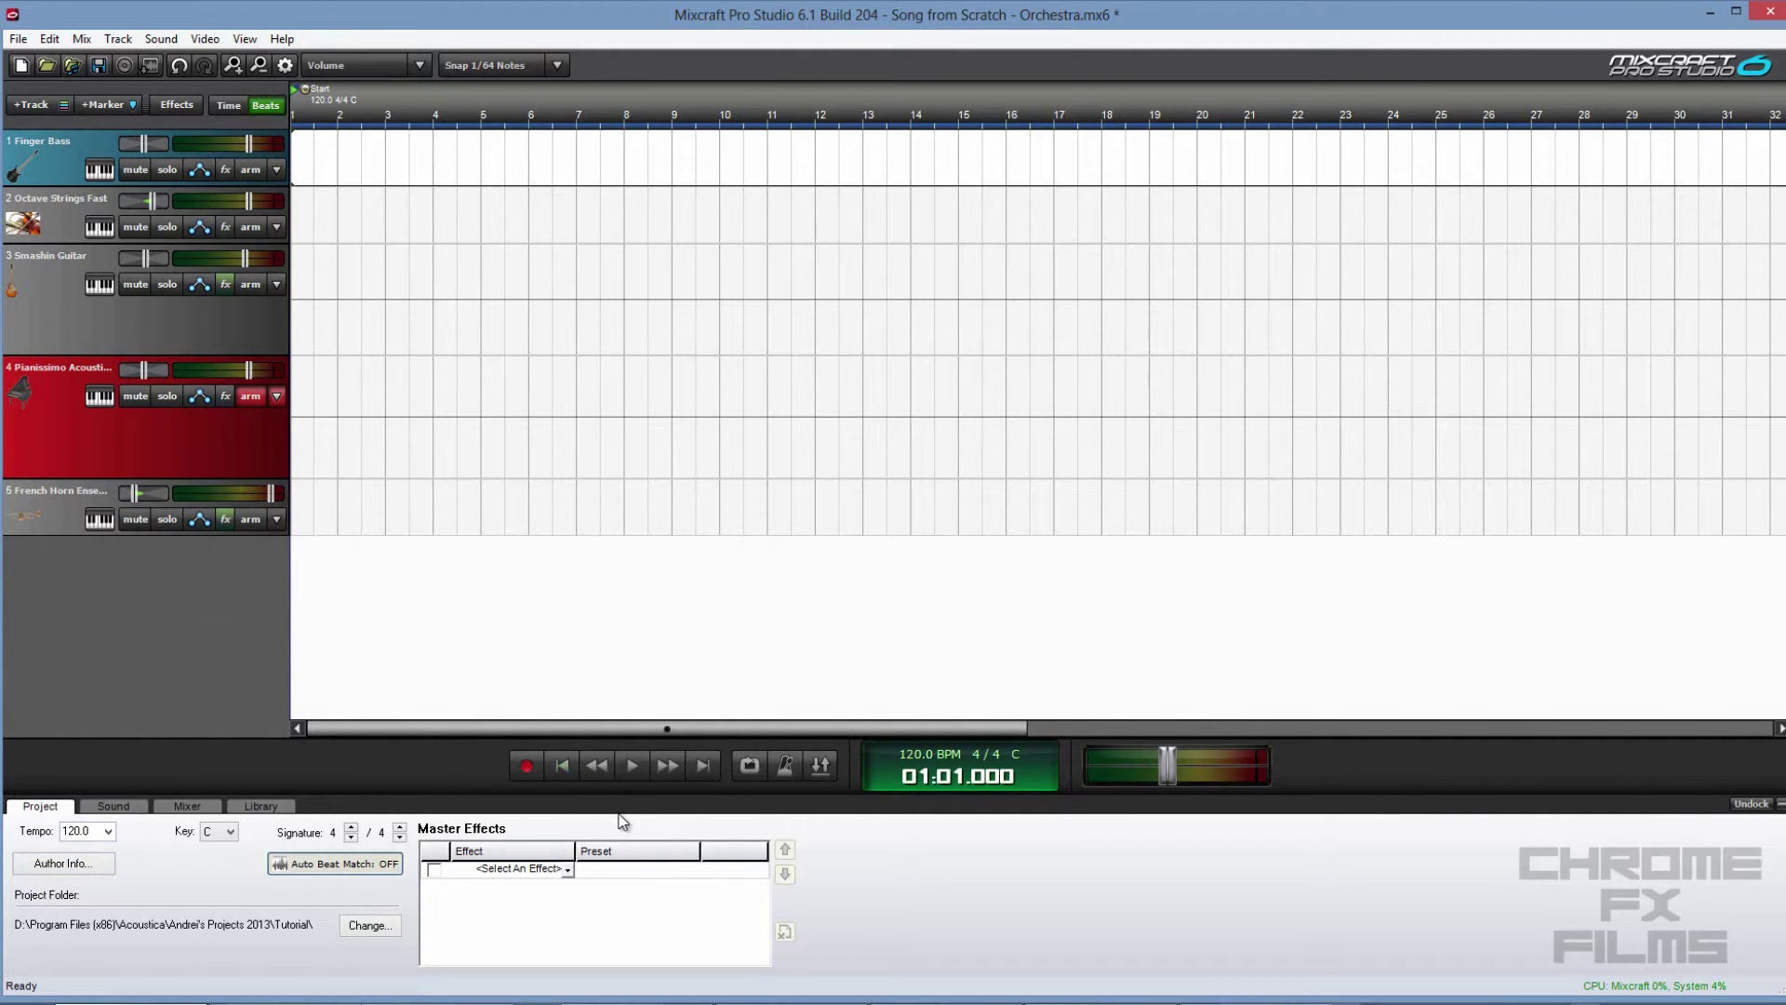
key(ctrl+m)
key(alt+o)
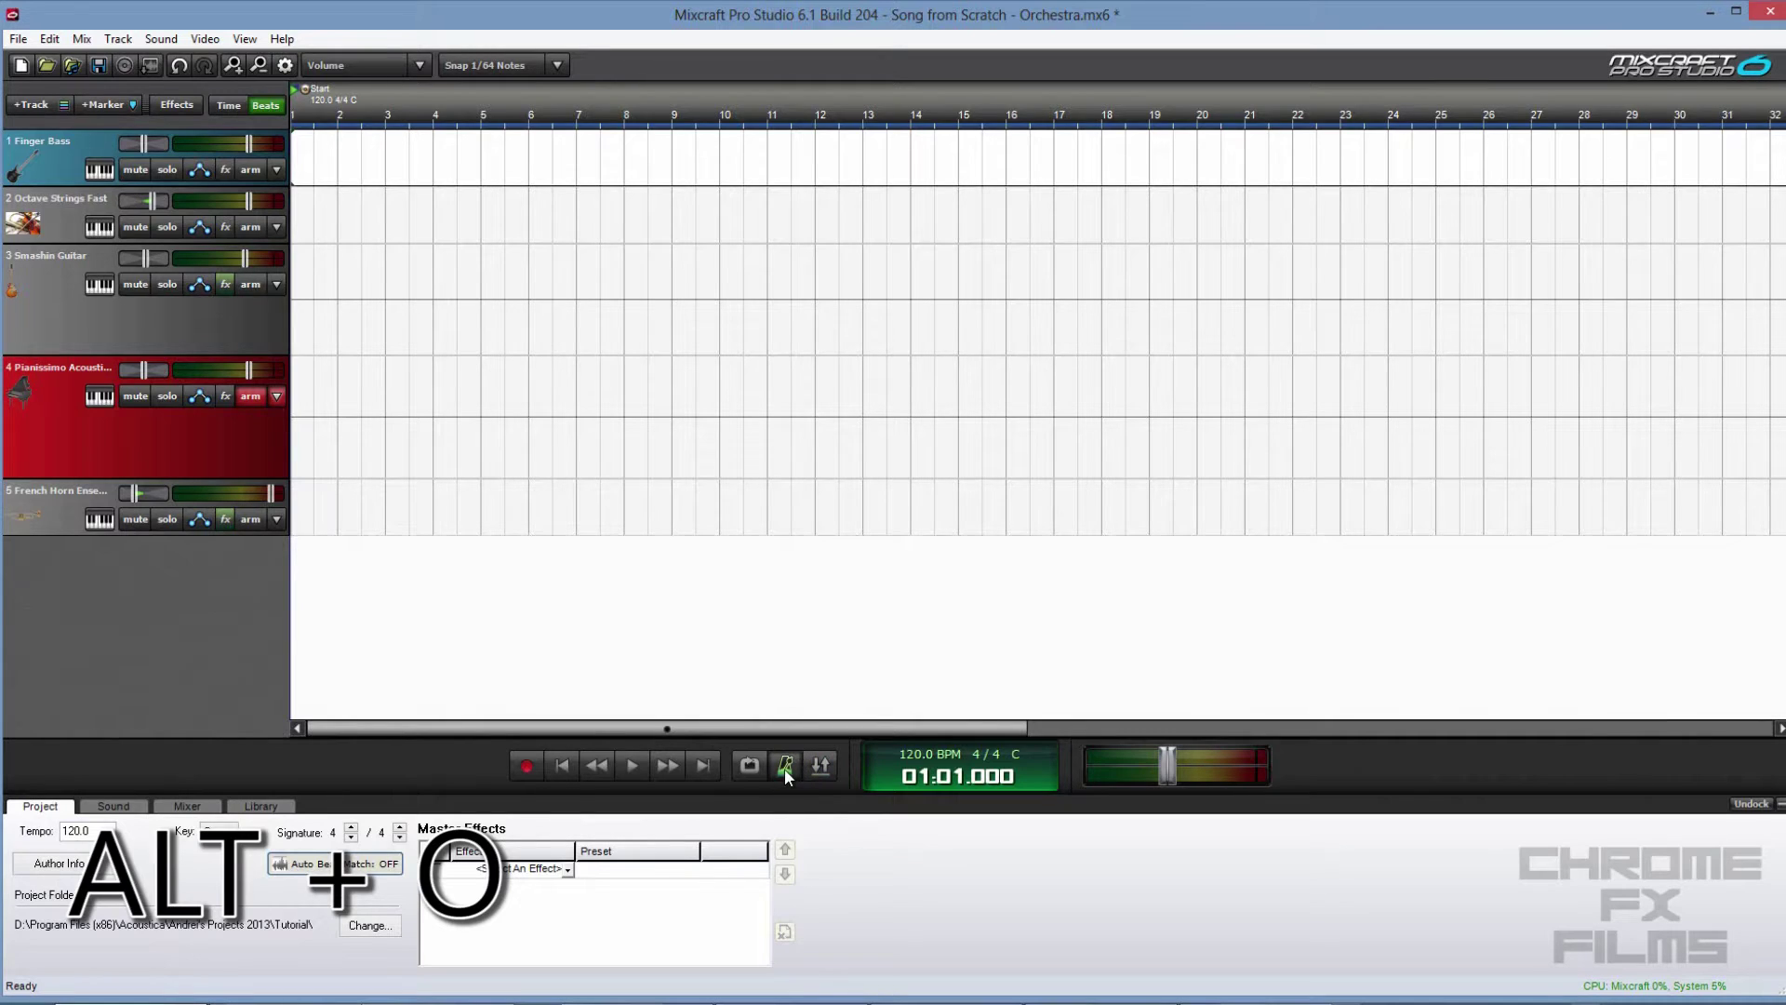
click(748, 766)
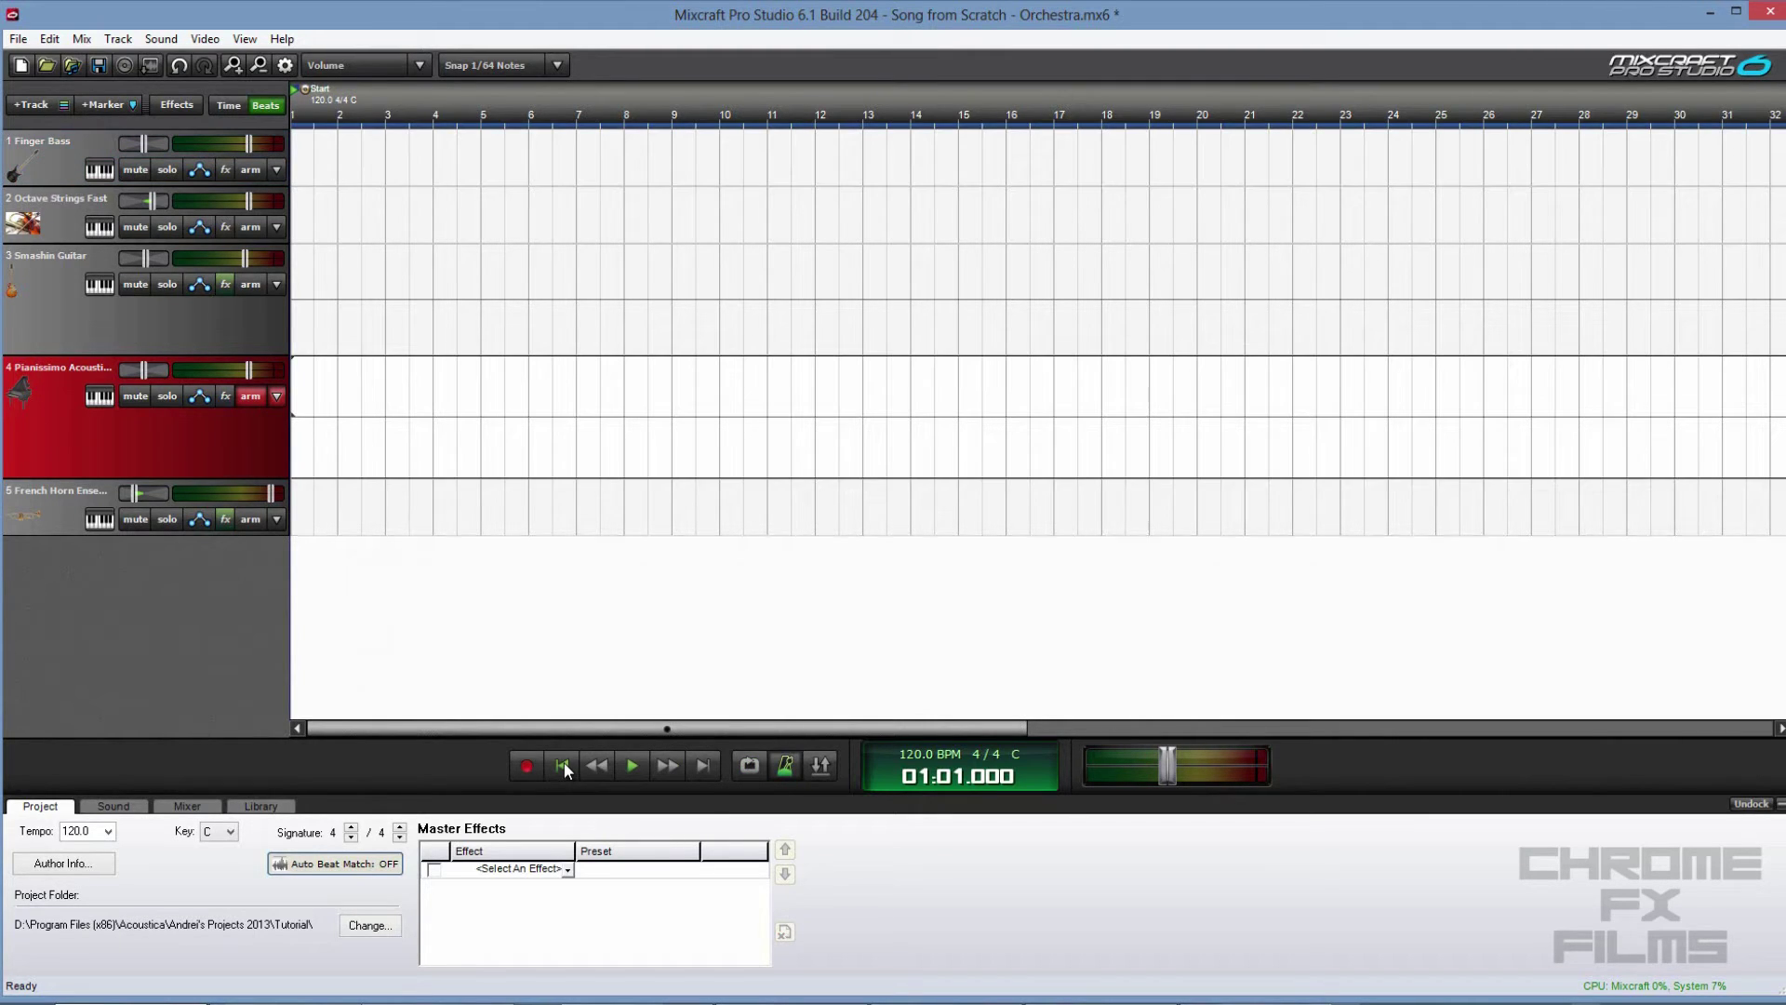
- Record a piano part from the start to about measure 9 on the Pianissimo Acoustic Grand track and open the clip's notes
key(r)
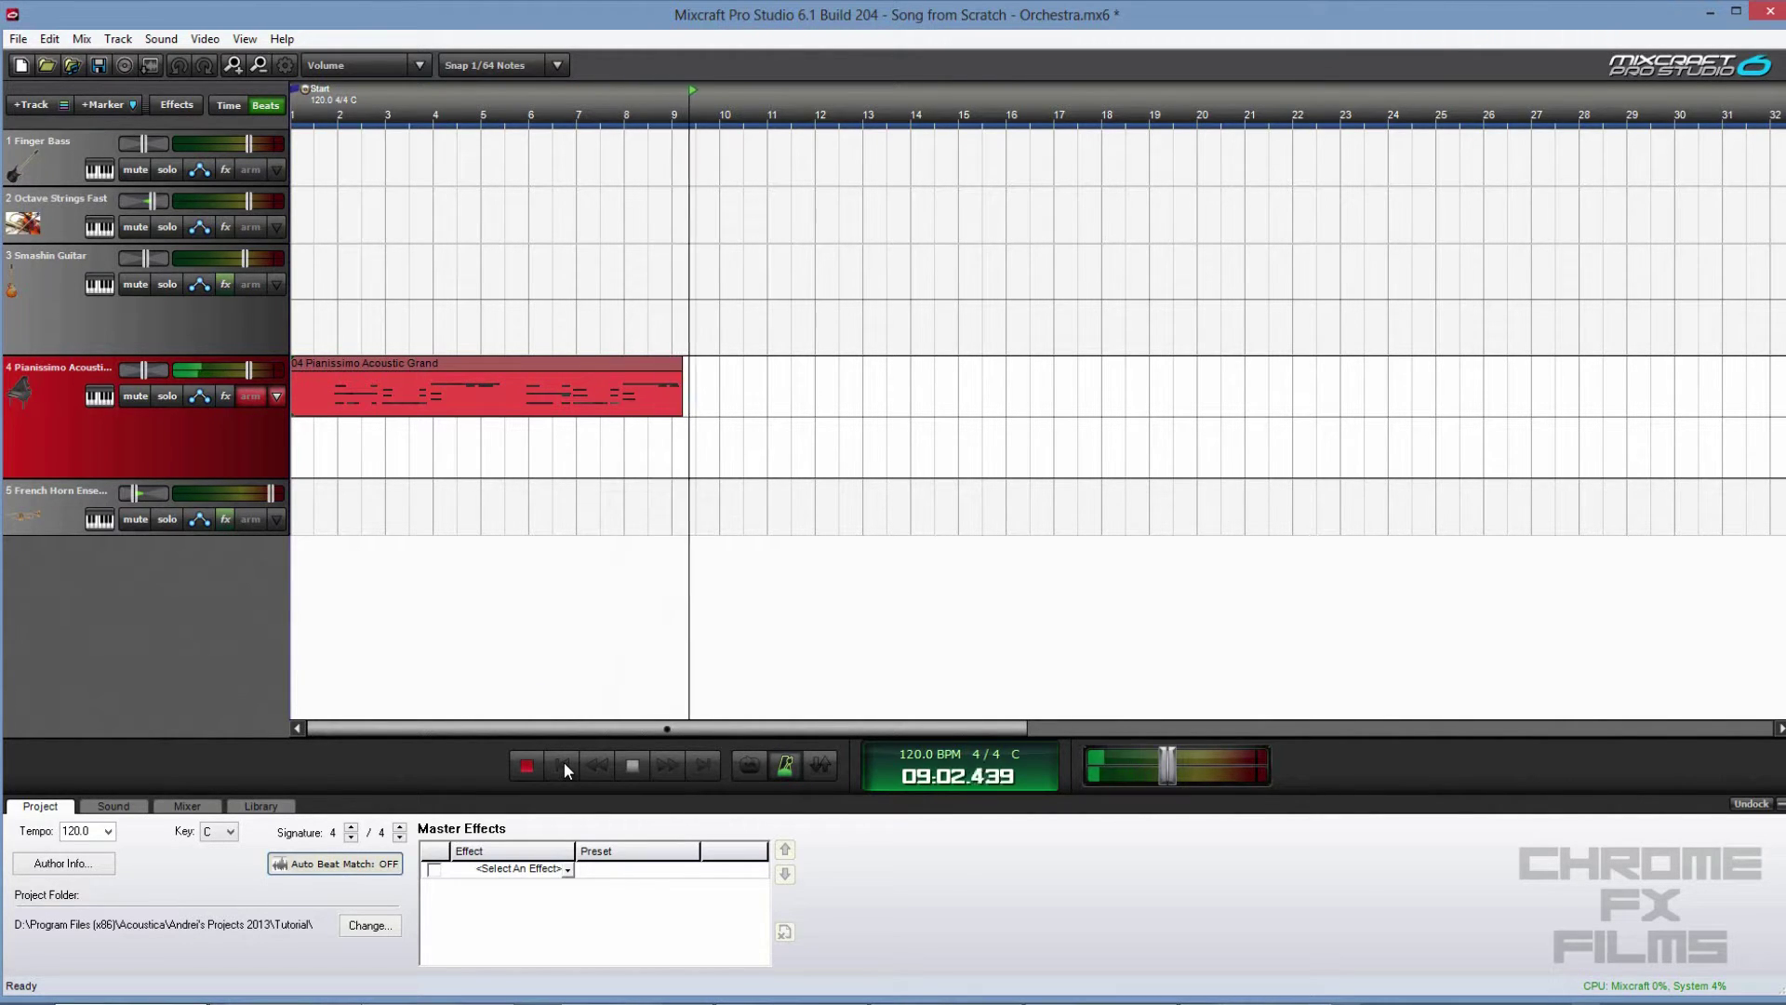
key(space)
click(654, 396)
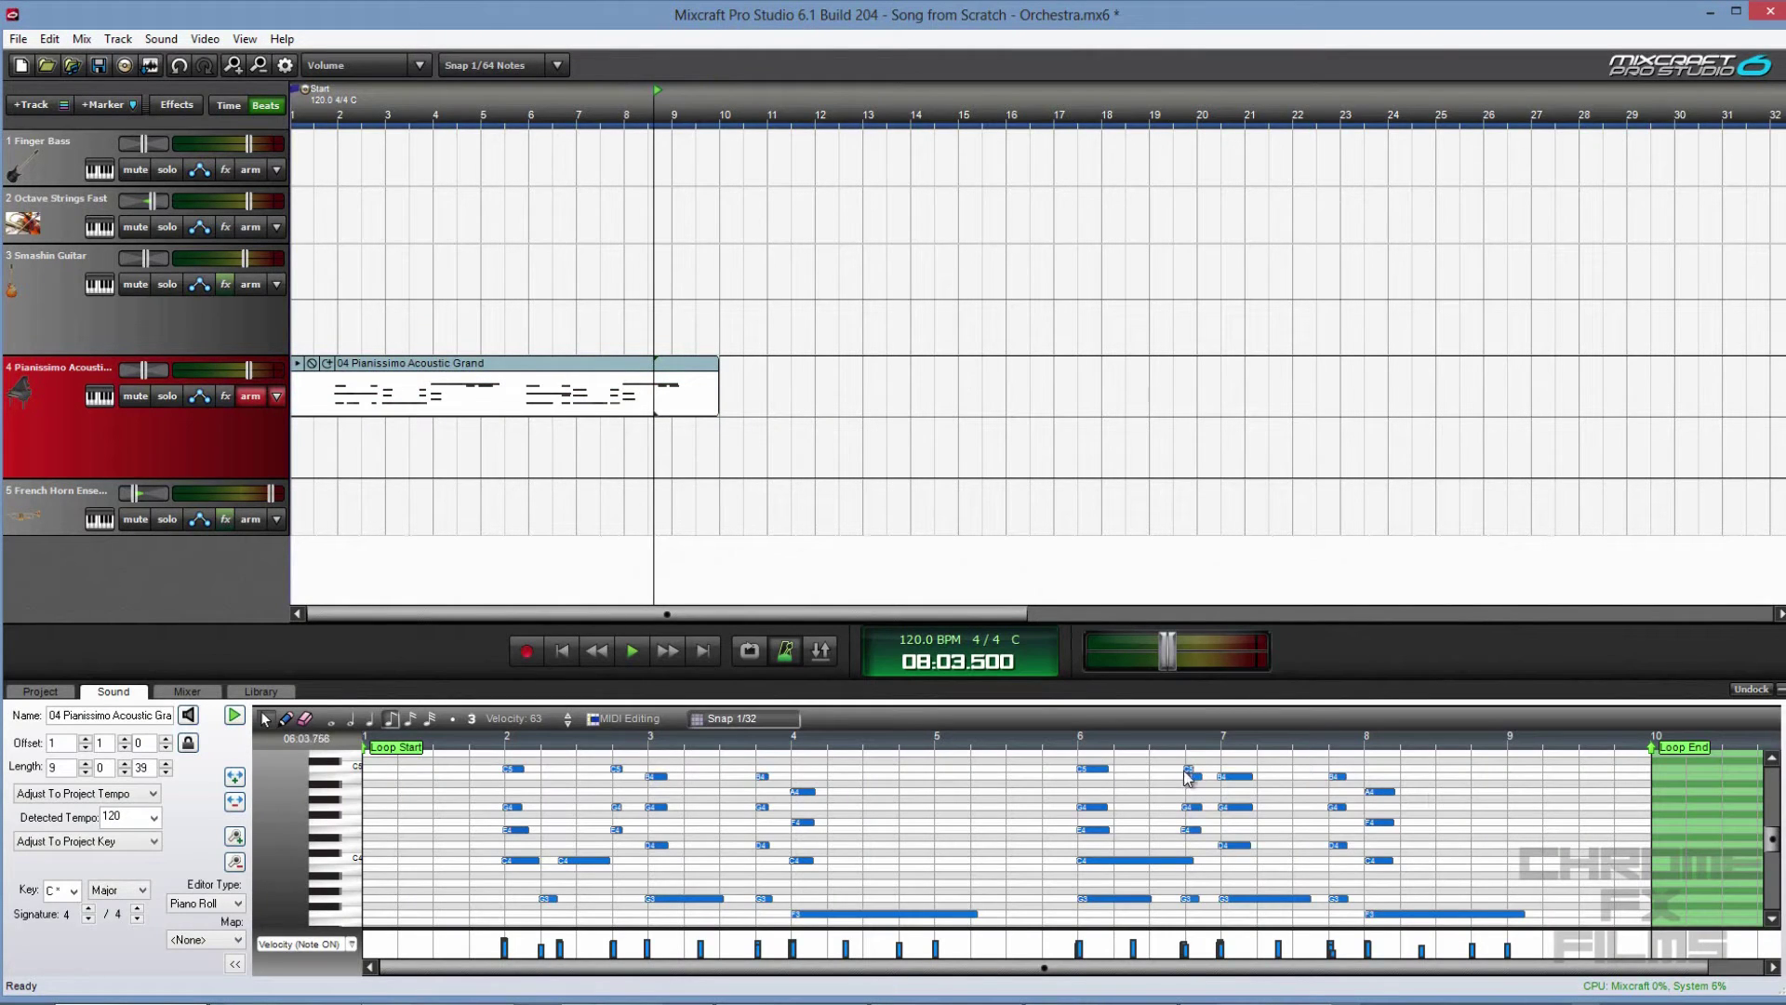
- Audition the piano clip from measure 6 and correct the chord just before measure 7, with its top note at C5 and a lower note at E4
click(1070, 742)
key(space)
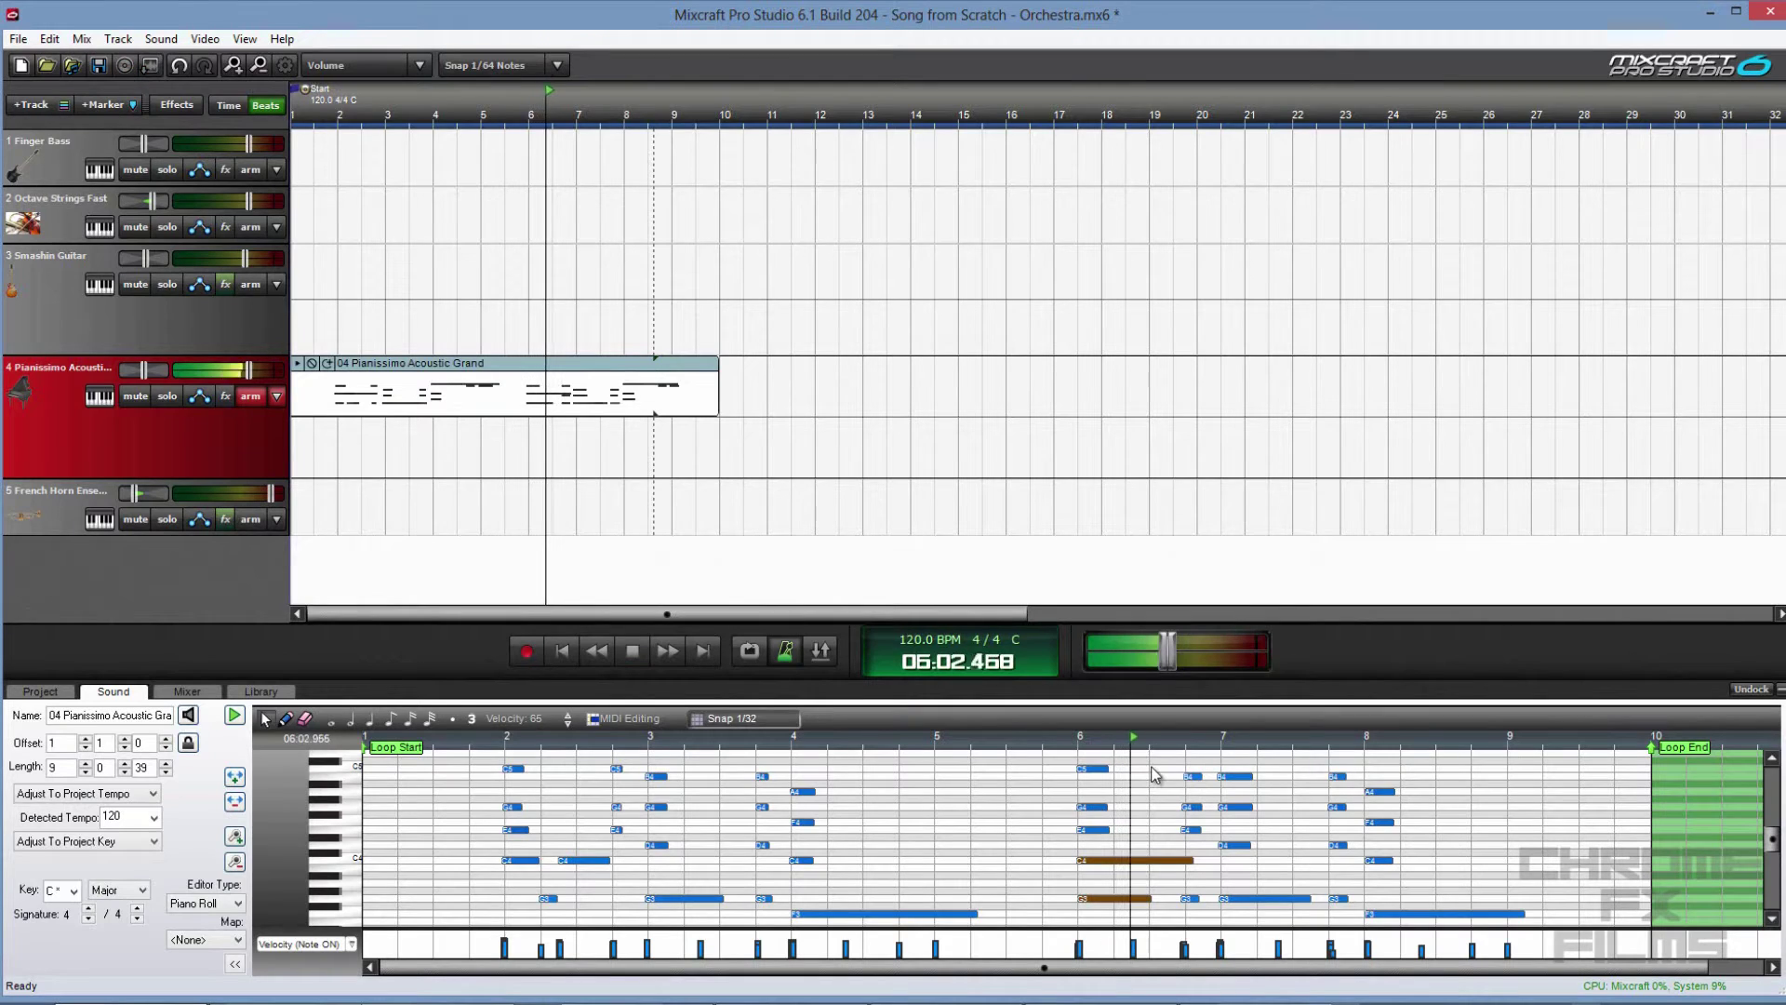
key(space)
drag(1193, 776, 1196, 848)
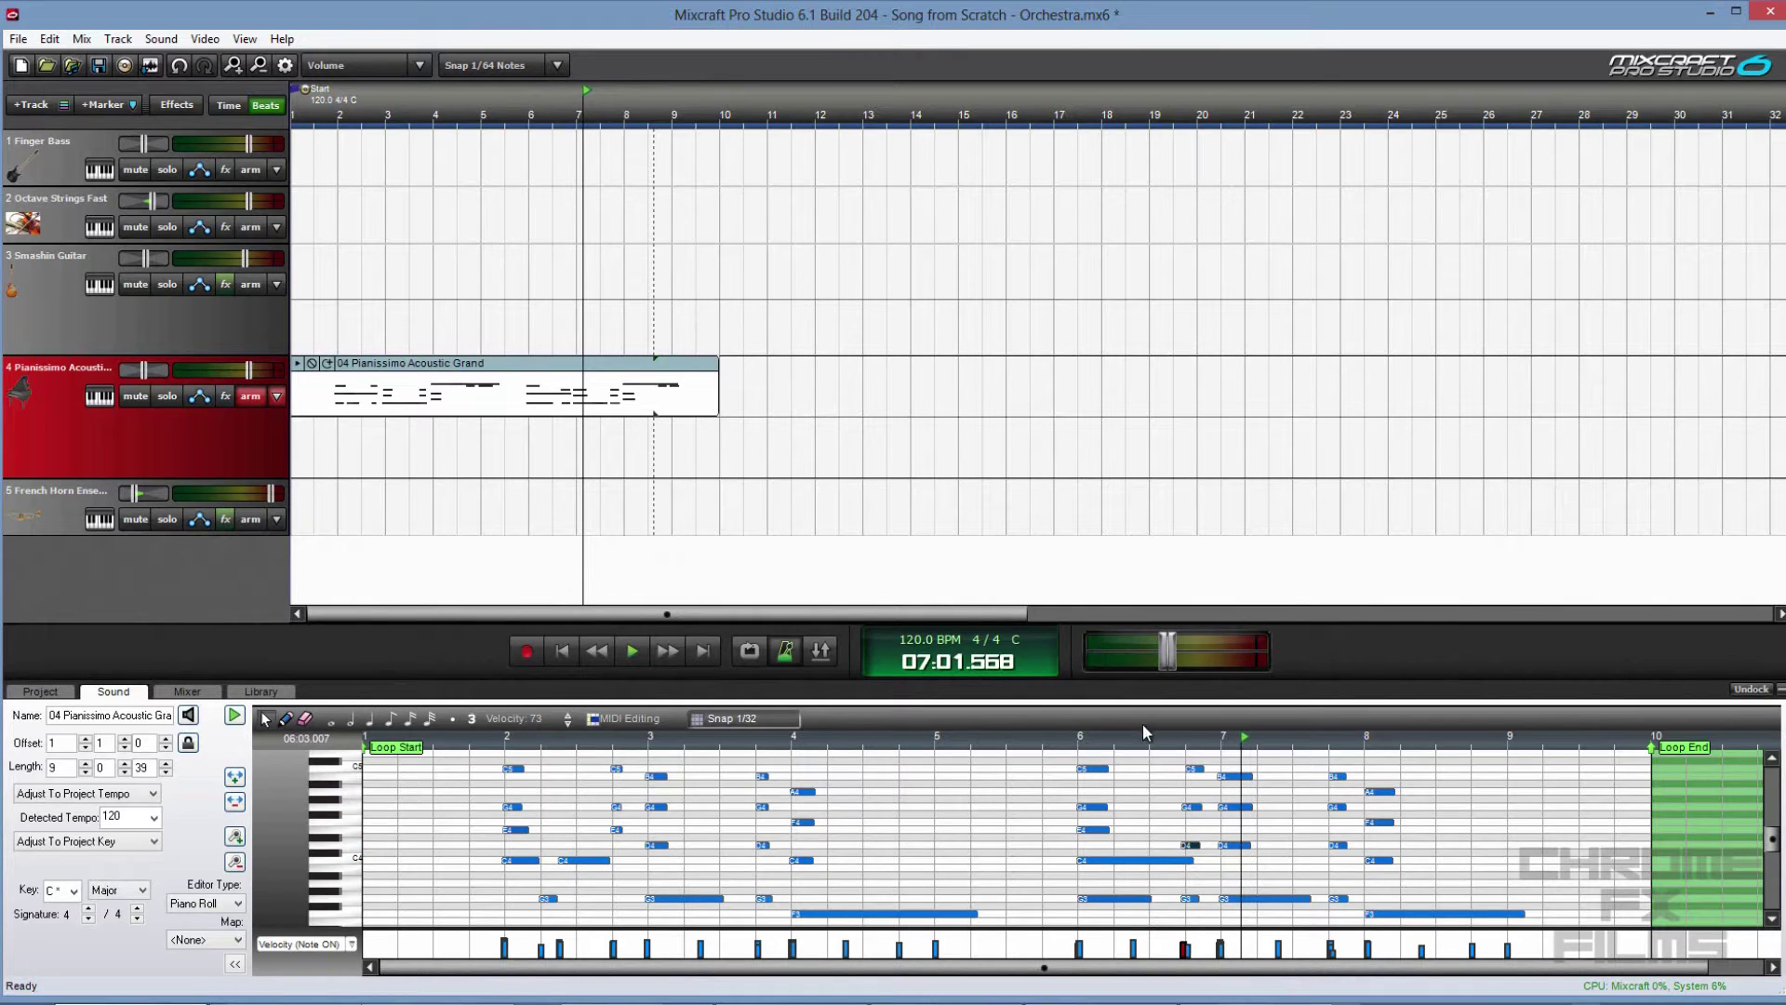
key(space)
key(space)
key(ctrl+z)
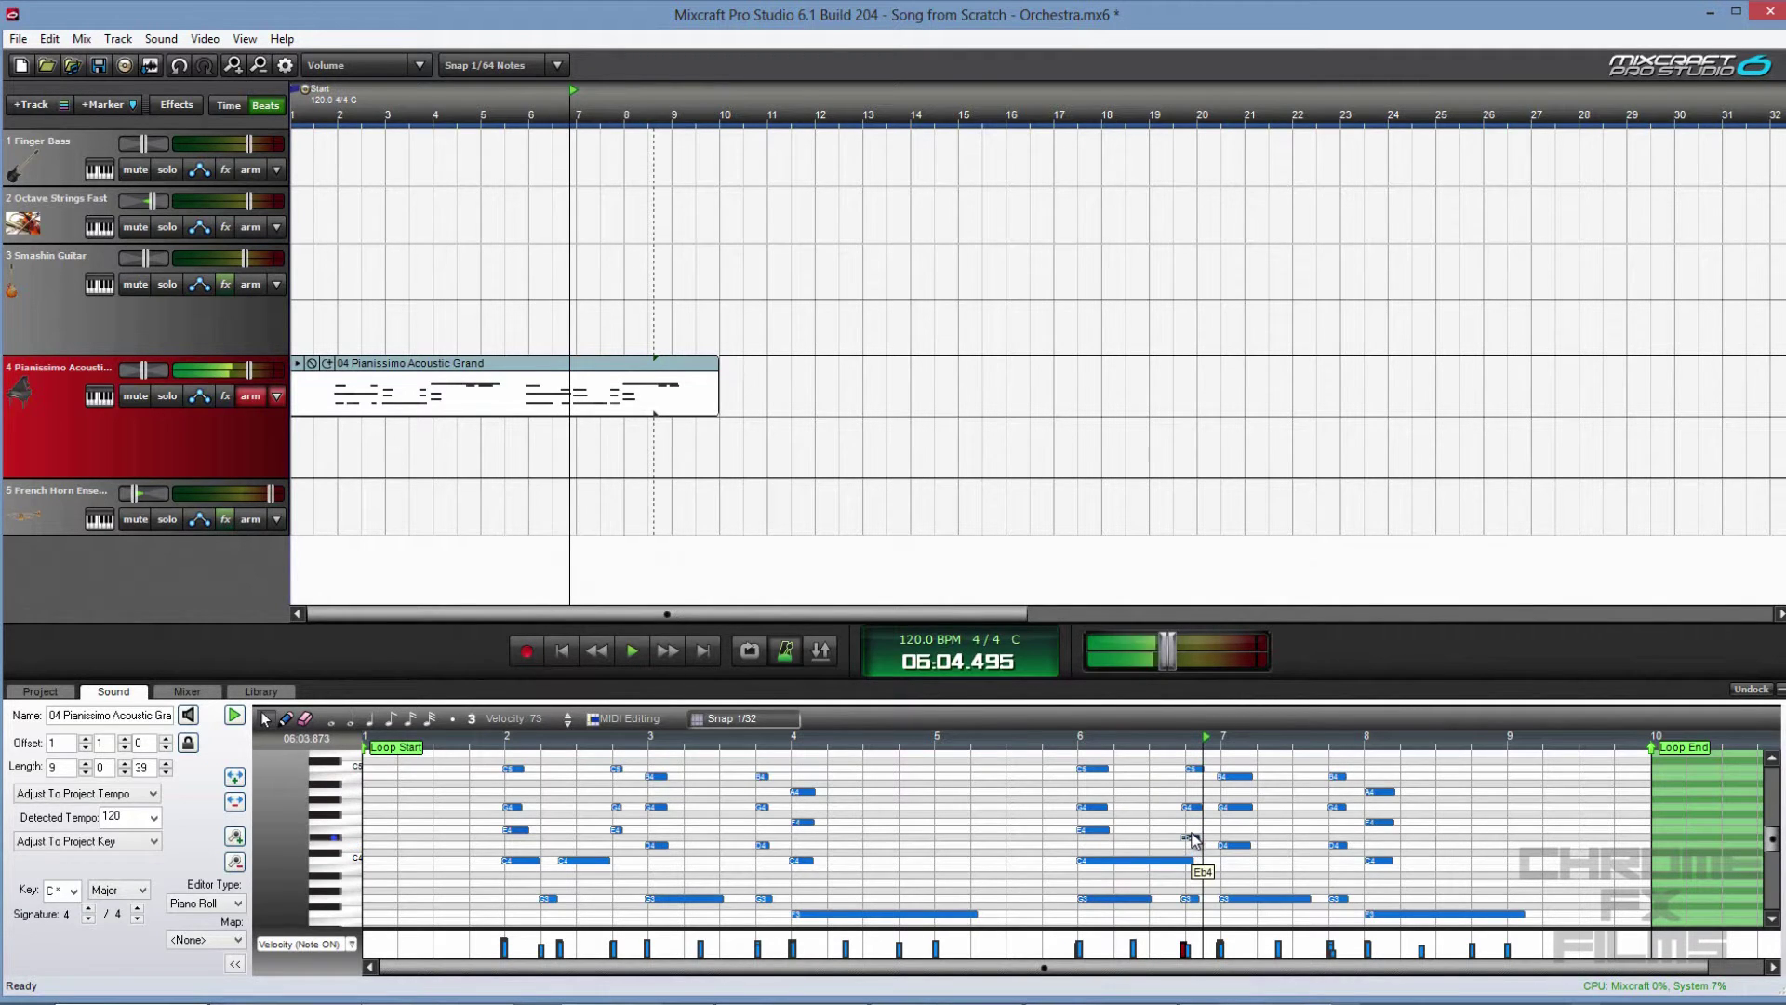
key(space)
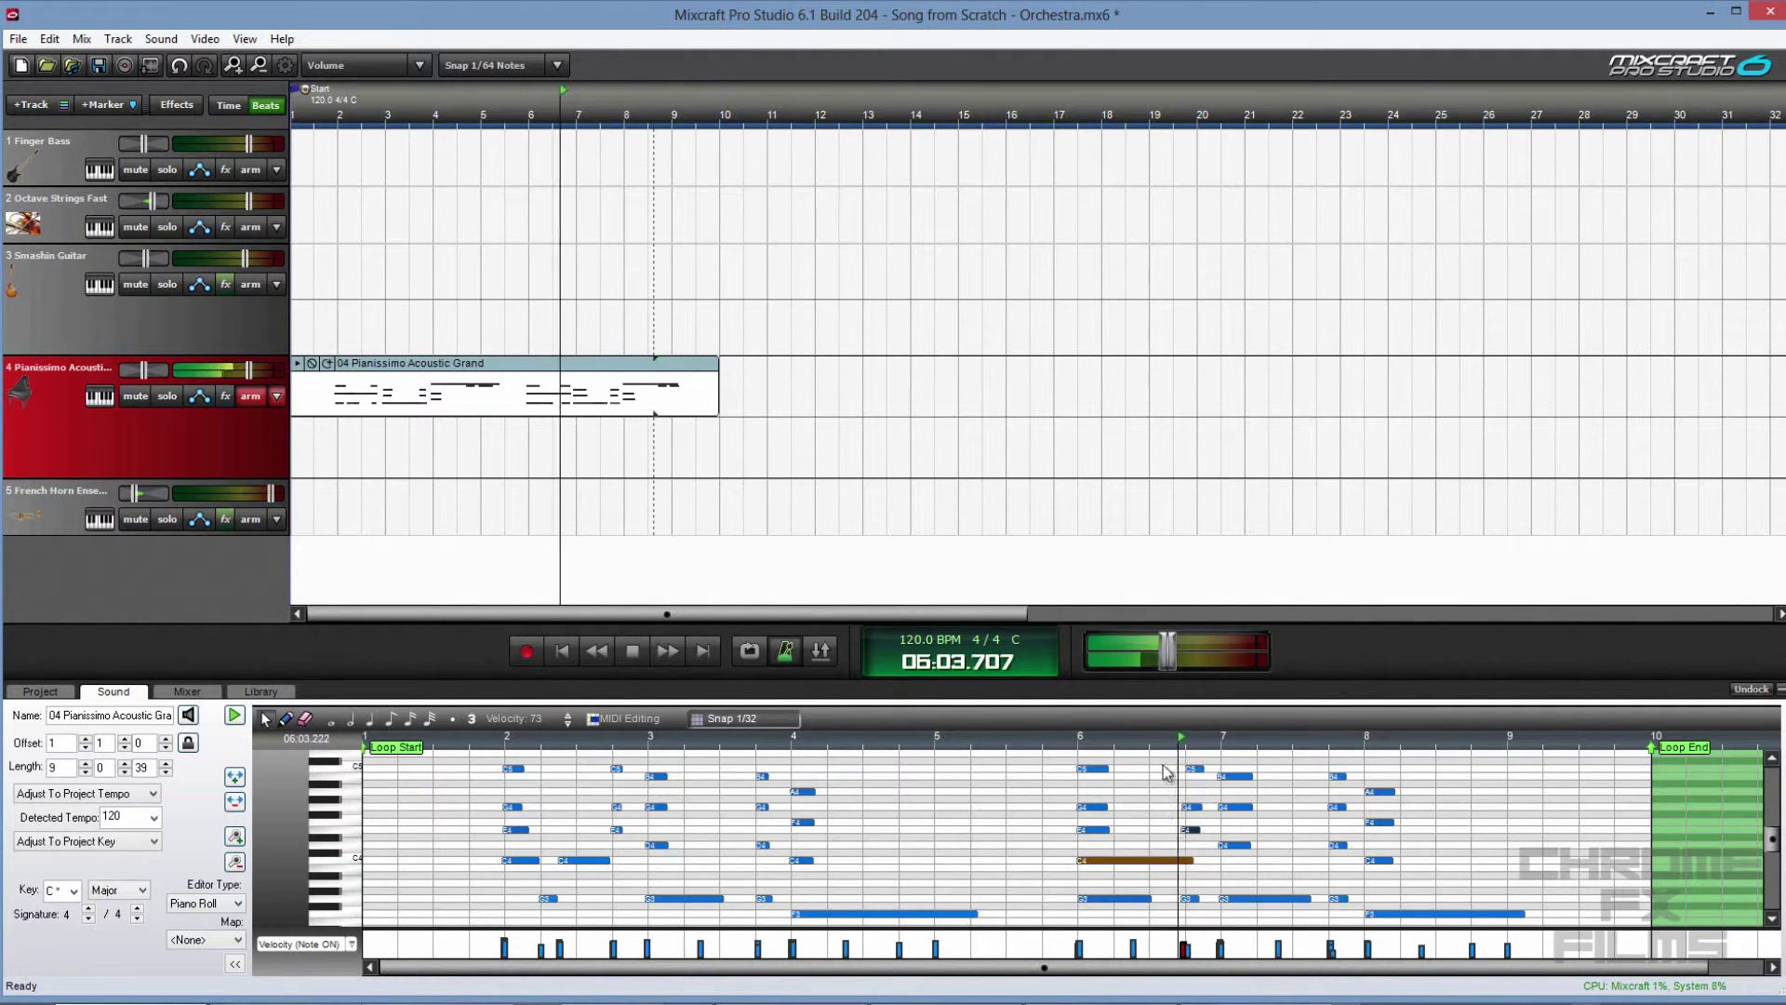
key(space)
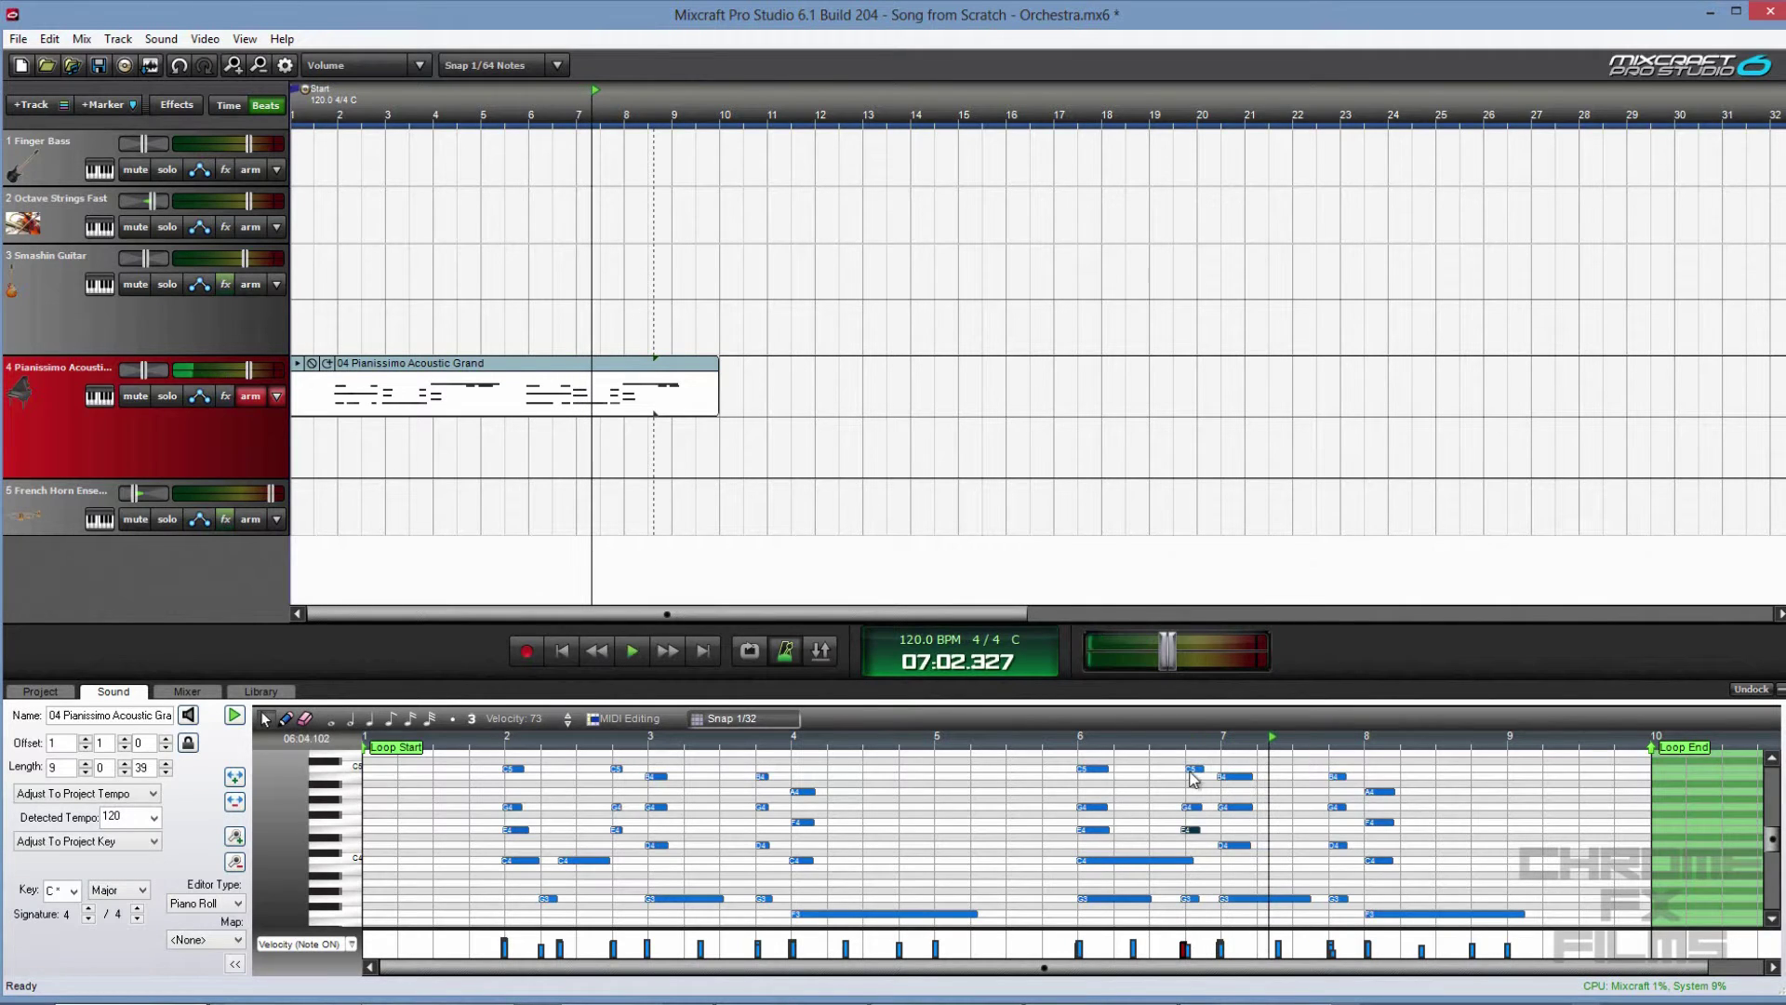
click(1192, 830)
click(1197, 834)
- Align the piano clip's loop end with measure 10
scroll(1616, 924, up, 3)
scroll(1615, 924, up, 2)
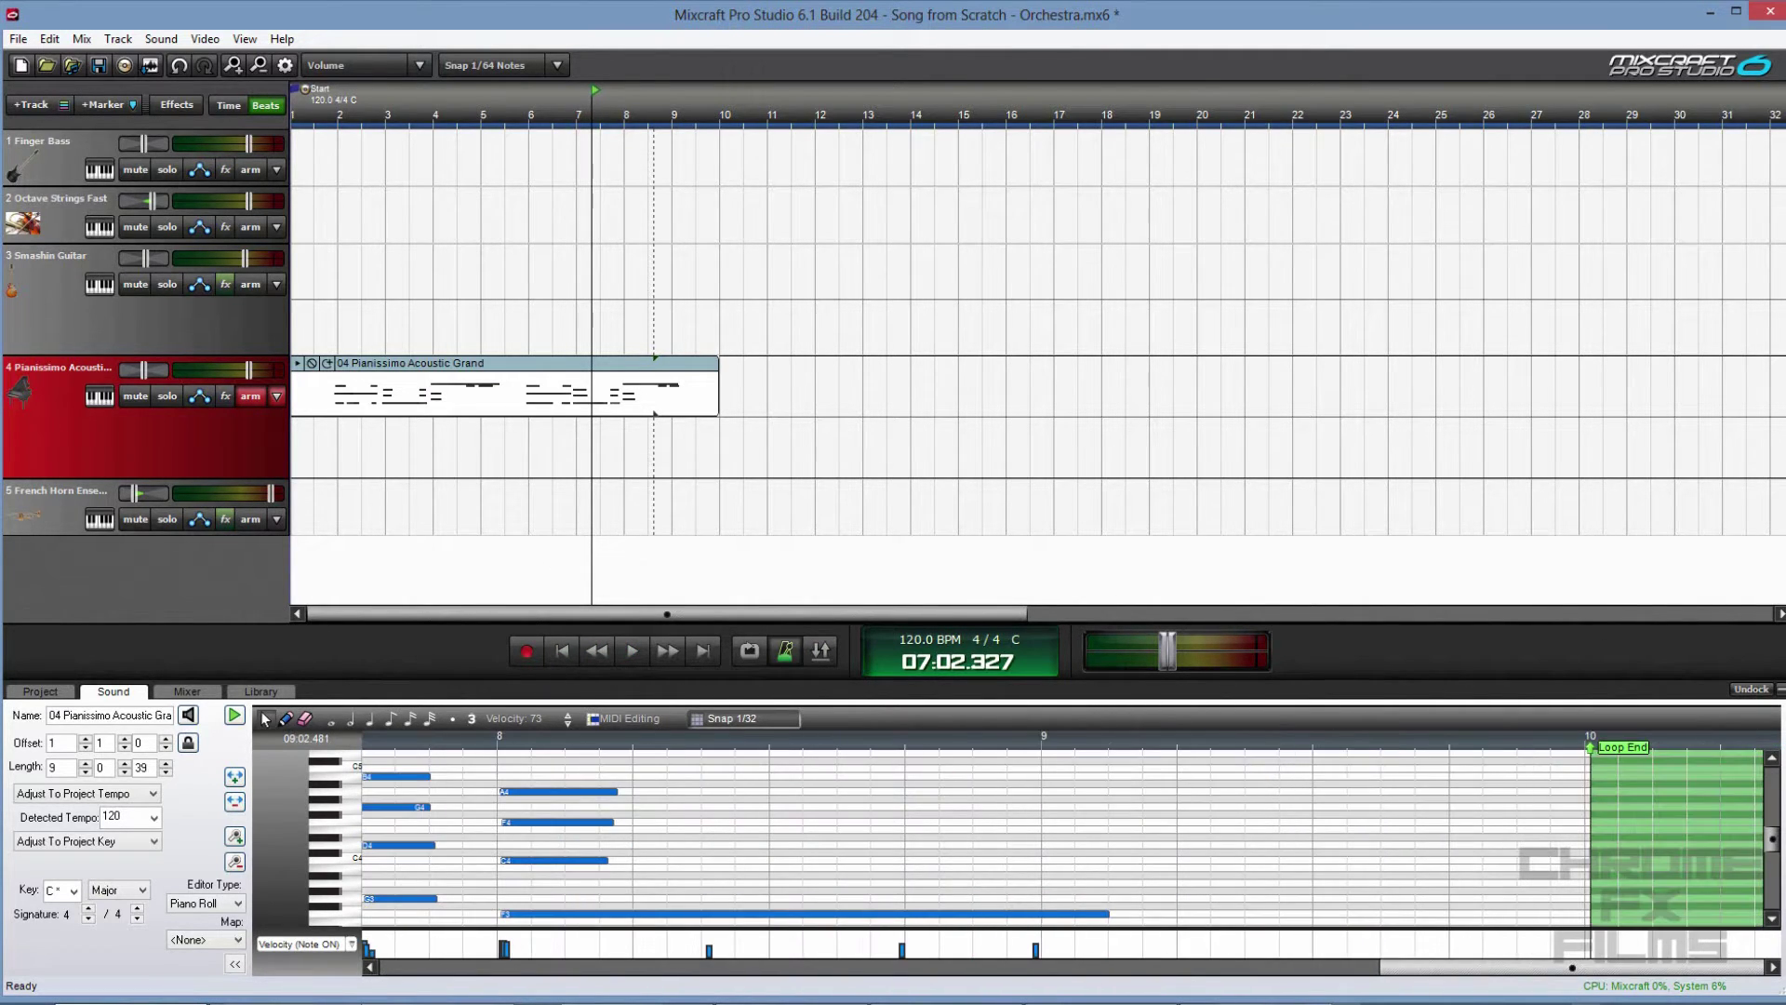
click(1594, 779)
drag(1607, 750, 1586, 751)
- Select all notes in the piano clip and shift them one measure earlier so the first chord starts at measure 1
drag(1479, 968, 480, 968)
drag(804, 786, 898, 482)
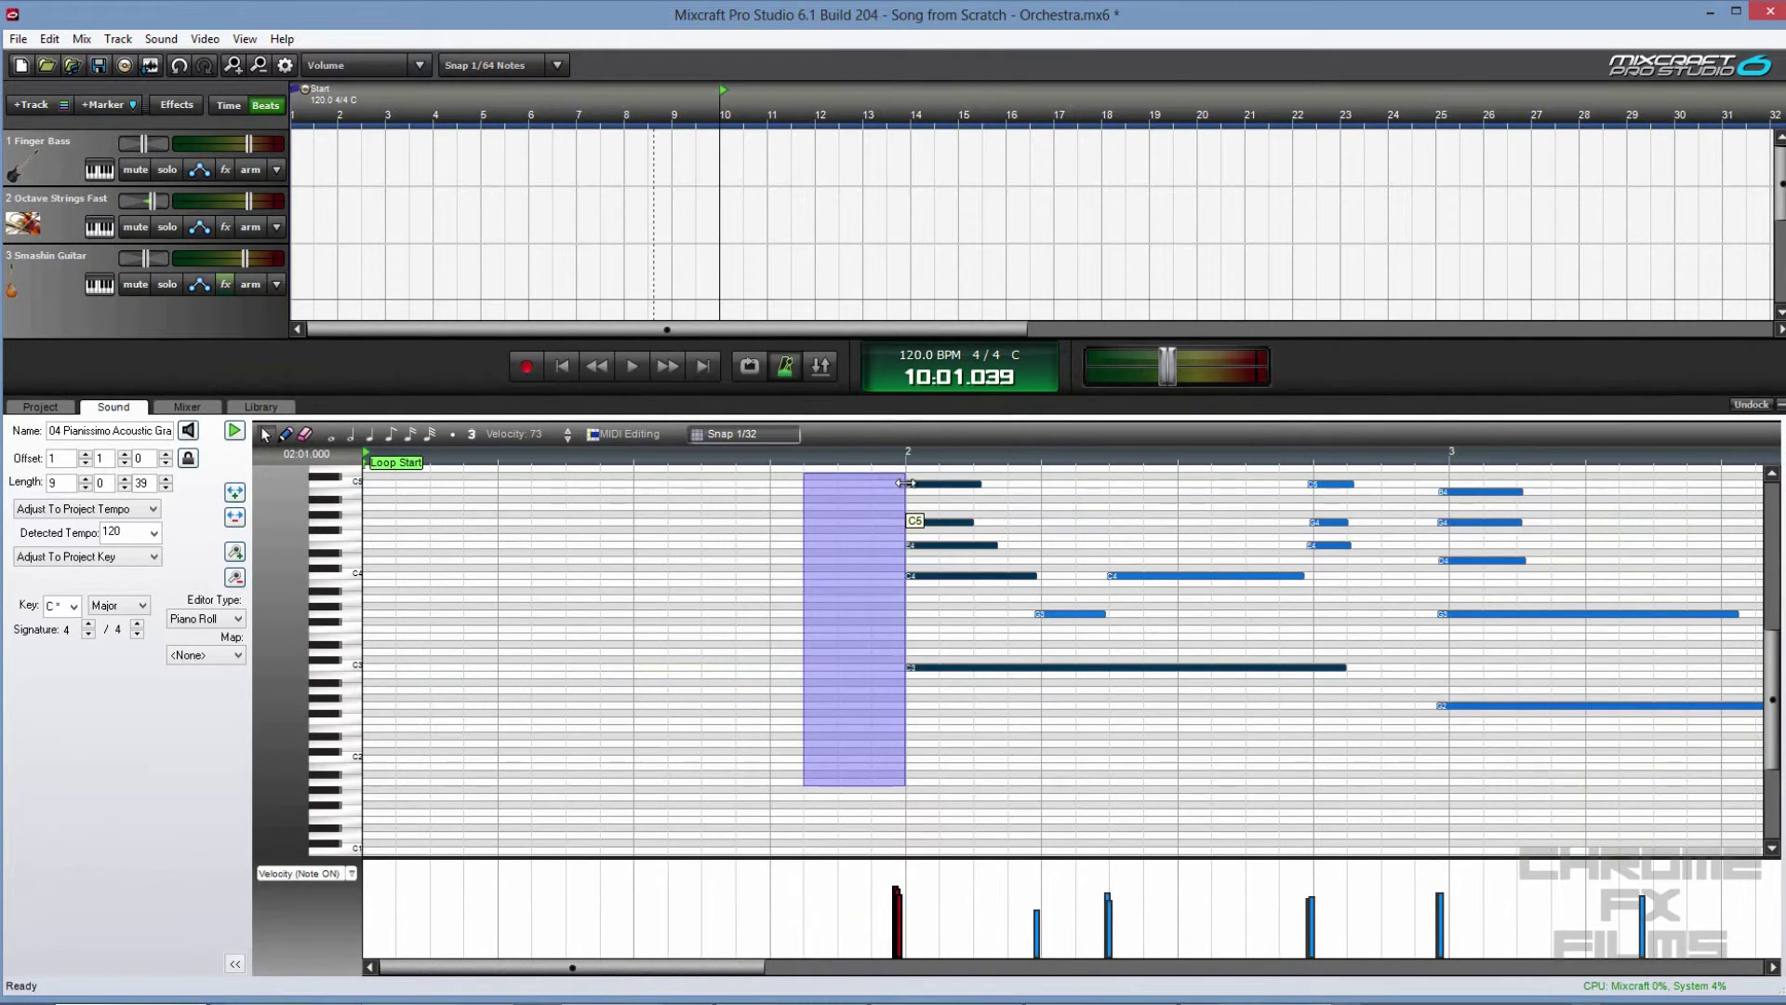
click(841, 582)
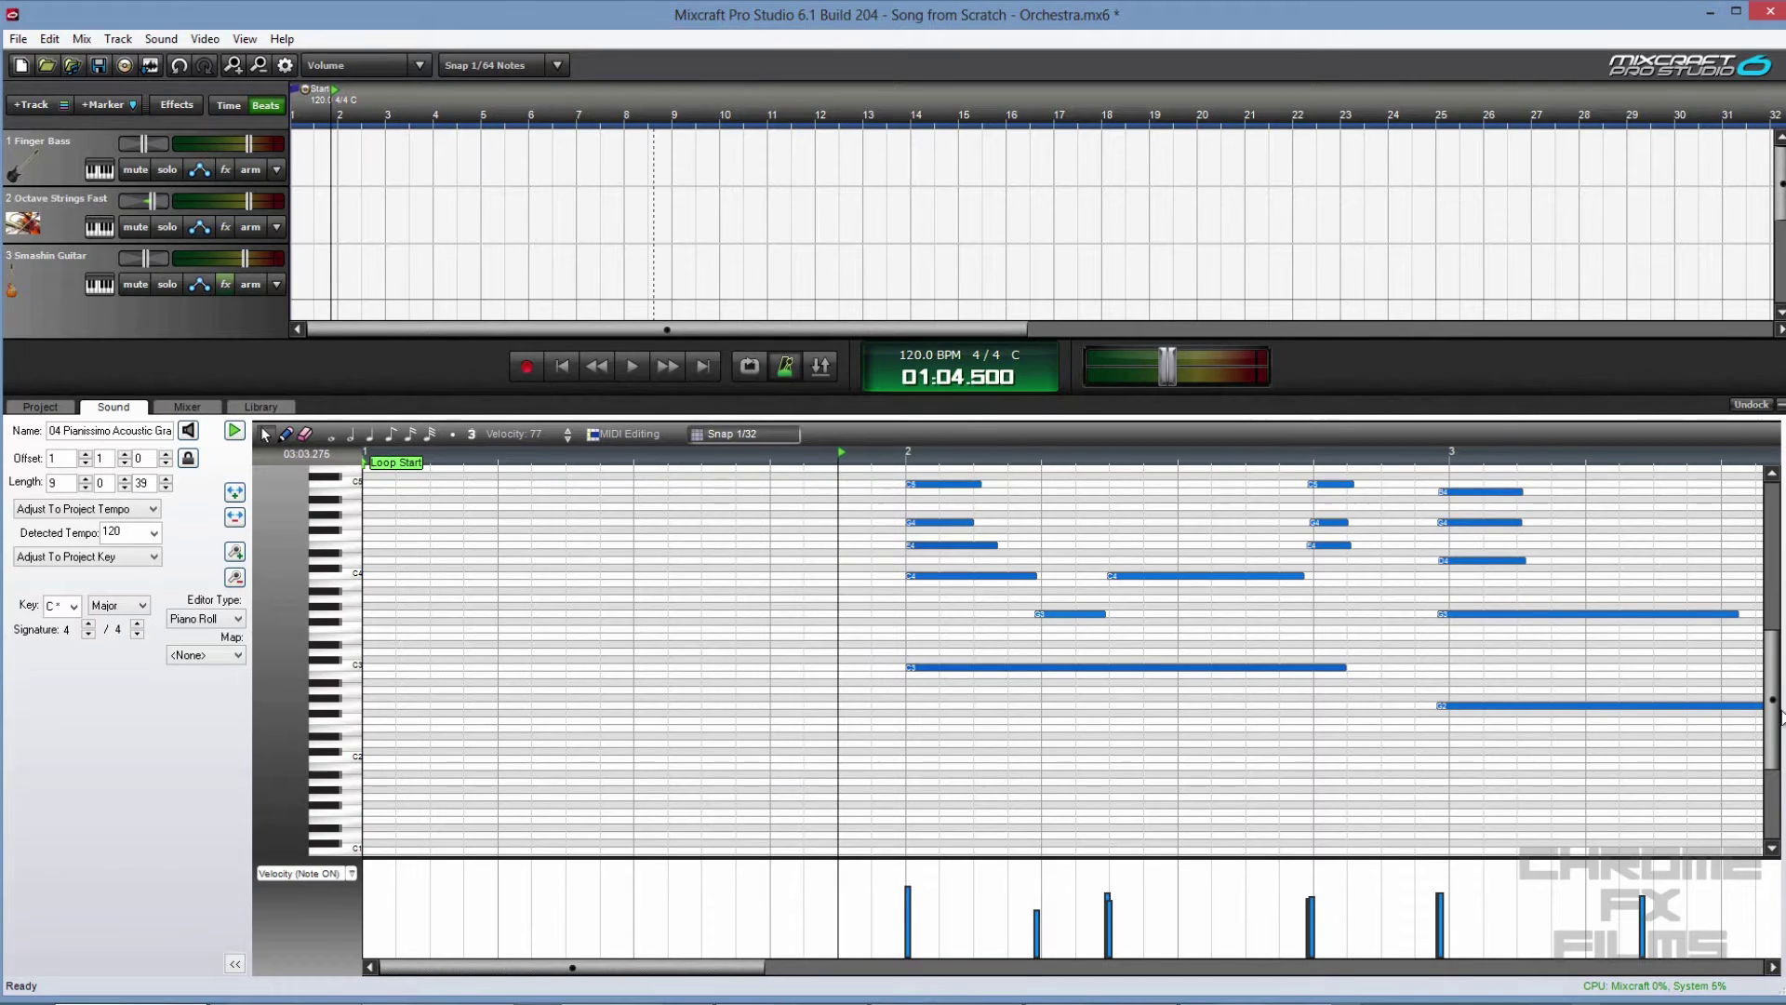
scroll(652, 688, up, 2)
click(770, 626)
key(ctrl+a)
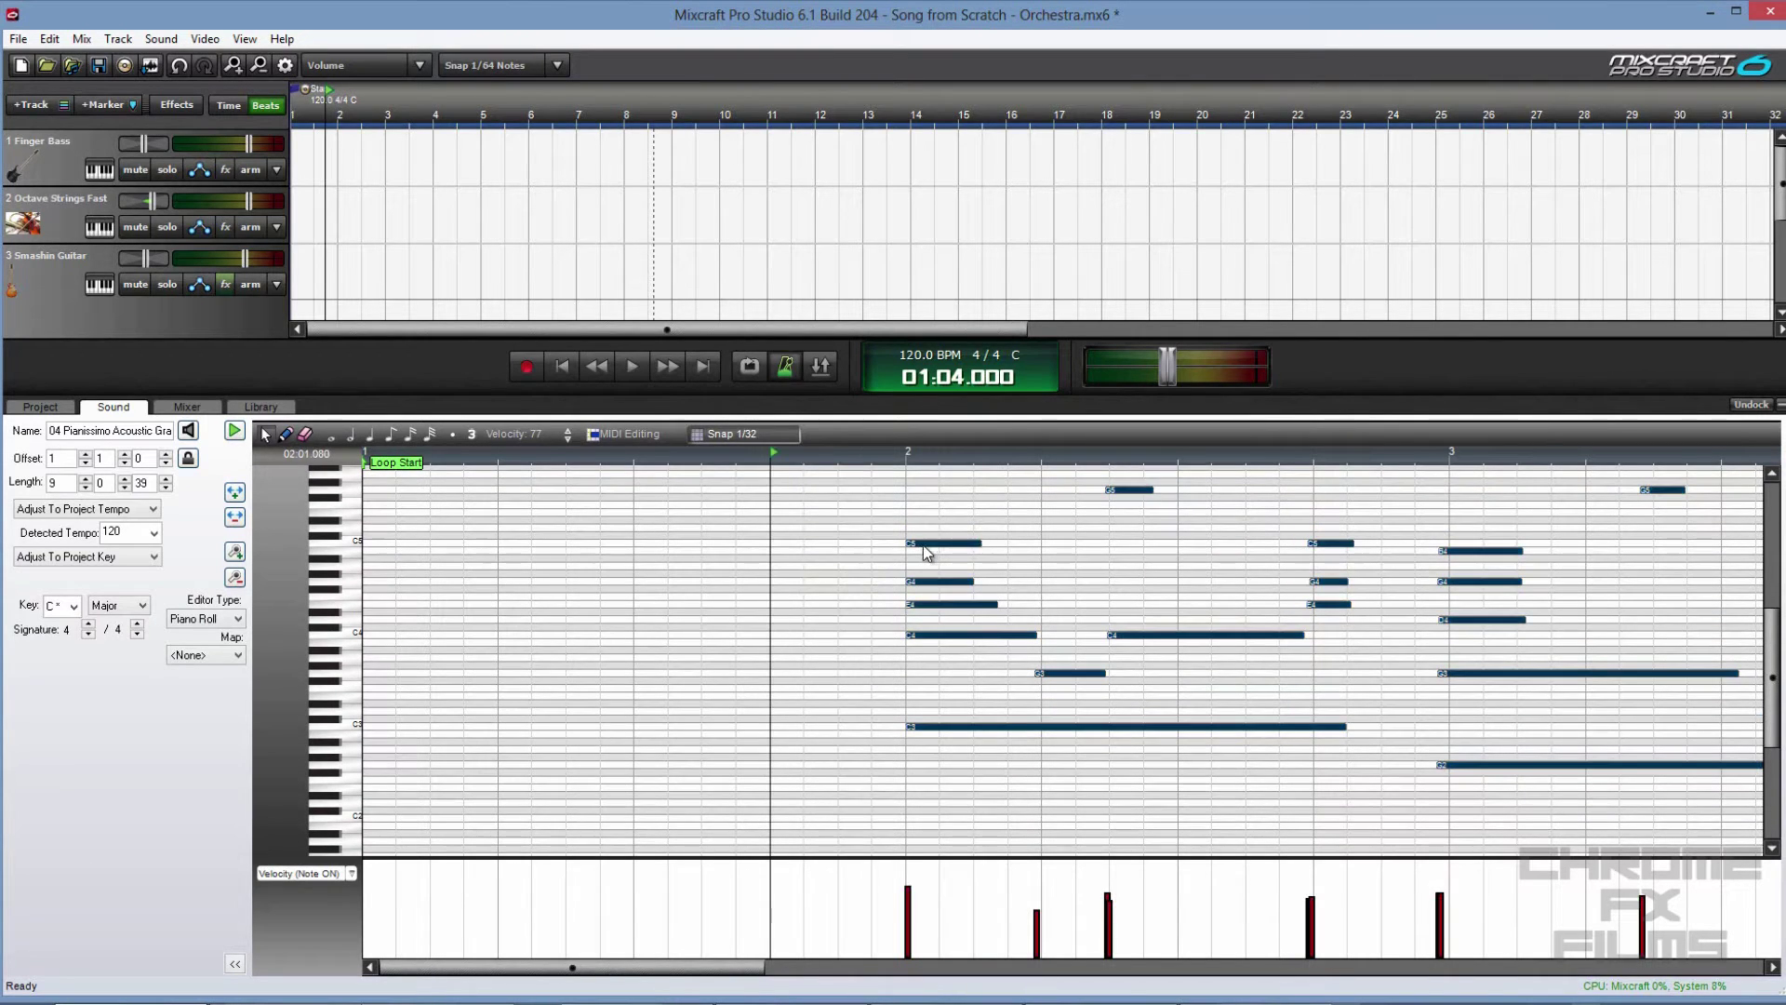
drag(919, 552, 367, 556)
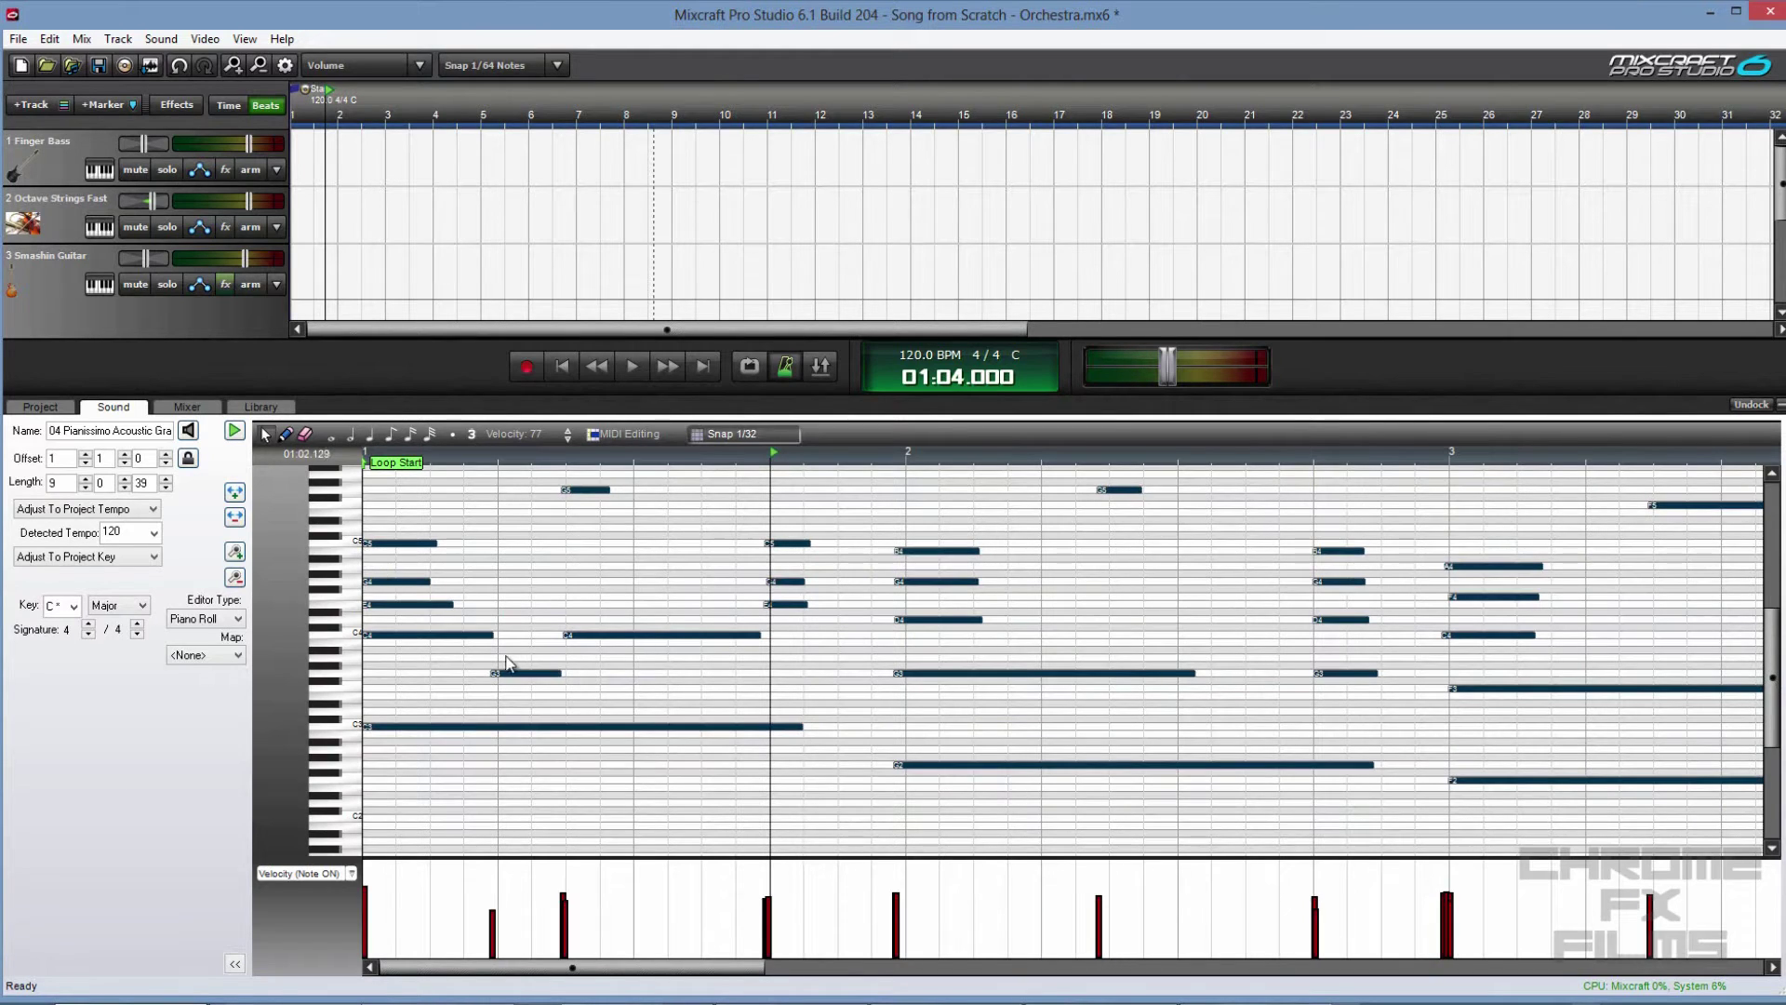
- Set the piano clip's loop end to measure 9 and loop the clip once so it extends to measure 17
scroll(507, 671, down, 3)
scroll(512, 675, down, 1)
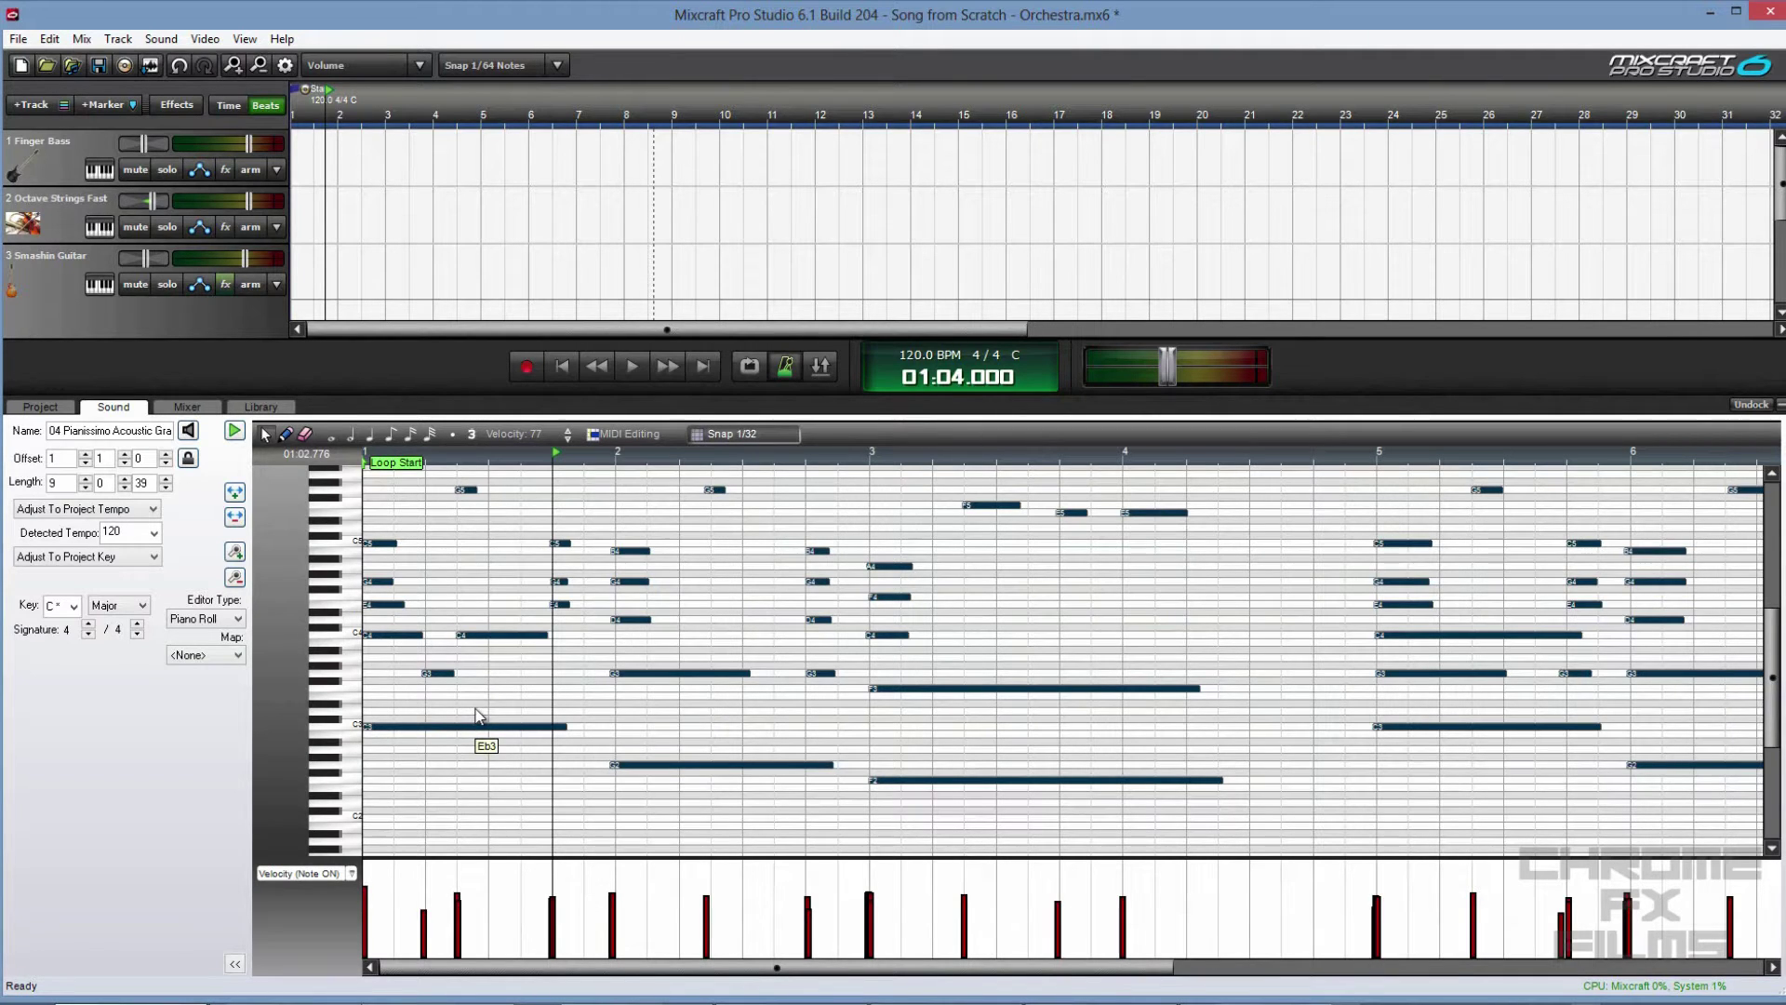
scroll(346, 696, up, 1)
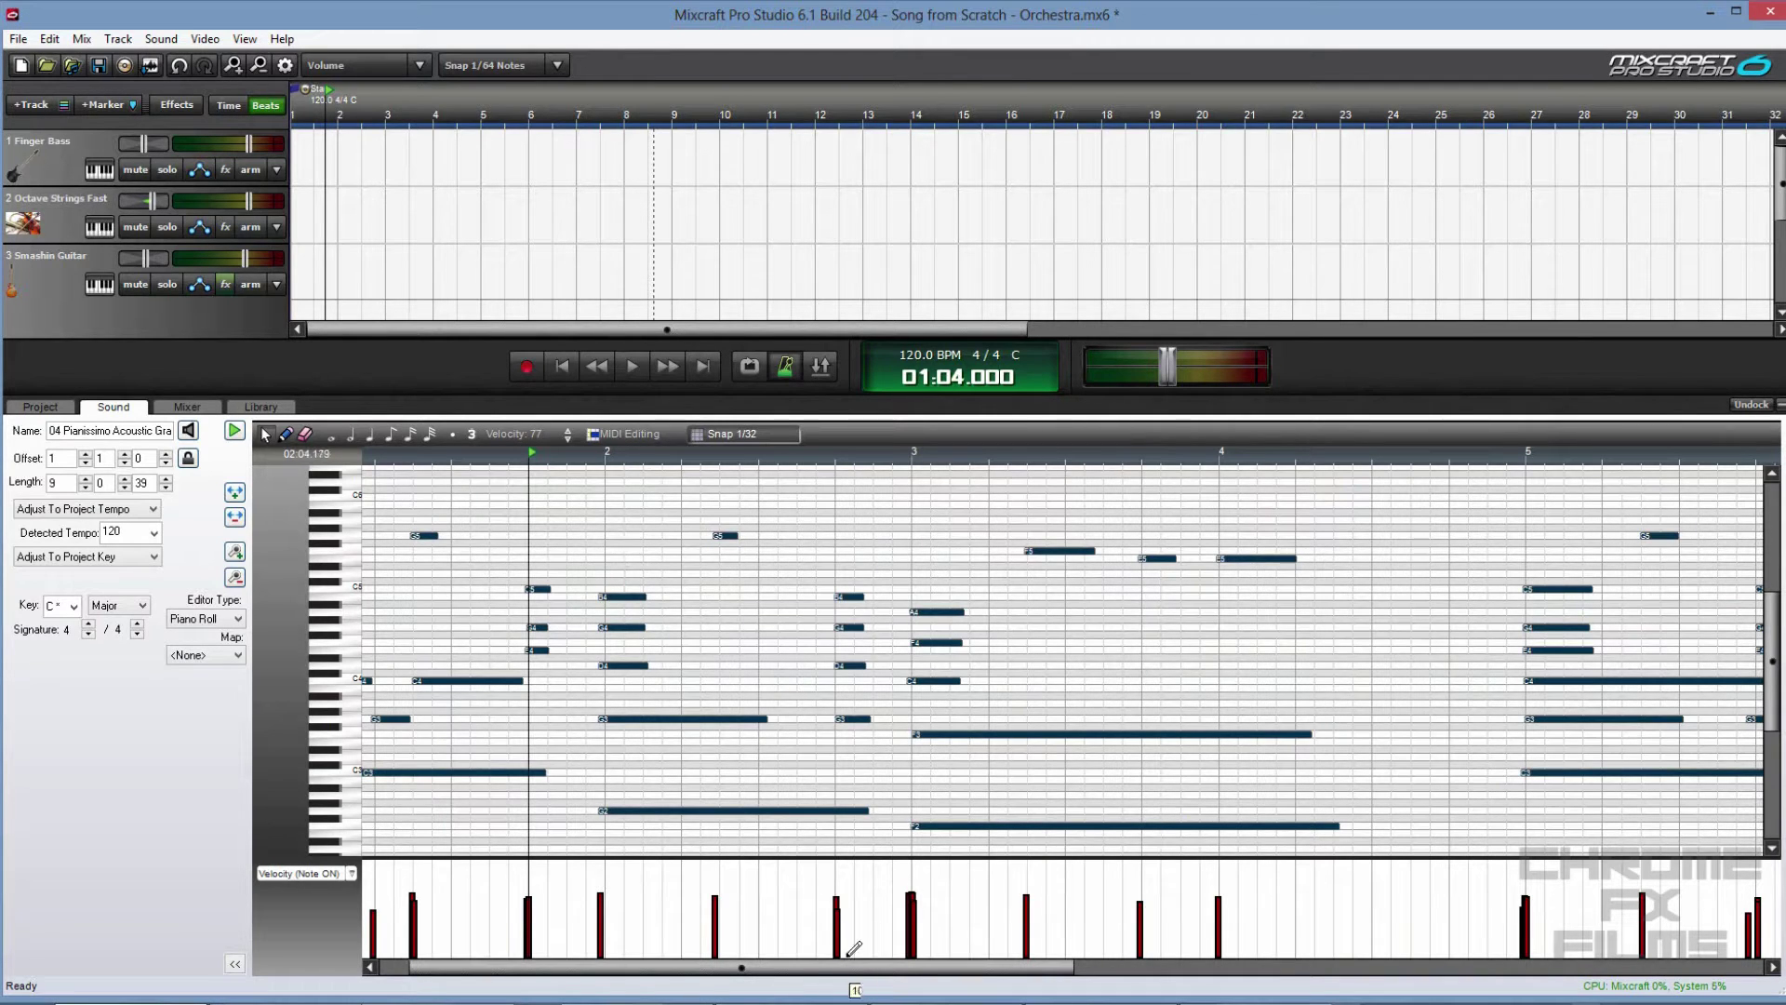
drag(852, 967, 519, 995)
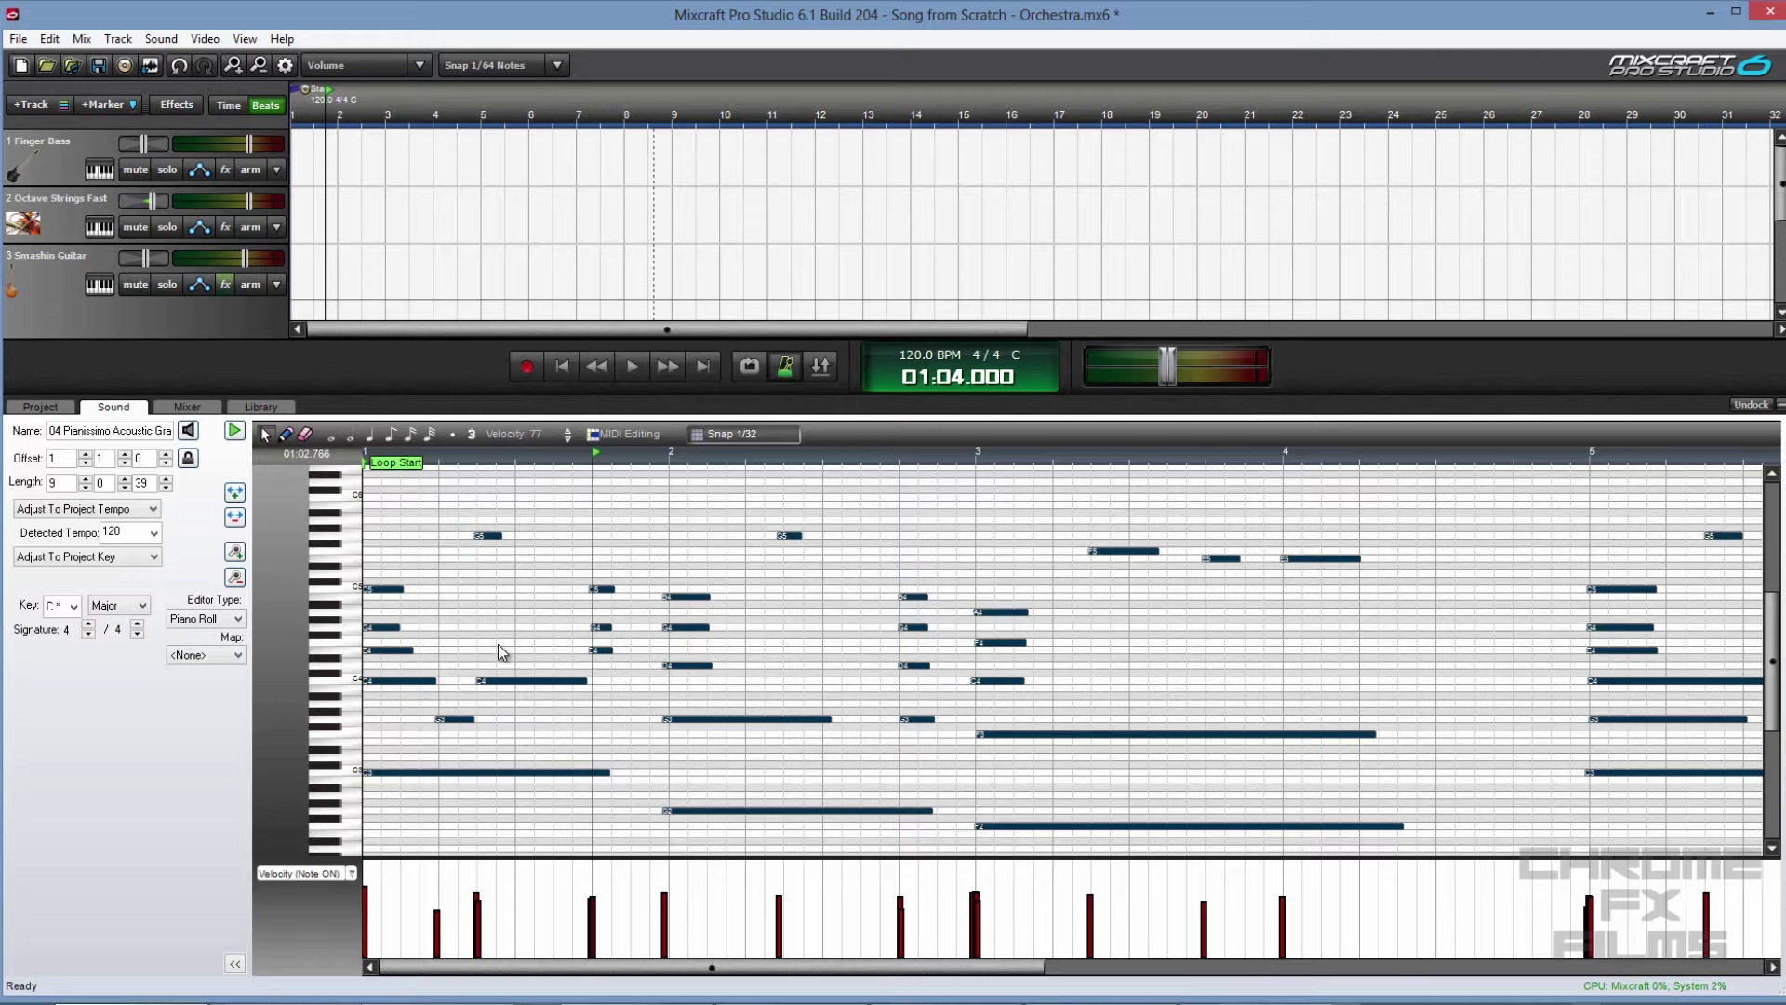
scroll(675, 707, down, 1)
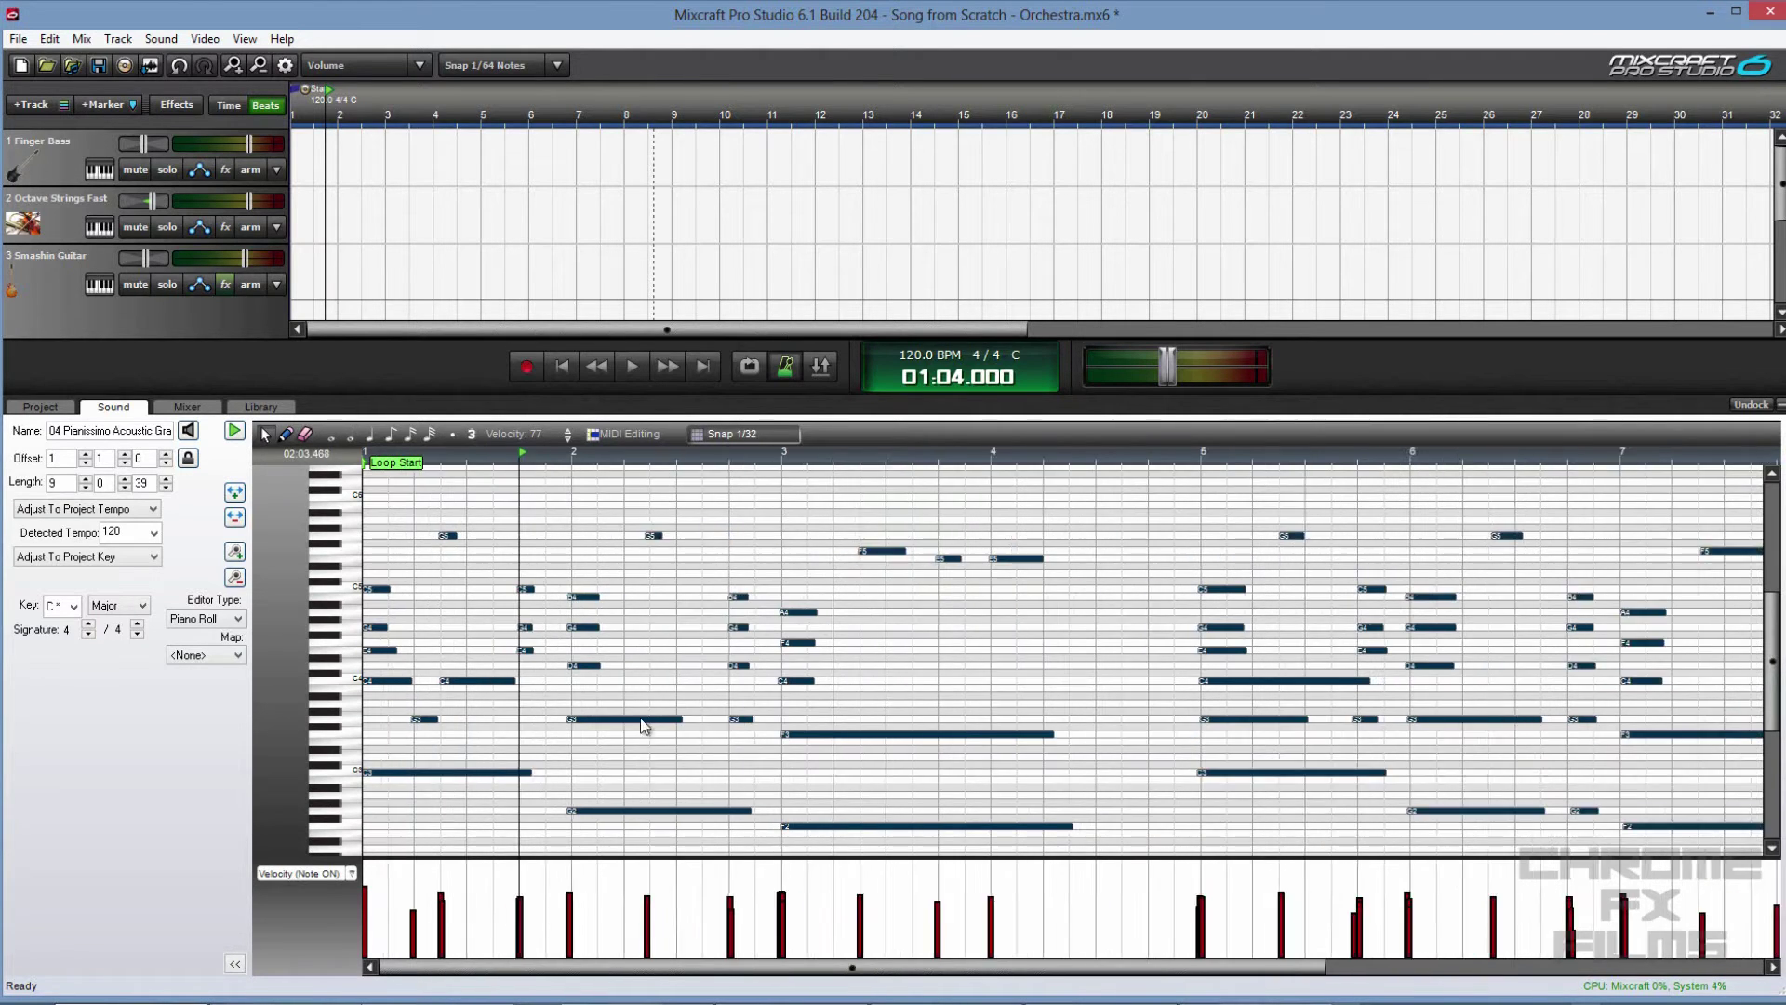
scroll(578, 726, down, 1)
scroll(1407, 587, up, 3)
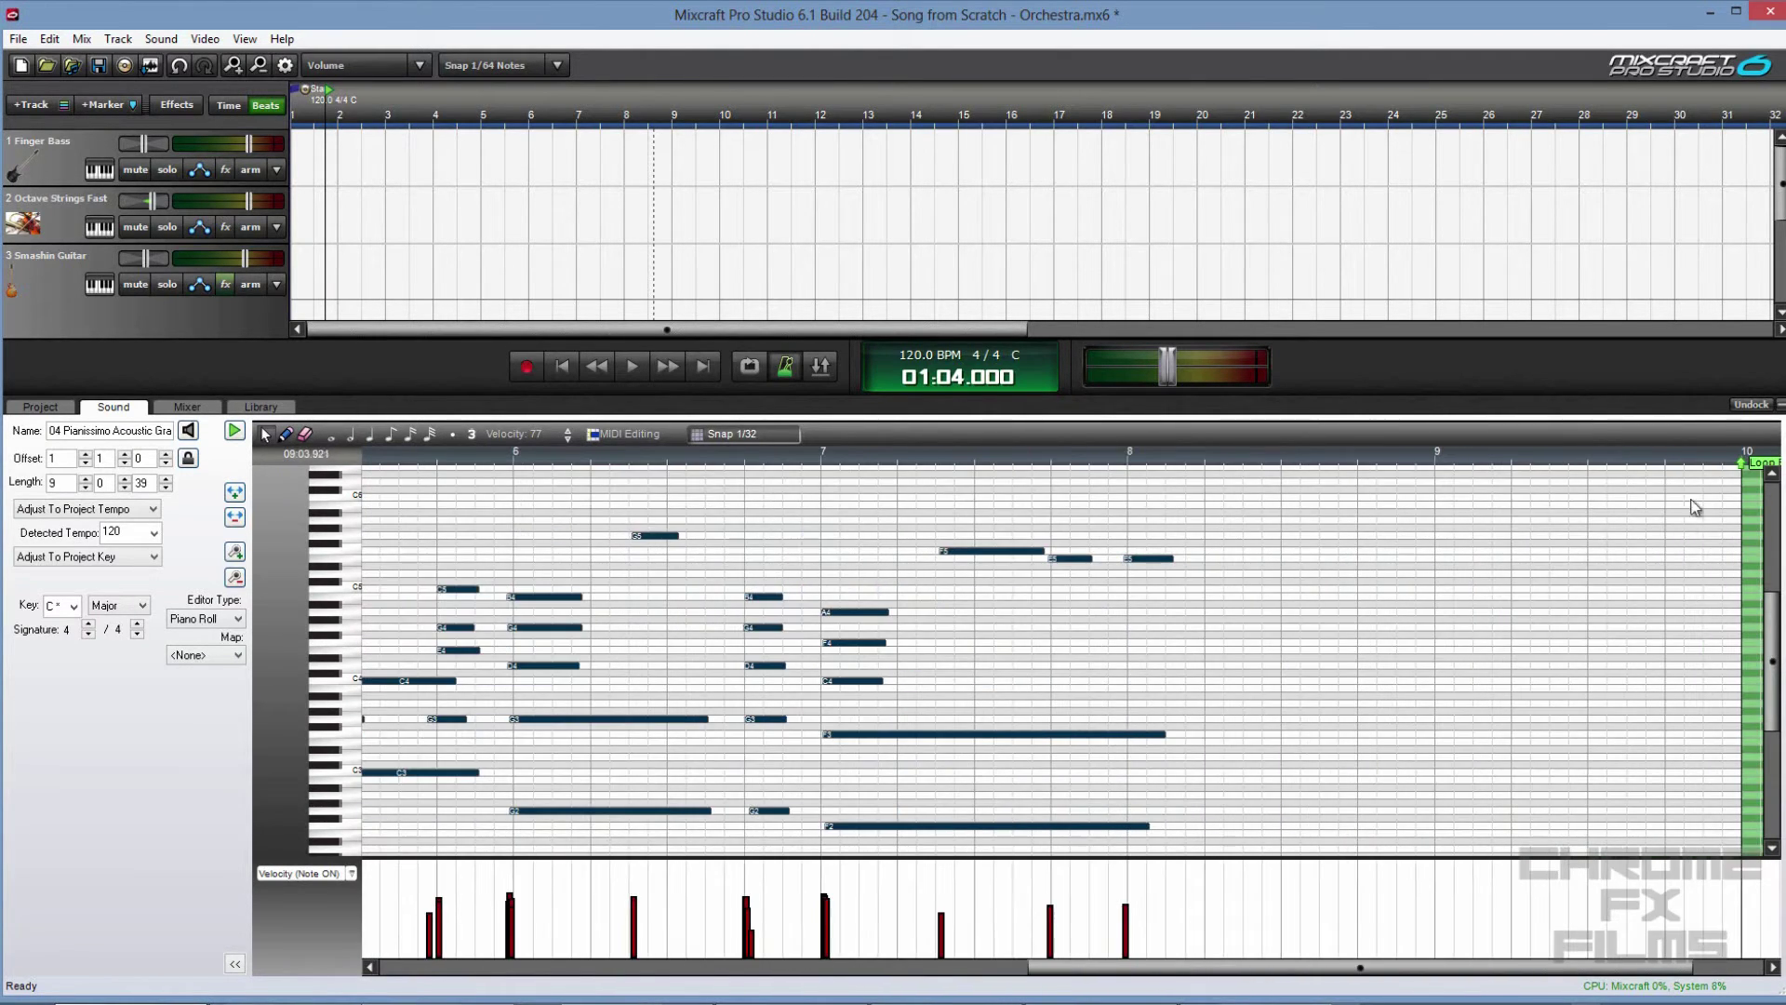
mouse_move(1743, 461)
mouse_down()
mouse_move(1623, 502)
mouse_move(1436, 497)
mouse_up()
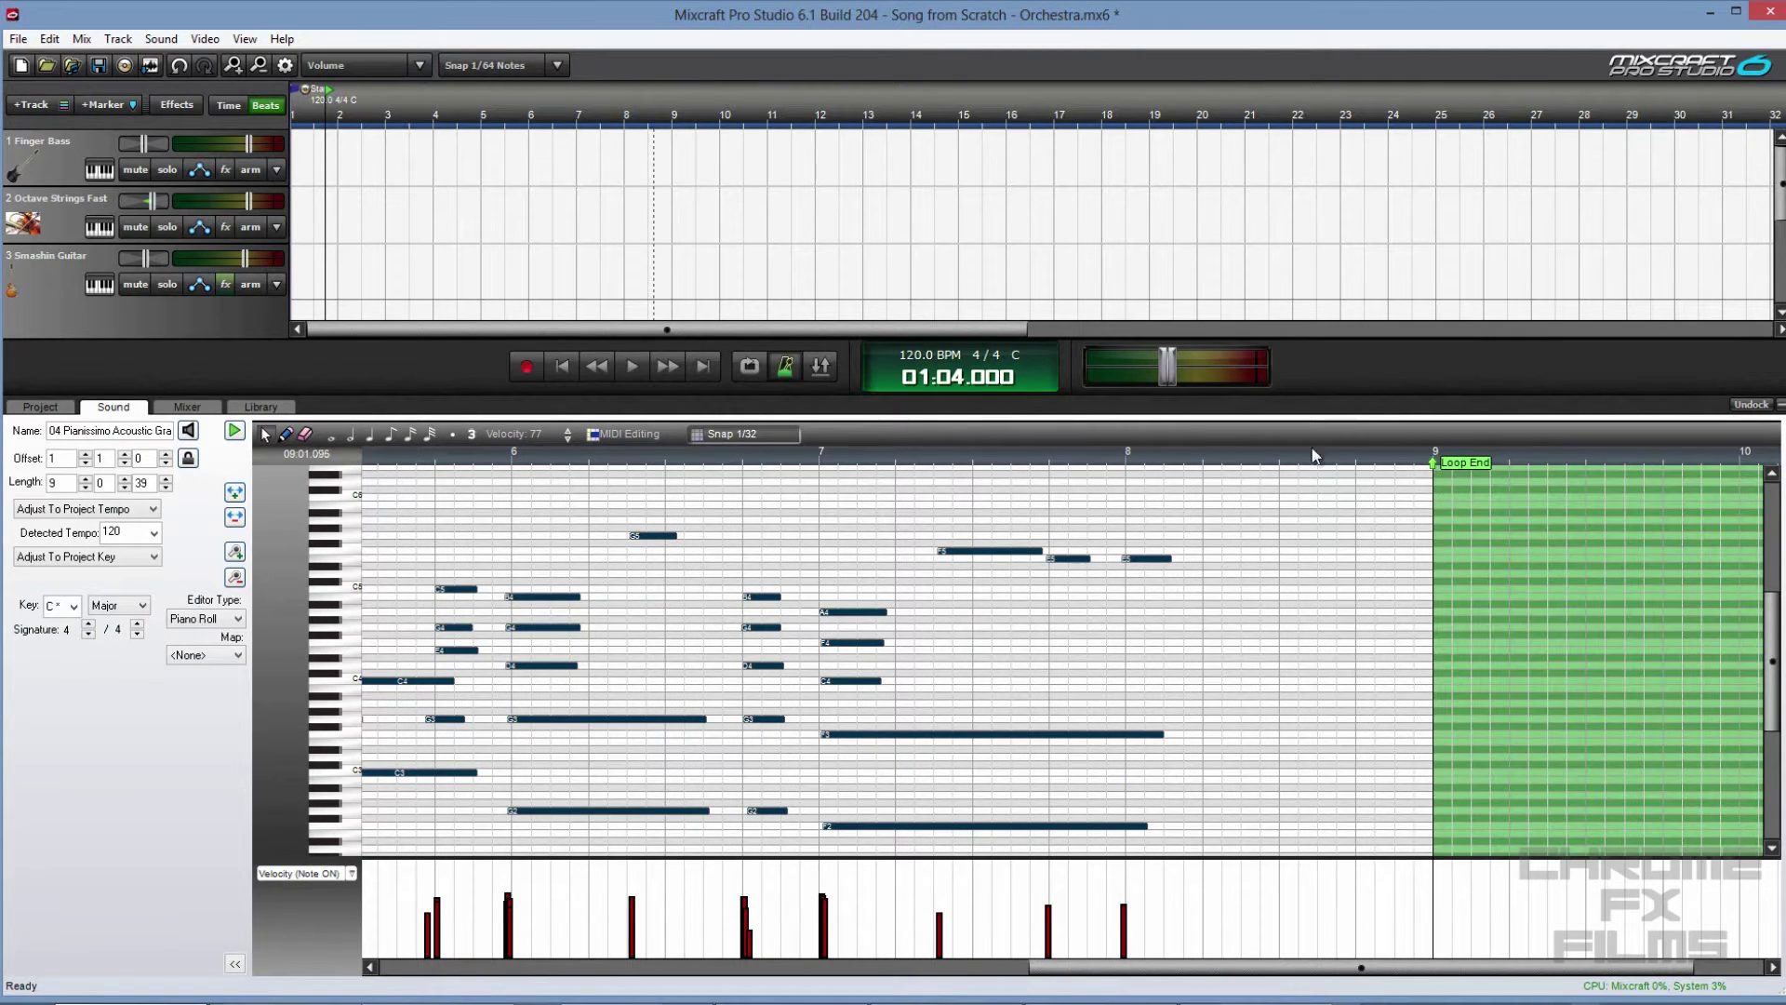
scroll(847, 223, down, 3)
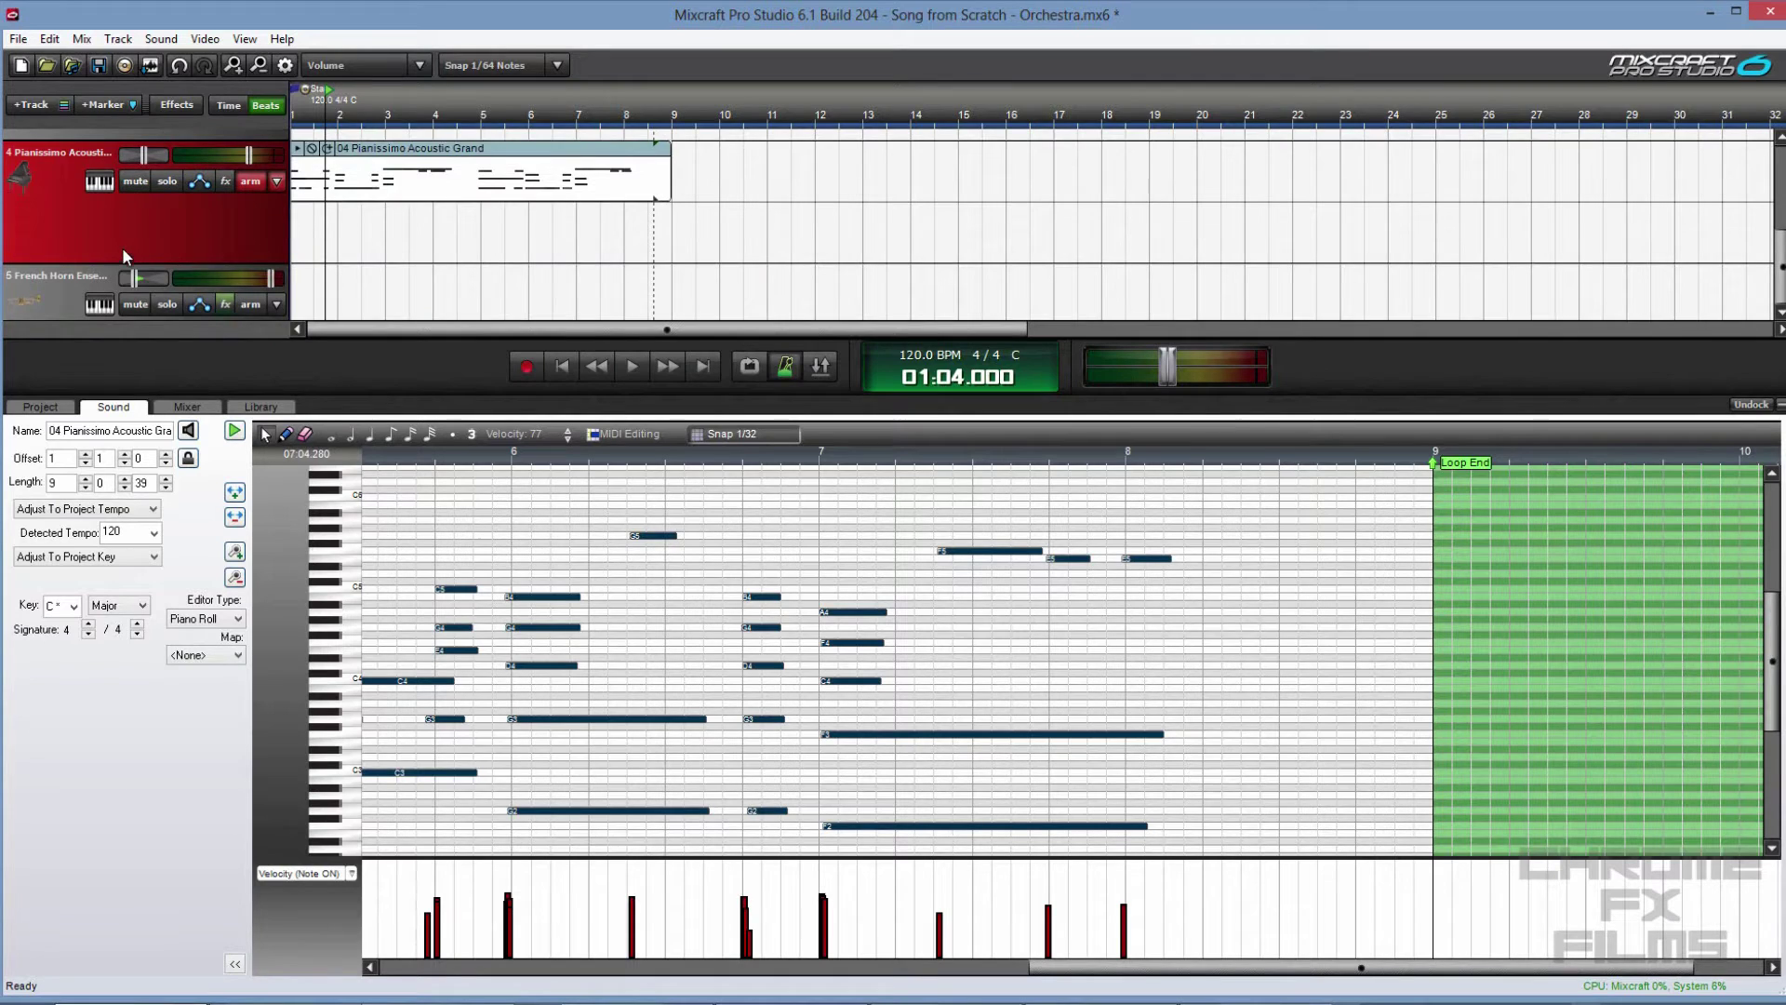
click(328, 264)
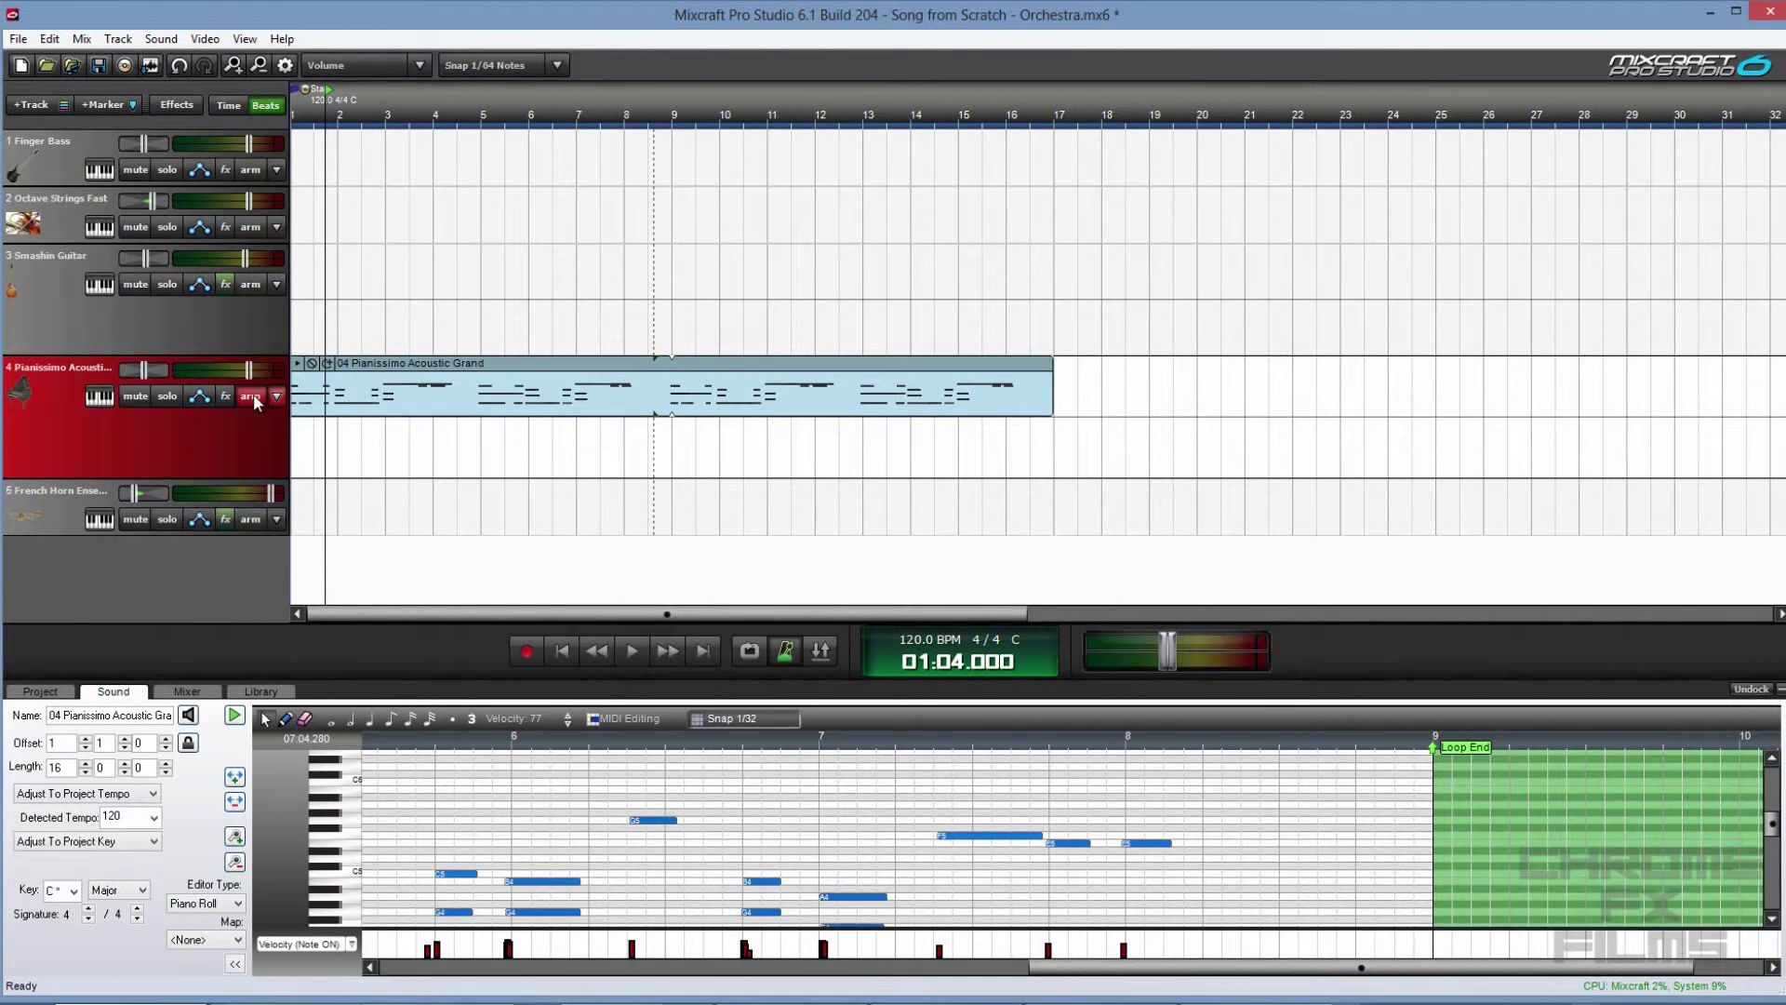
- Arm the Finger Bass track instead of the piano and return the playhead to the start of the project
click(253, 397)
click(251, 170)
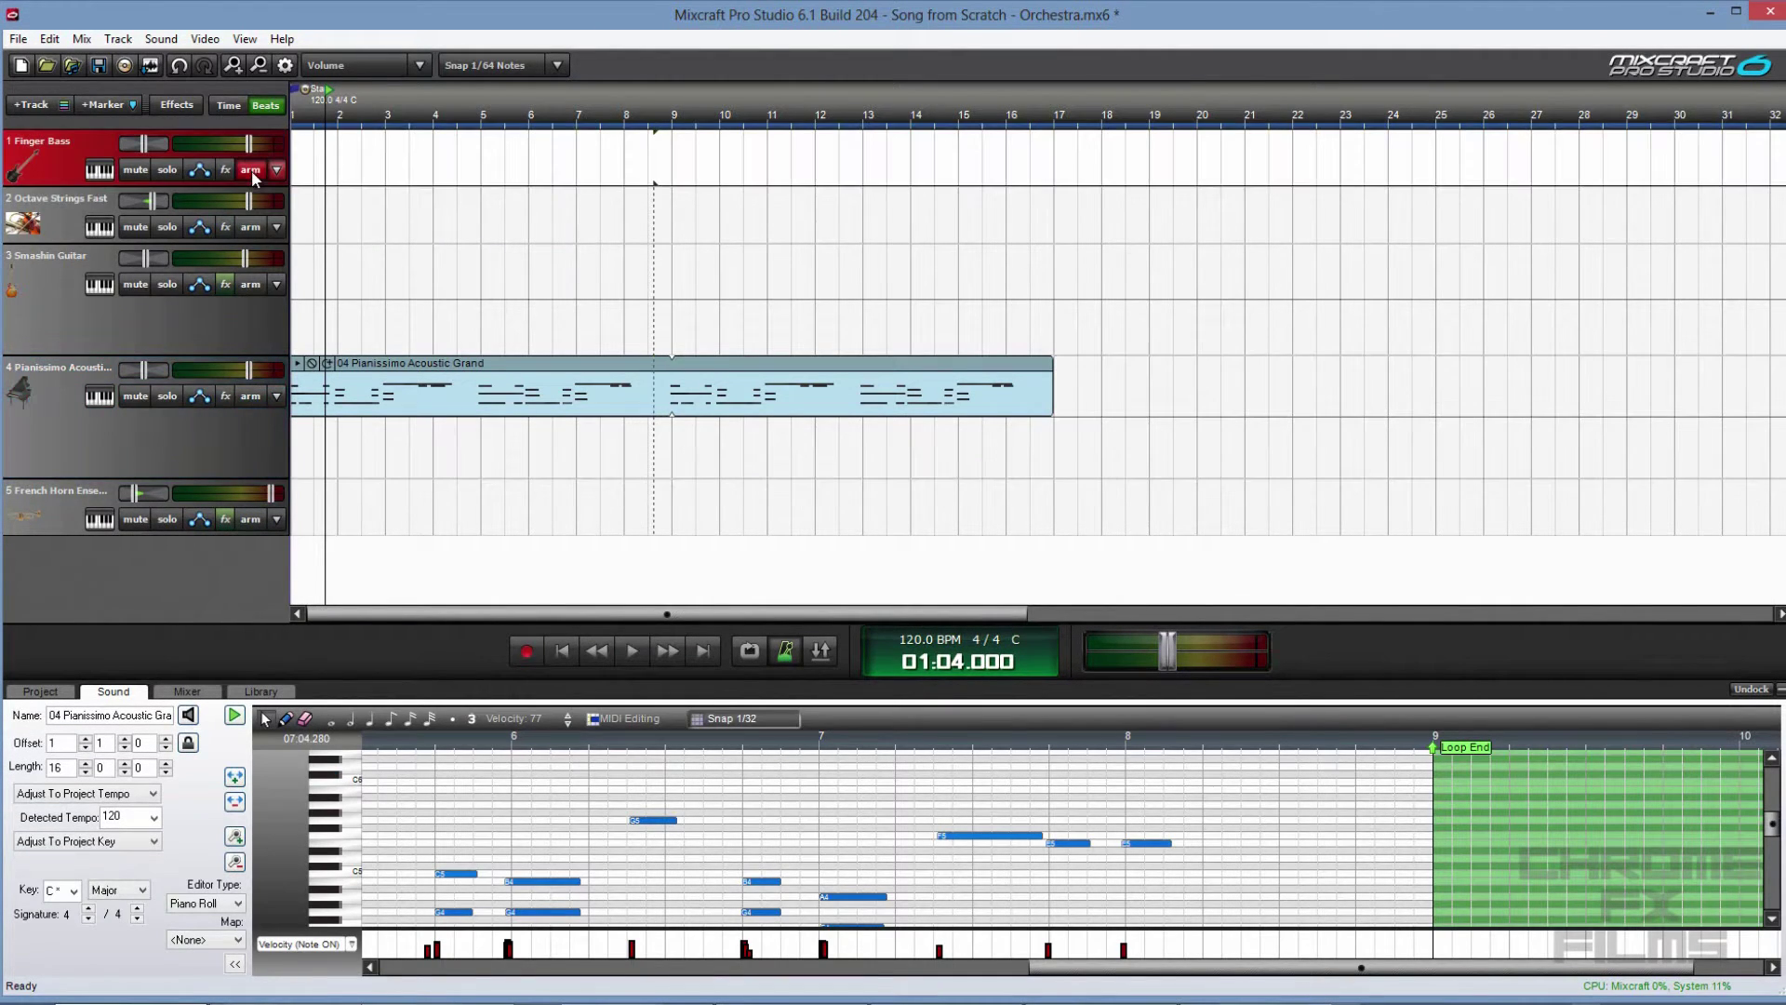
click(563, 651)
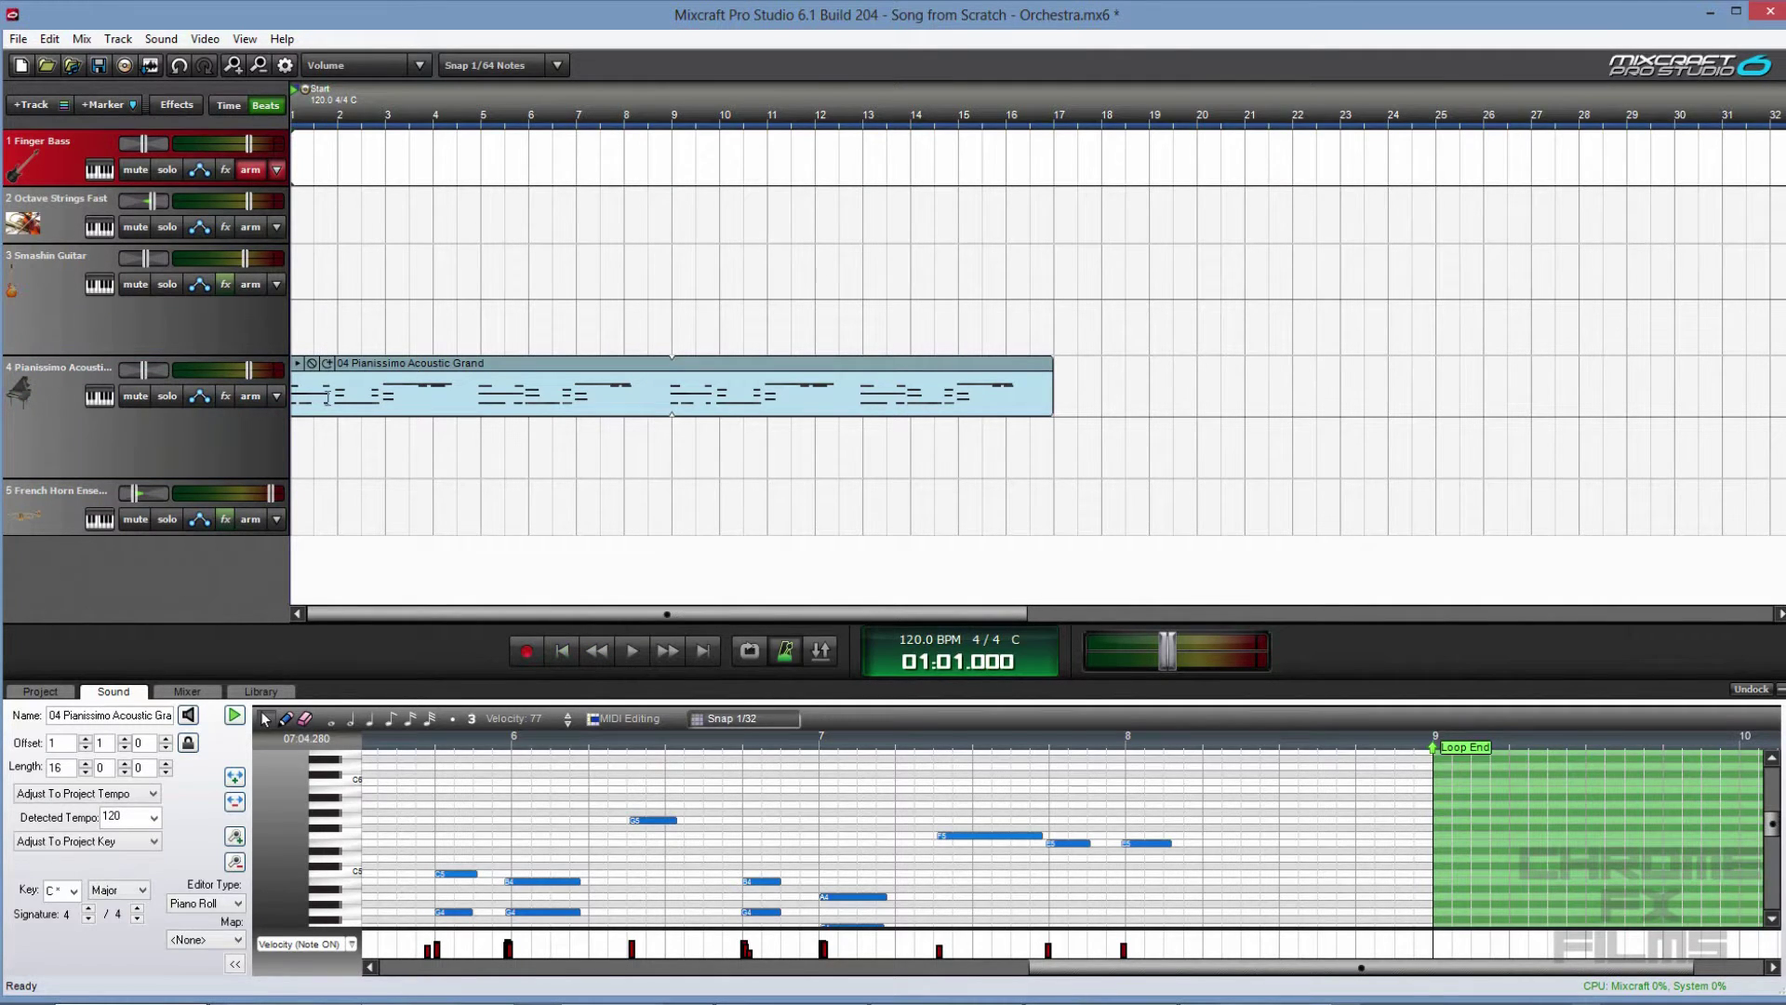
- Move the looped piano clip one measure later so it starts at measure 2
drag(394, 366, 443, 366)
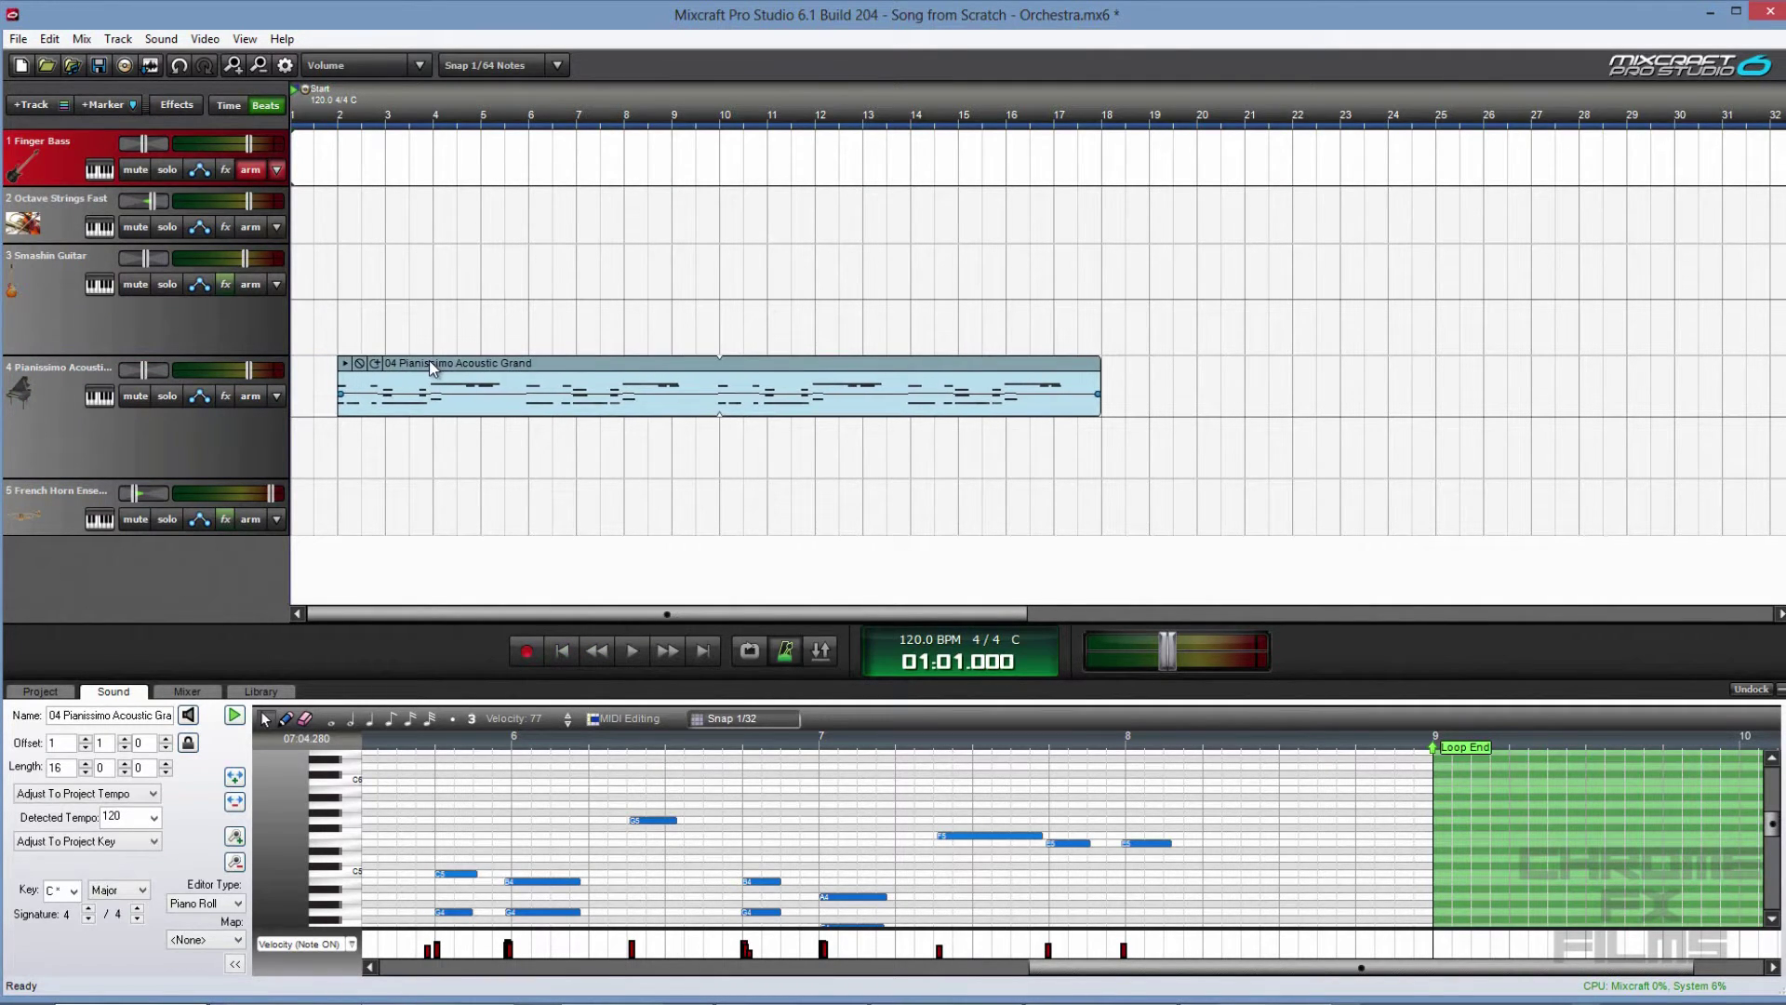
scroll(435, 371, up, 3)
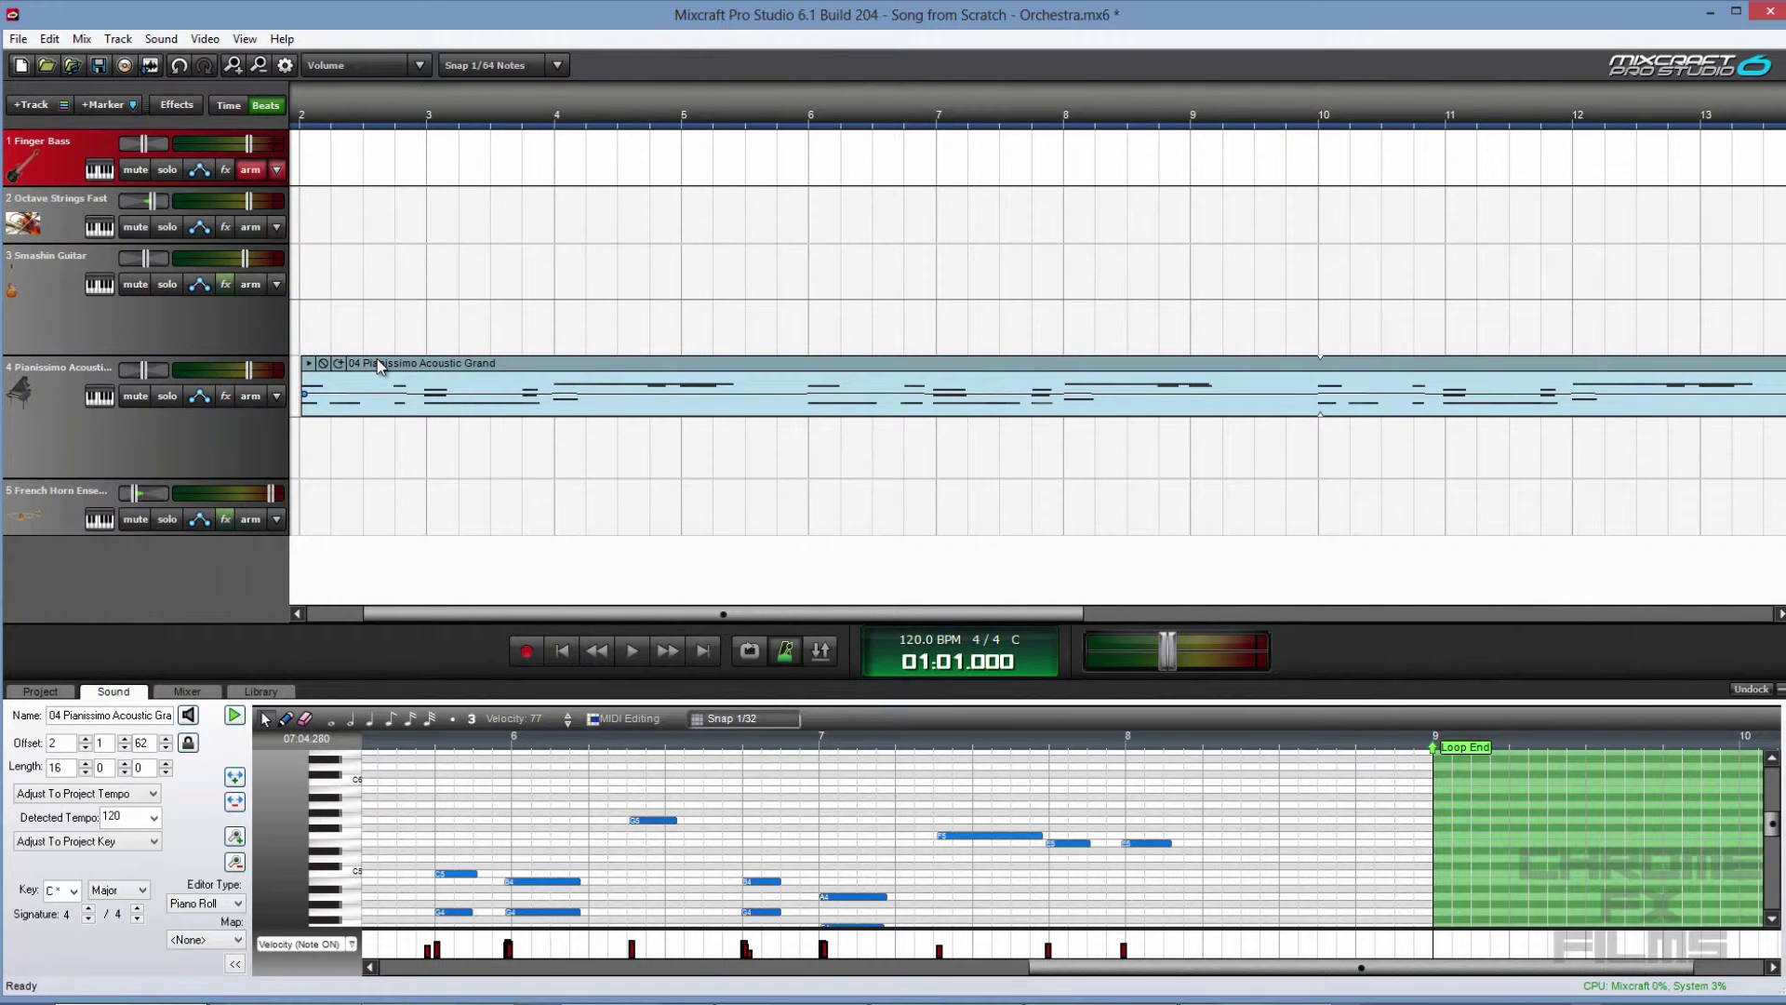
drag(376, 359, 377, 359)
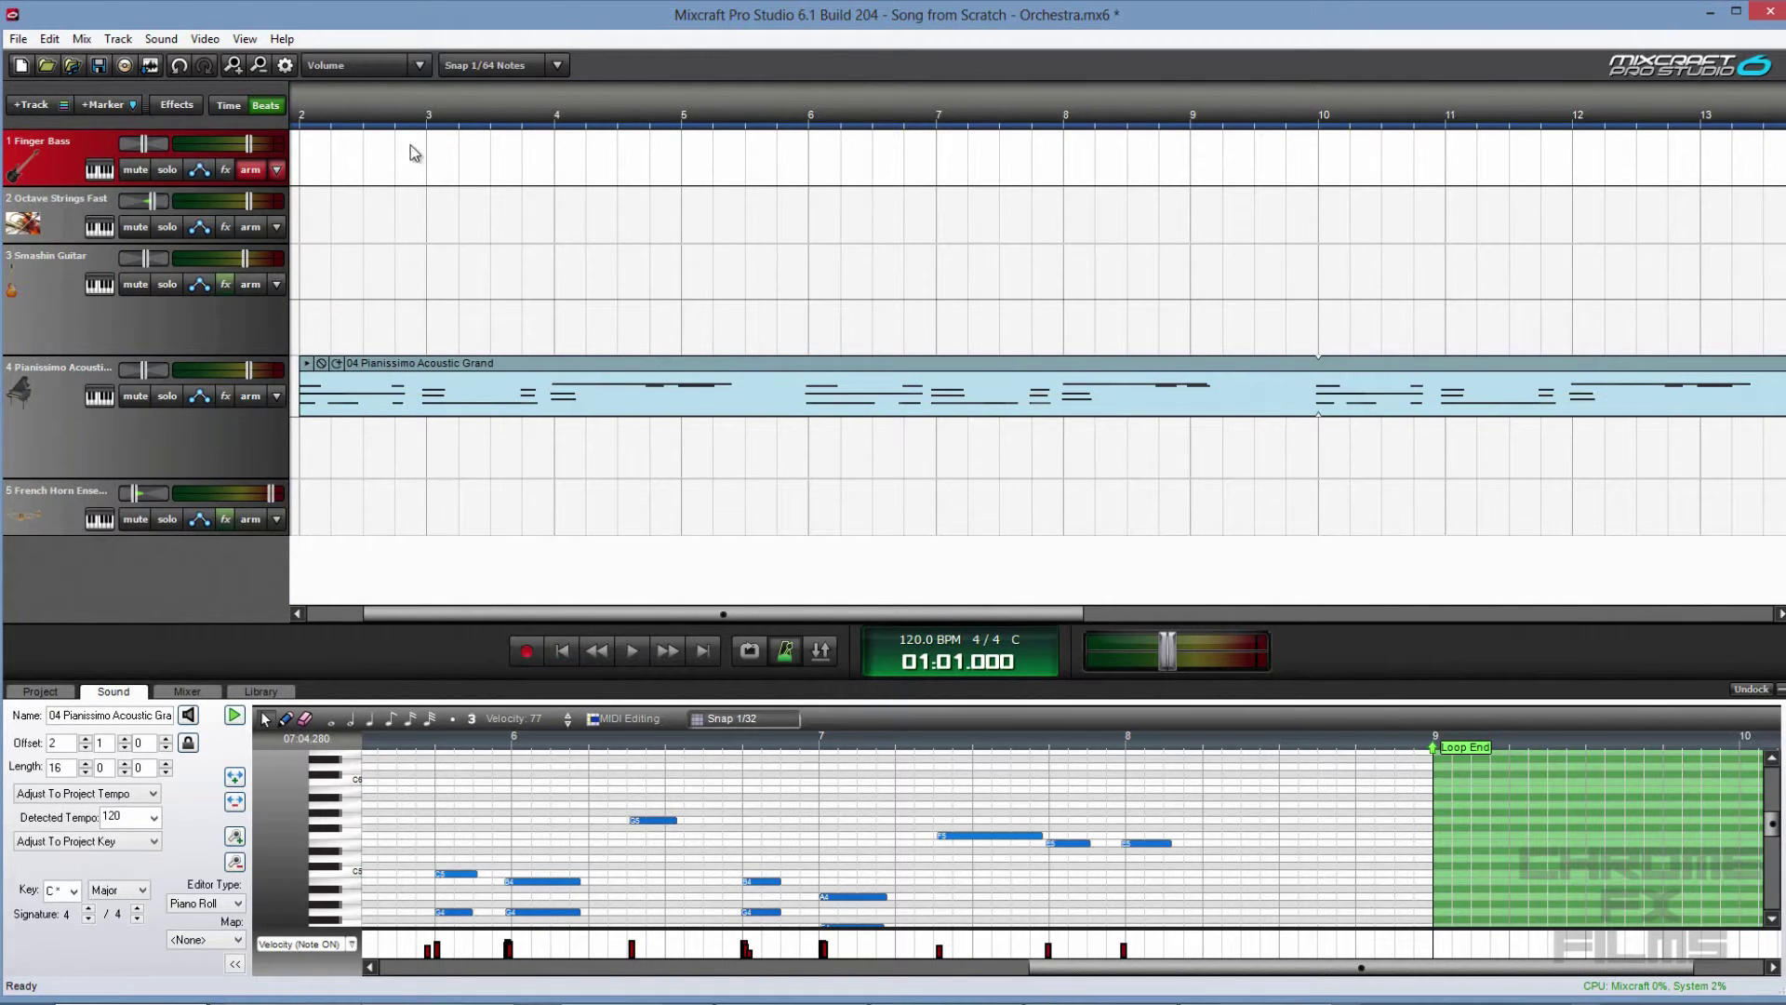
- Set the timeline snapping to 1/16 notes
click(514, 65)
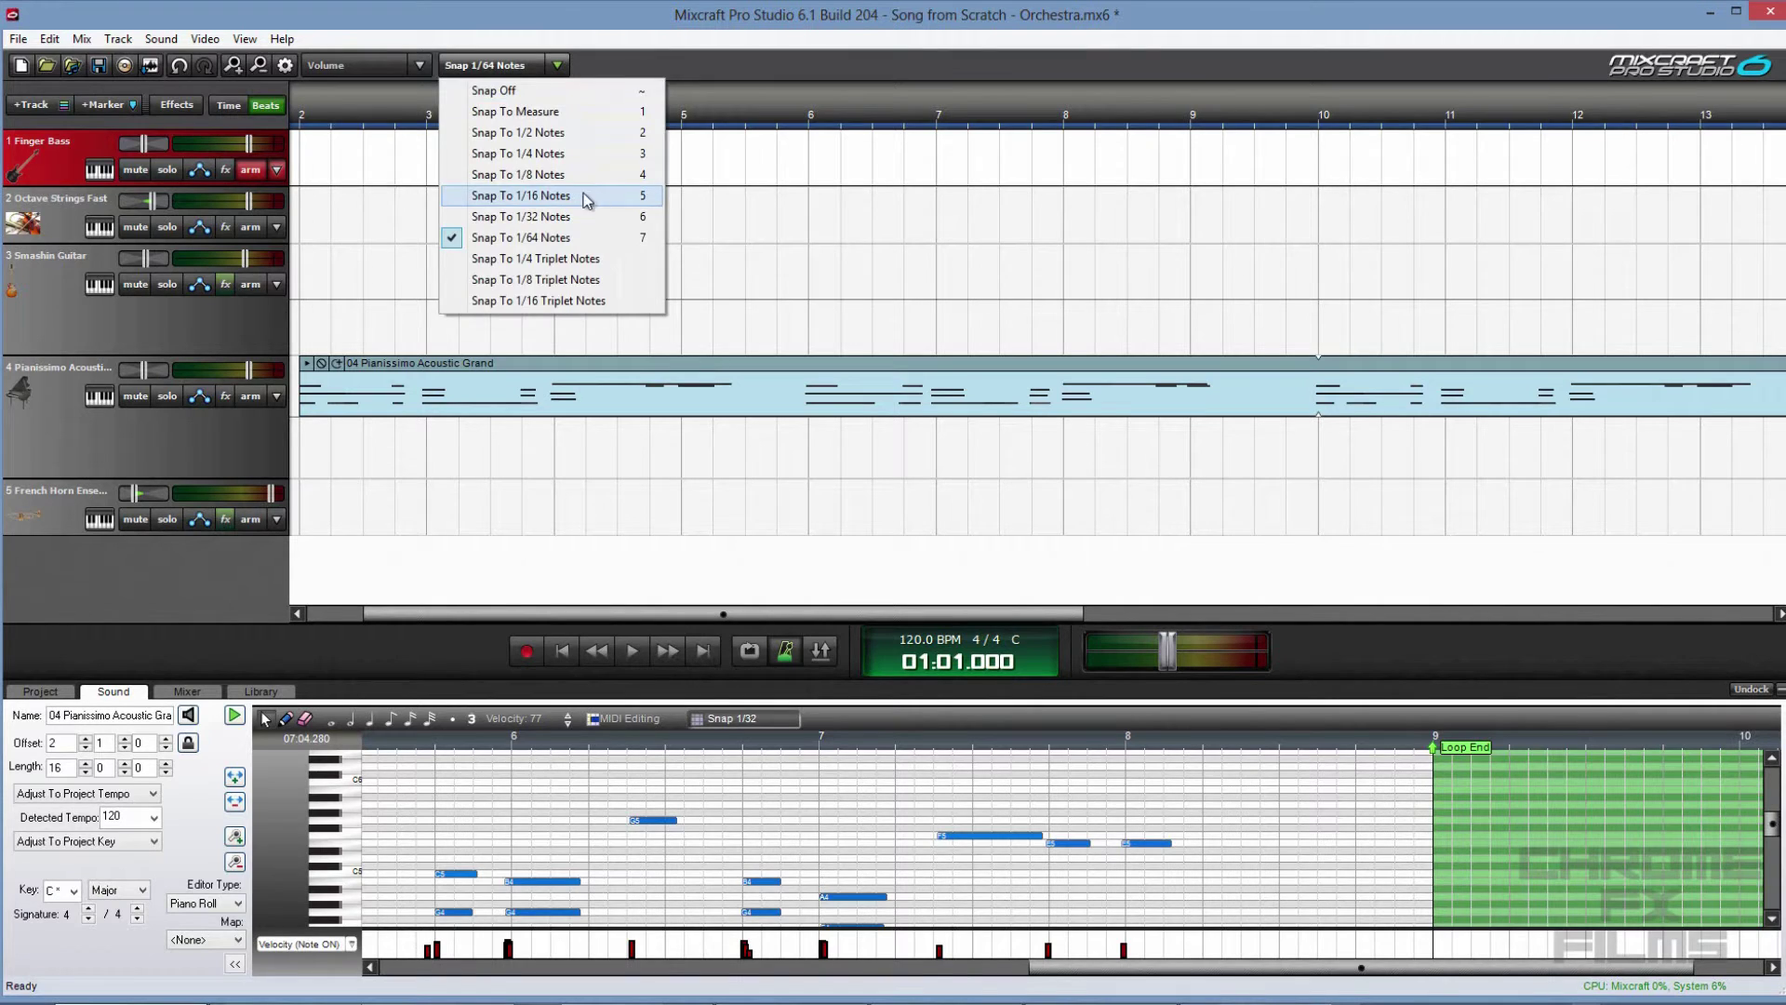
click(592, 203)
scroll(532, 546, down, 2)
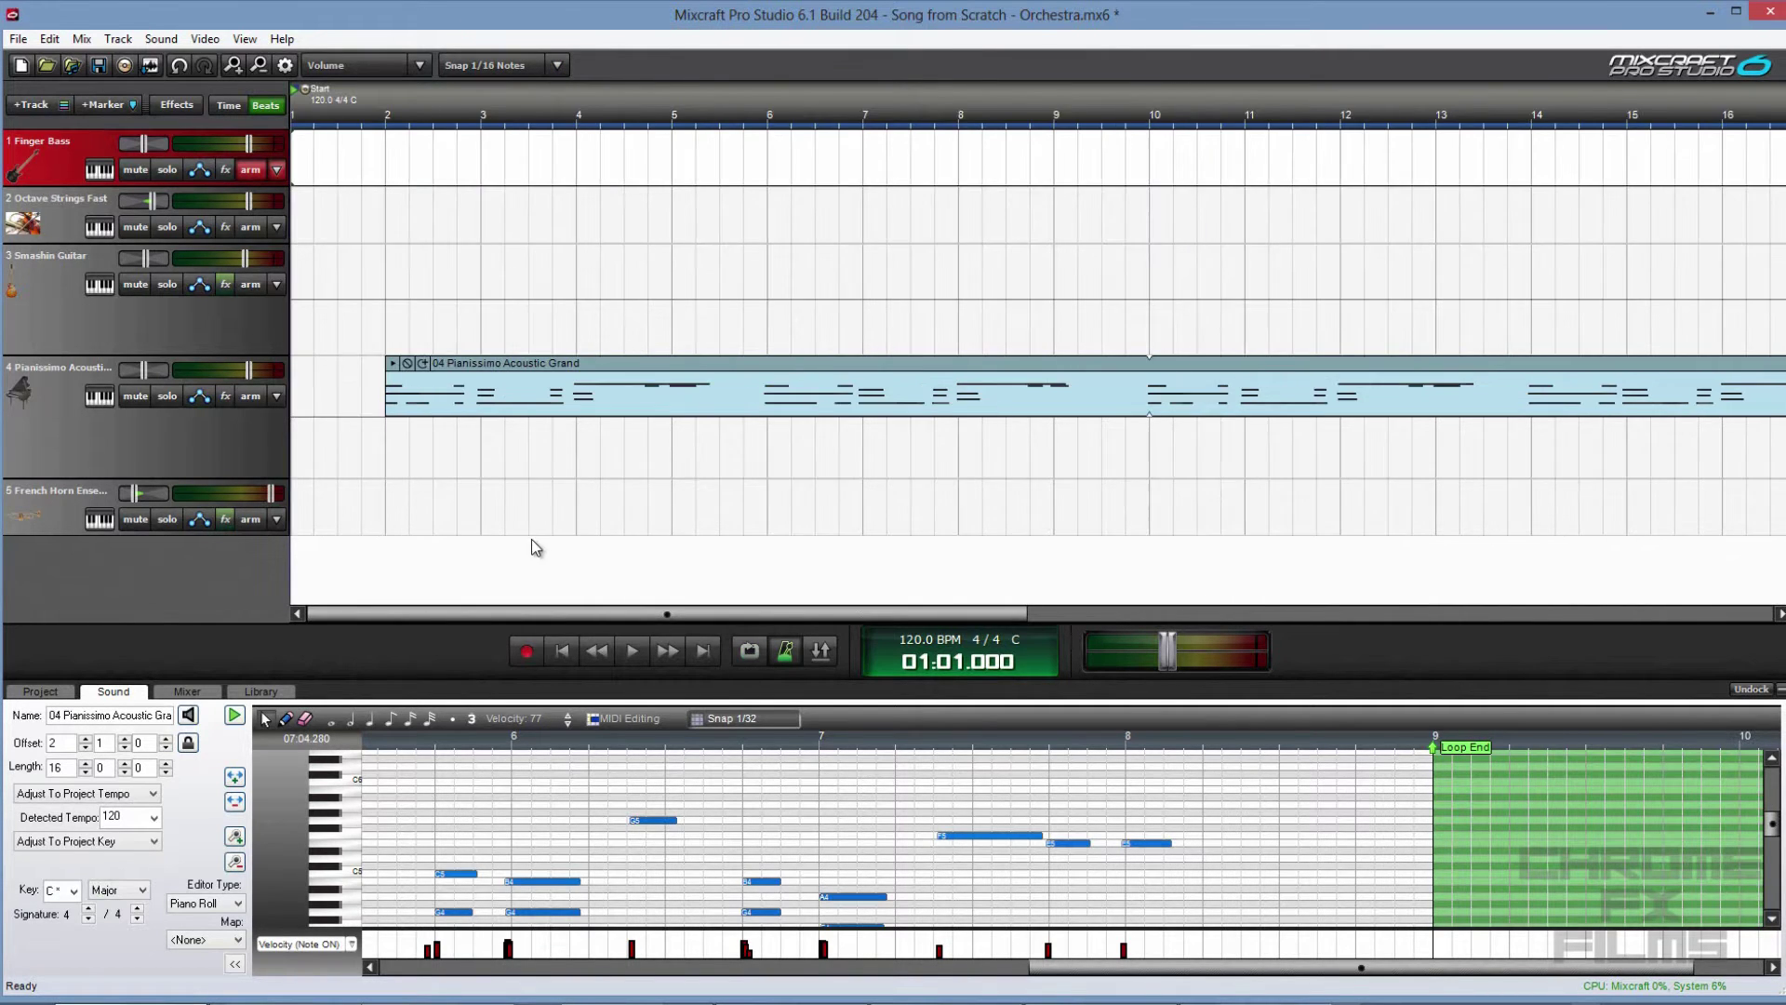
scroll(535, 547, down, 1)
click(561, 655)
key(r)
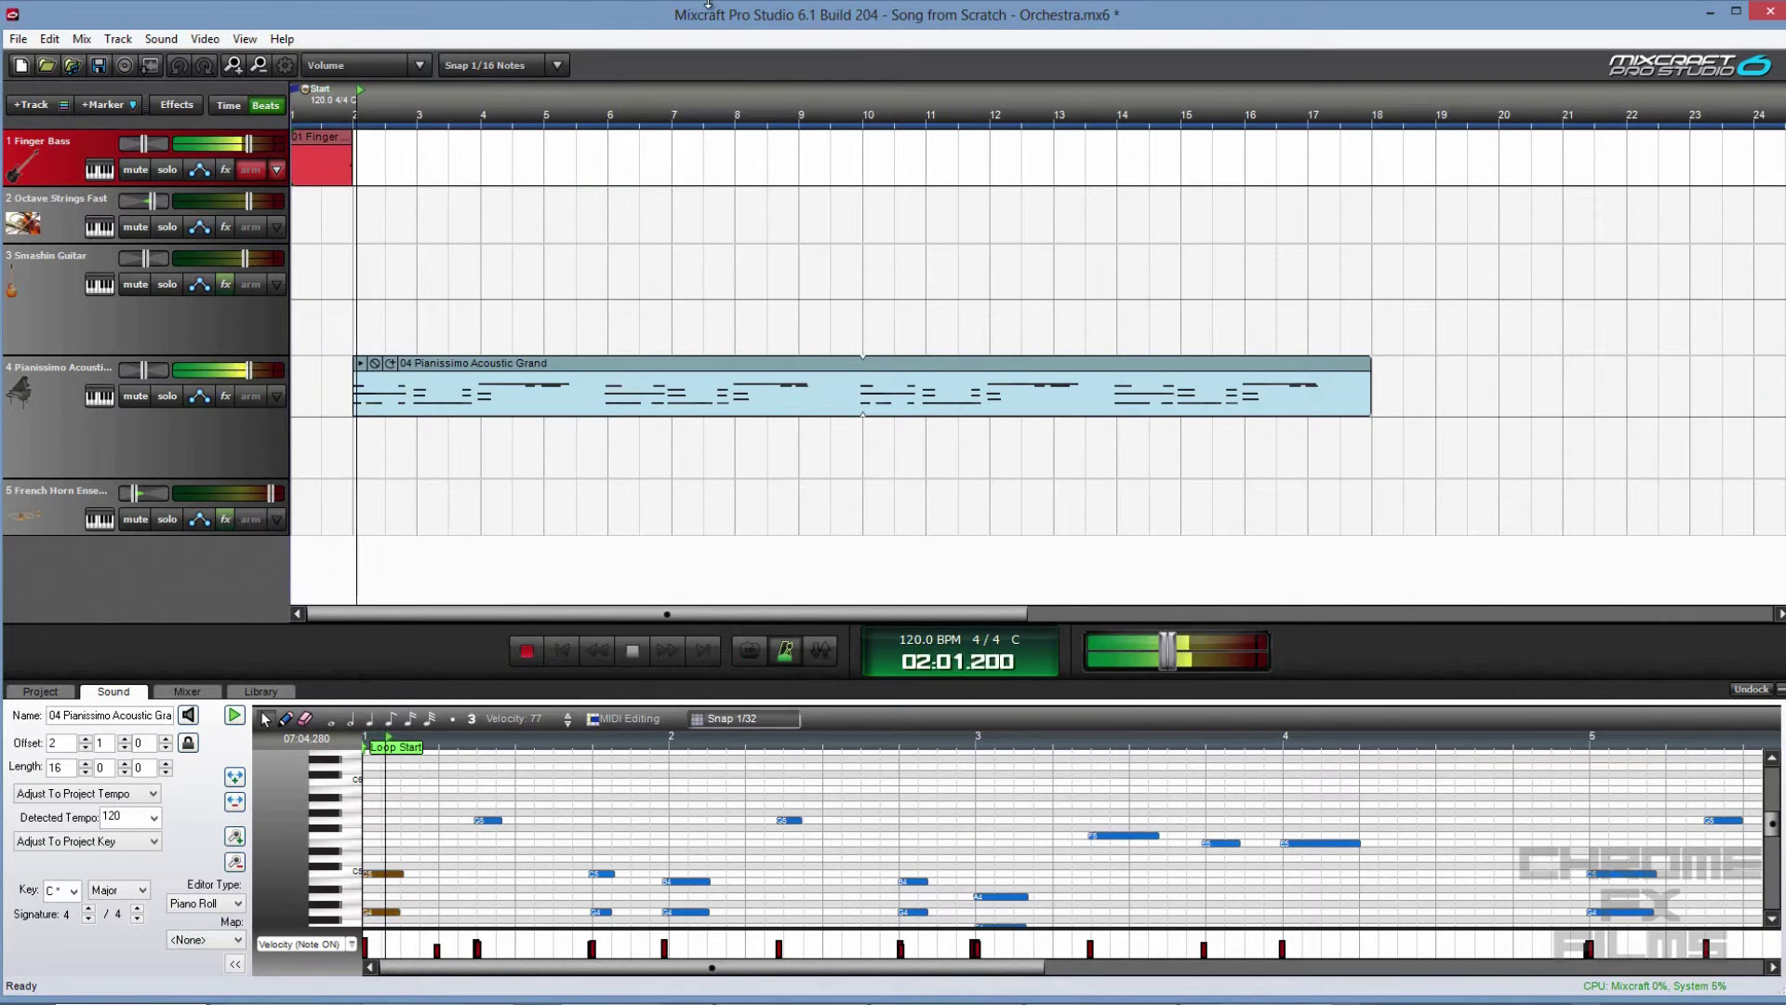
key(space)
key(ctrl+z)
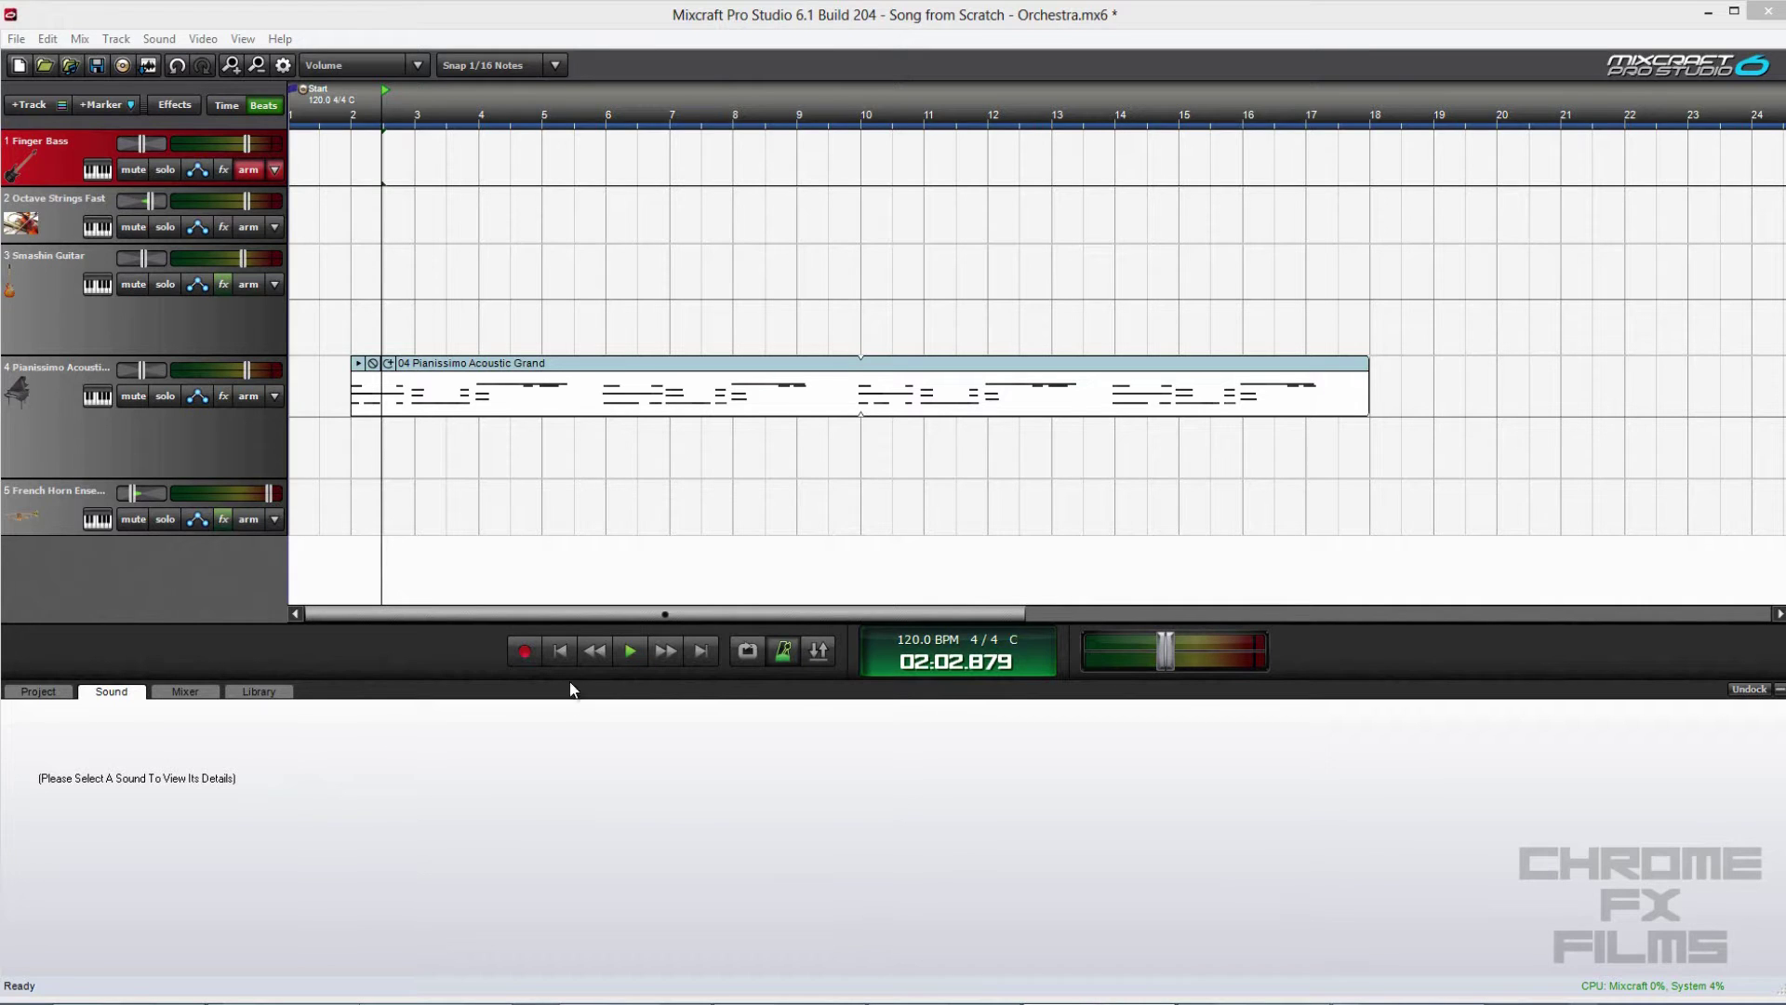
- Record a bass part on the Finger Bass track from the start of the project through measure 9
click(562, 651)
key(r)
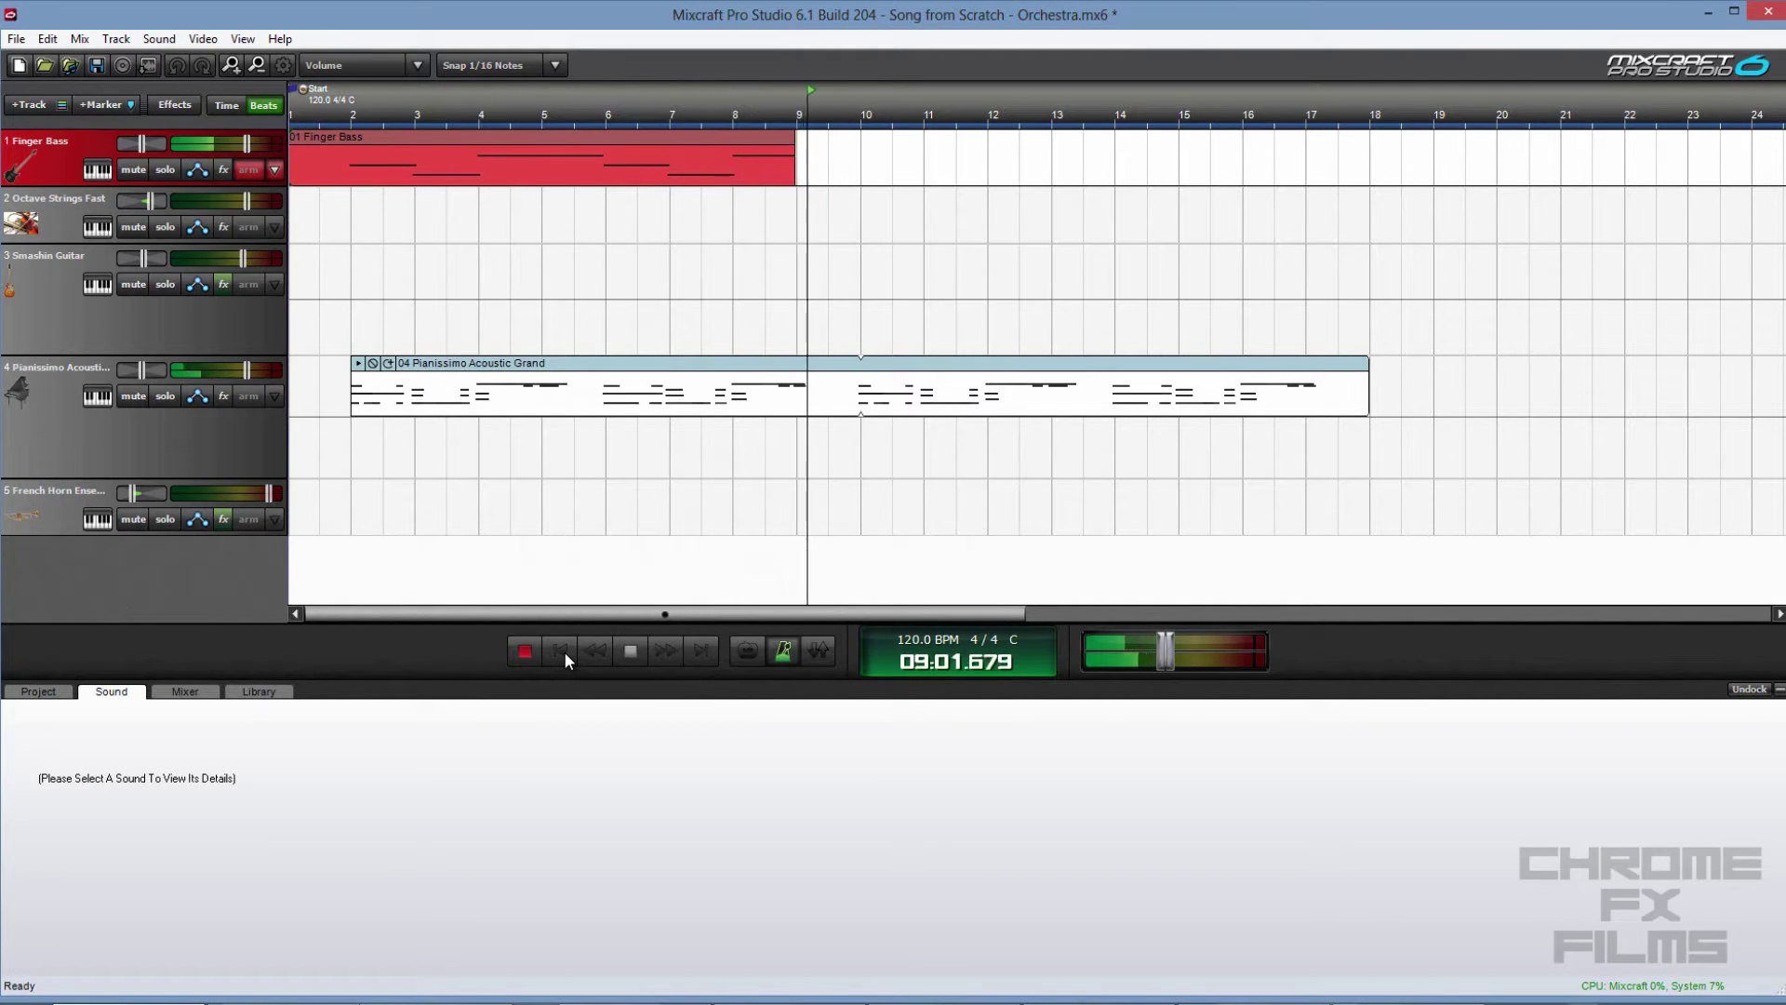
key(space)
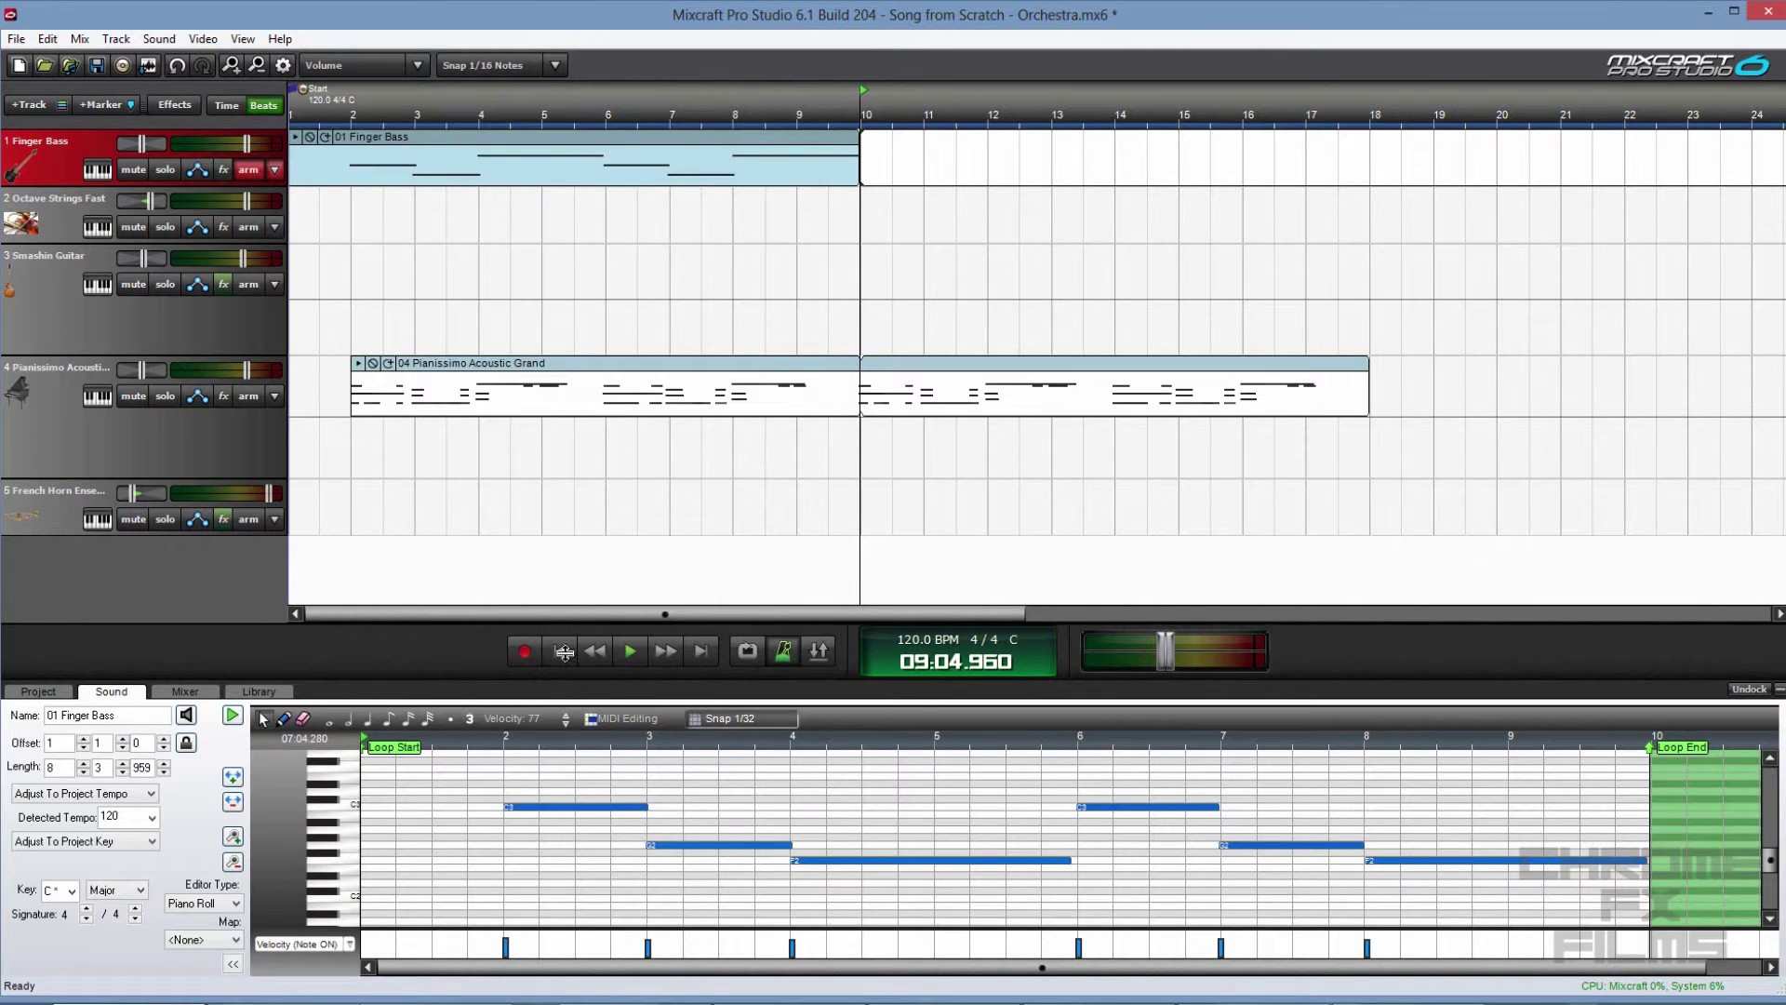
- Shift all the bass notes one measure earlier so they begin at measure 1 and set the clip's loop end to measure 9
scroll(1526, 786, up, 1)
click(1448, 795)
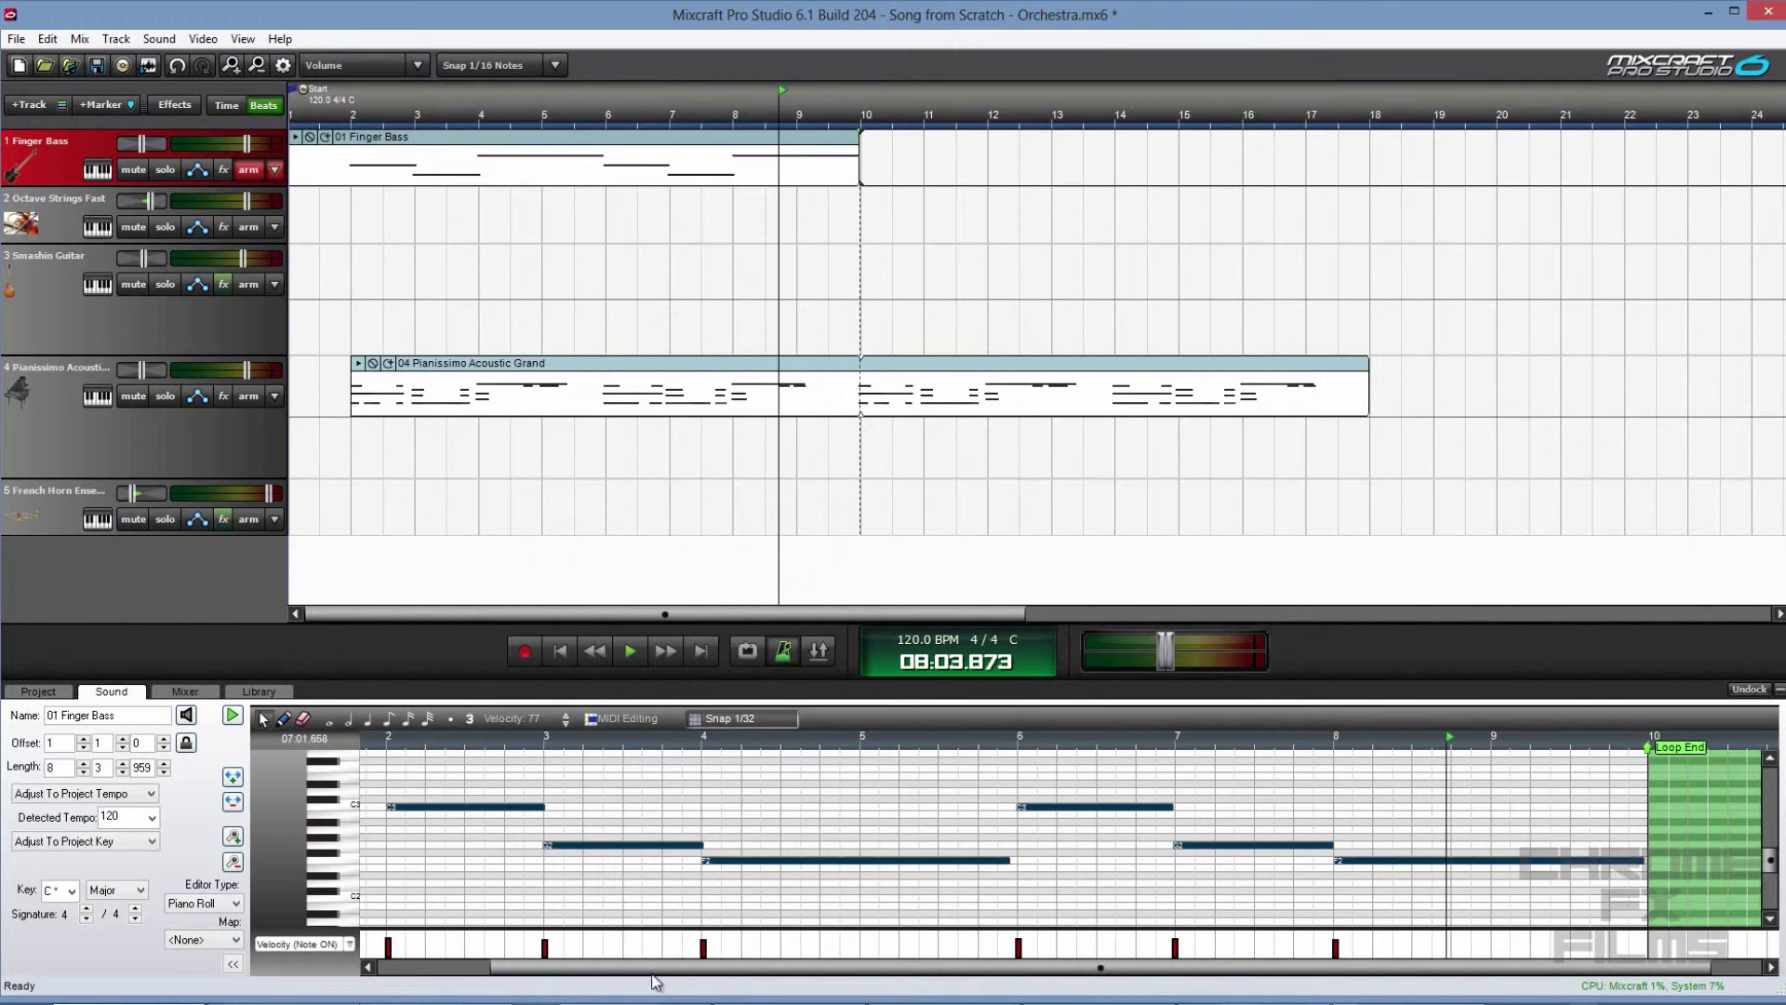
drag(655, 968, 543, 967)
drag(552, 819, 394, 818)
mouse_move(1309, 932)
drag(1305, 970, 1470, 968)
drag(1589, 747, 1433, 750)
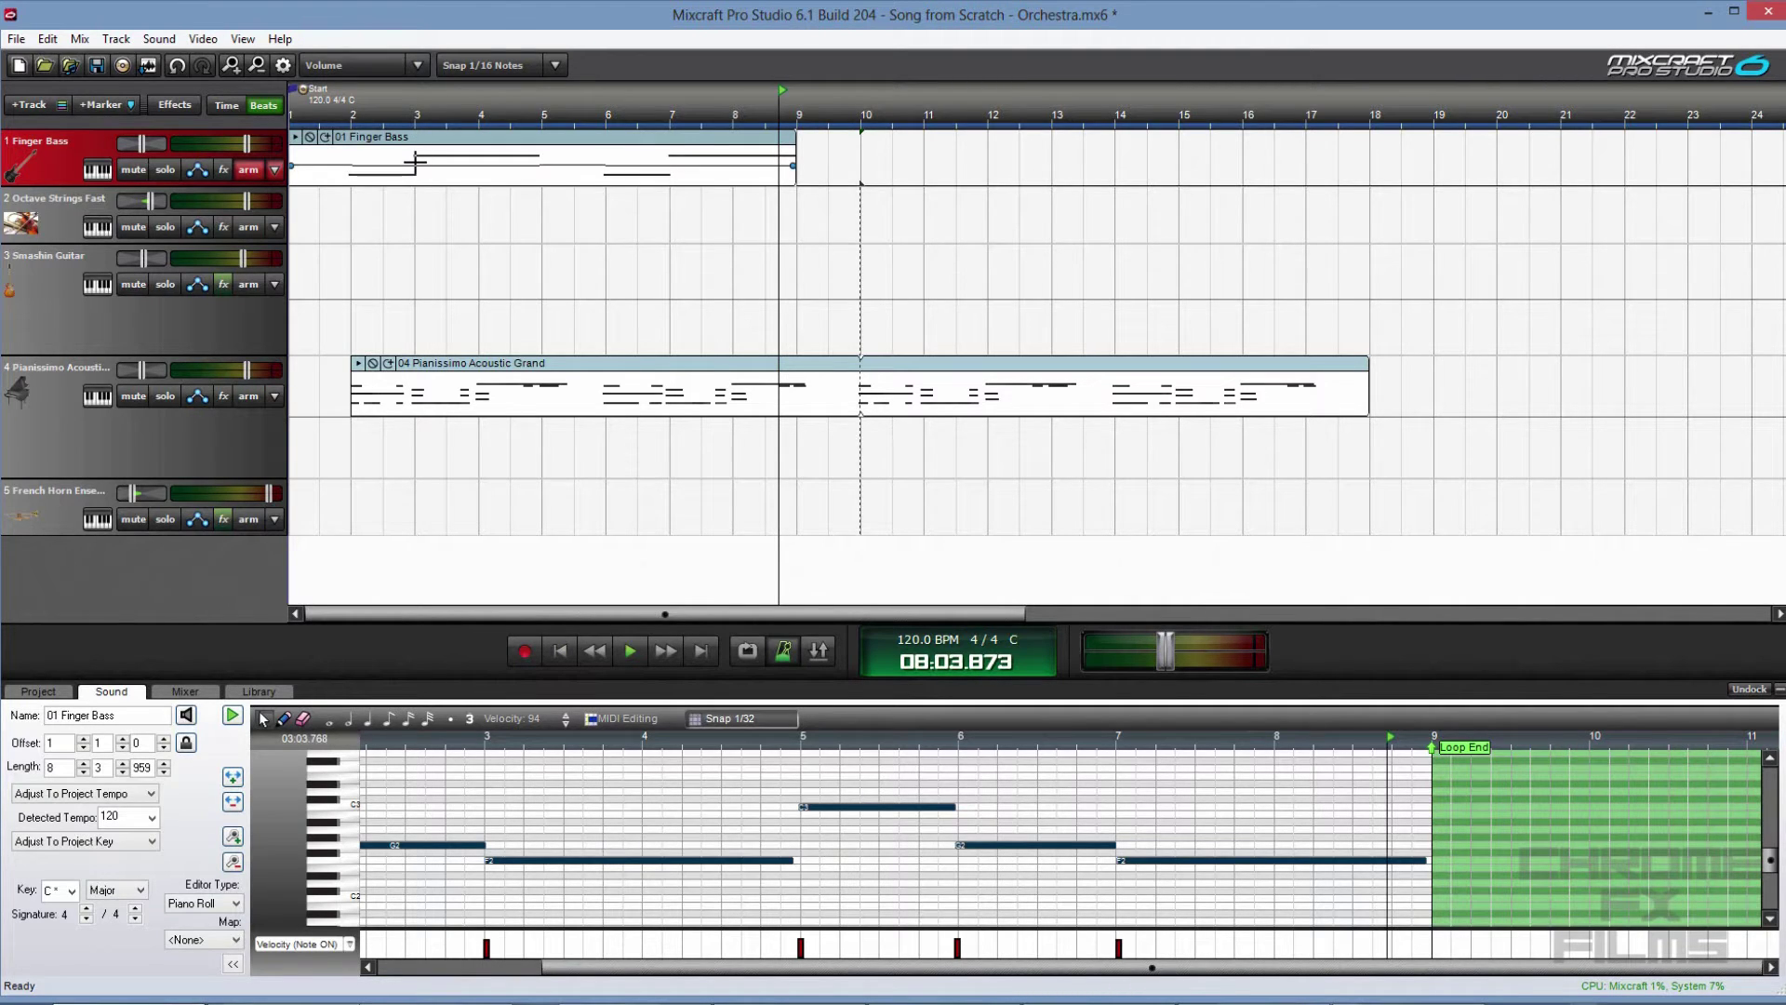
- Add volume points in the bass clip so the volume falls across the long notes at measures 3 to 5 and 7 to 9
click(415, 164)
drag(535, 165, 537, 175)
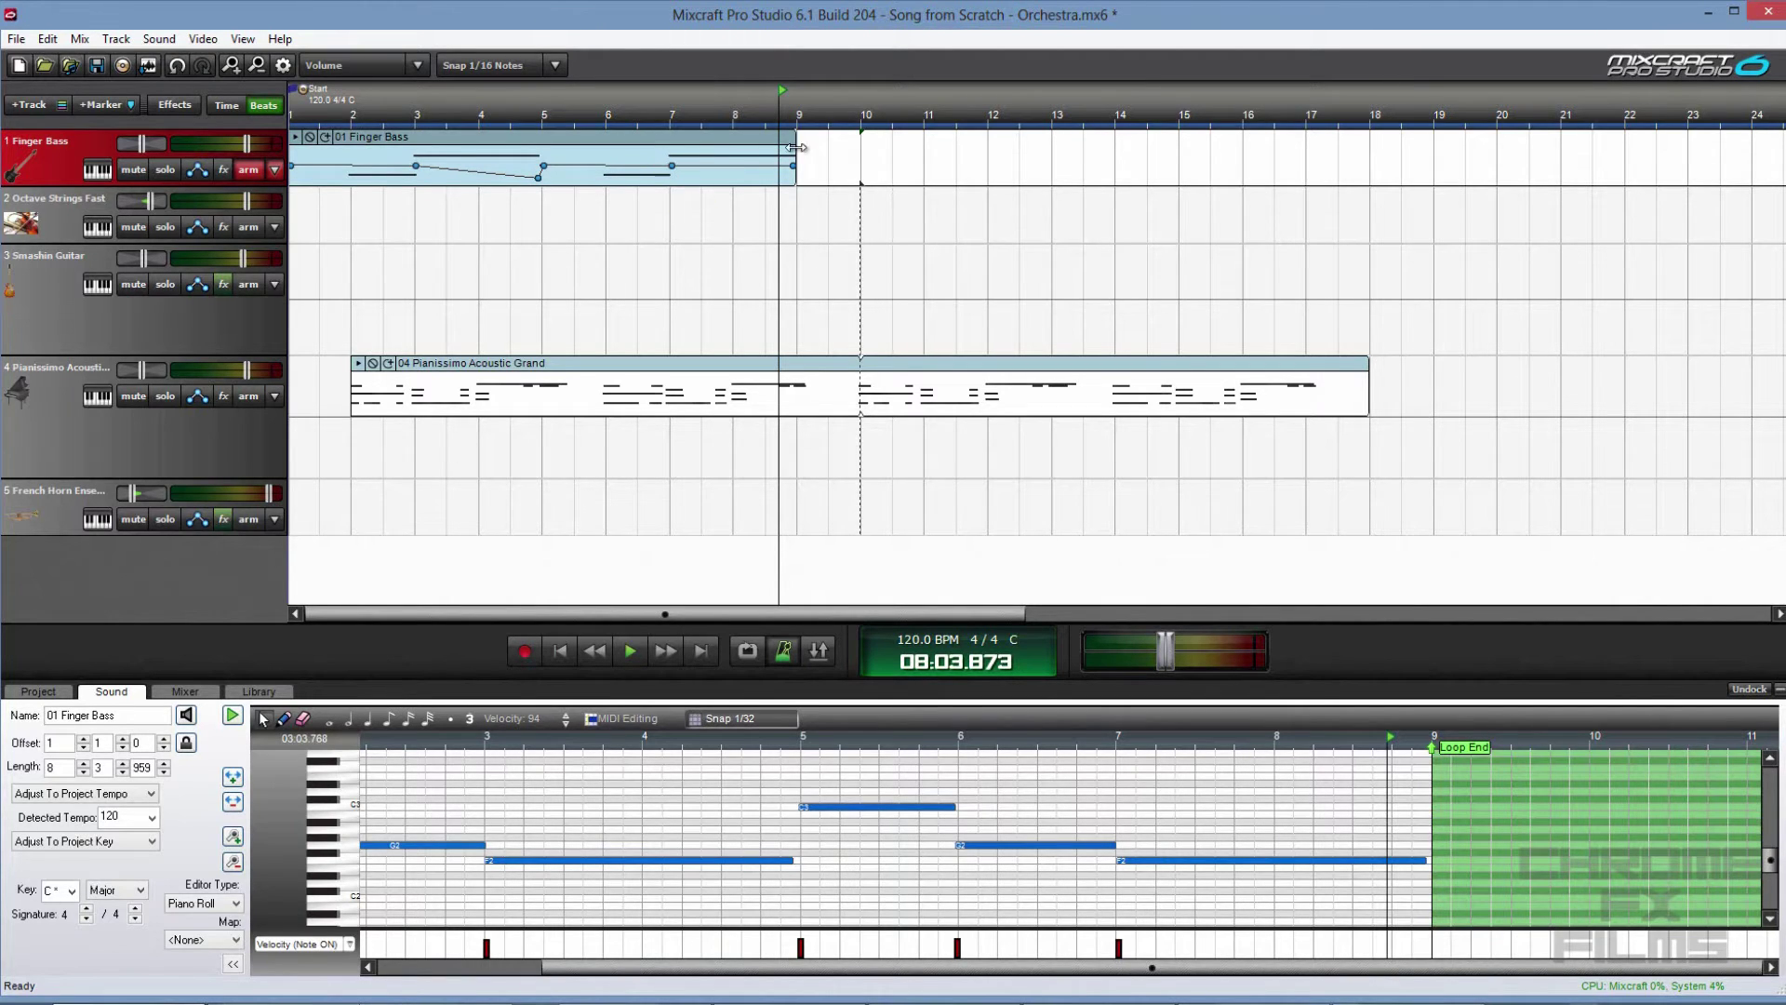
drag(788, 165, 807, 182)
- Move the bass clip one measure later so it starts at measure 2, and play it back with the piano
click(567, 651)
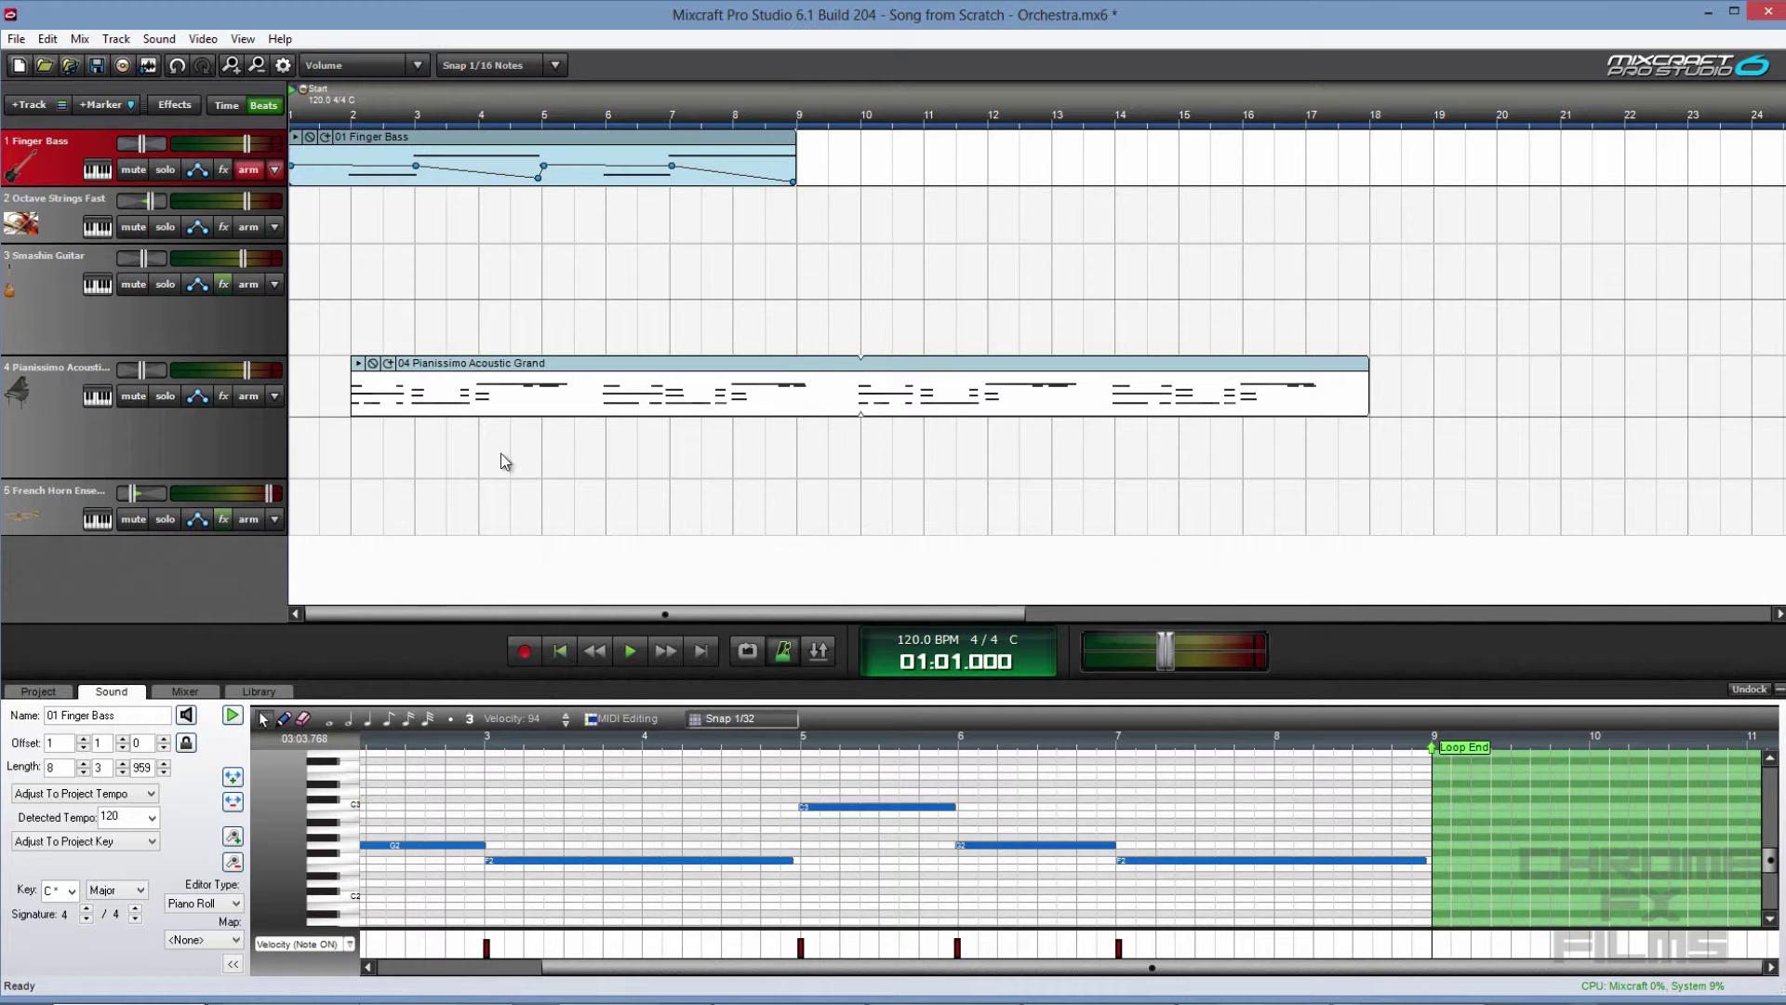
click(609, 797)
drag(693, 968, 202, 921)
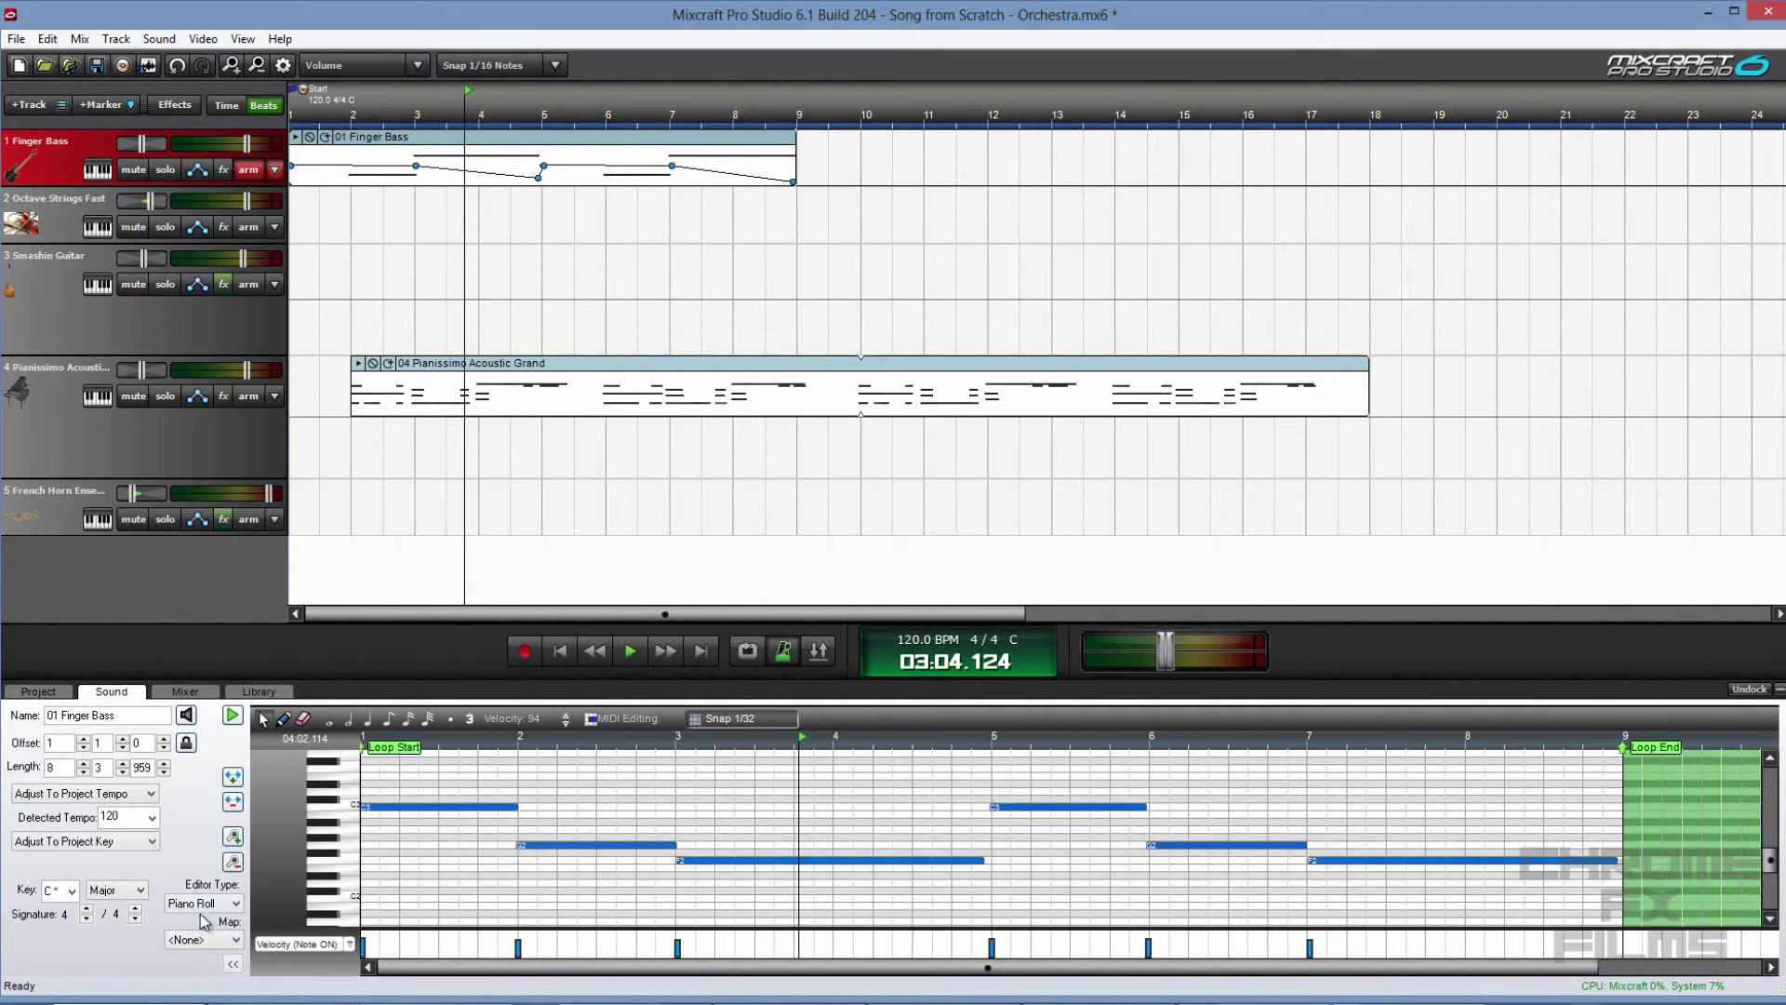
click(376, 140)
drag(406, 145, 445, 139)
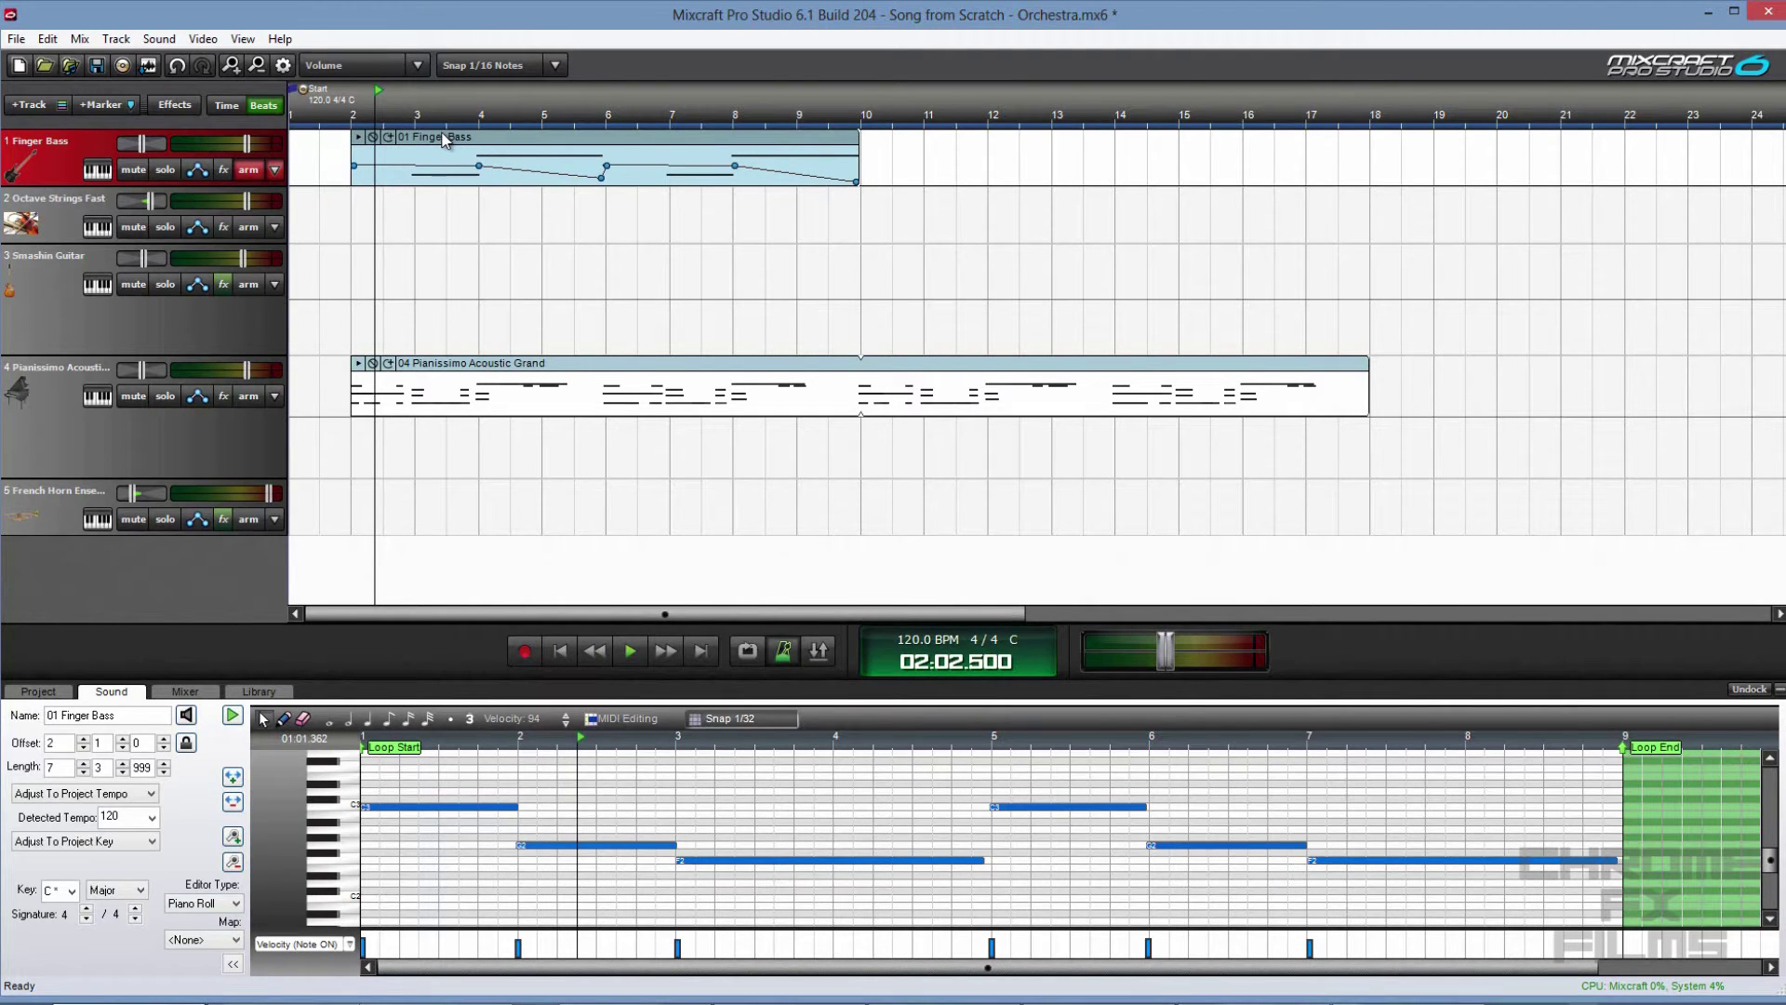
click(322, 119)
key(space)
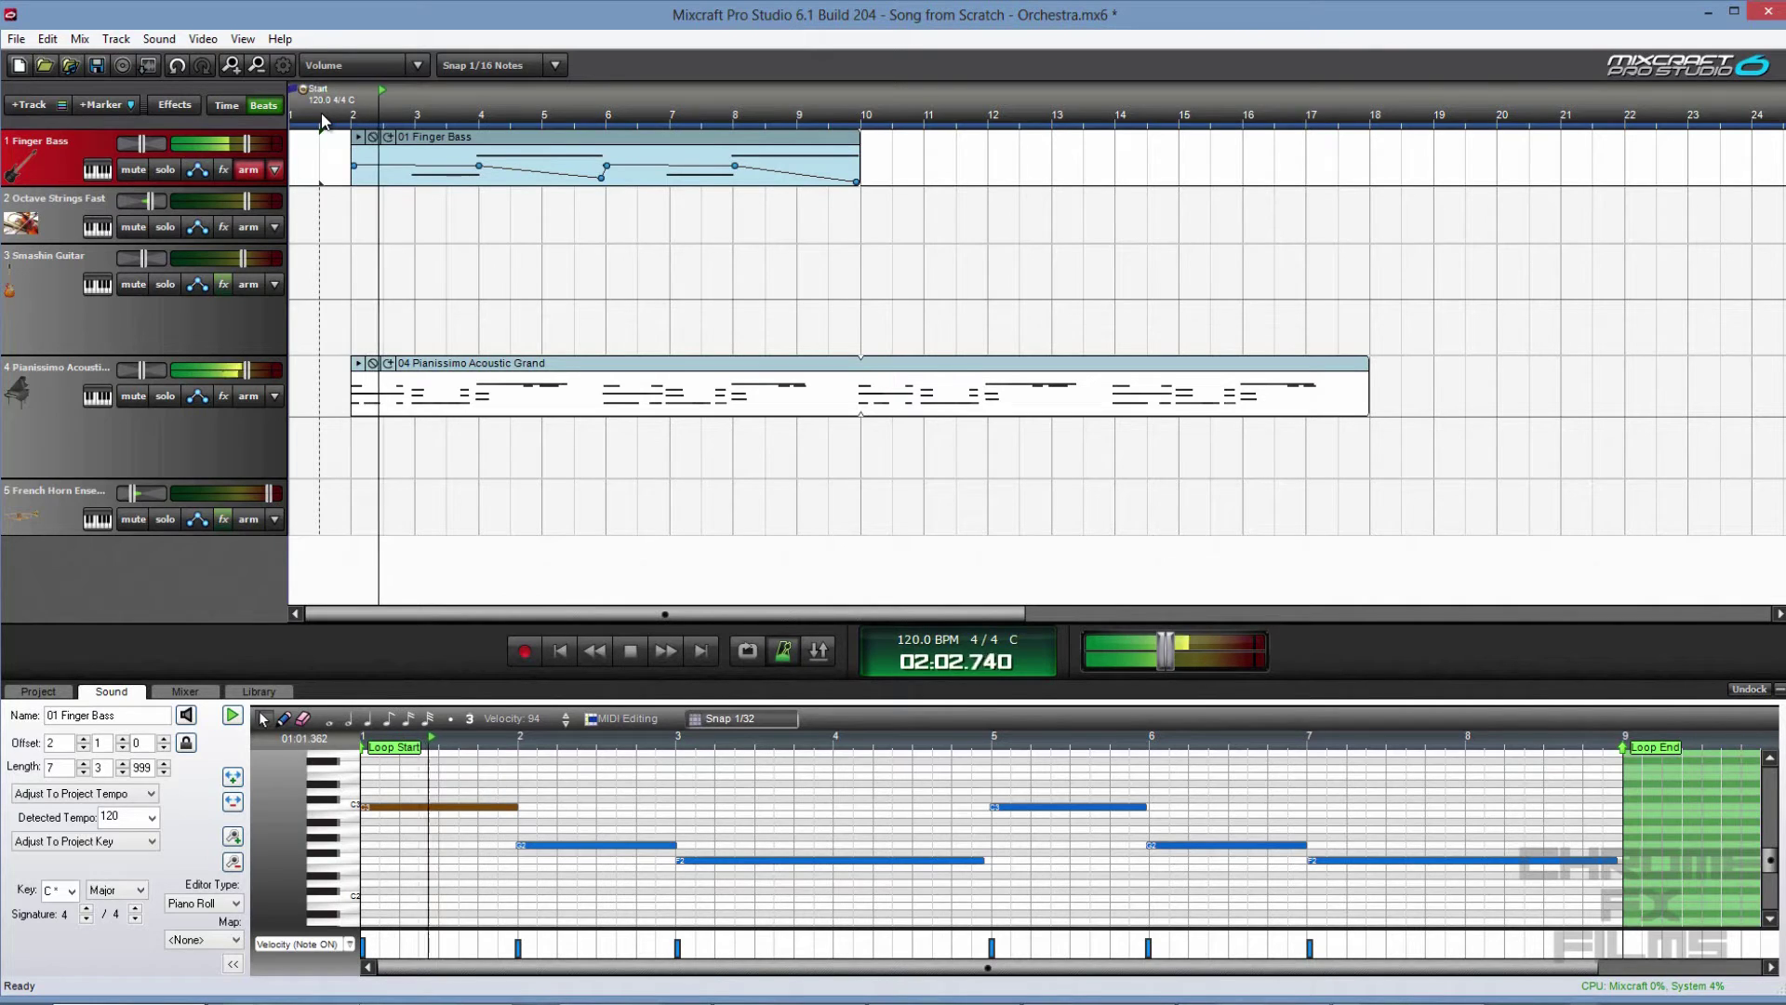
- Add the Acoustica Pro Studio Reverb effect with the Large Hall preset to the Pianissimo Acoustic Grand track
click(223, 395)
click(494, 415)
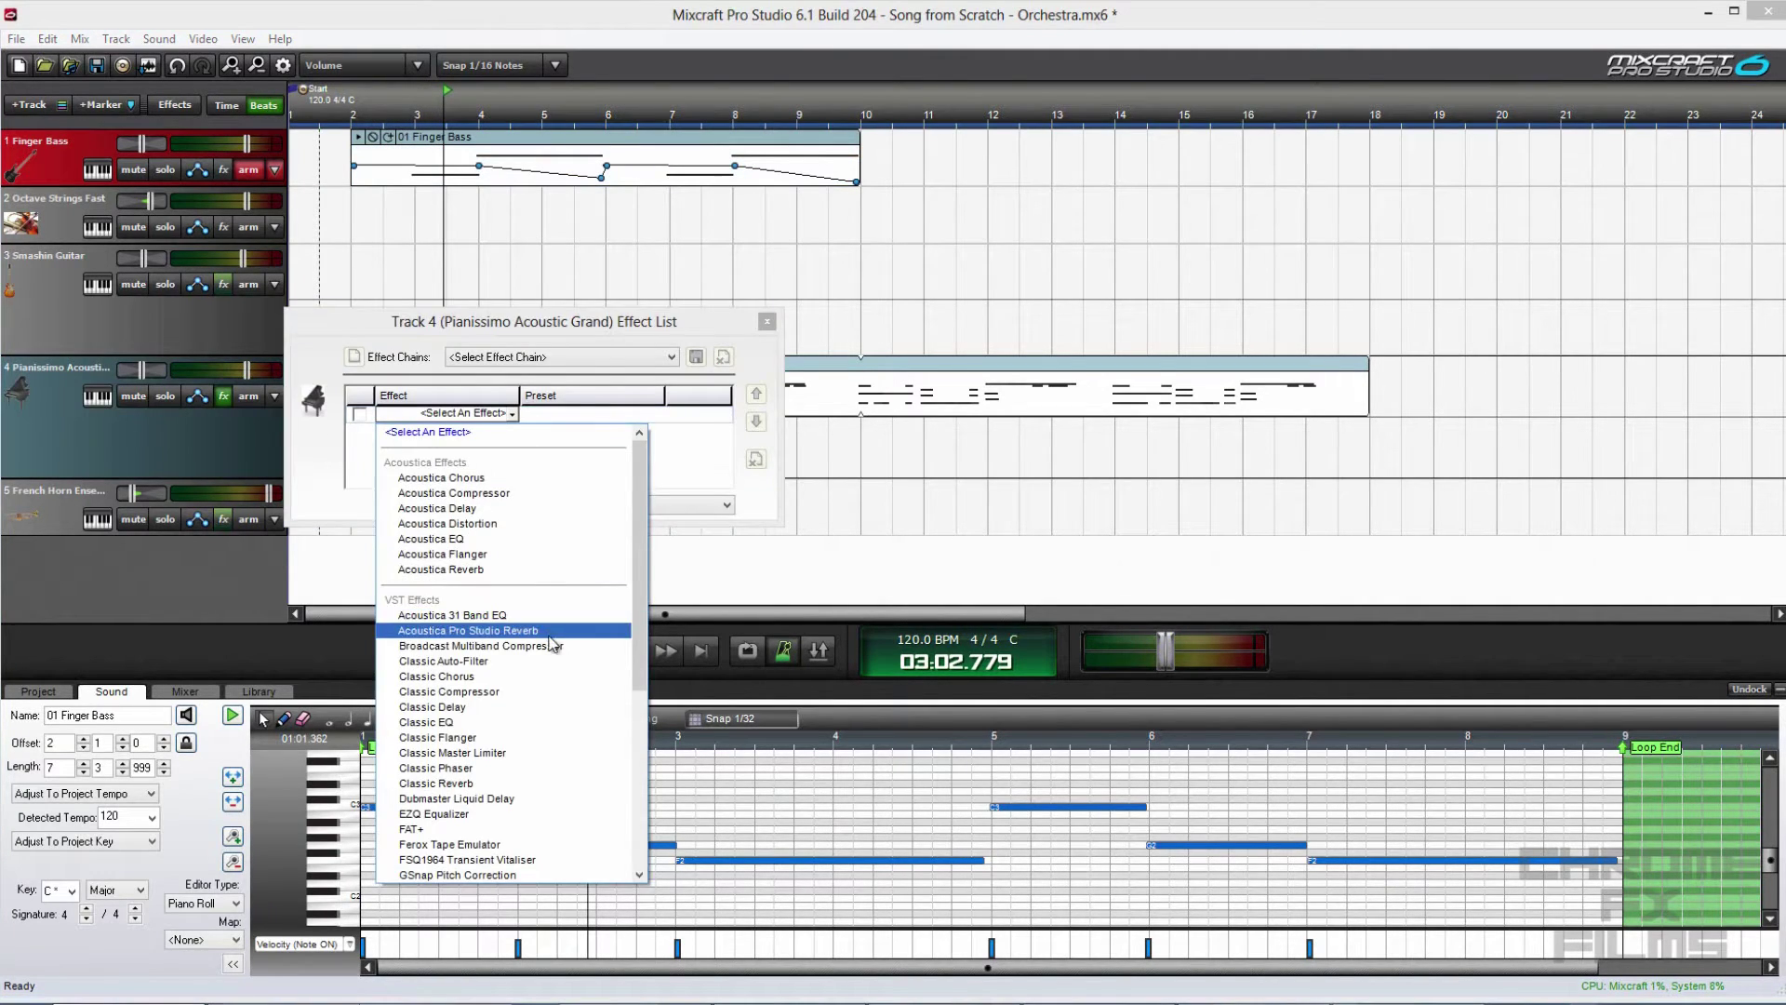
click(549, 632)
click(657, 413)
click(558, 462)
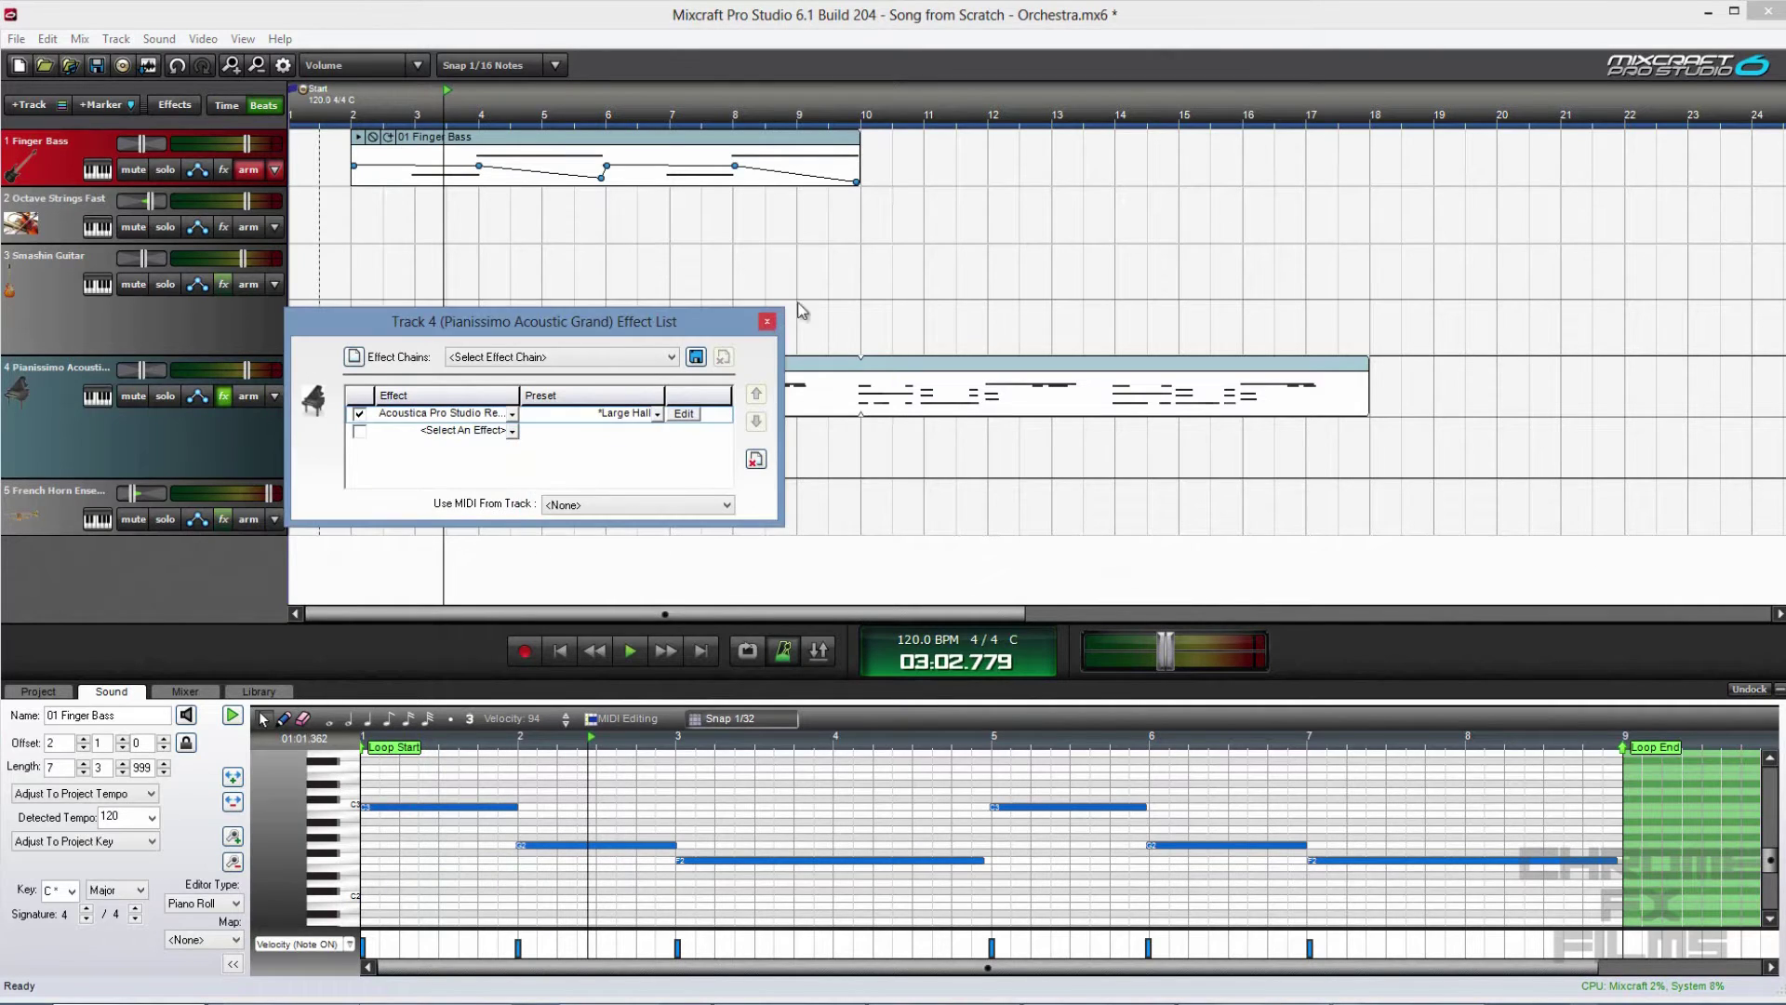
click(766, 321)
- Play the piano and bass from just before measure 2 to hear the reverb
click(344, 104)
key(space)
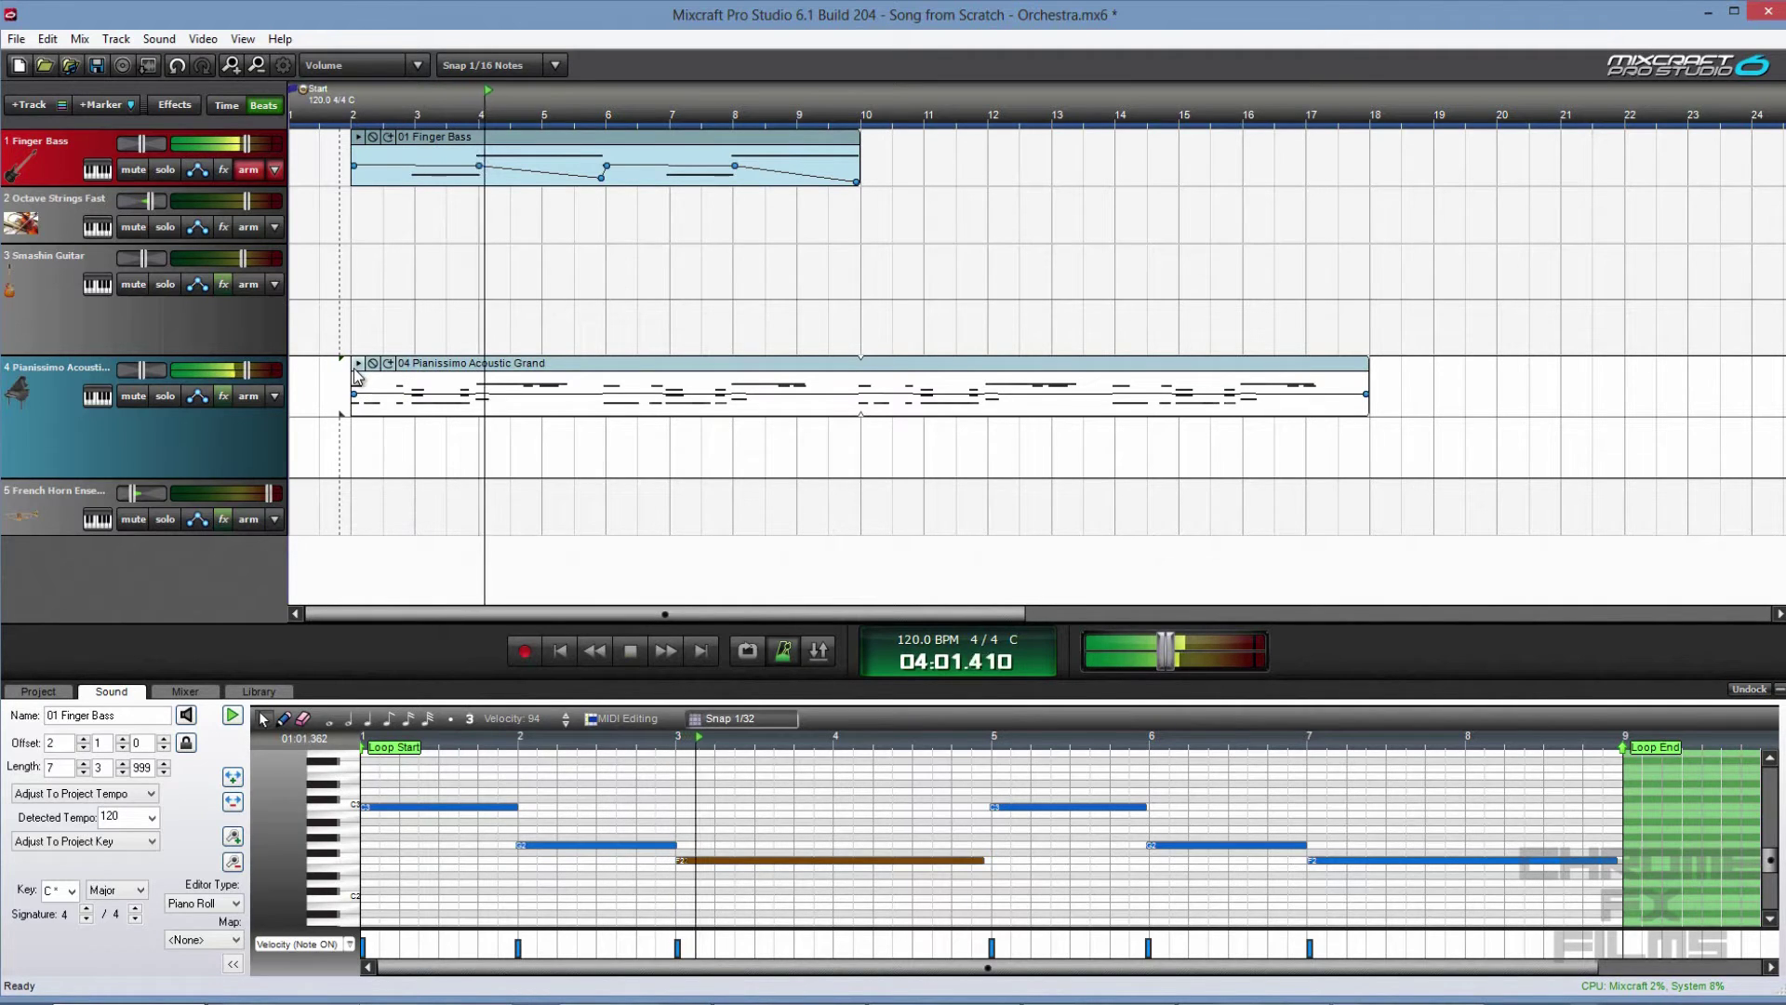
key(space)
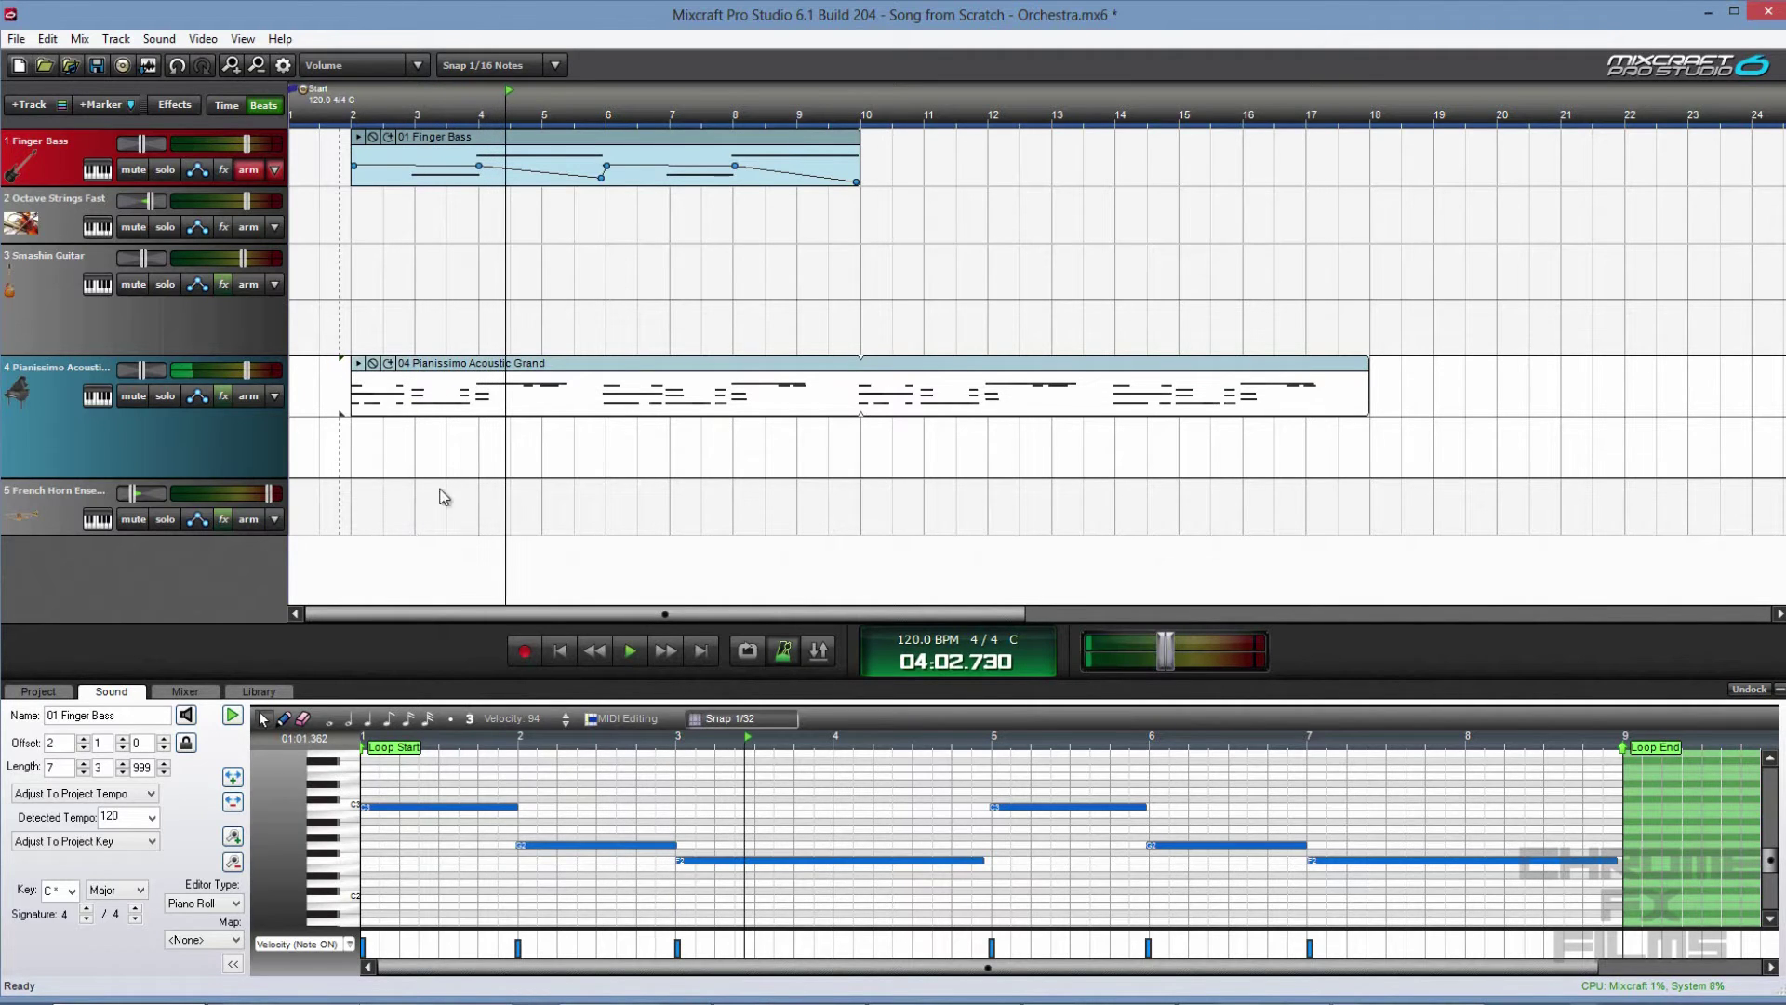
- Arm the Smashin Guitar track instead of Finger Bass and record a guitar part from the start of the project through measure 9
click(249, 170)
click(249, 285)
click(559, 656)
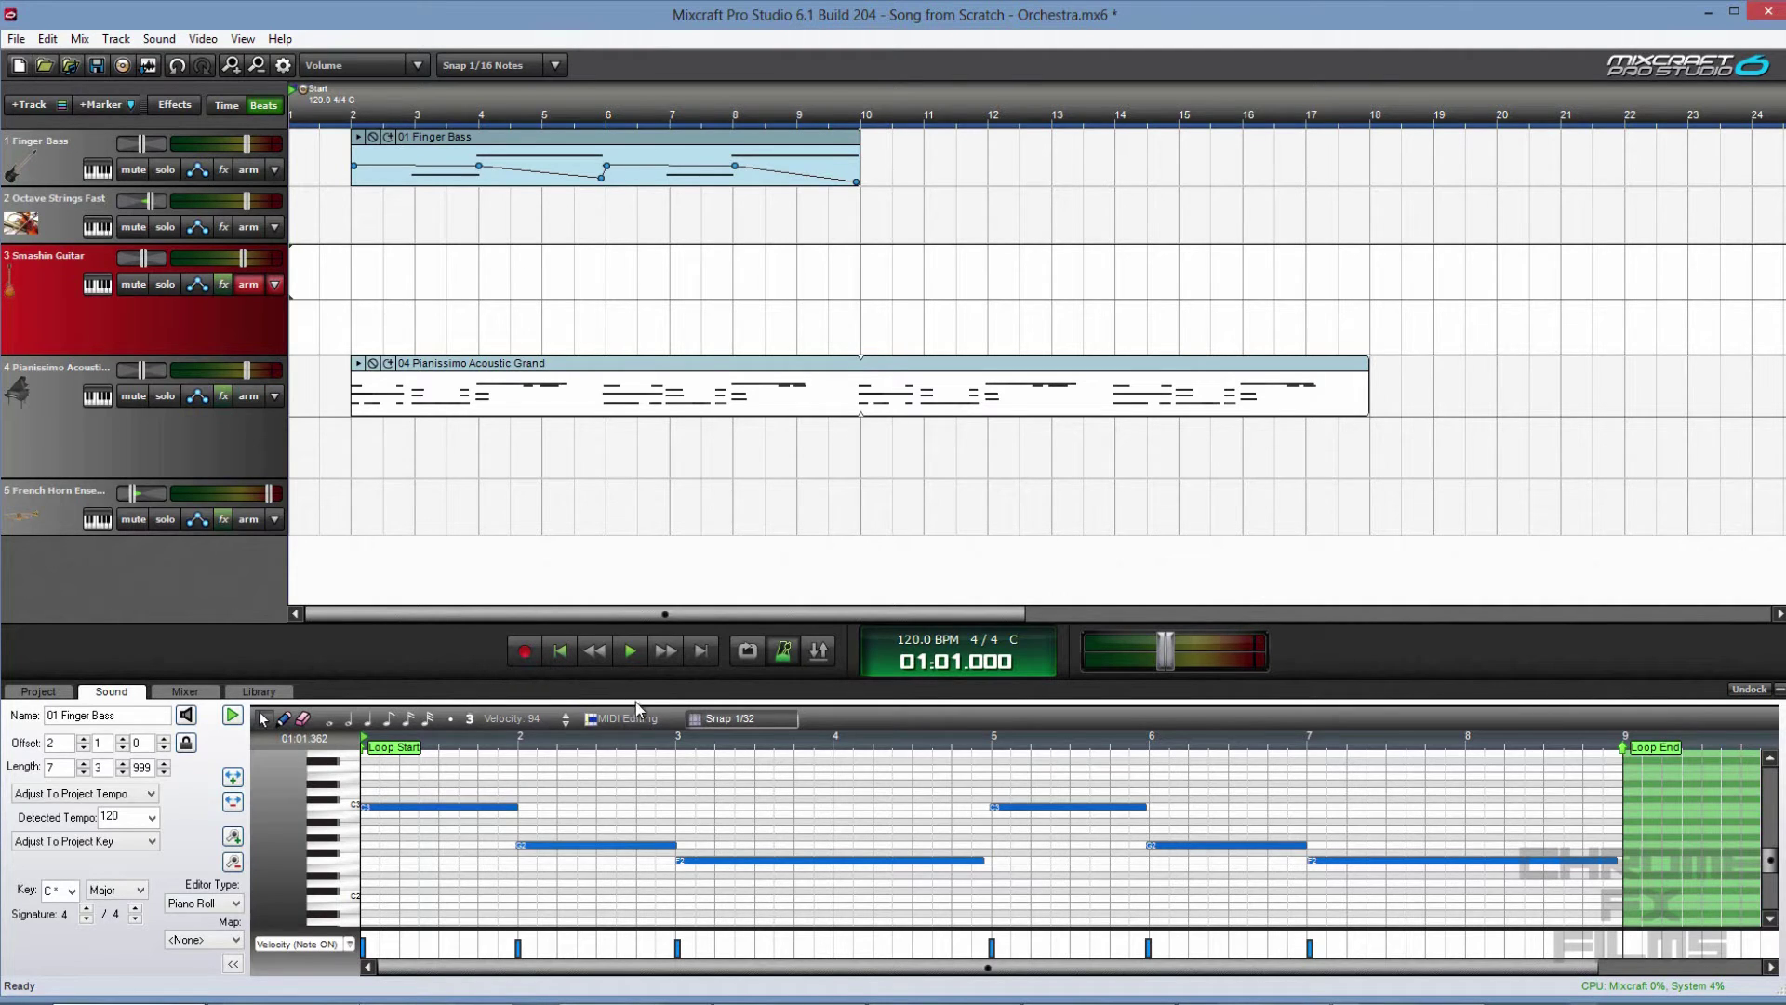
key(r)
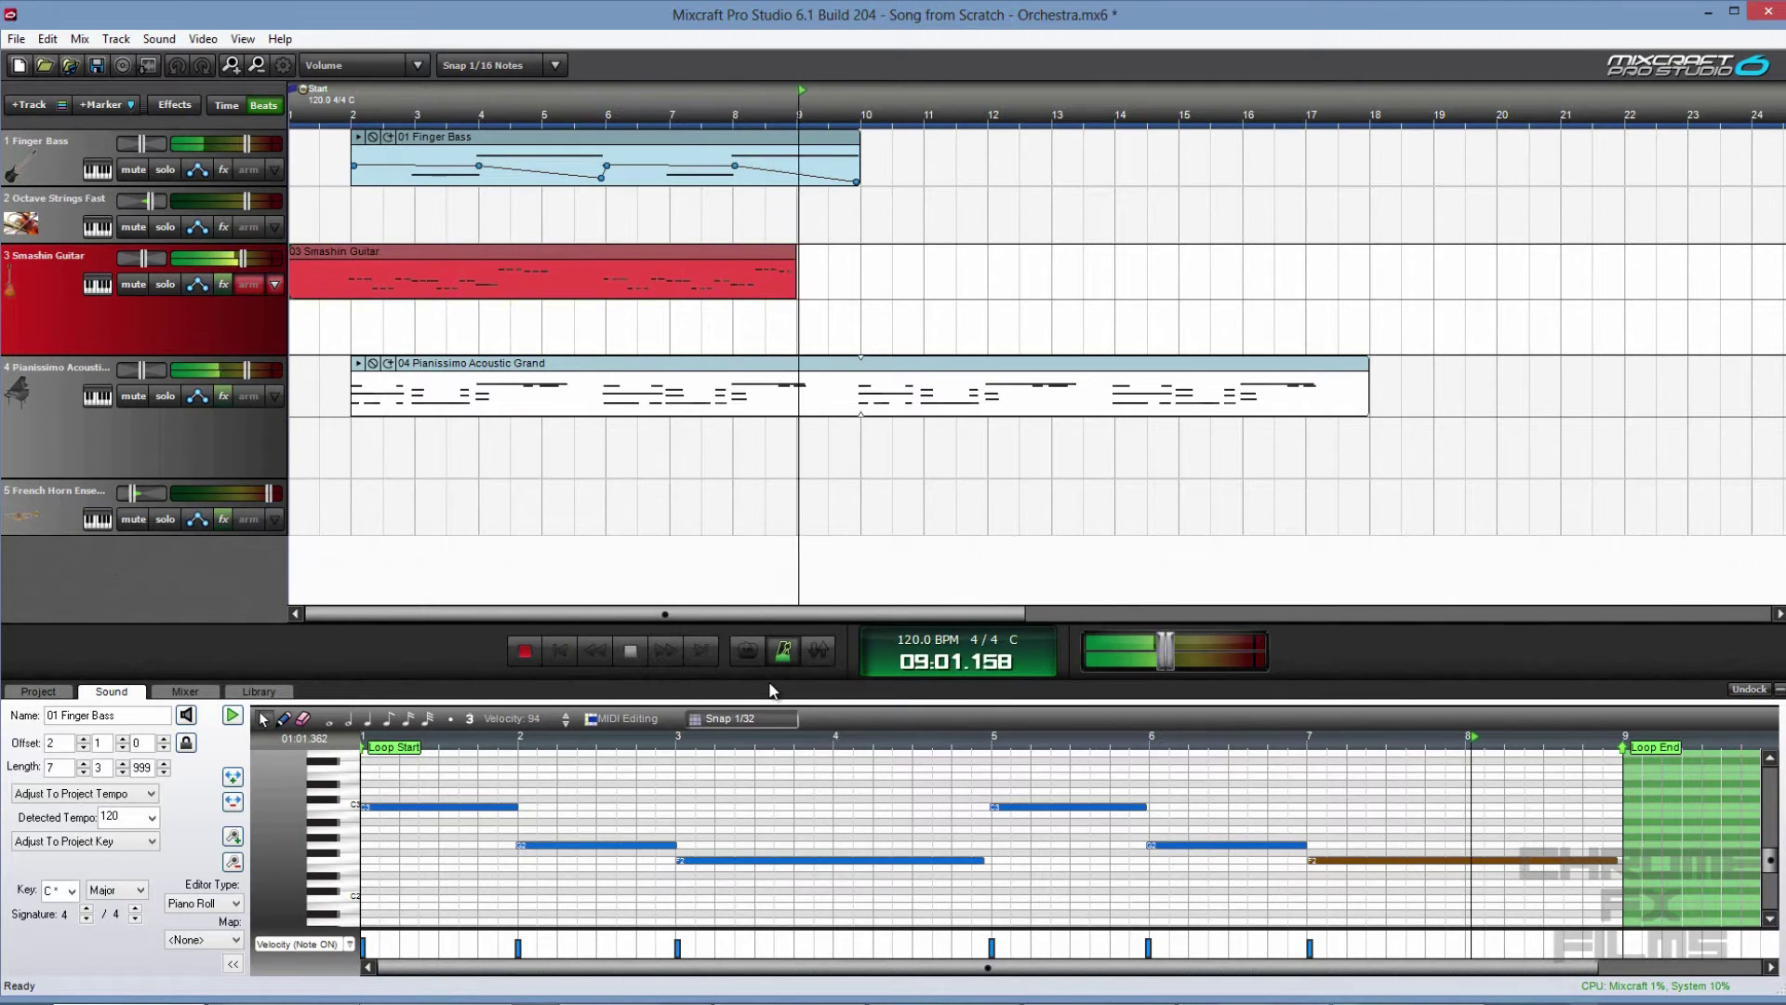
key(space)
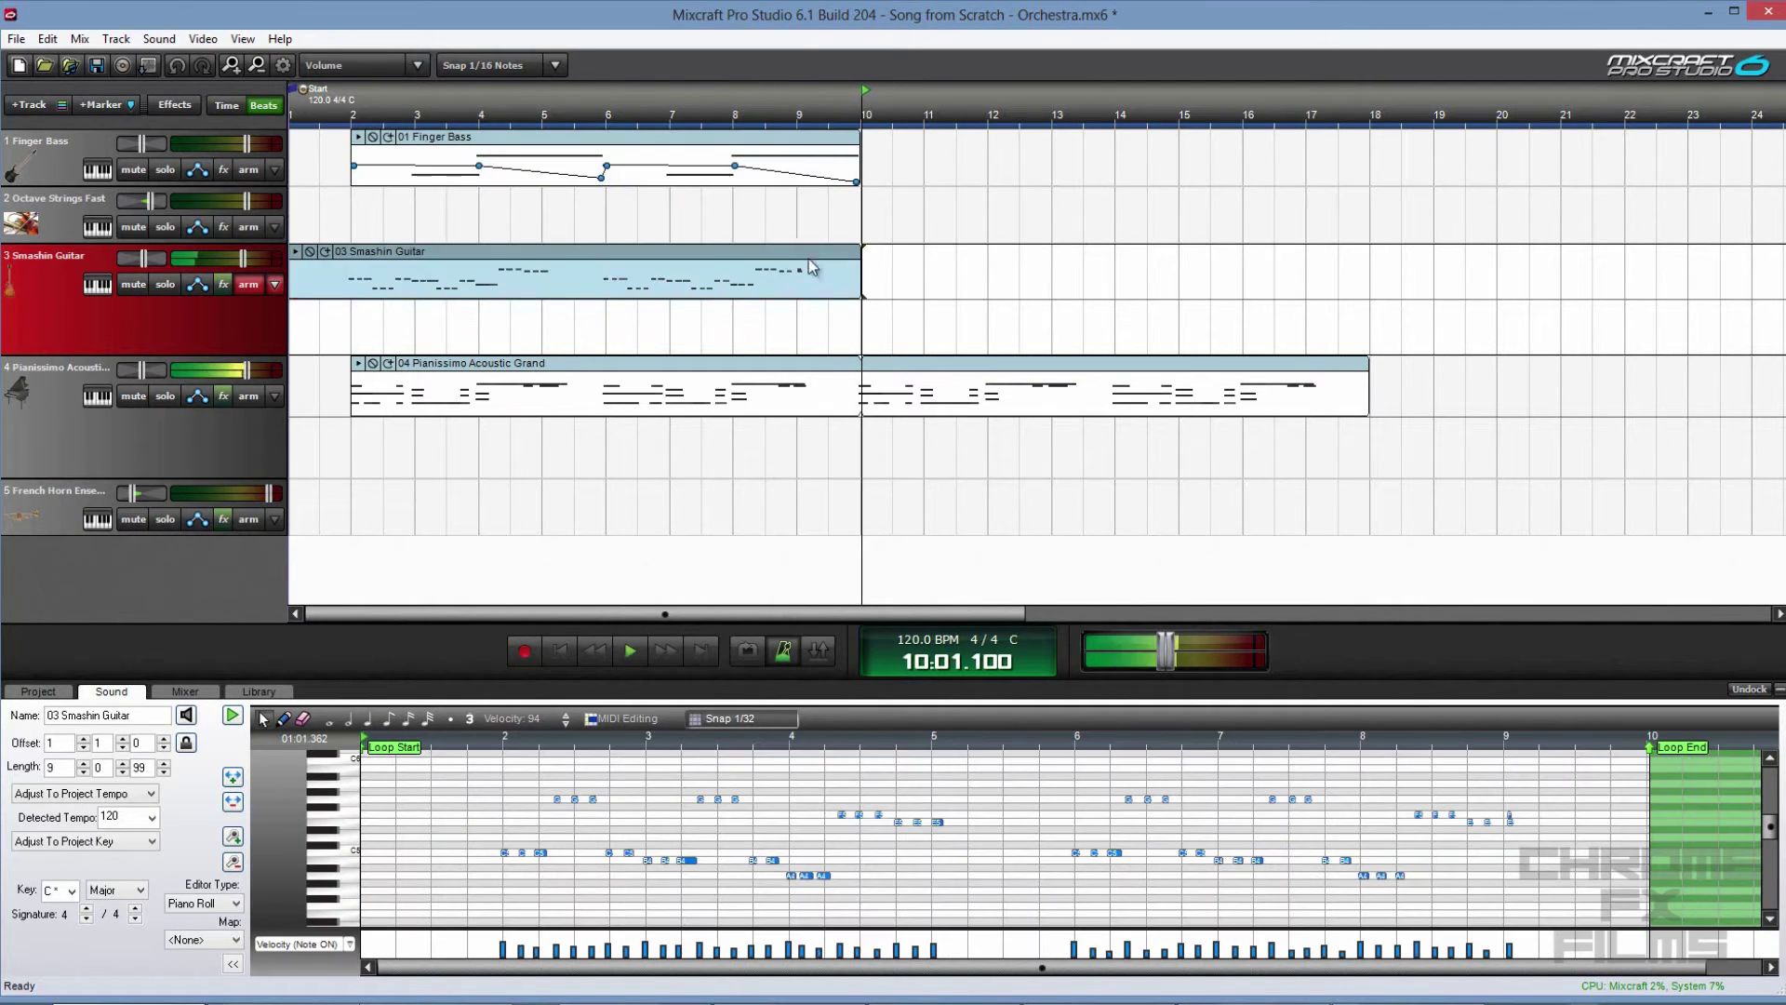
- Show the guitar clip's Foot Pedal controller data and look through the recorded measures
scroll(1520, 824, down, 3)
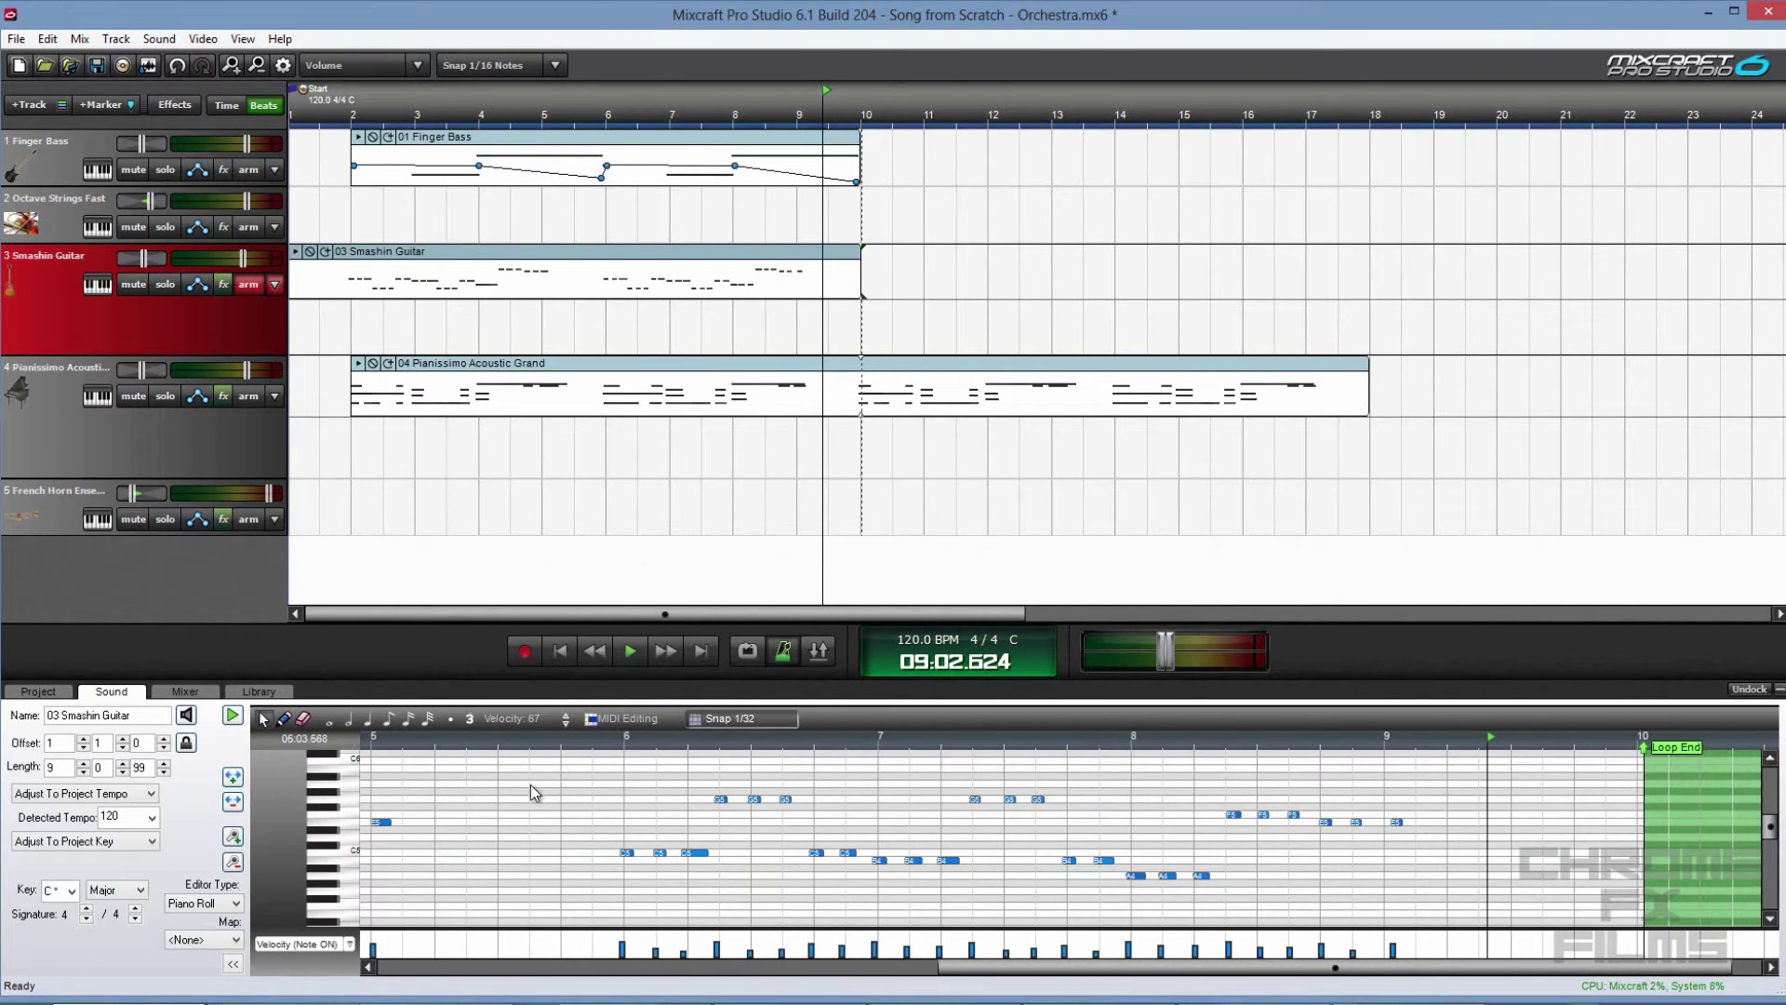
scroll(535, 793, down, 1)
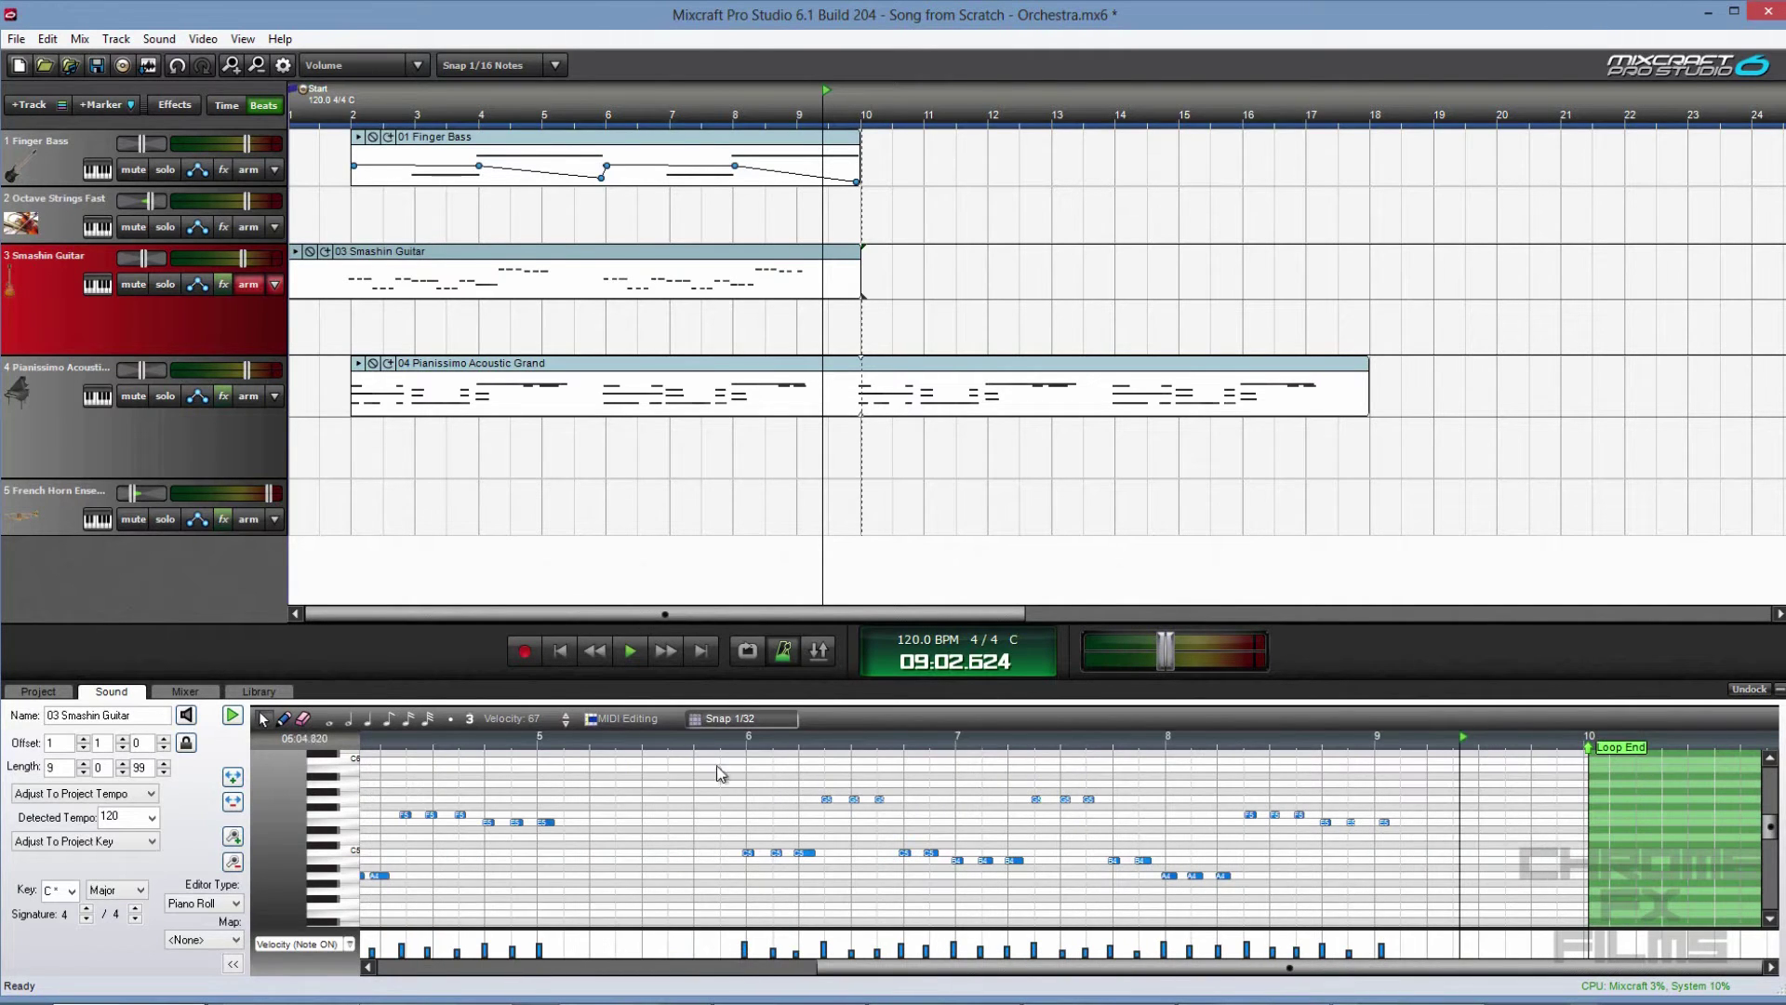
click(349, 944)
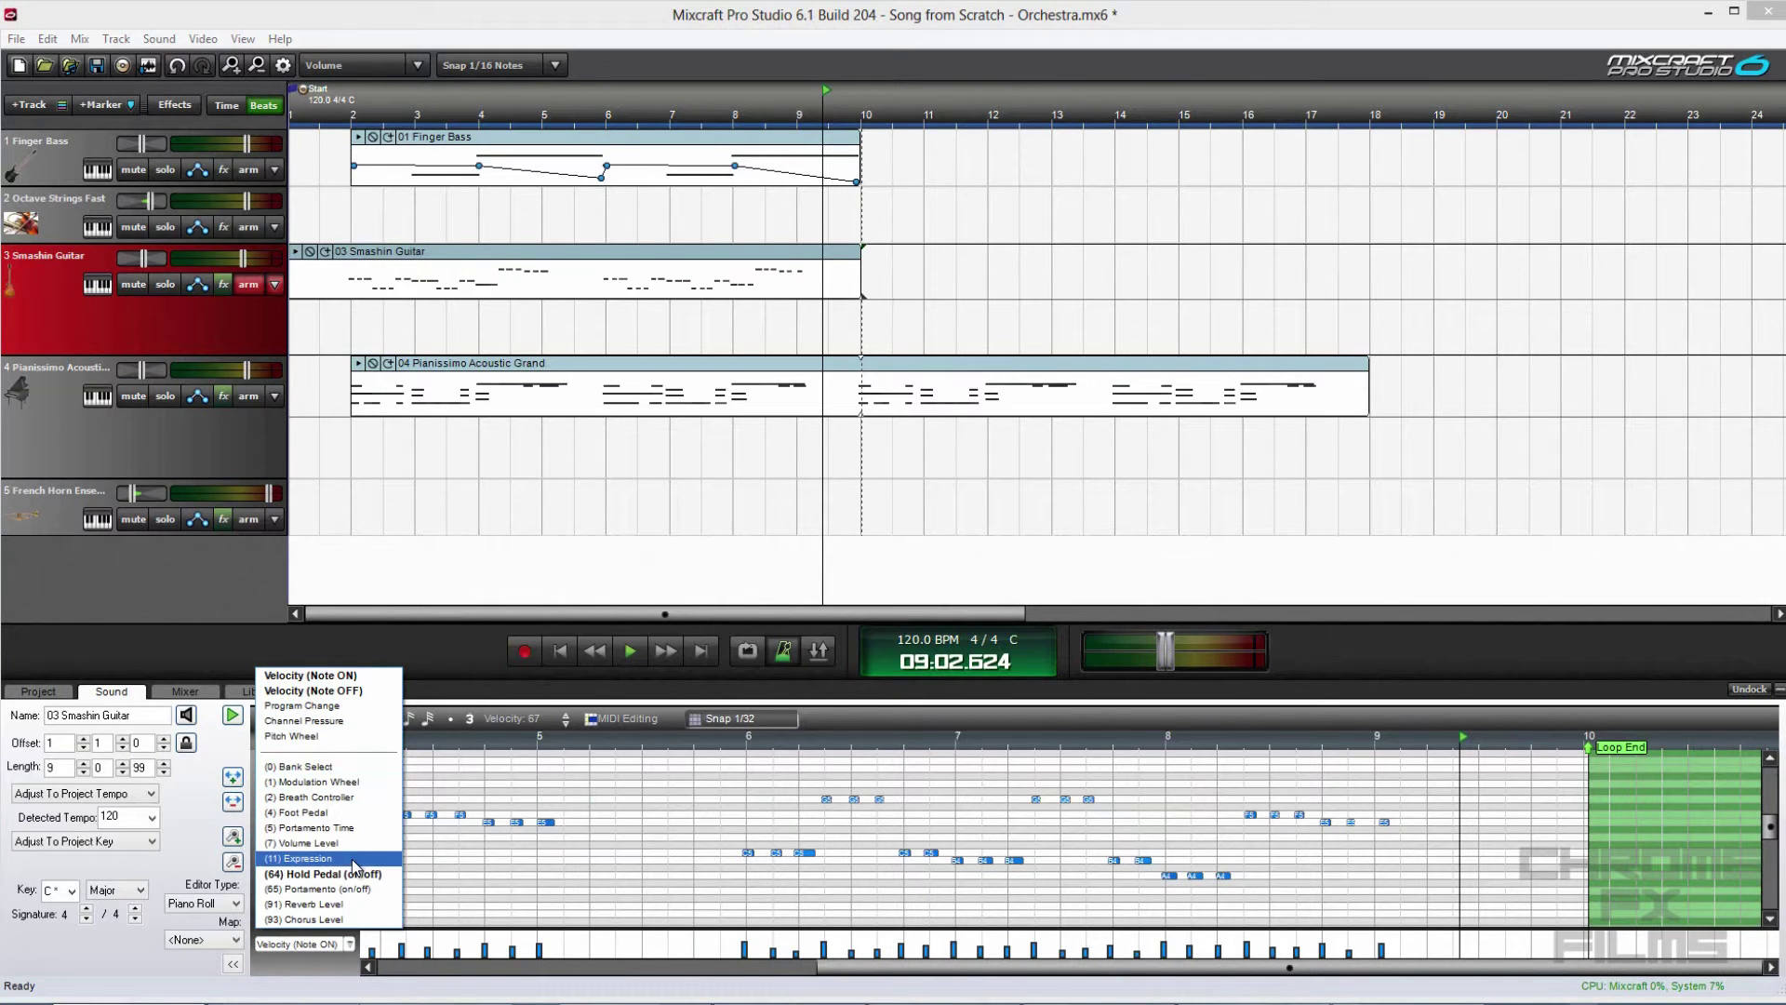
click(338, 813)
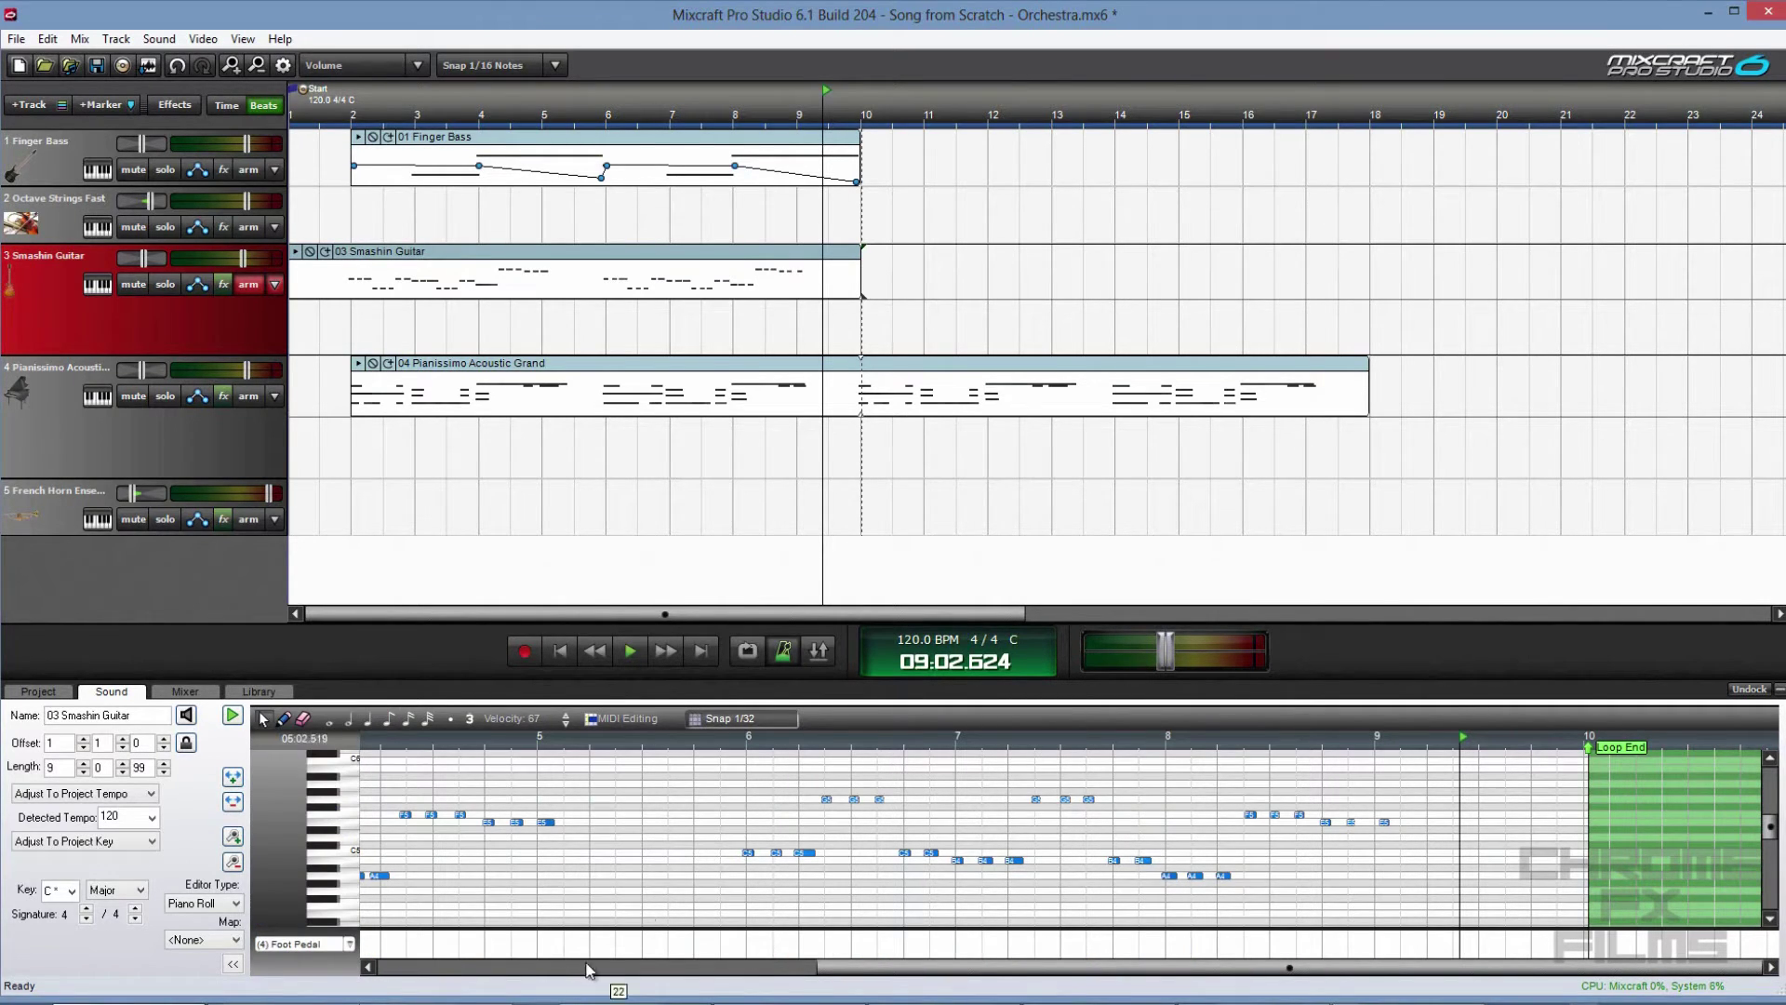
scroll(814, 896, down, 1)
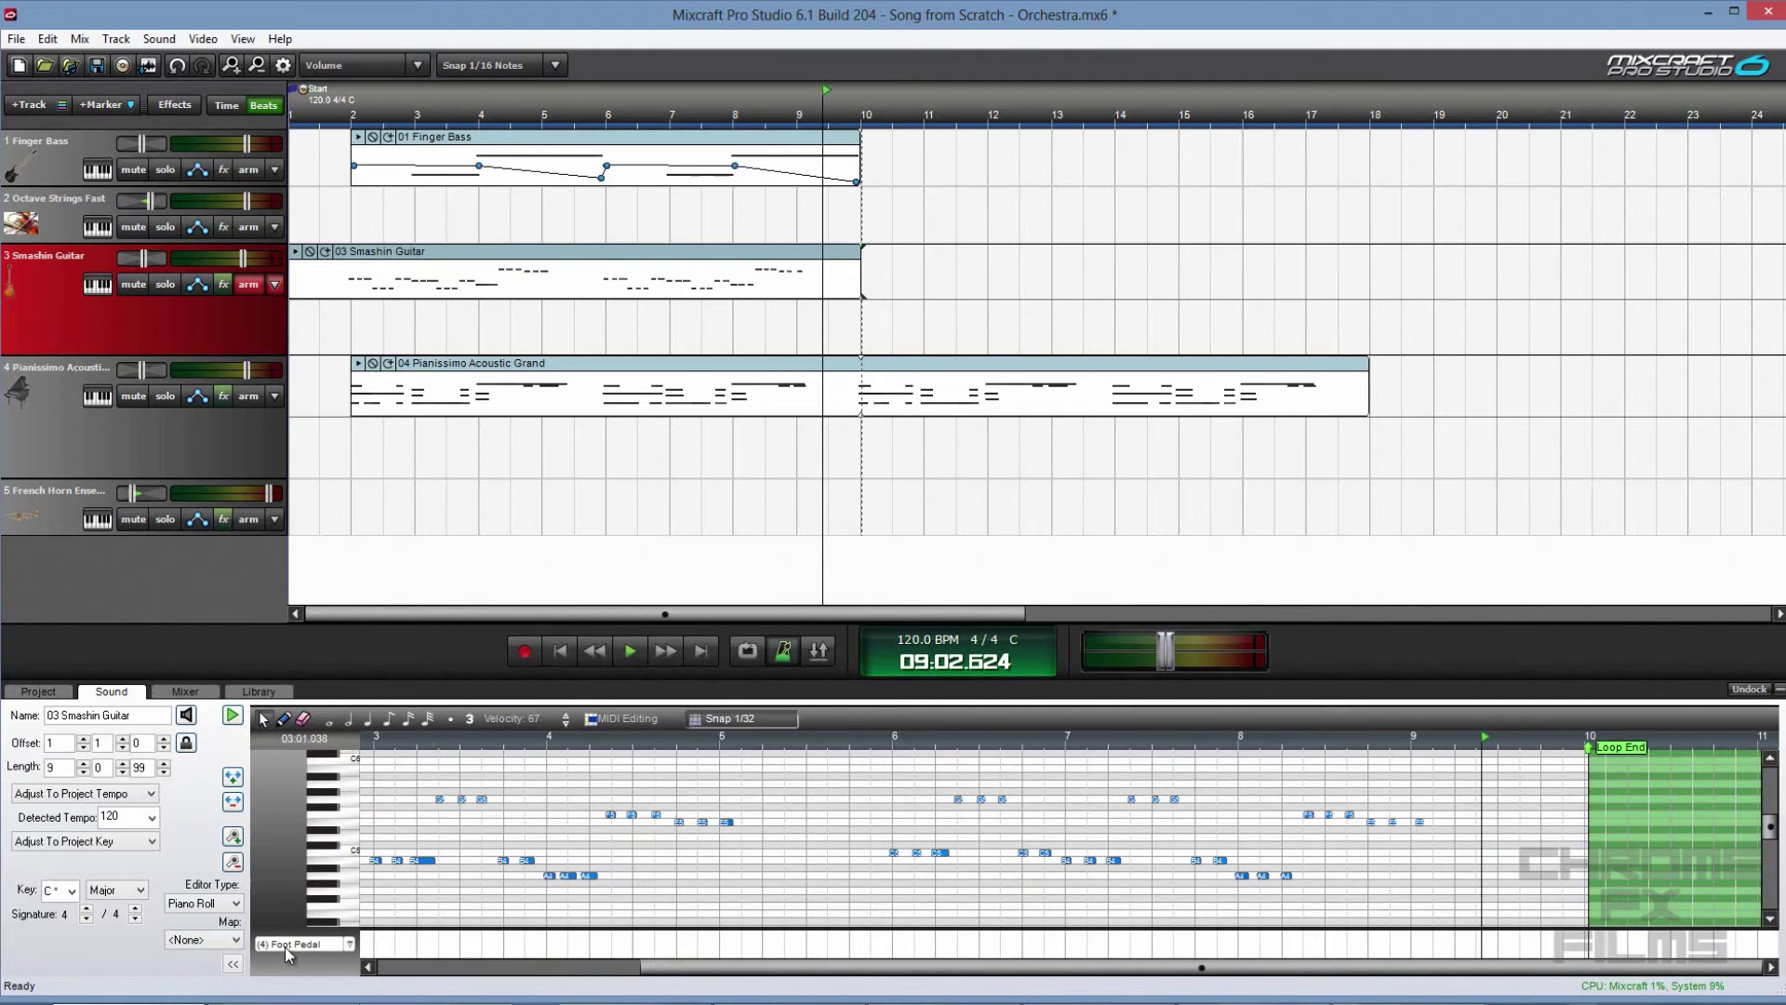
click(350, 944)
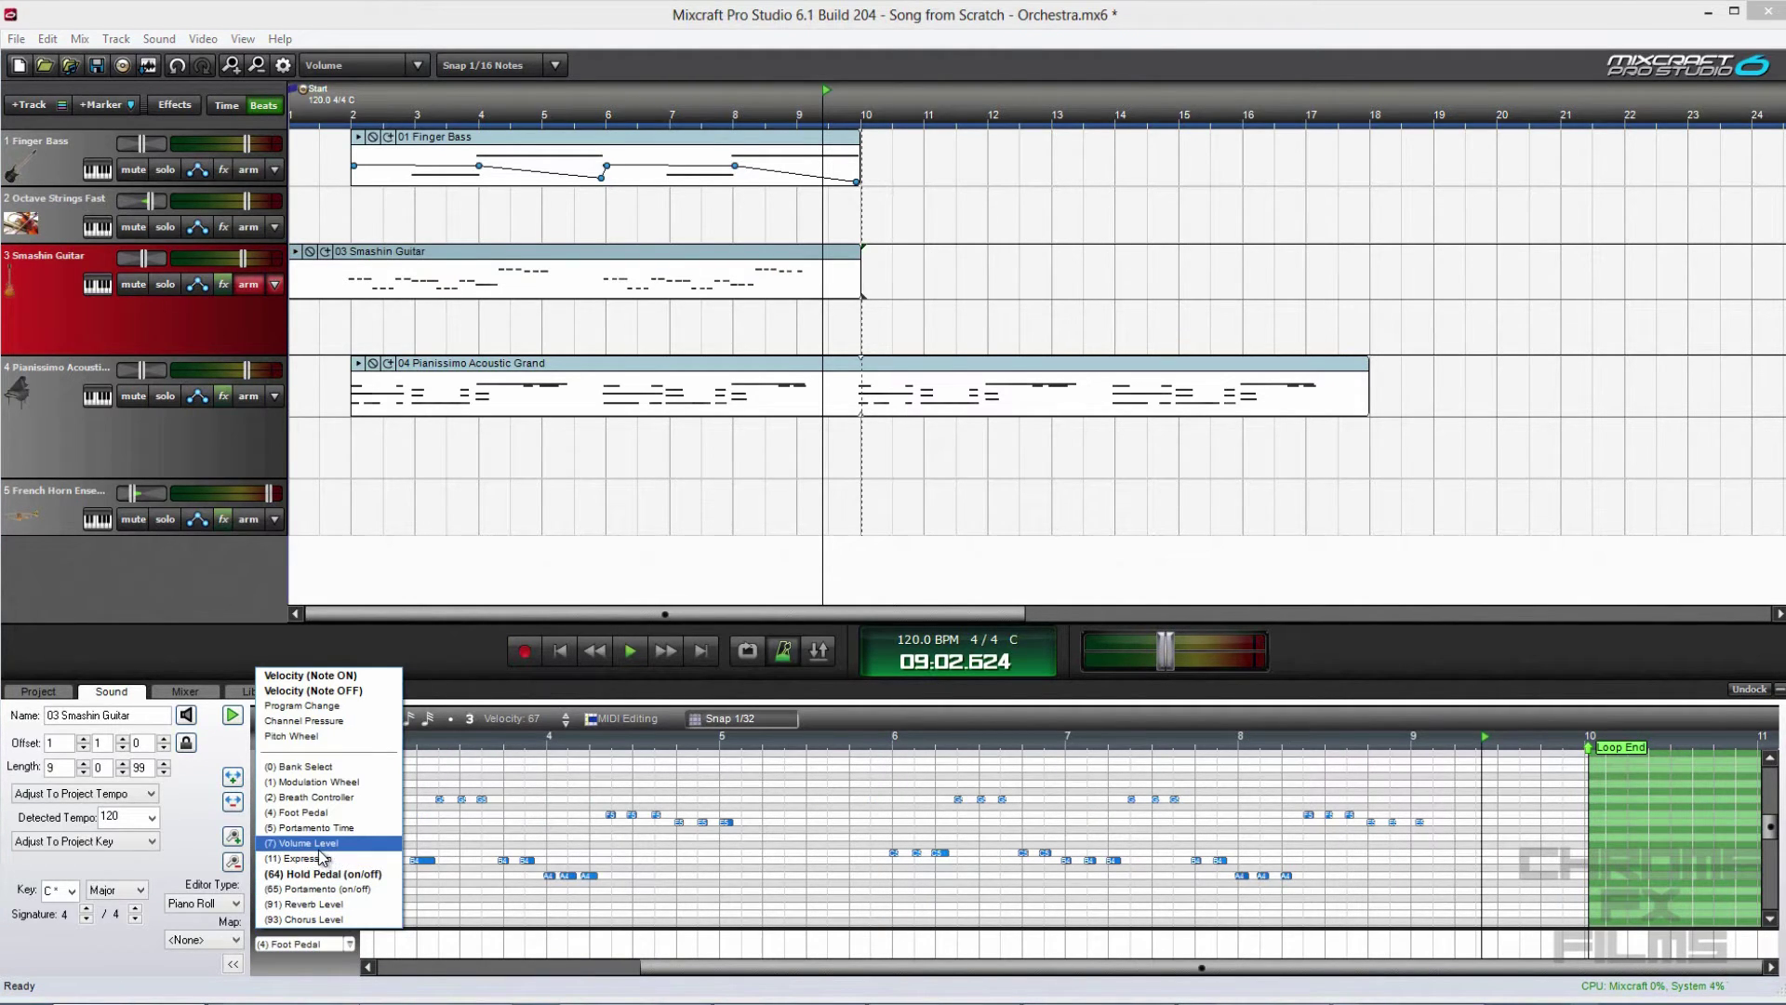
click(749, 967)
mouse_move(744, 967)
mouse_down()
mouse_move(456, 953)
mouse_move(509, 919)
mouse_move(856, 903)
mouse_move(1226, 830)
mouse_up()
- Play back the guitar recording with the bass and piano from about measure 3
key(space)
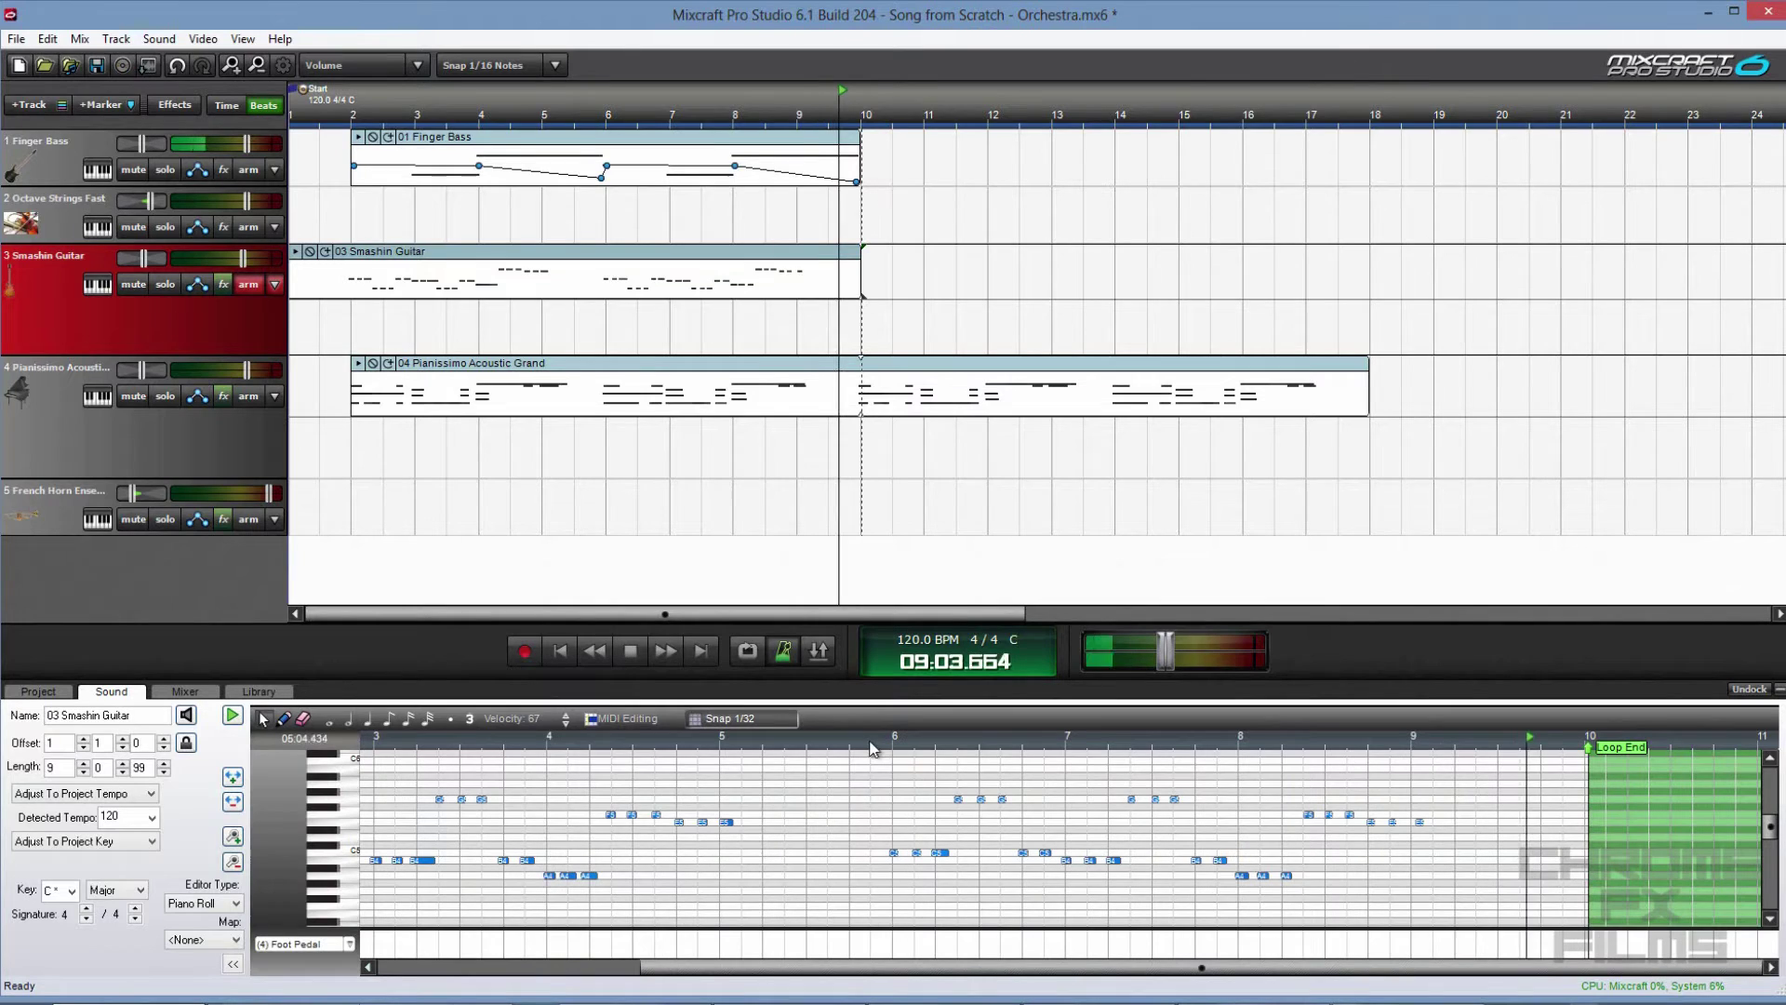
key(space)
key(space)
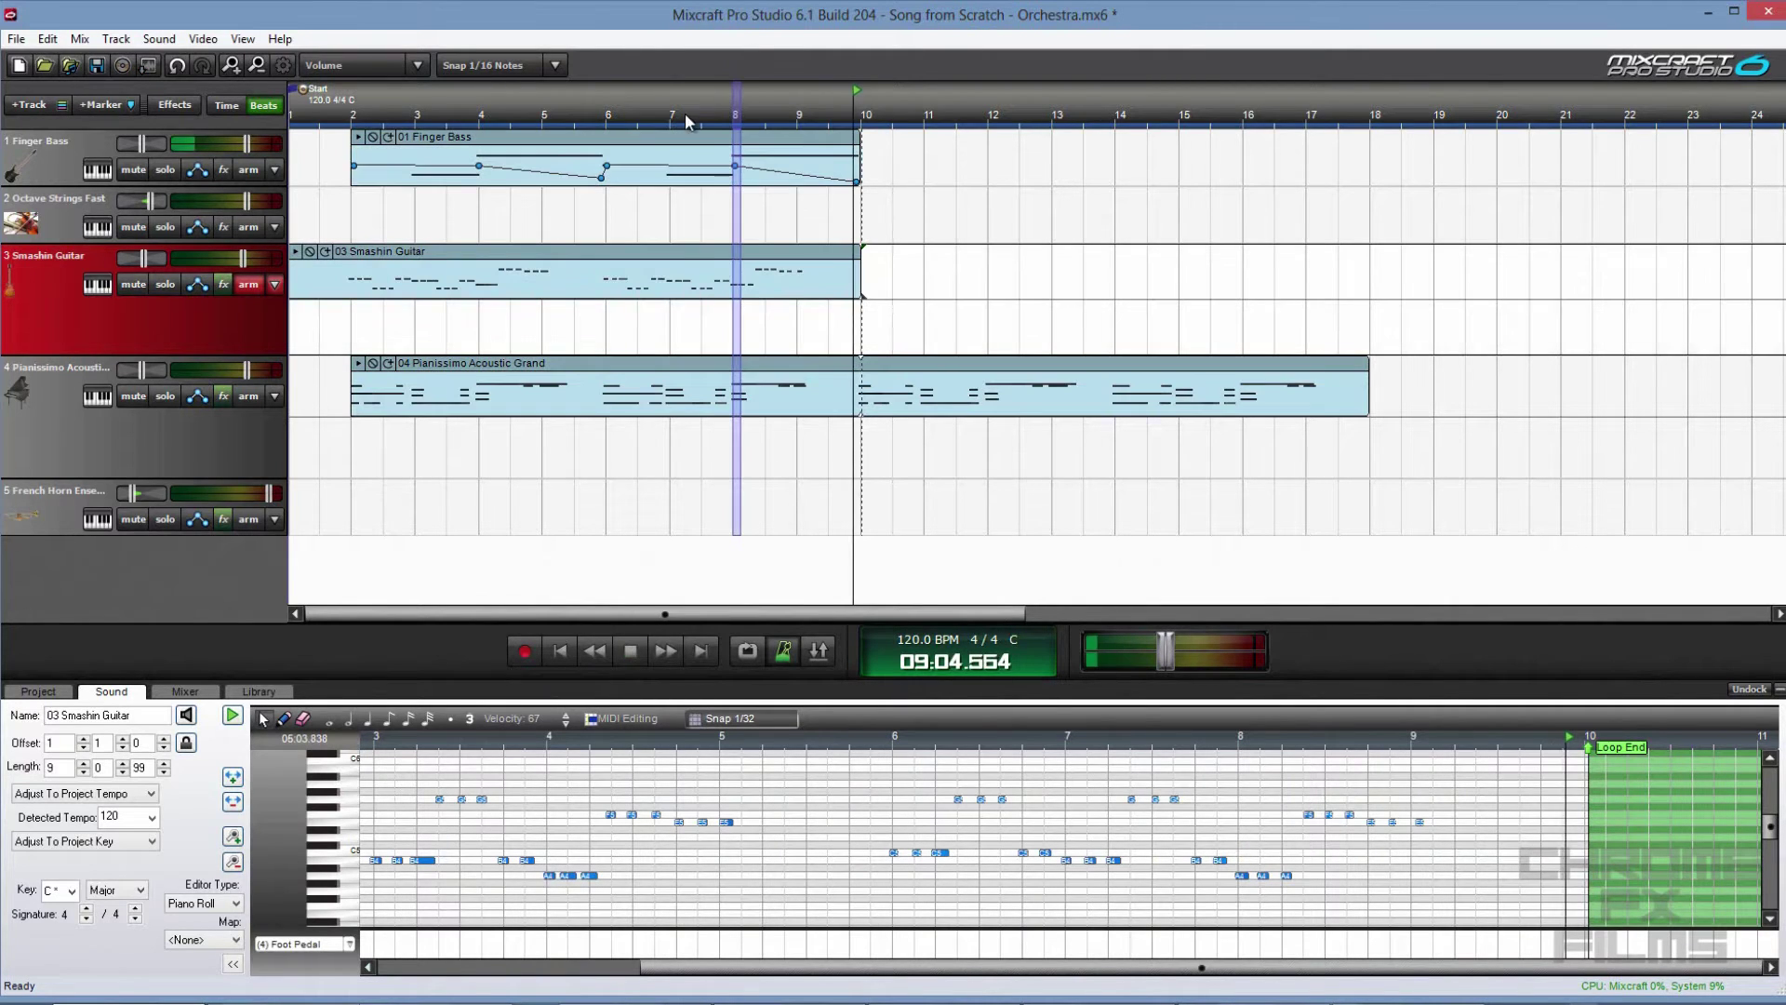
click(642, 114)
click(434, 113)
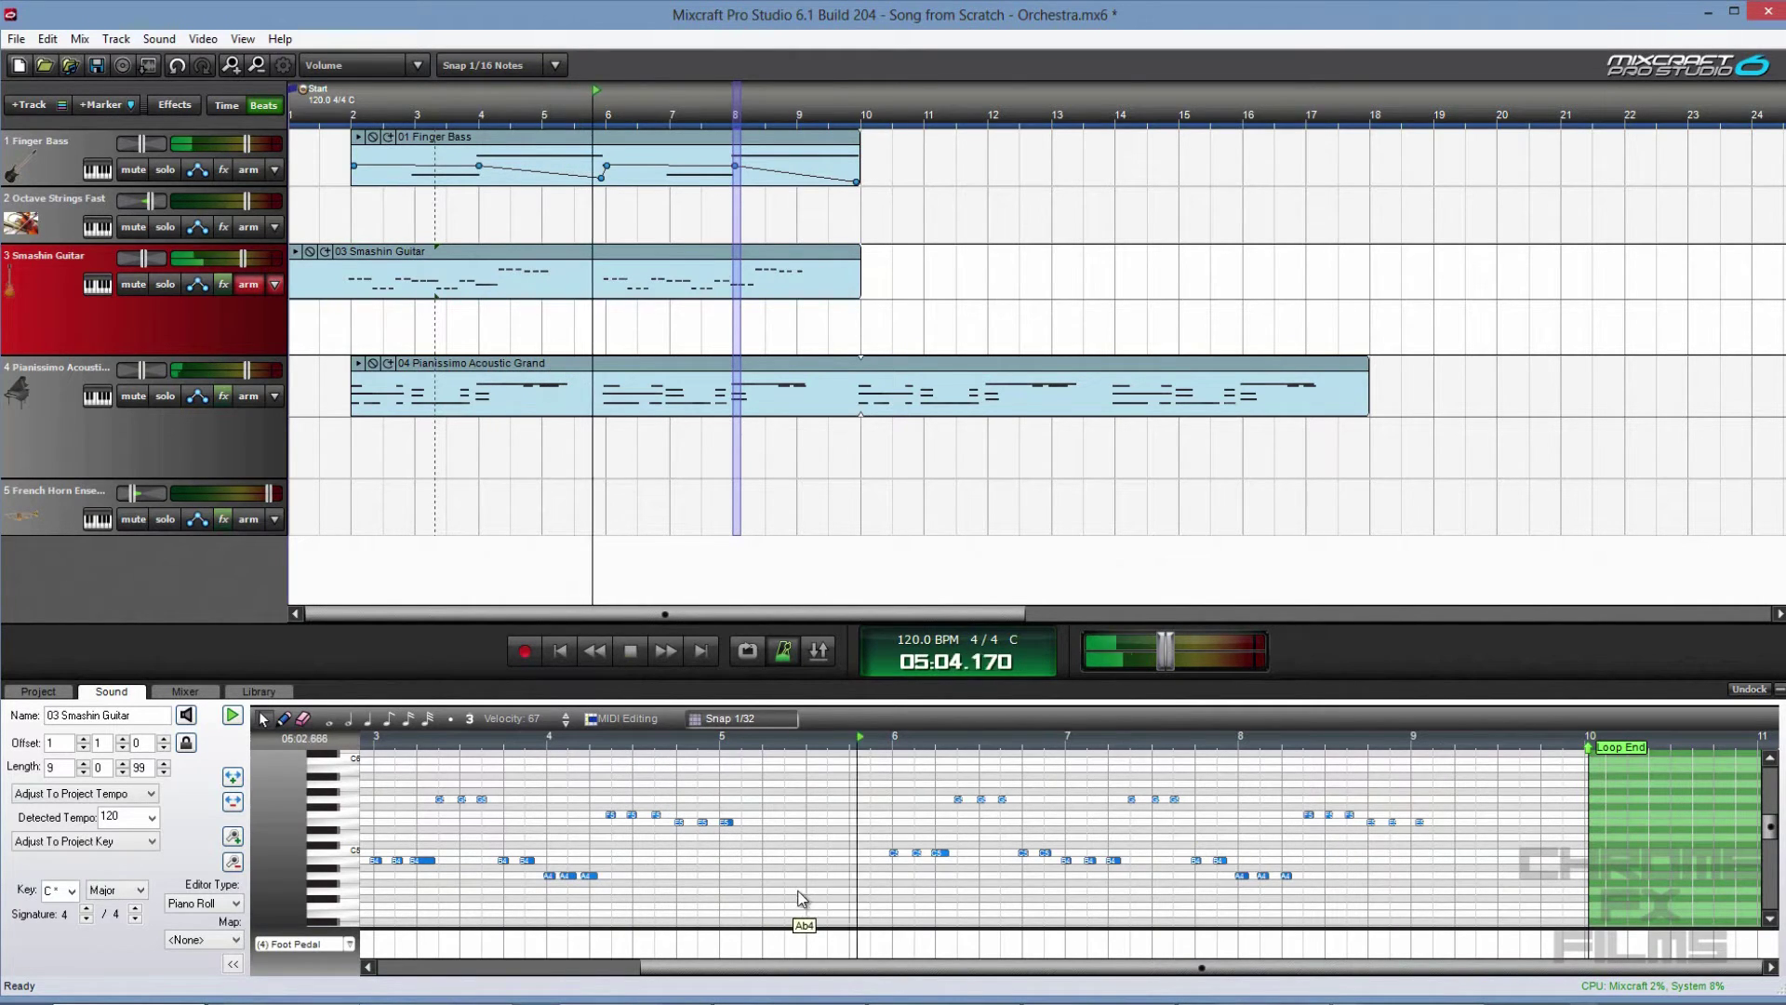
drag(642, 967, 434, 968)
key(space)
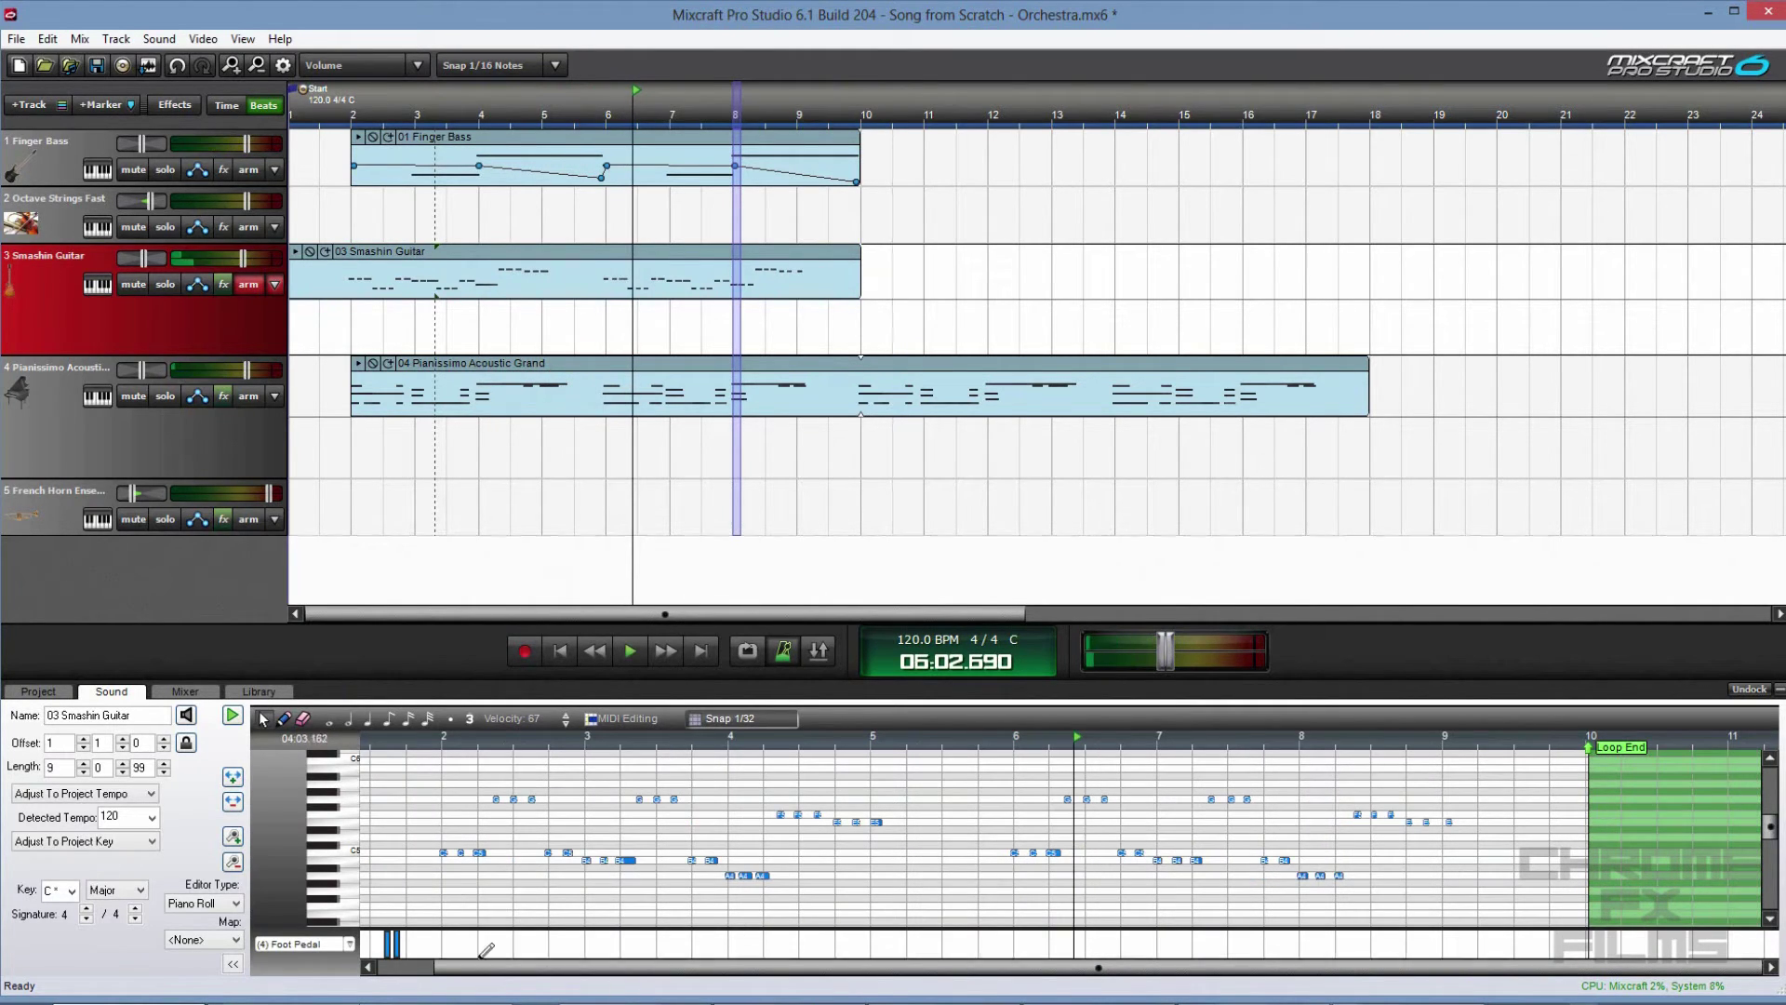
click(363, 463)
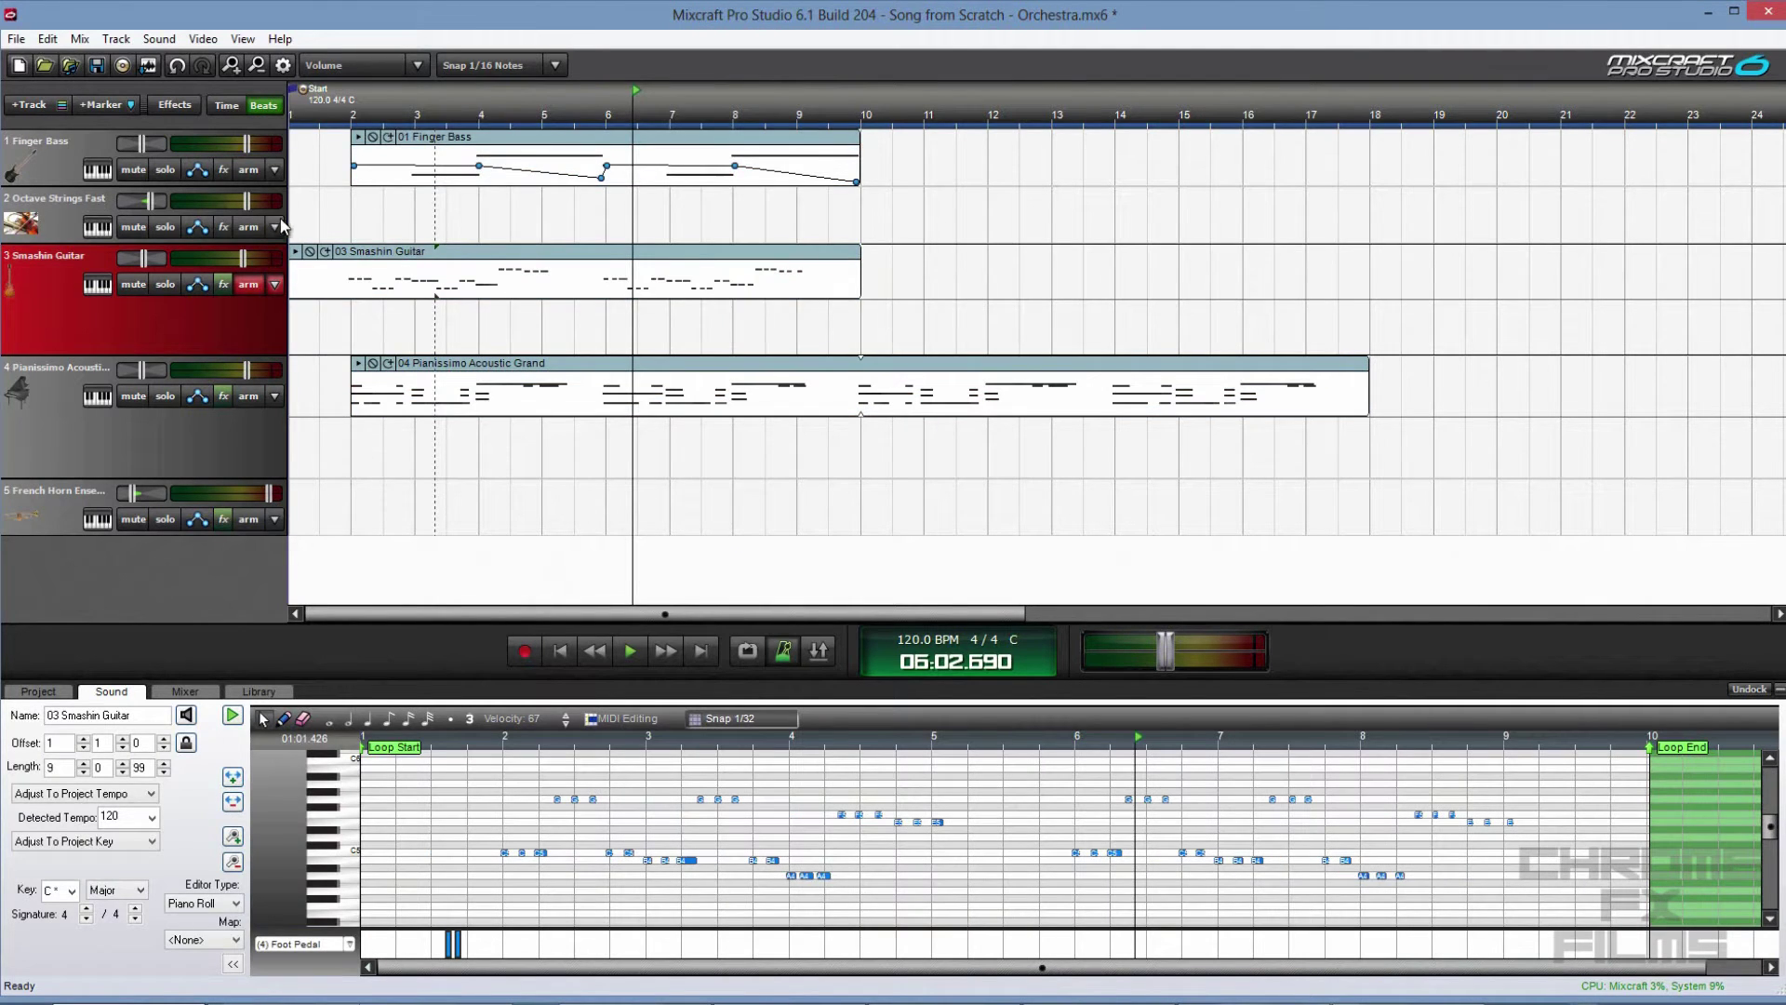
- Shift all notes in the Smashin Guitar clip one measure earlier so they begin at measure 1 of the clip
click(398, 252)
scroll(564, 884, up, 3)
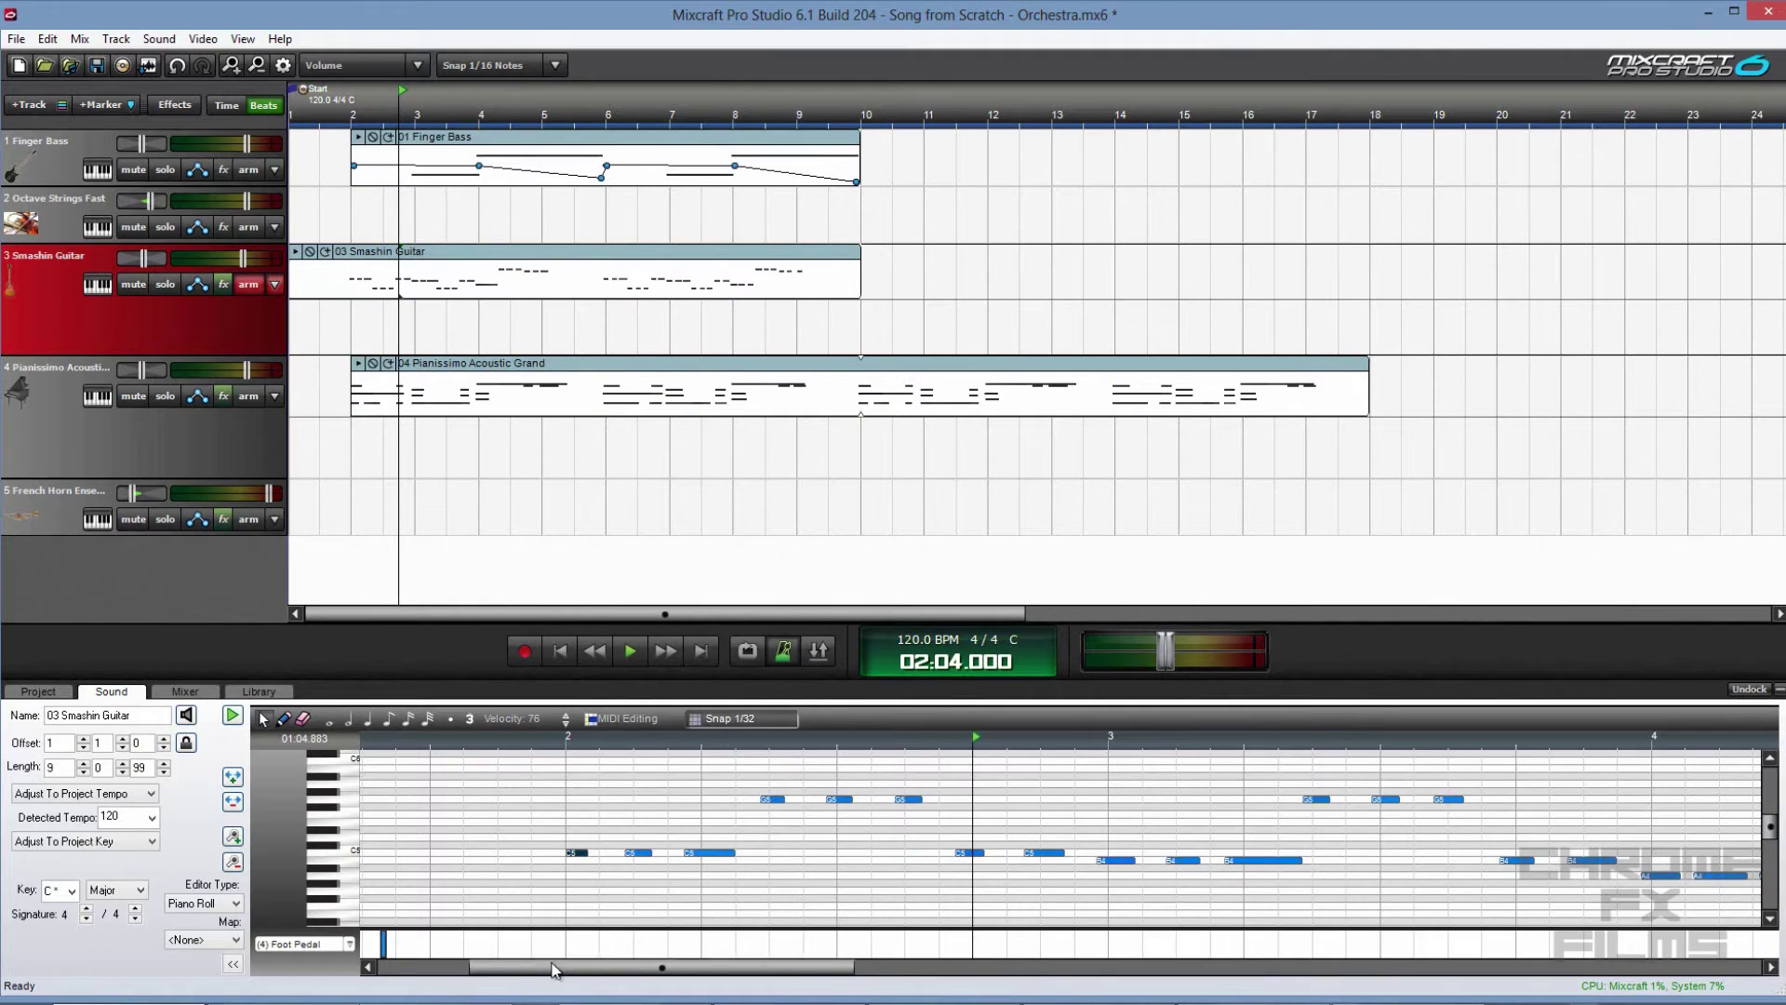
drag(552, 968, 459, 968)
drag(919, 860, 375, 860)
- Move only the Smashin Guitar clip one measure later so it starts at measure 2 with the bass and piano
key(ctrl+a)
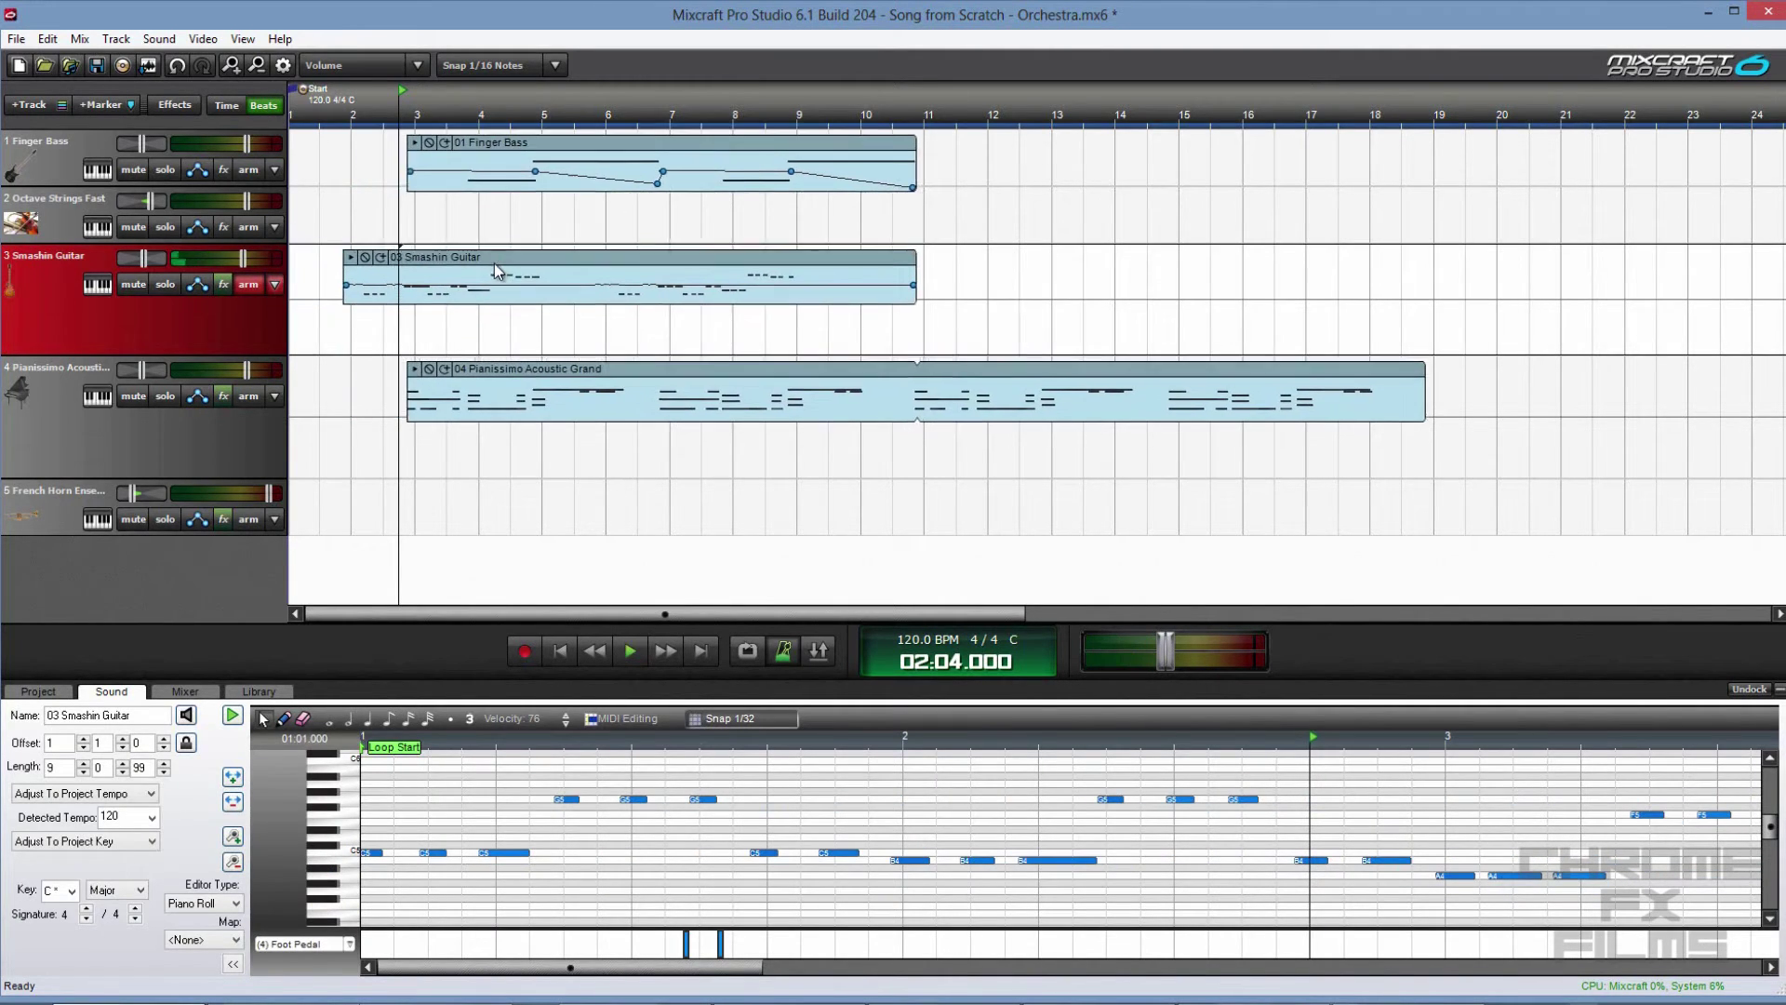
click(363, 265)
drag(363, 265, 431, 267)
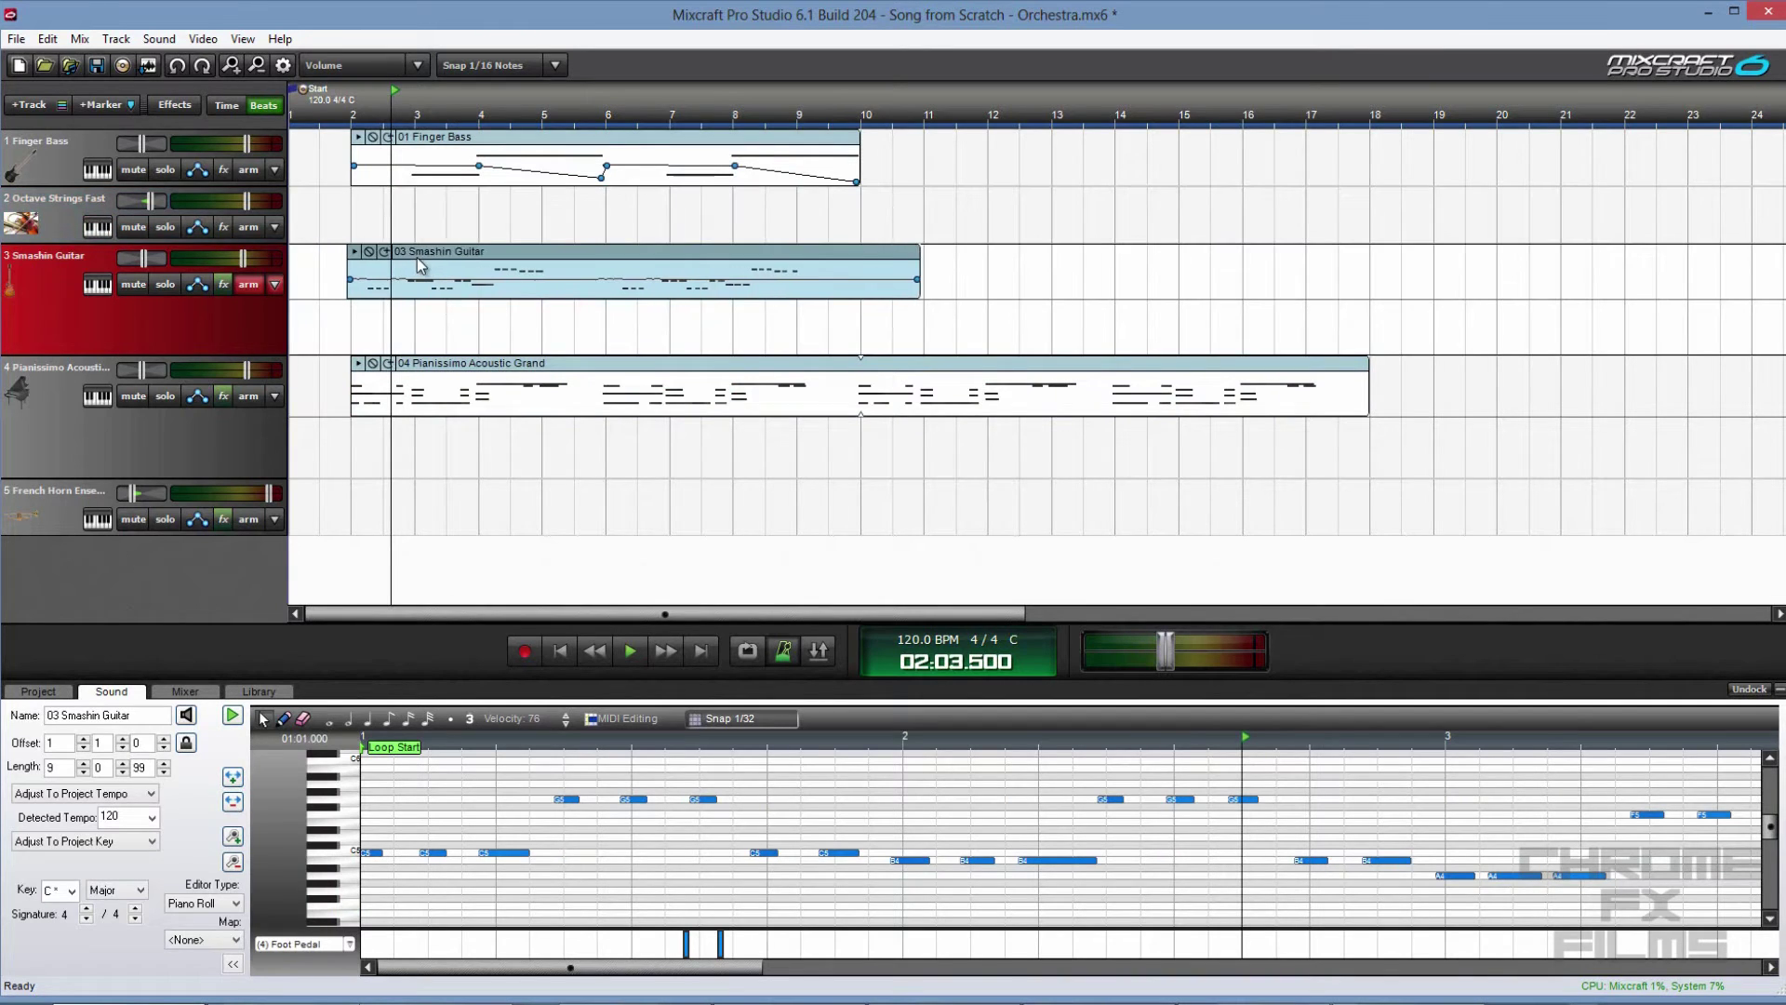
- Set the guitar clip's loop end to measure 9 and save the project
drag(666, 973, 1589, 828)
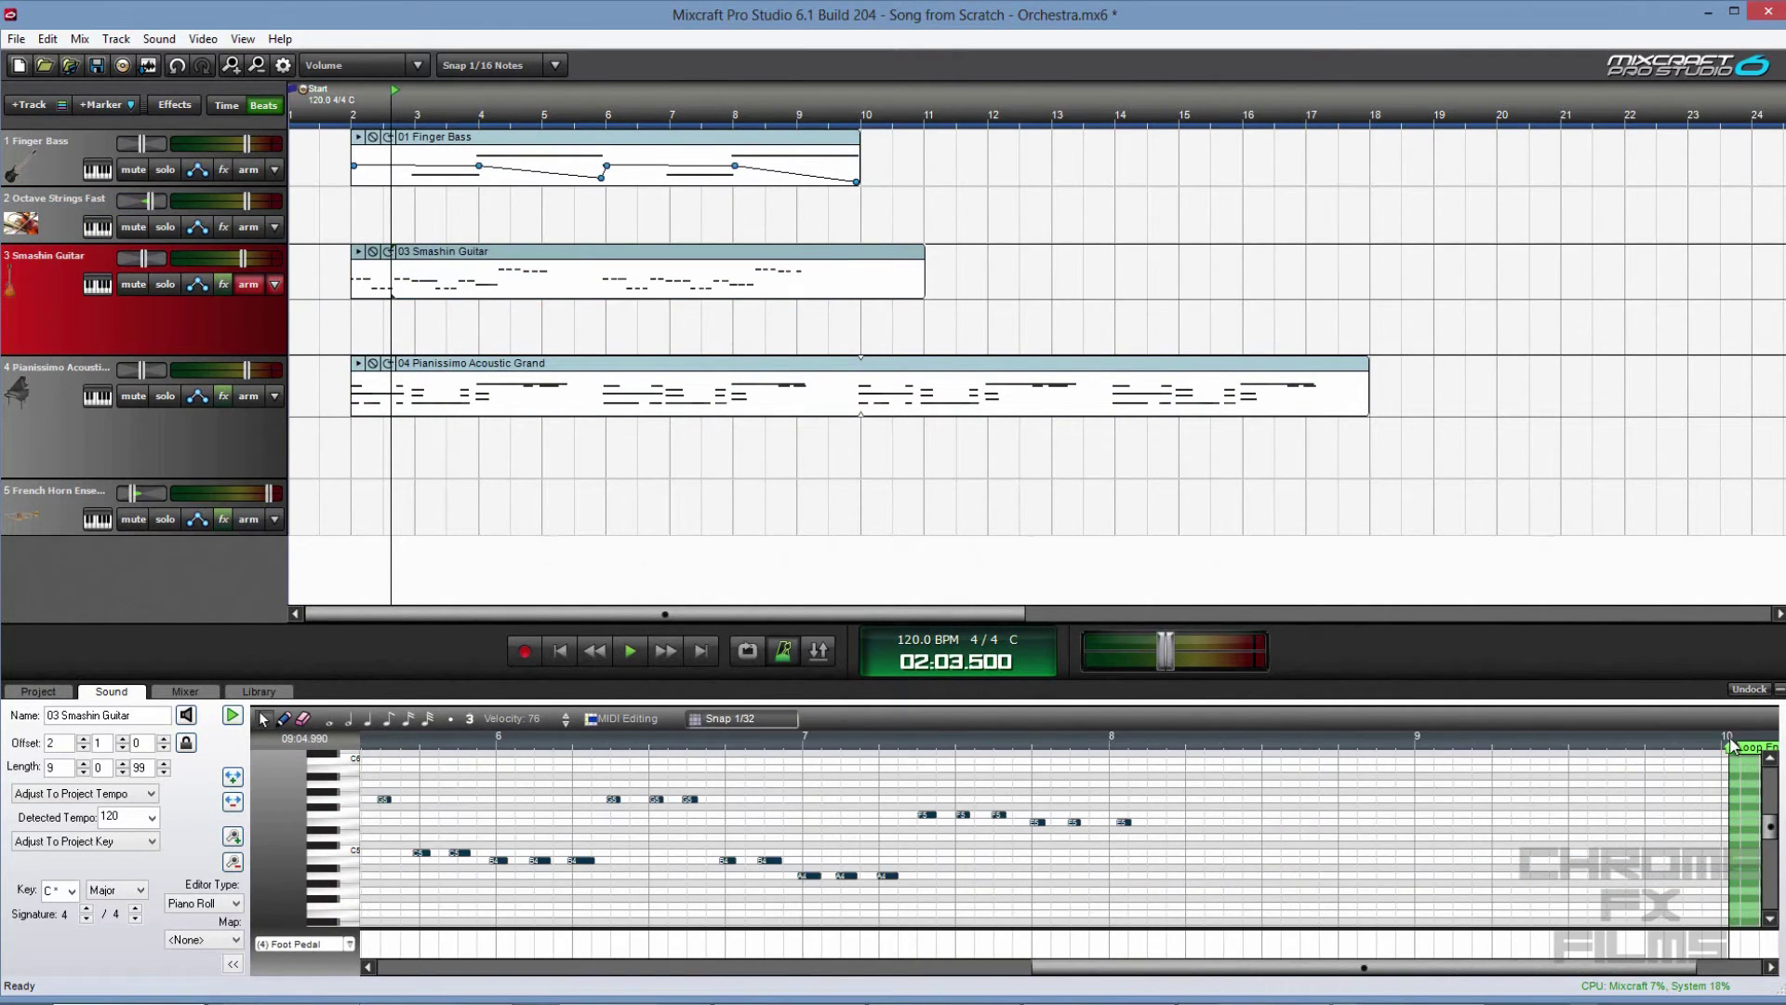
drag(1727, 747, 1415, 750)
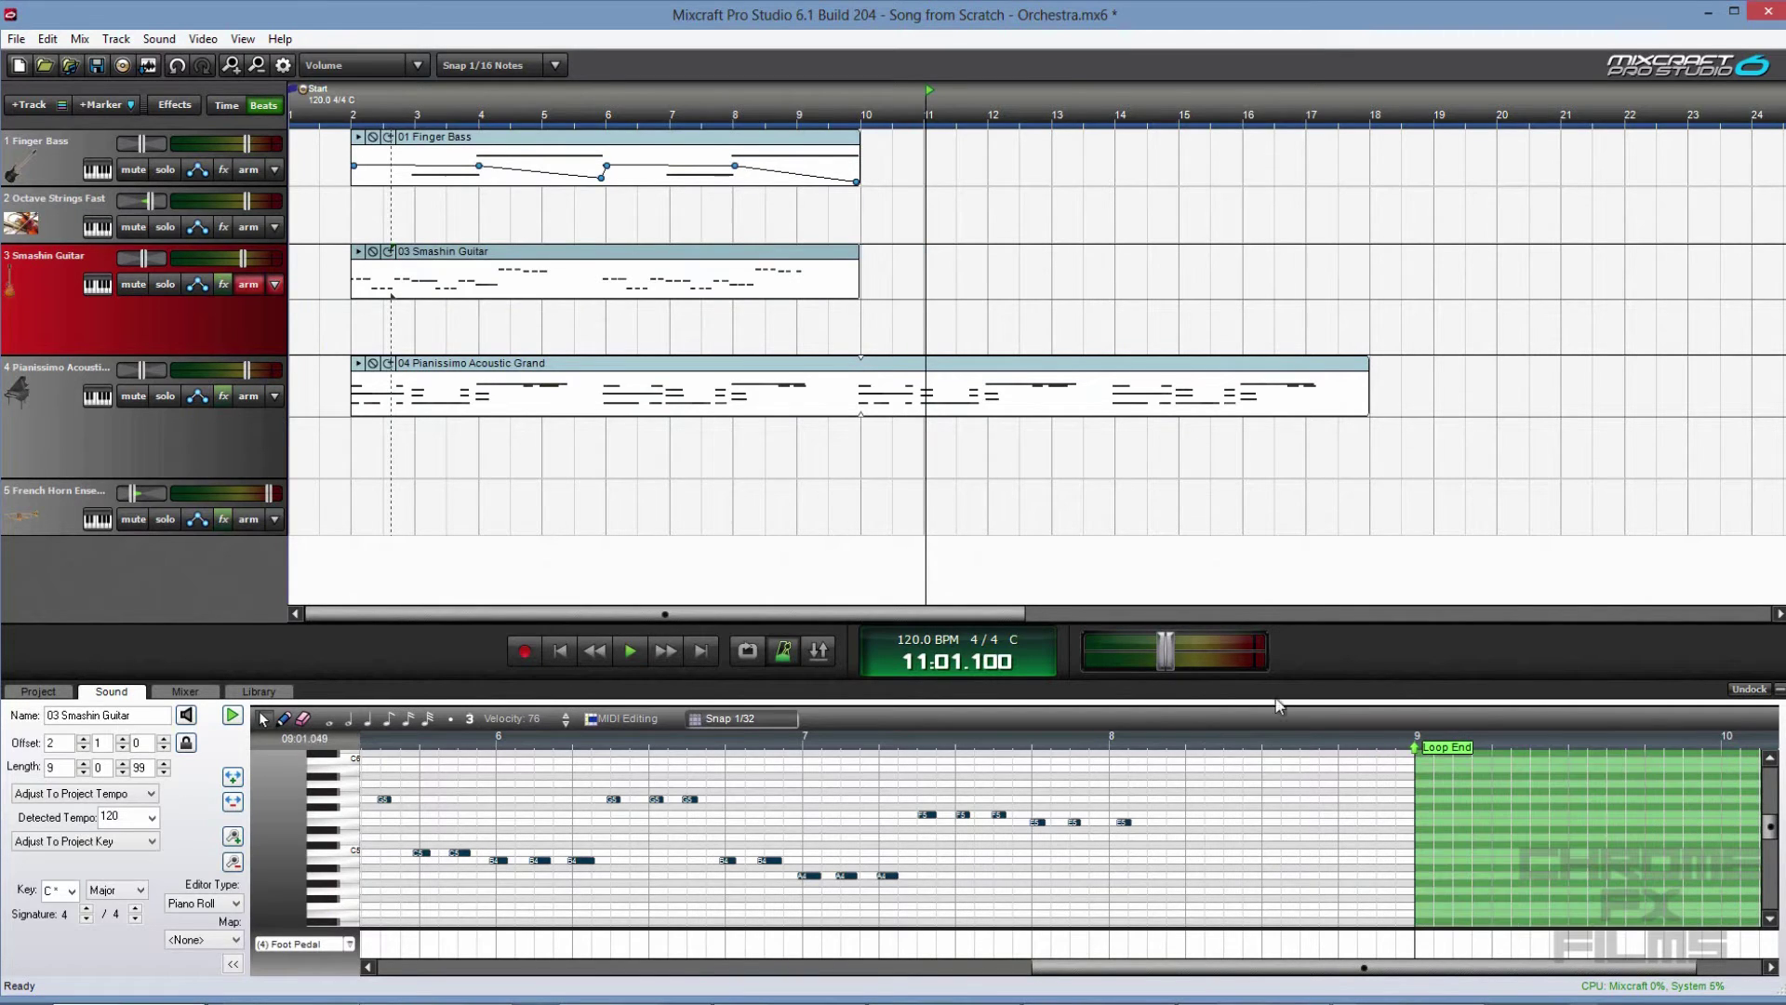
key(ctrl+s)
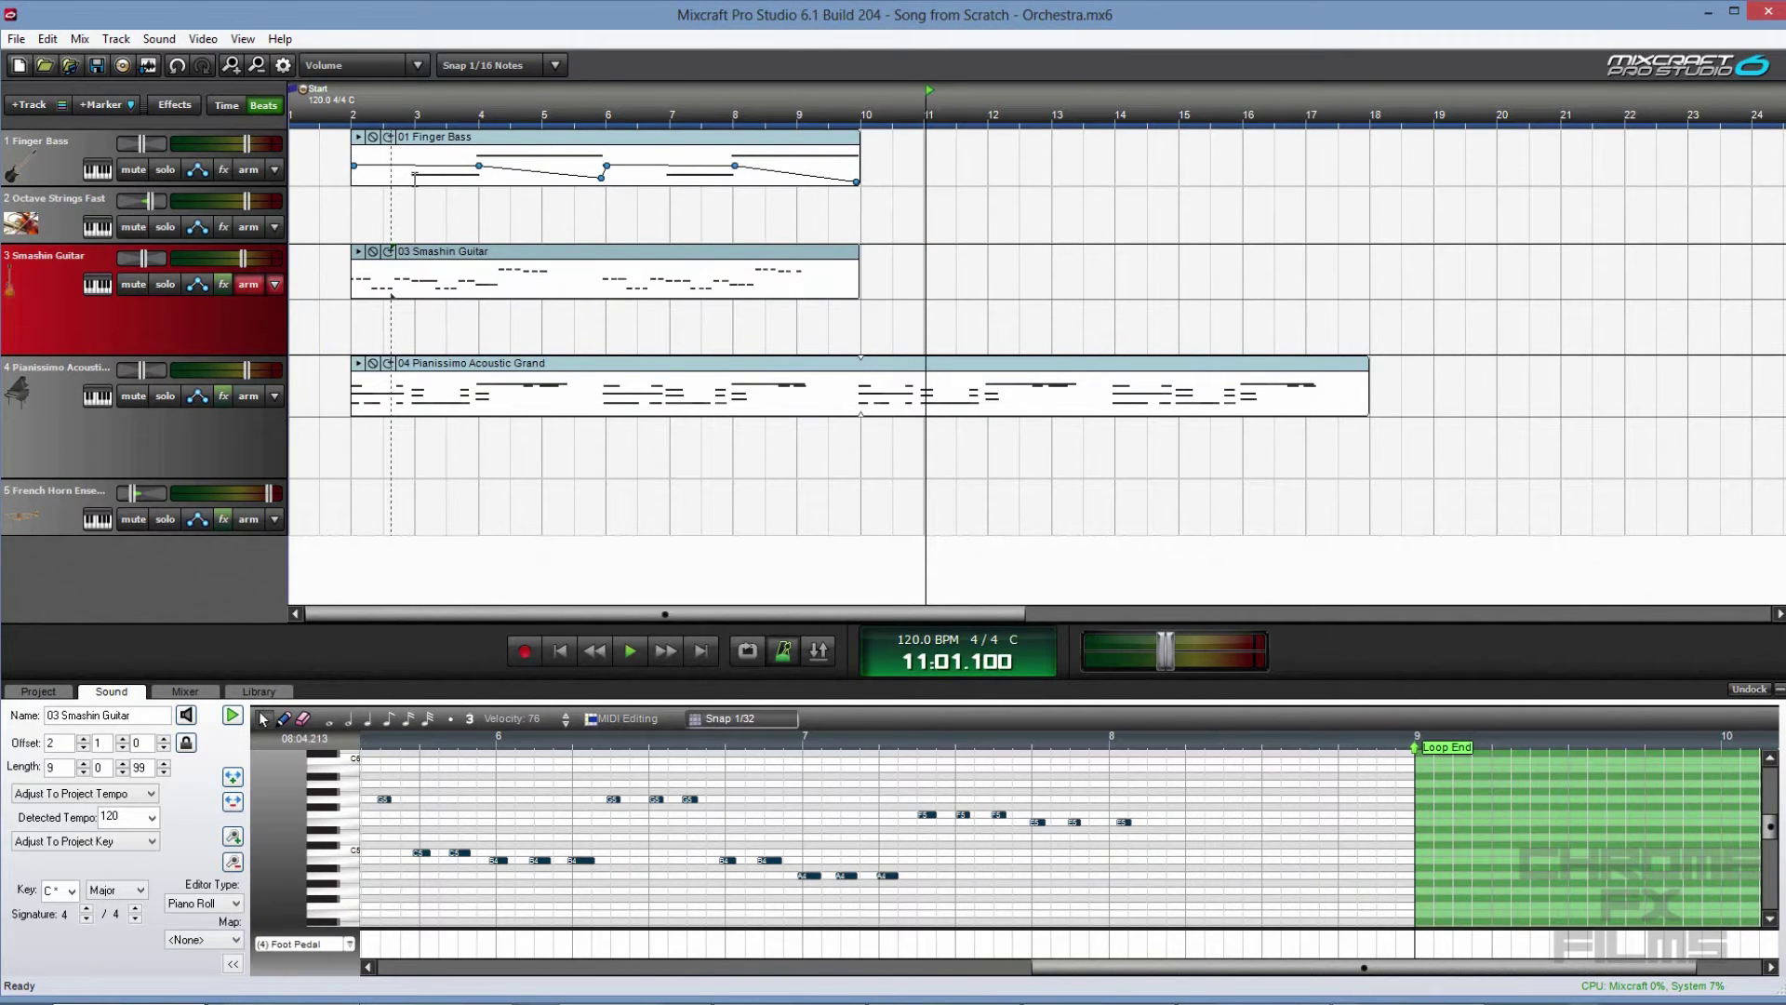
- Return the playhead to the start of the project and disarm the Smashin Guitar track
key(ctrl+a)
click(561, 657)
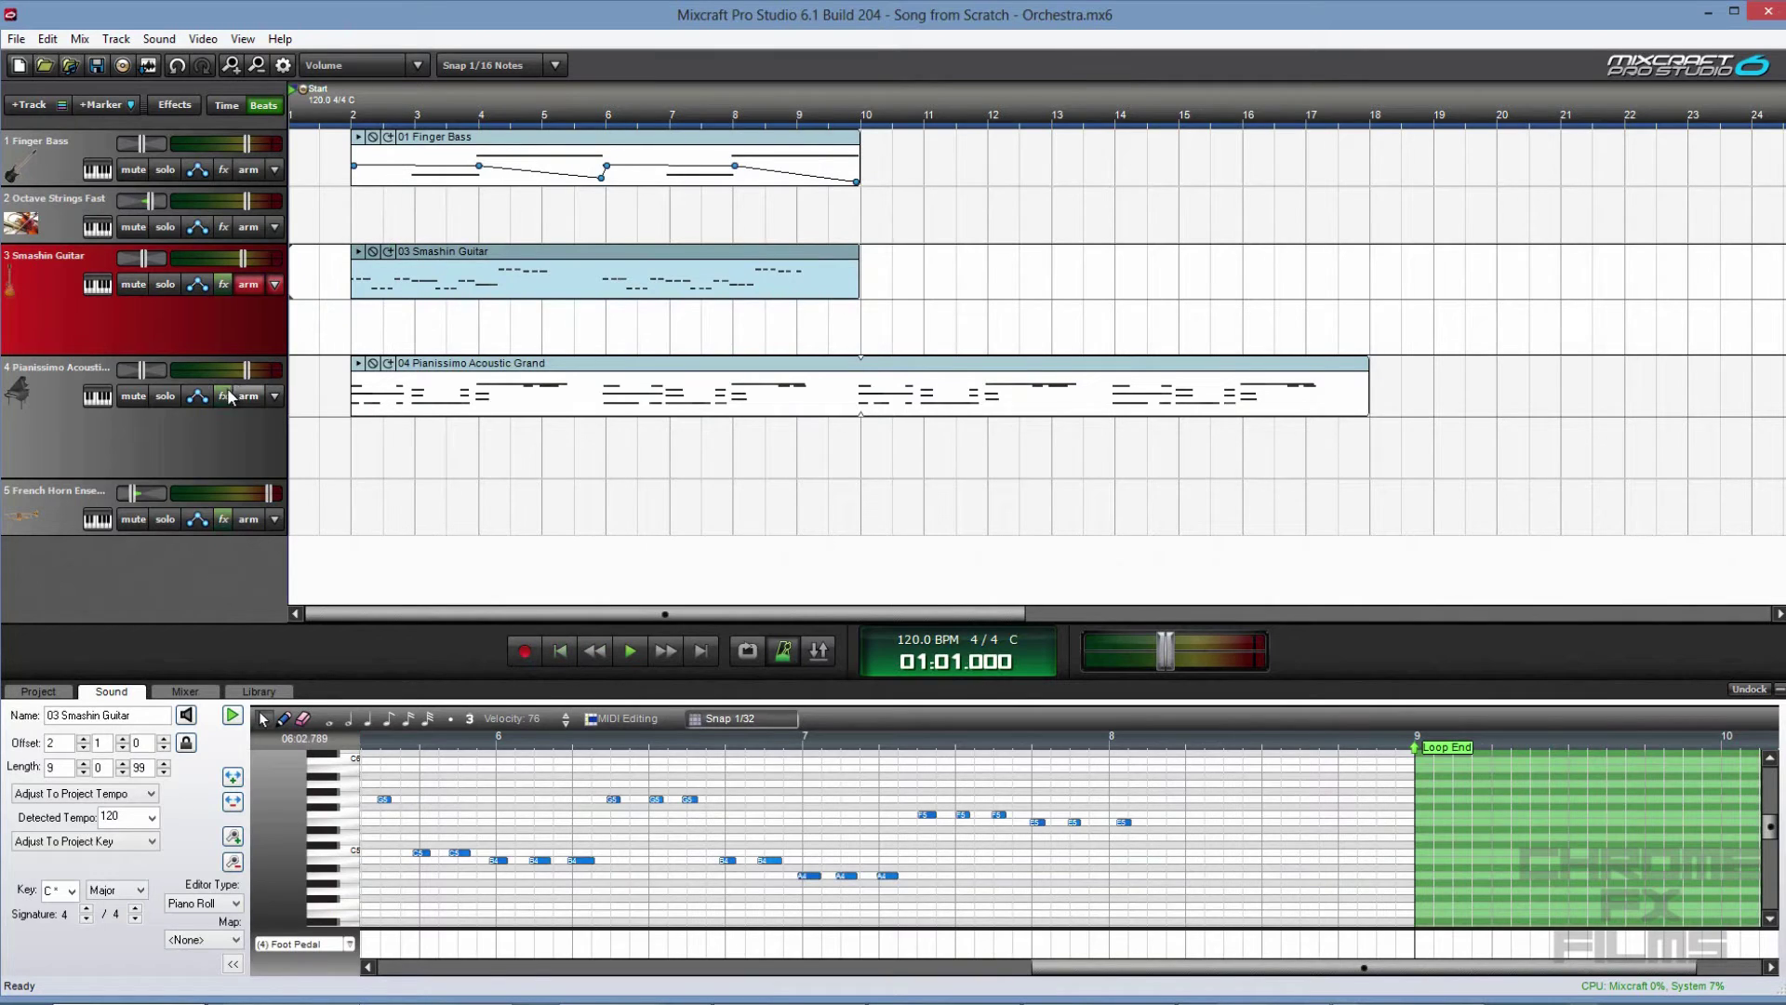
click(248, 285)
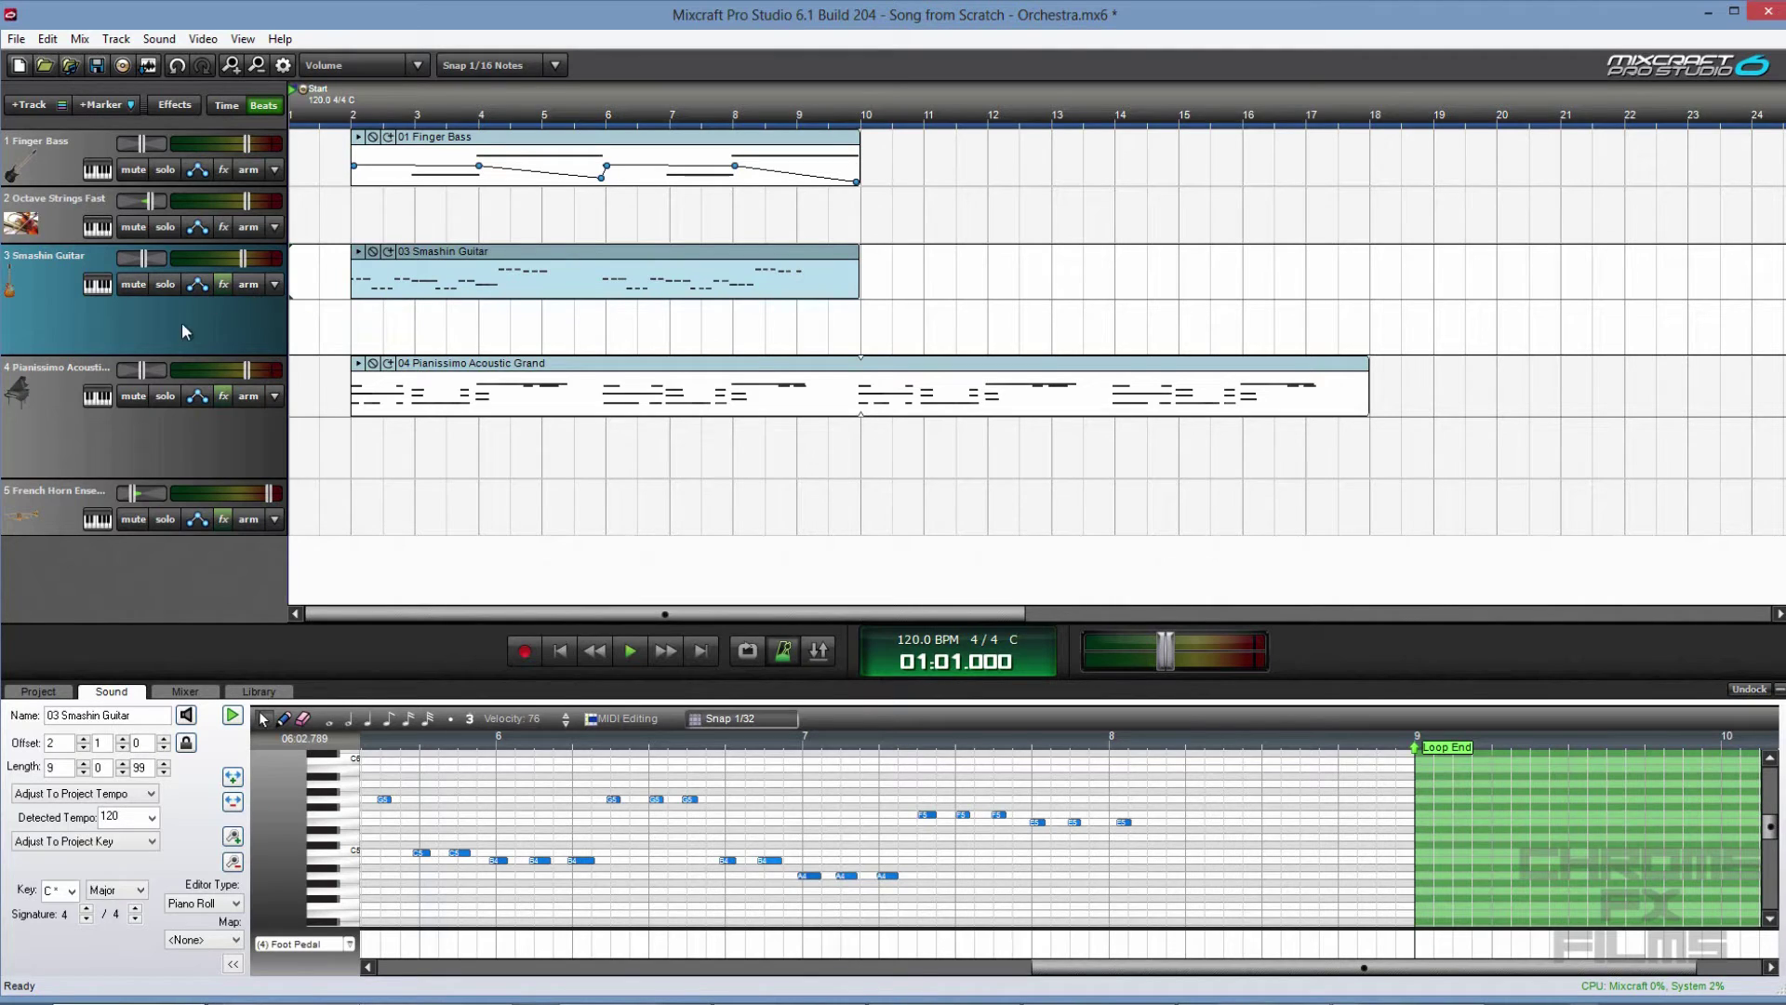
click(249, 518)
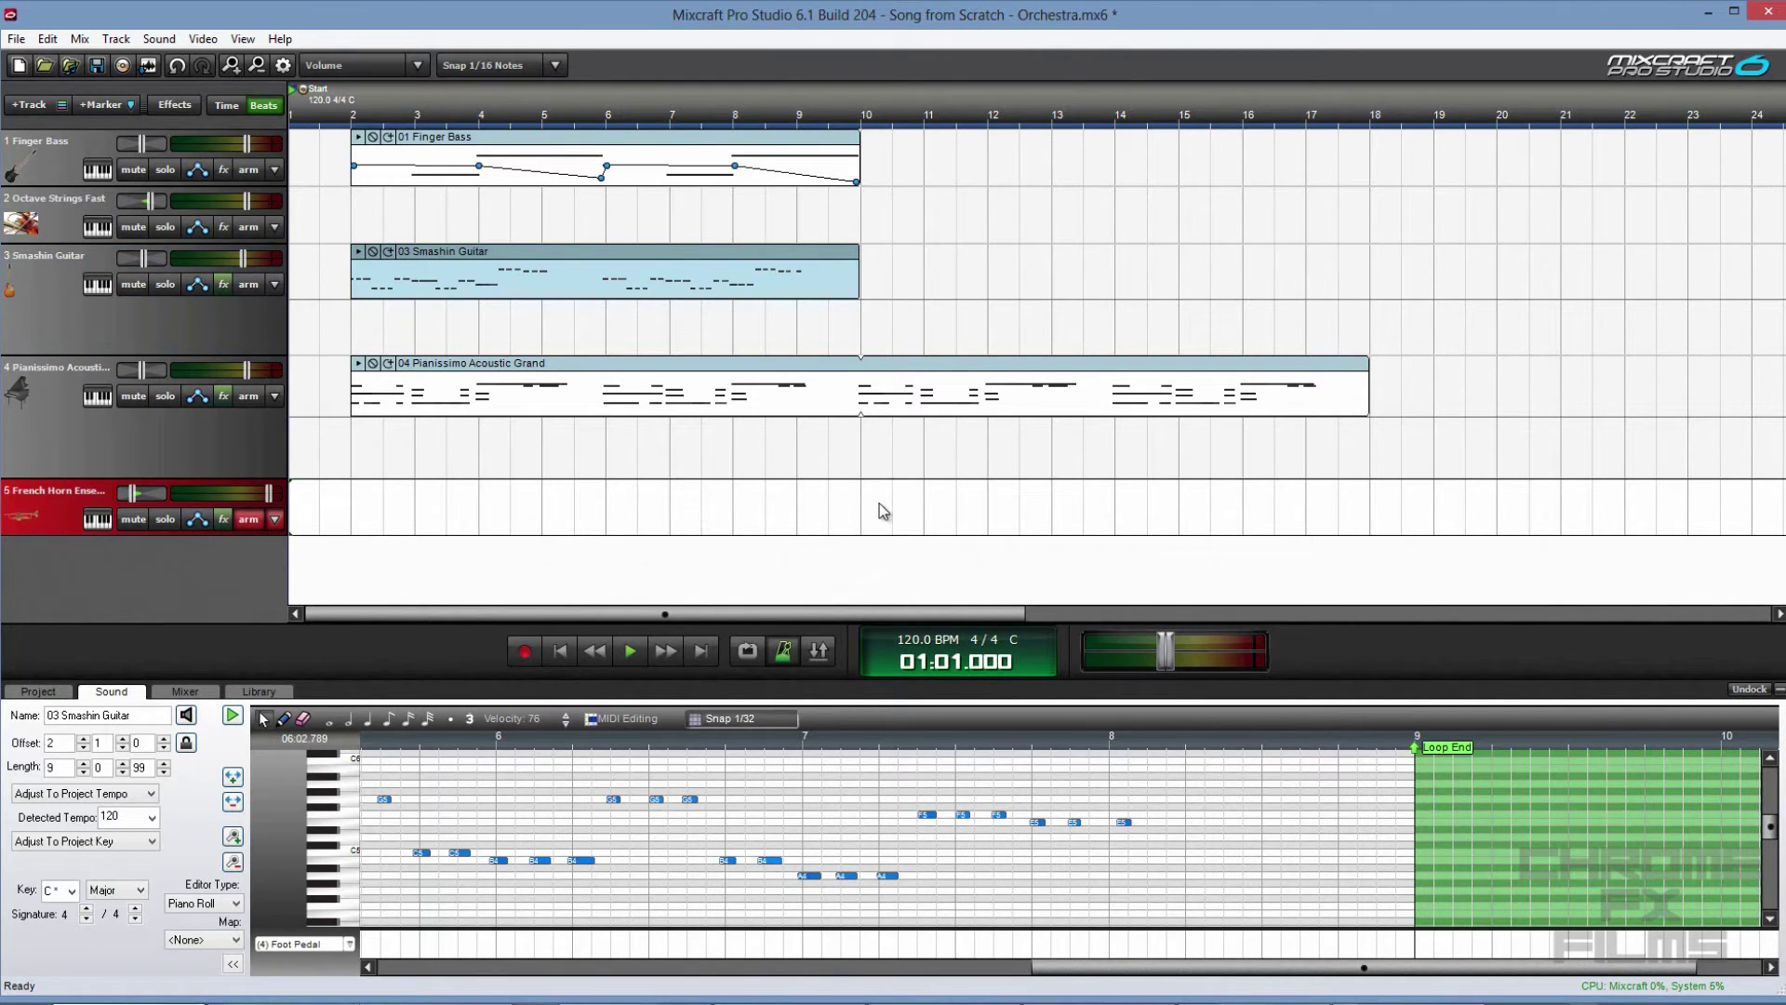
click(802, 519)
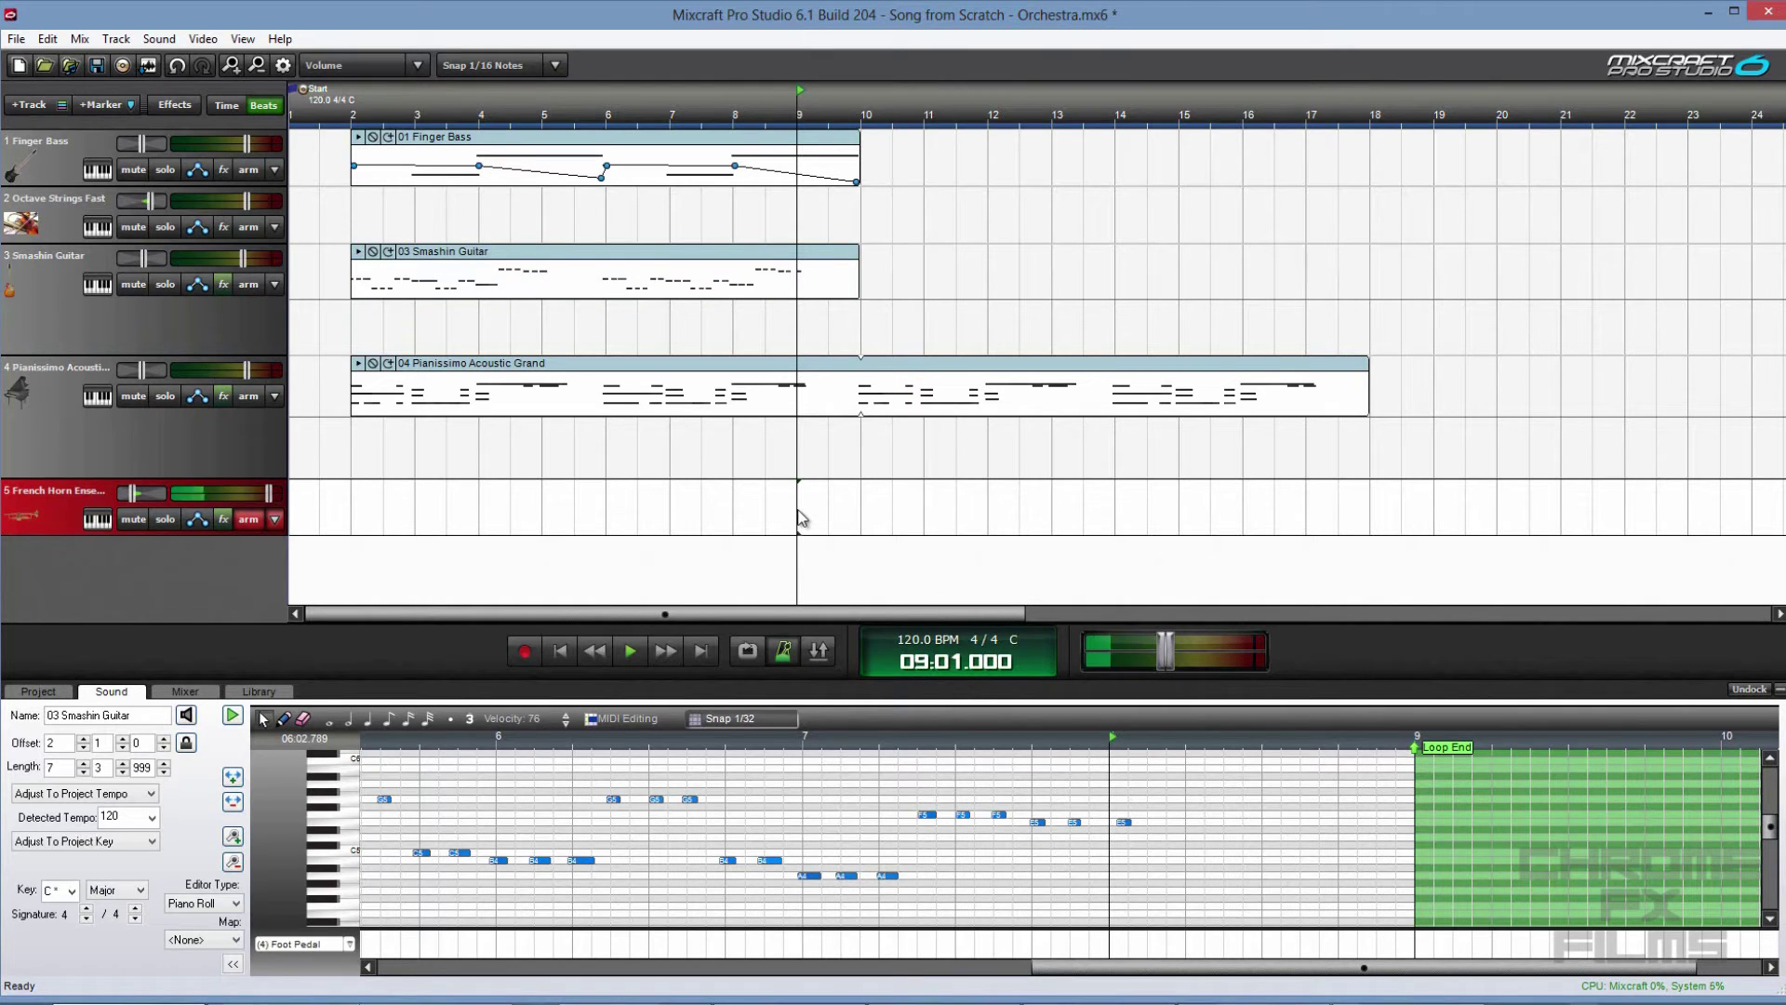
key(r)
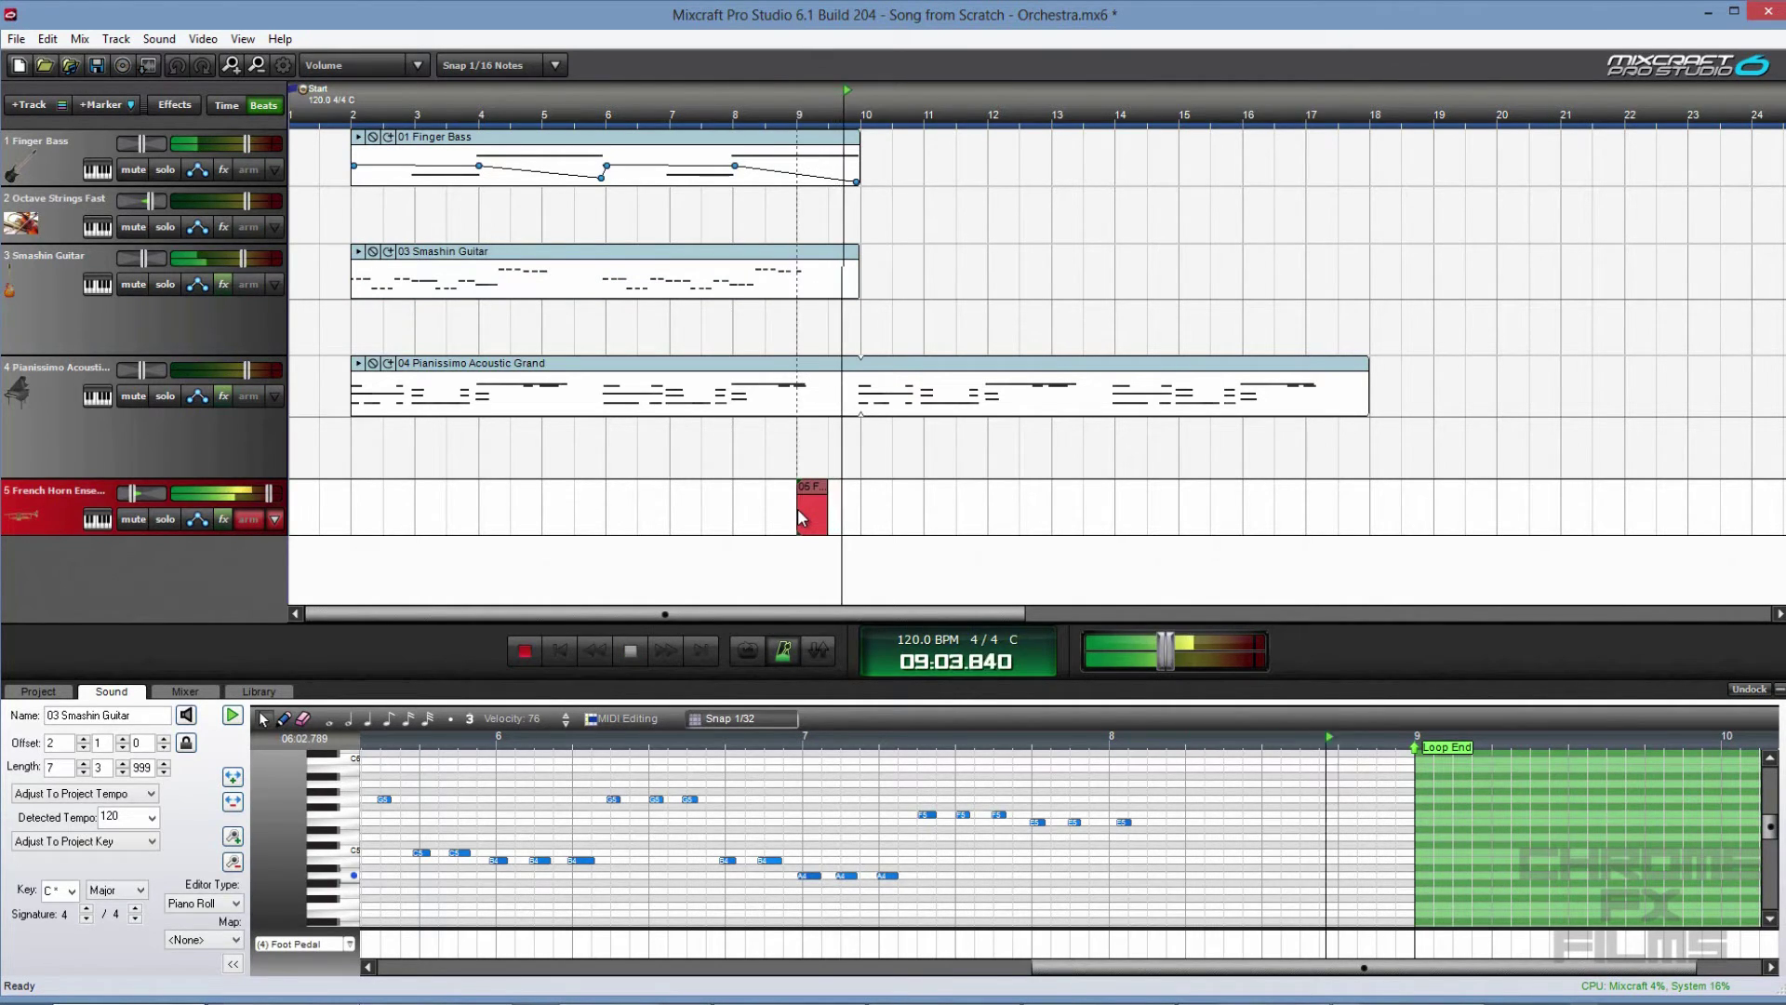
key(space)
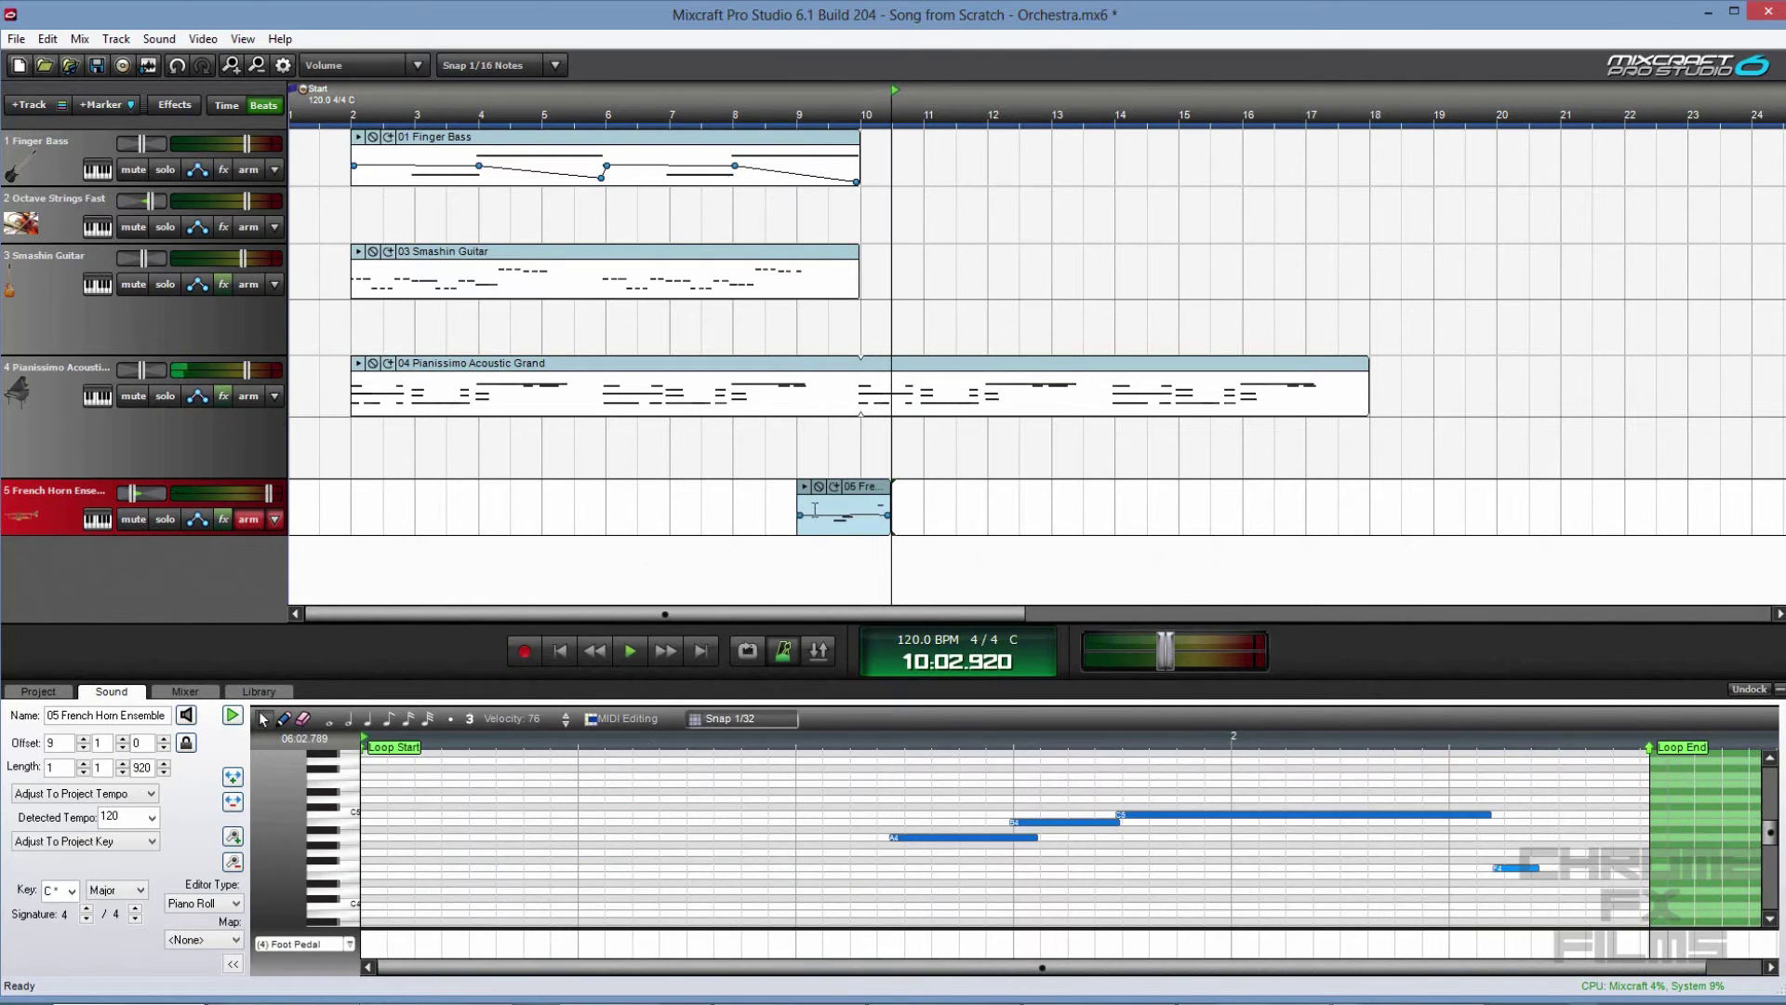
key(Delete)
- Shorten the Pianissimo Acoustic Grand clip to end at measure 10, arm its track and add a lane to it
click(917, 391)
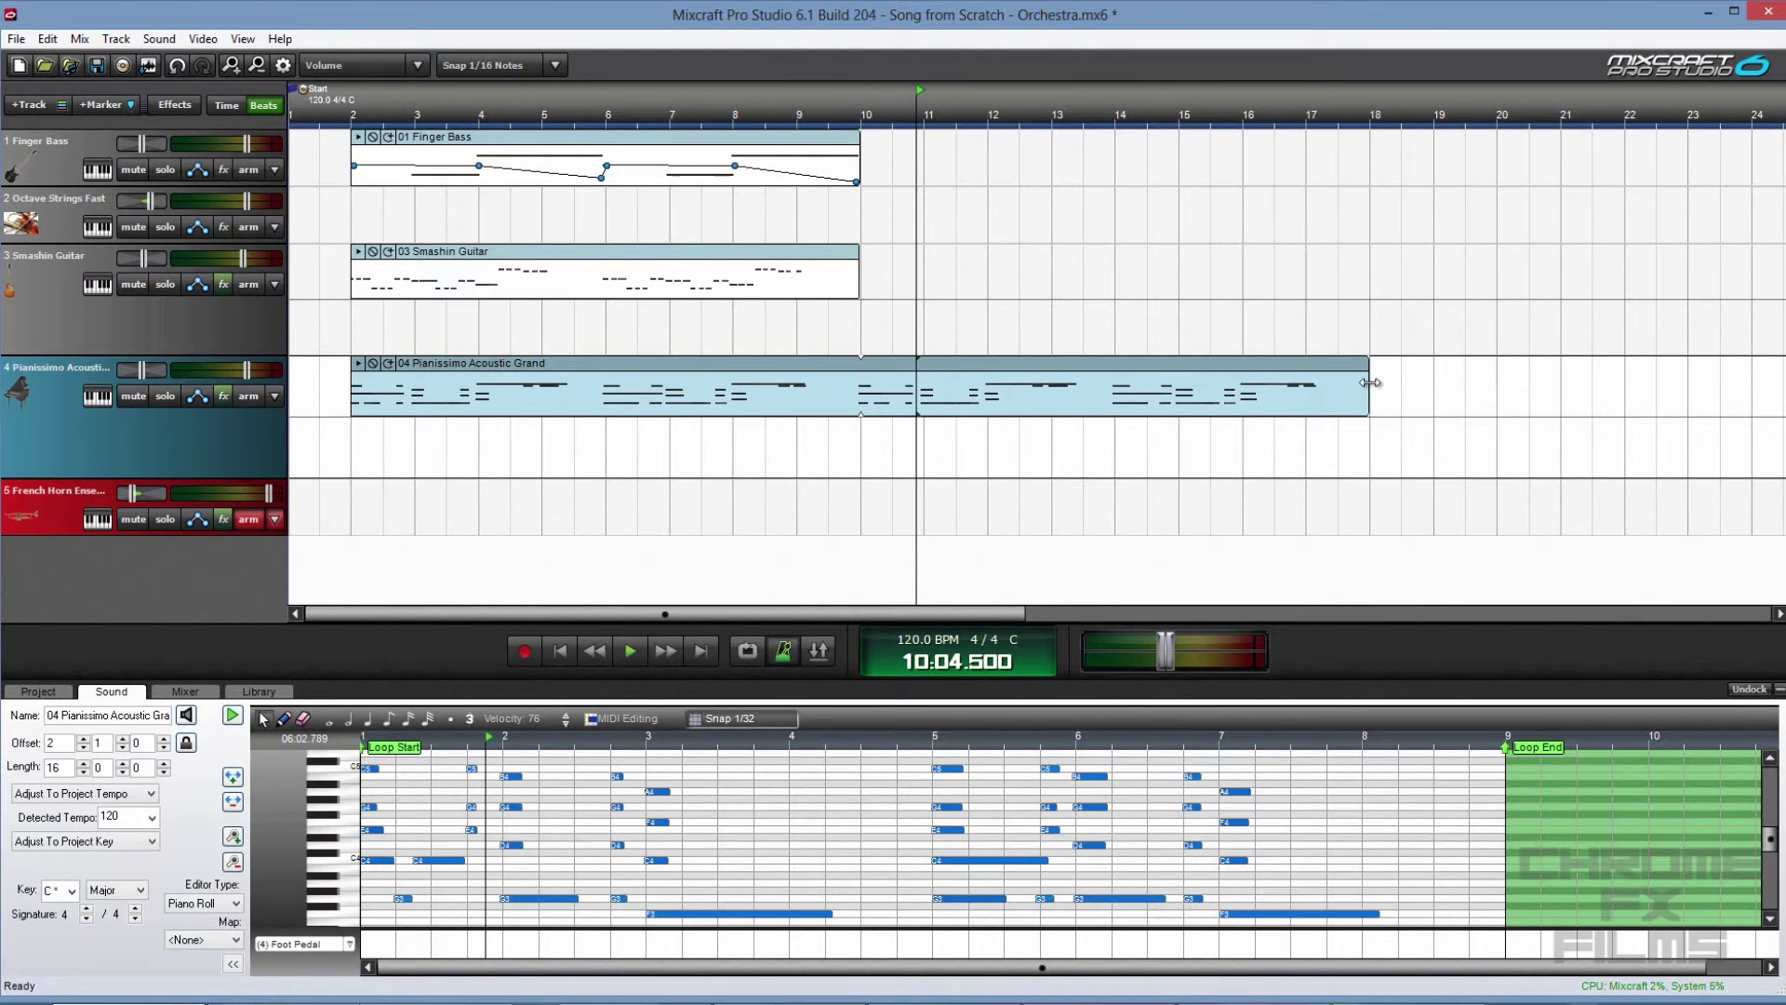
drag(1338, 385, 839, 430)
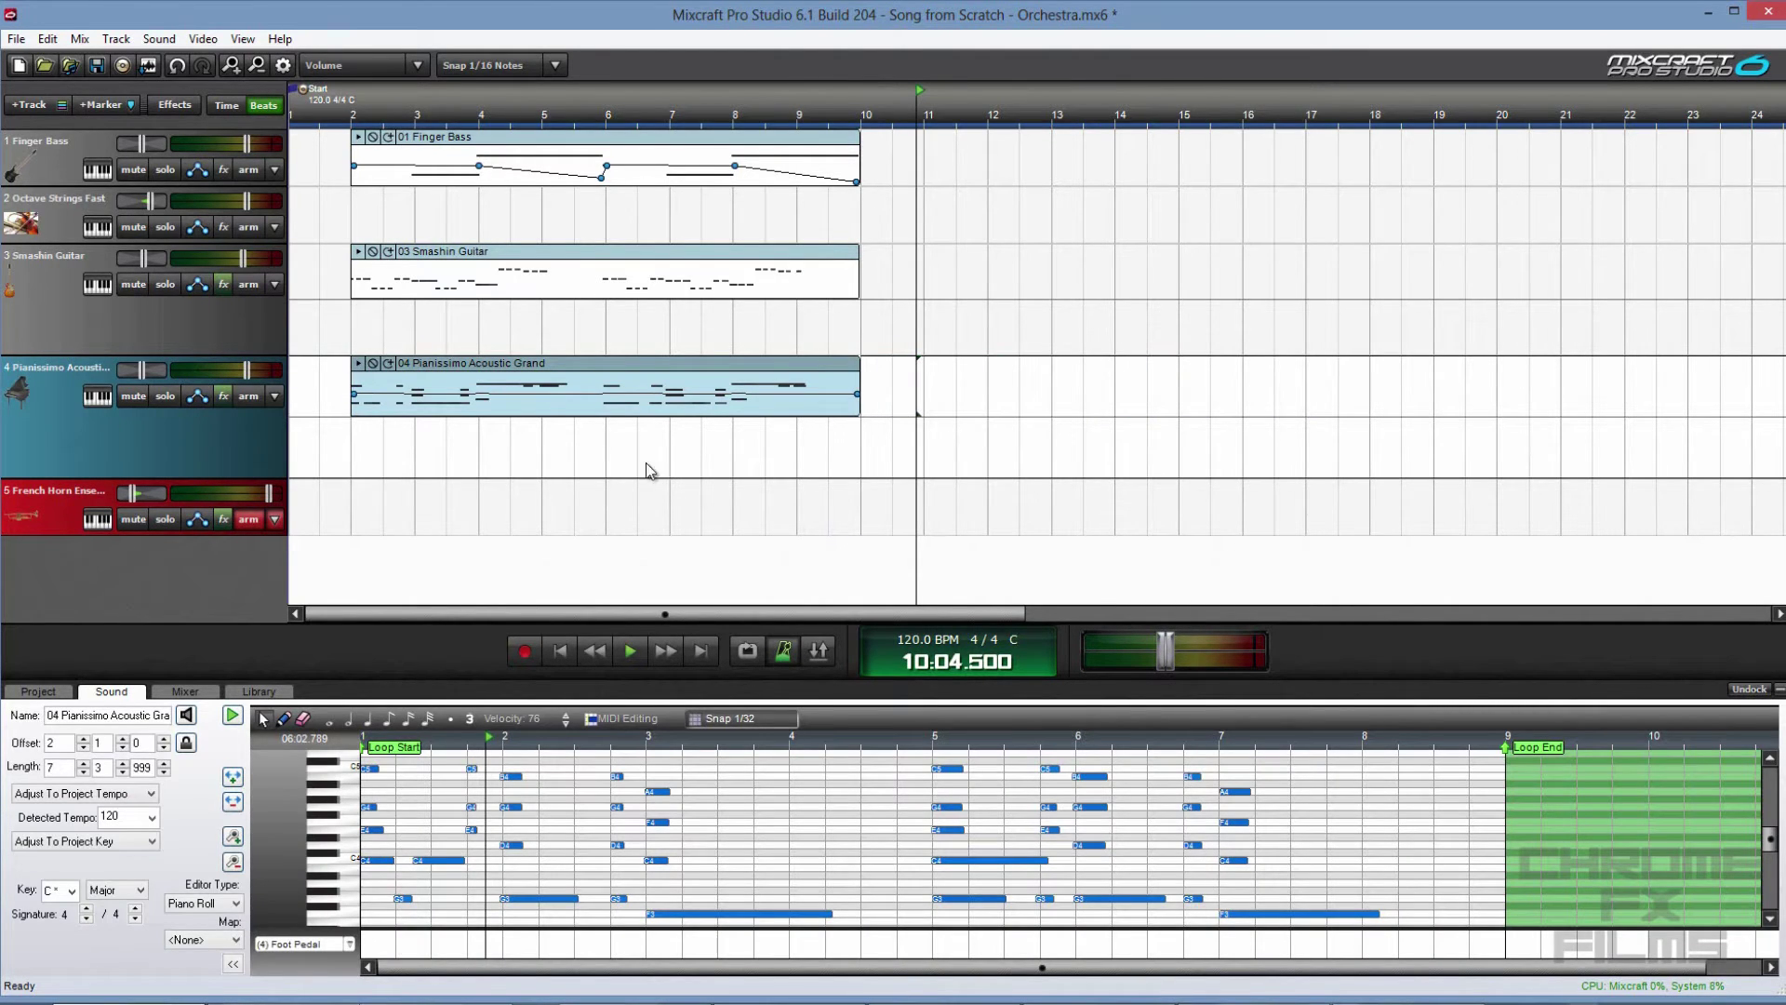
click(248, 395)
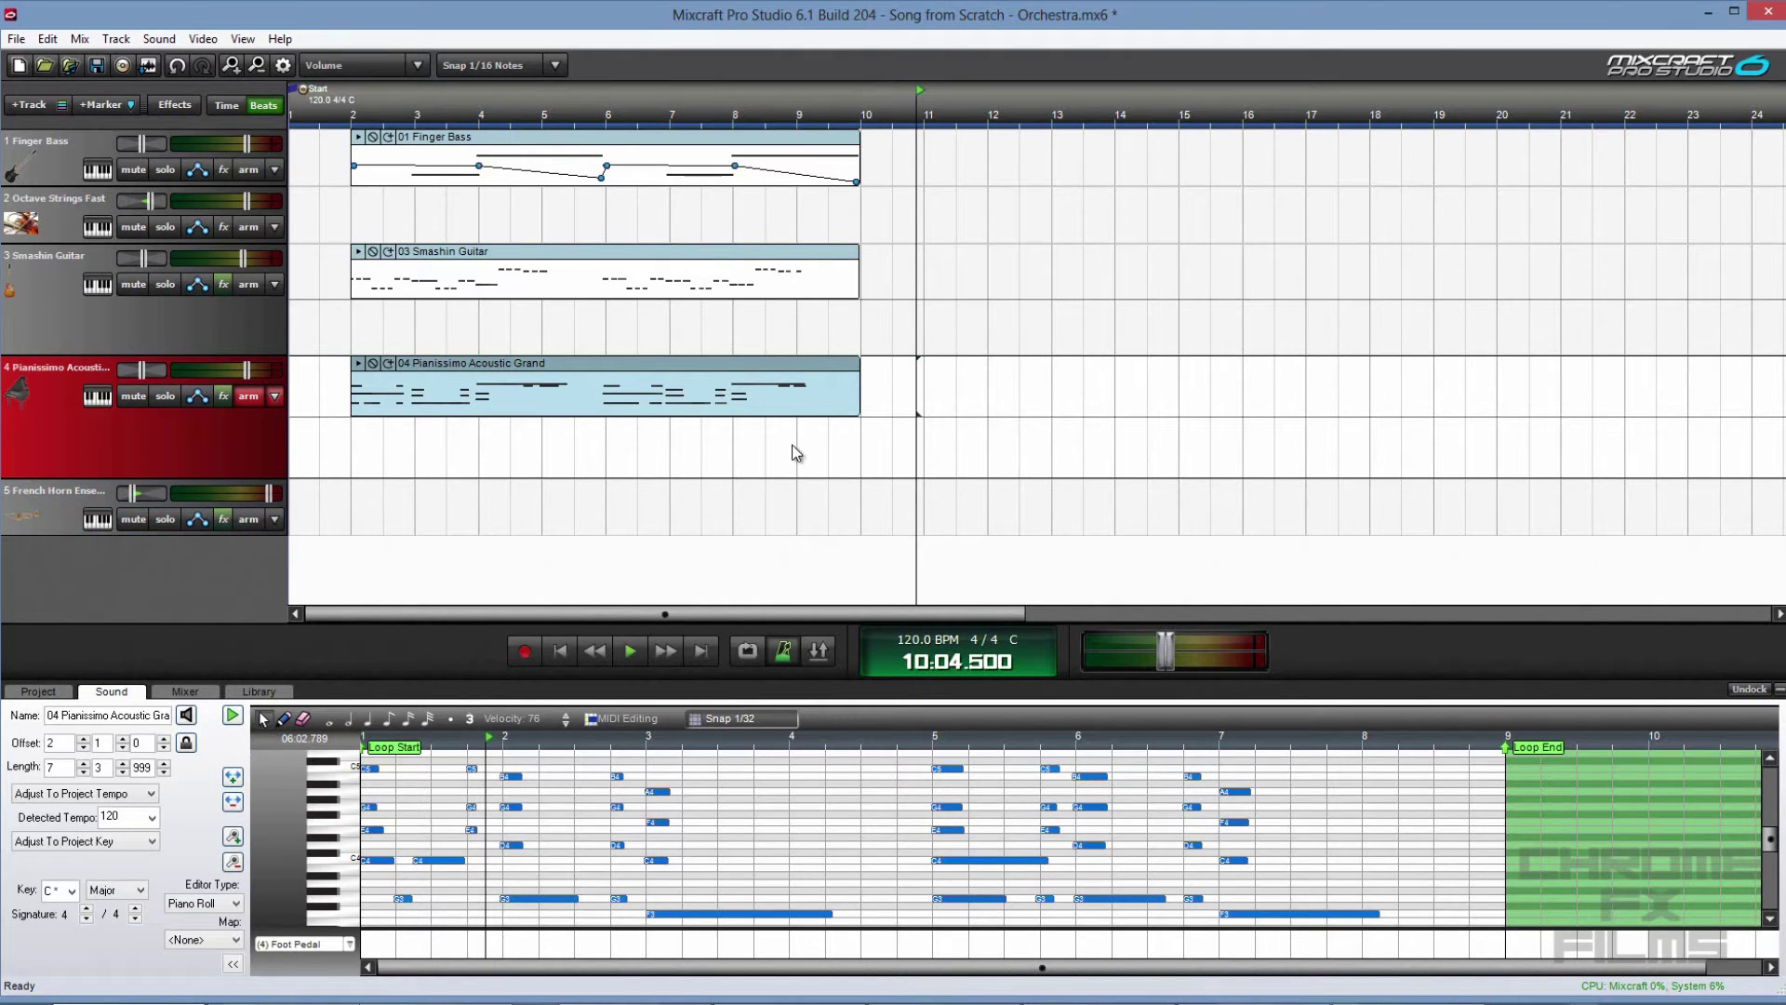
right_click(868, 393)
mouse_move(1023, 638)
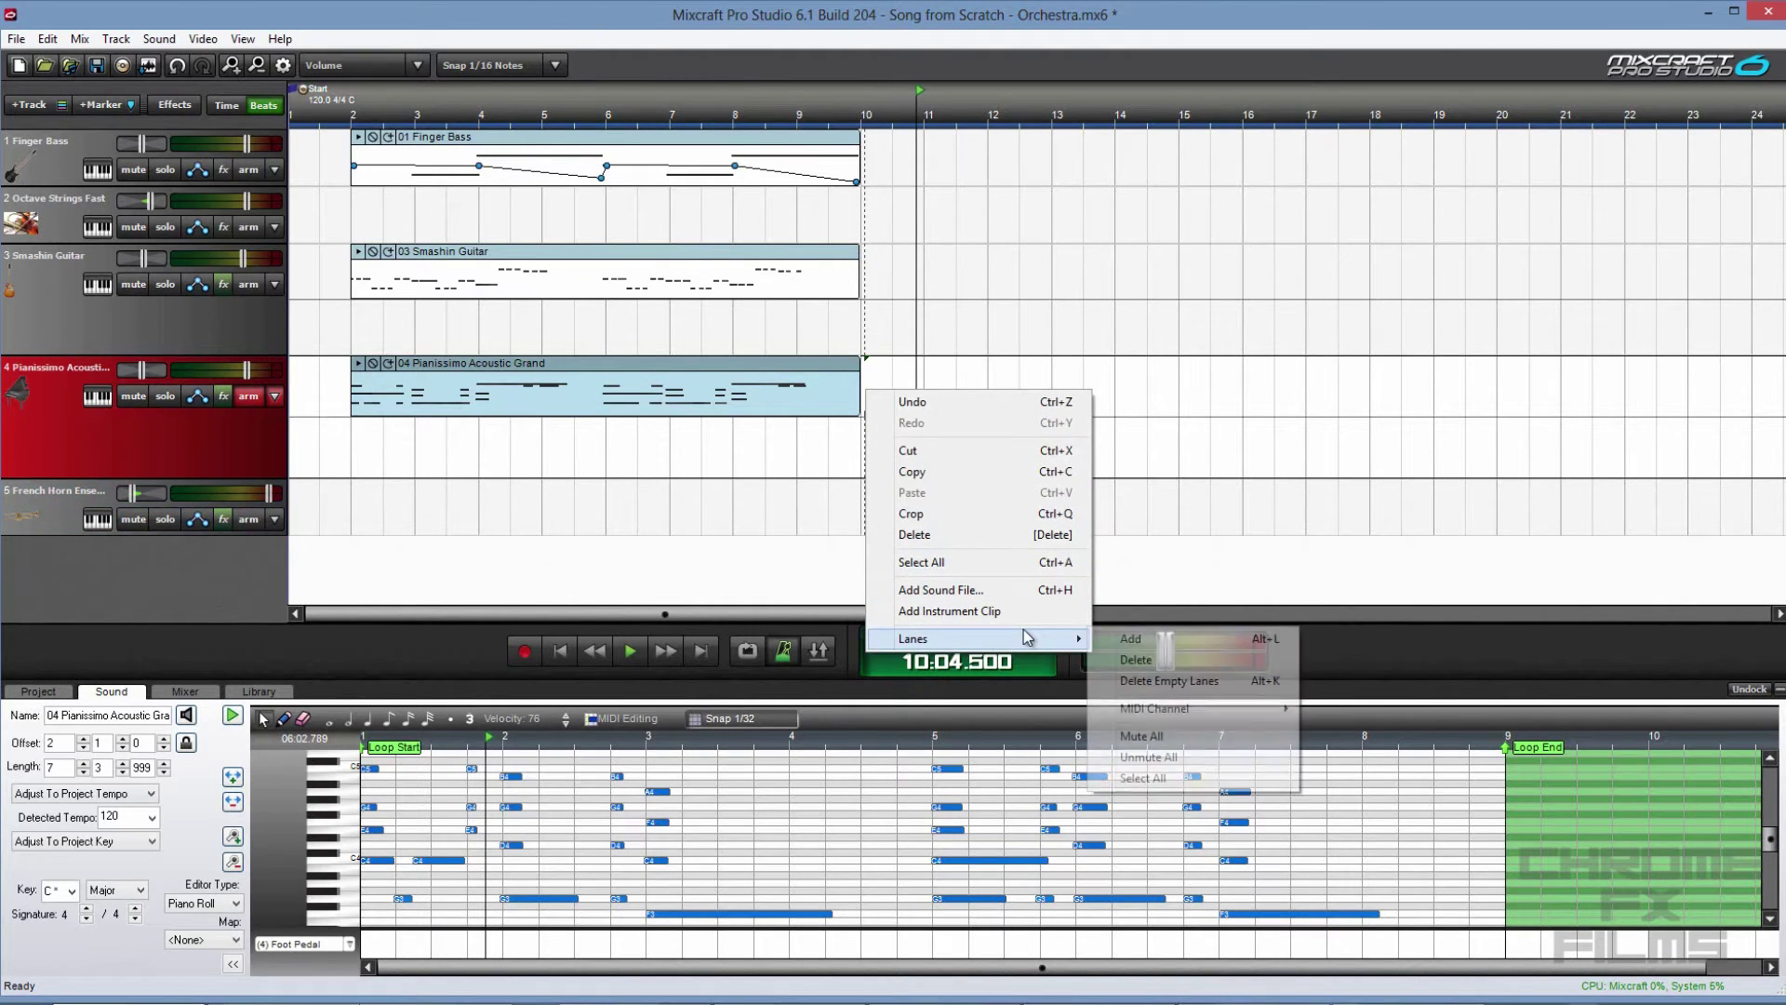
click(1188, 647)
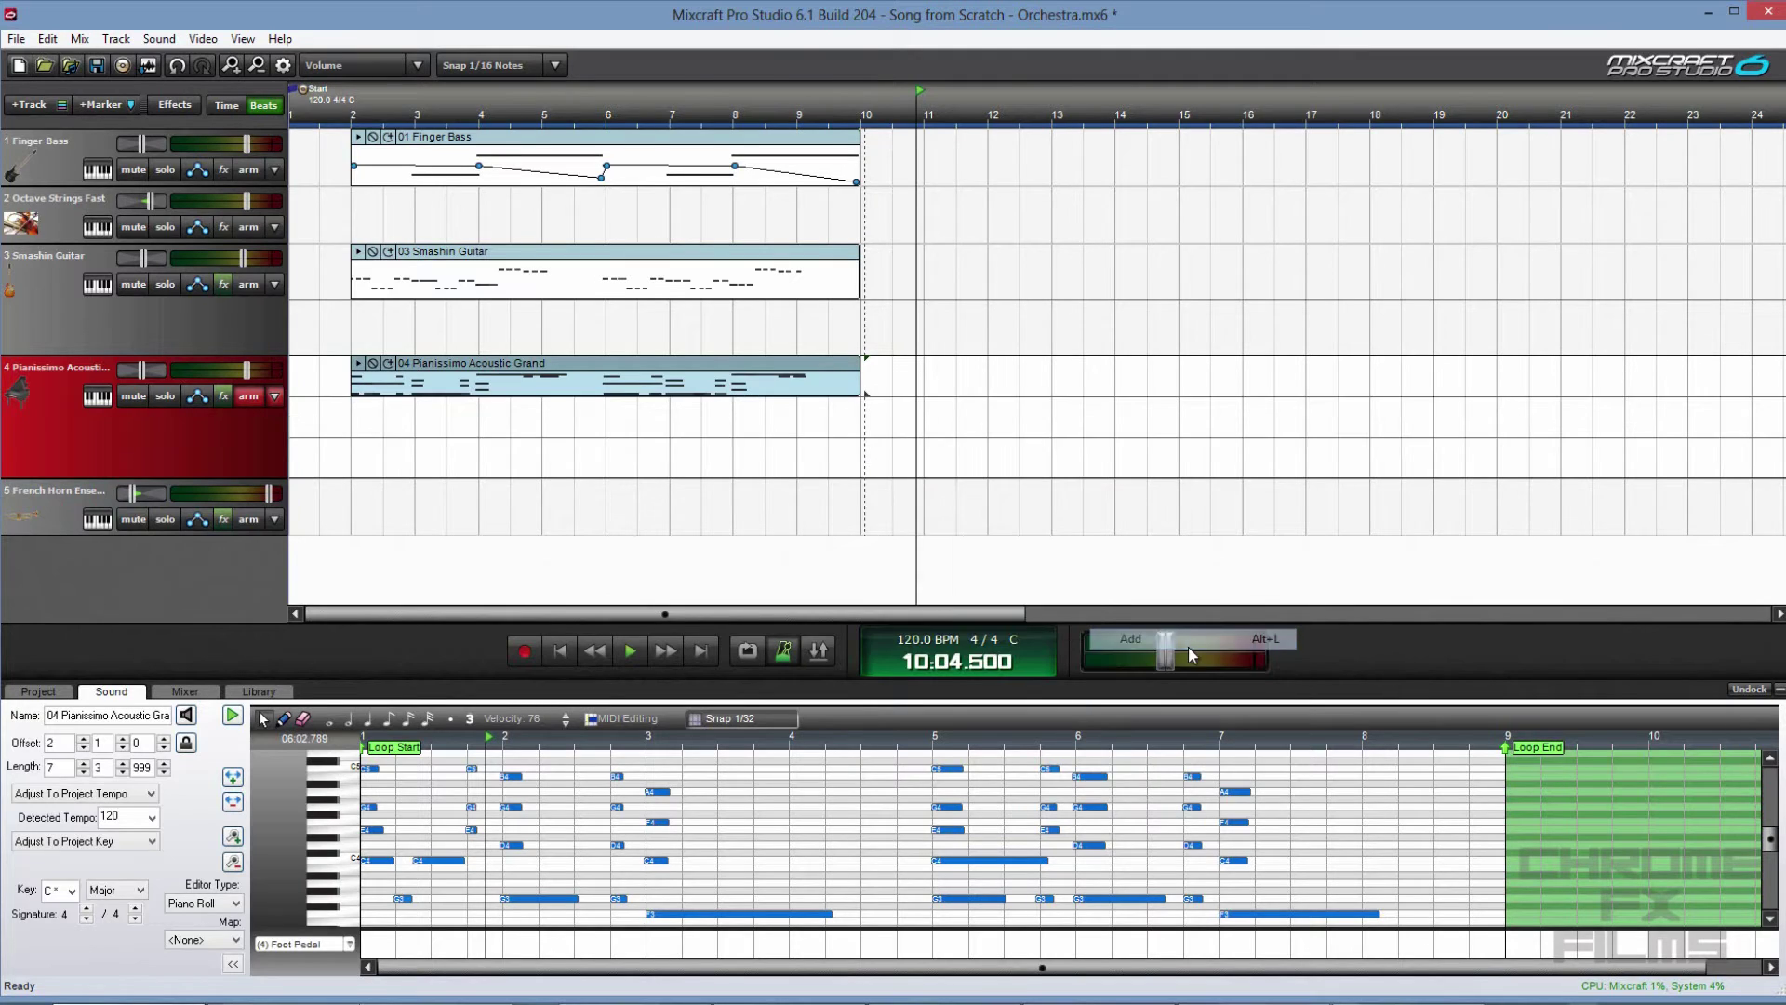
- Record a second piano part into the lane below the existing piano clip, from measure 9 to measure 26
click(798, 419)
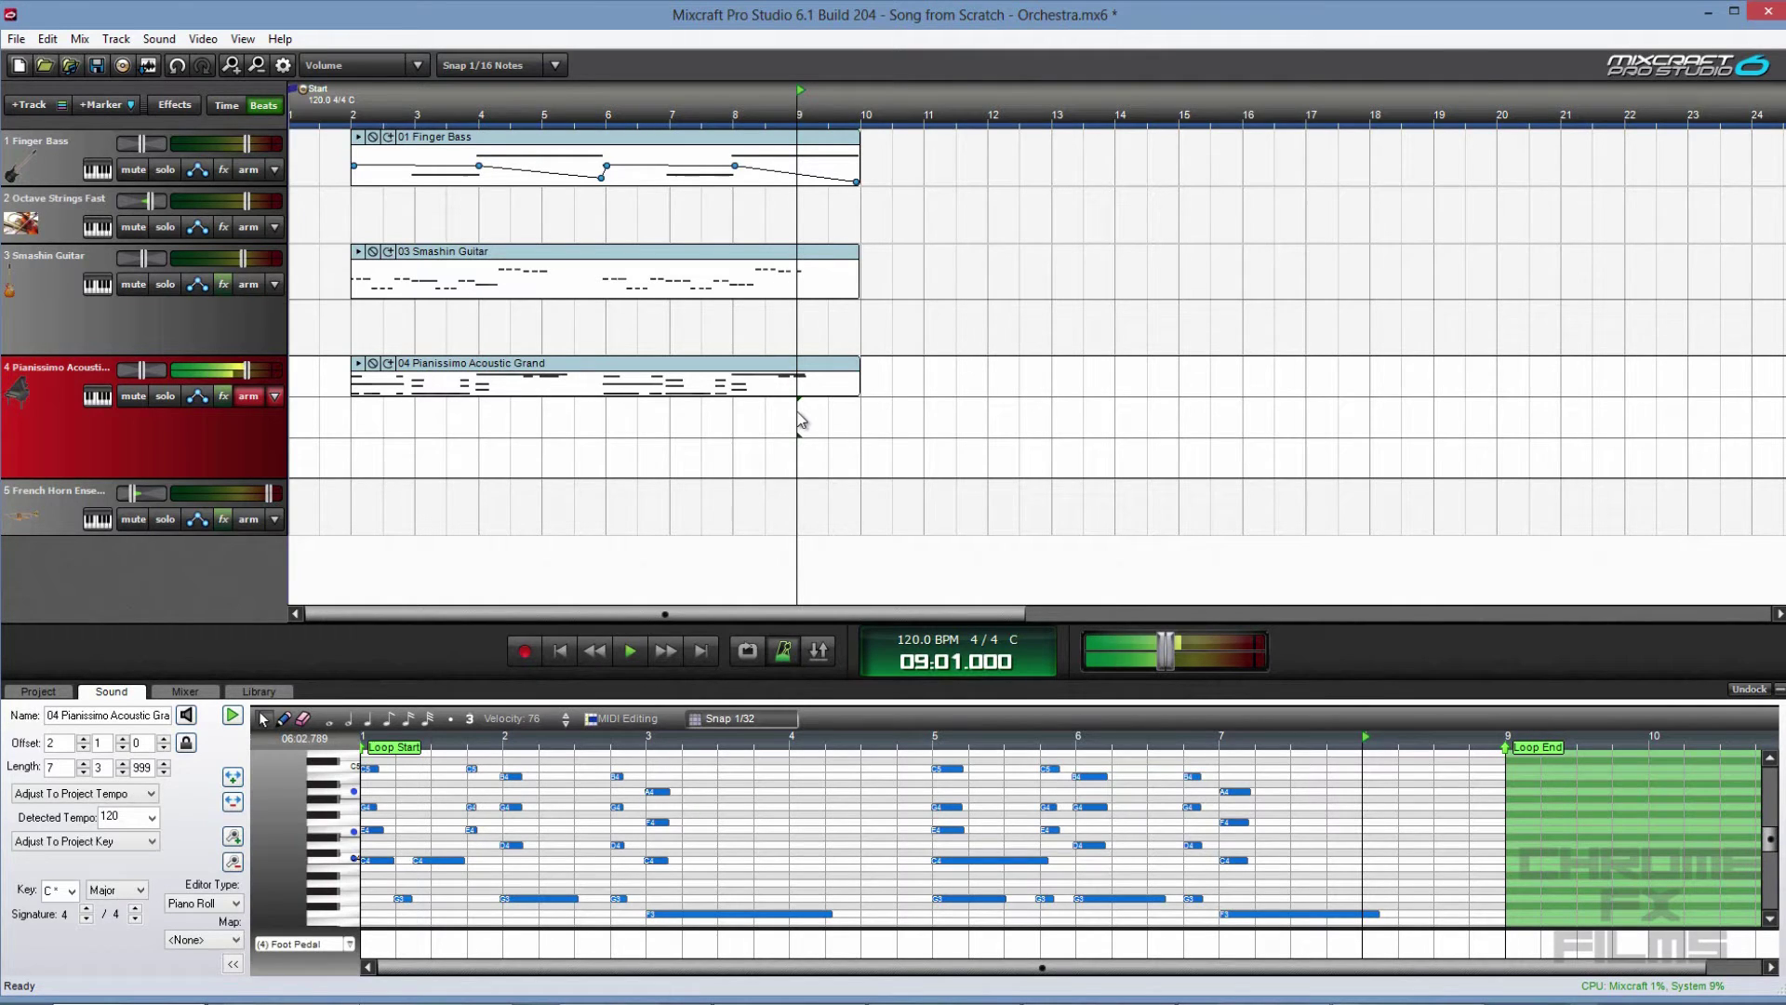
key(r)
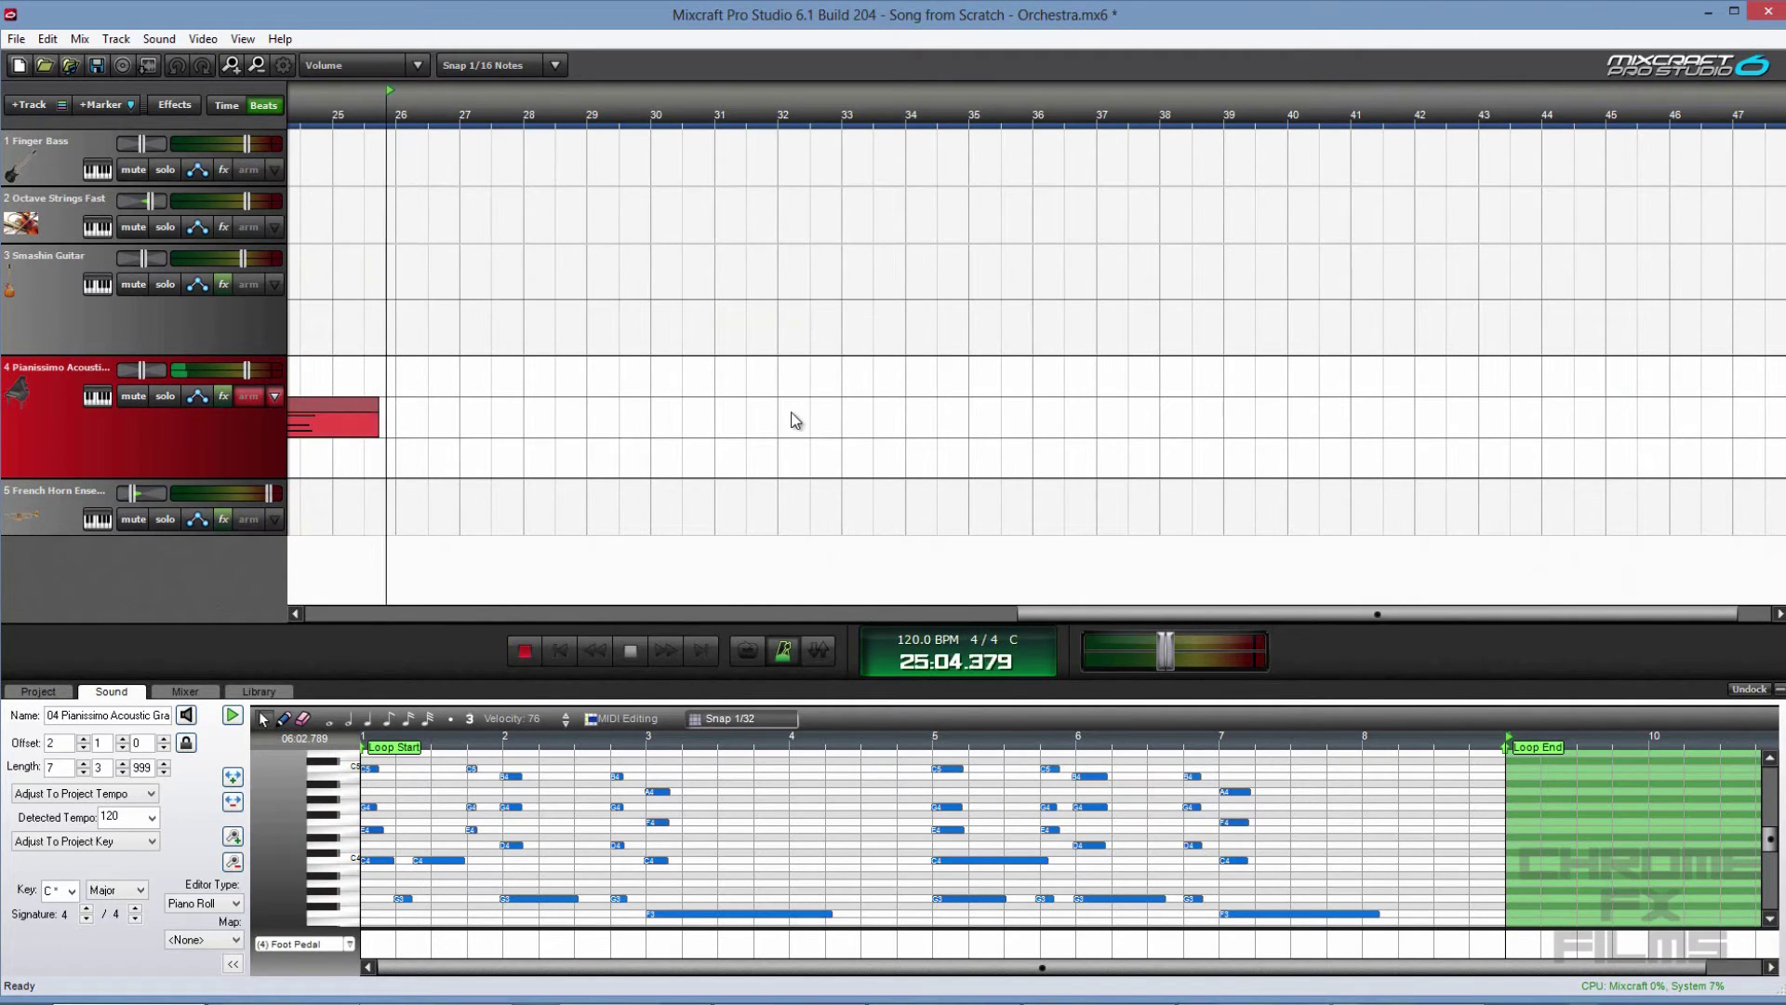
key(space)
- Shift all notes in the newly recorded piano clip one measure earlier so they begin at measure 1 of the clip
scroll(1727, 770, up, 5)
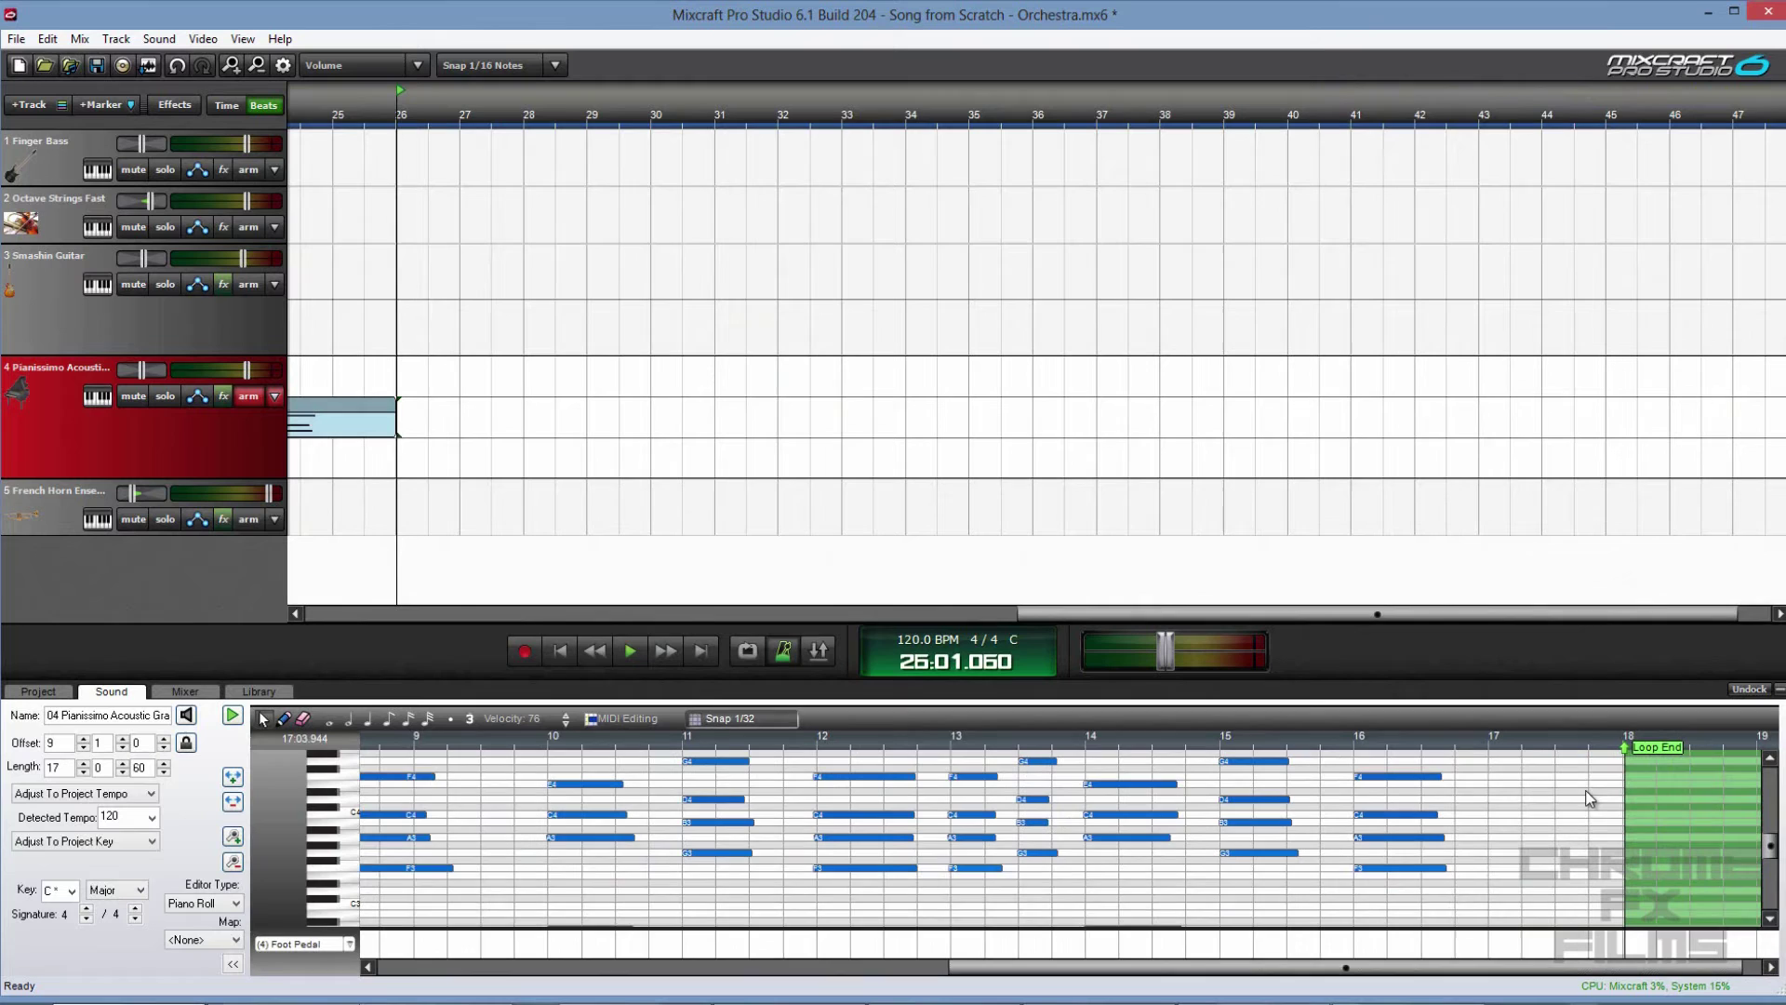
drag(1458, 974, 759, 974)
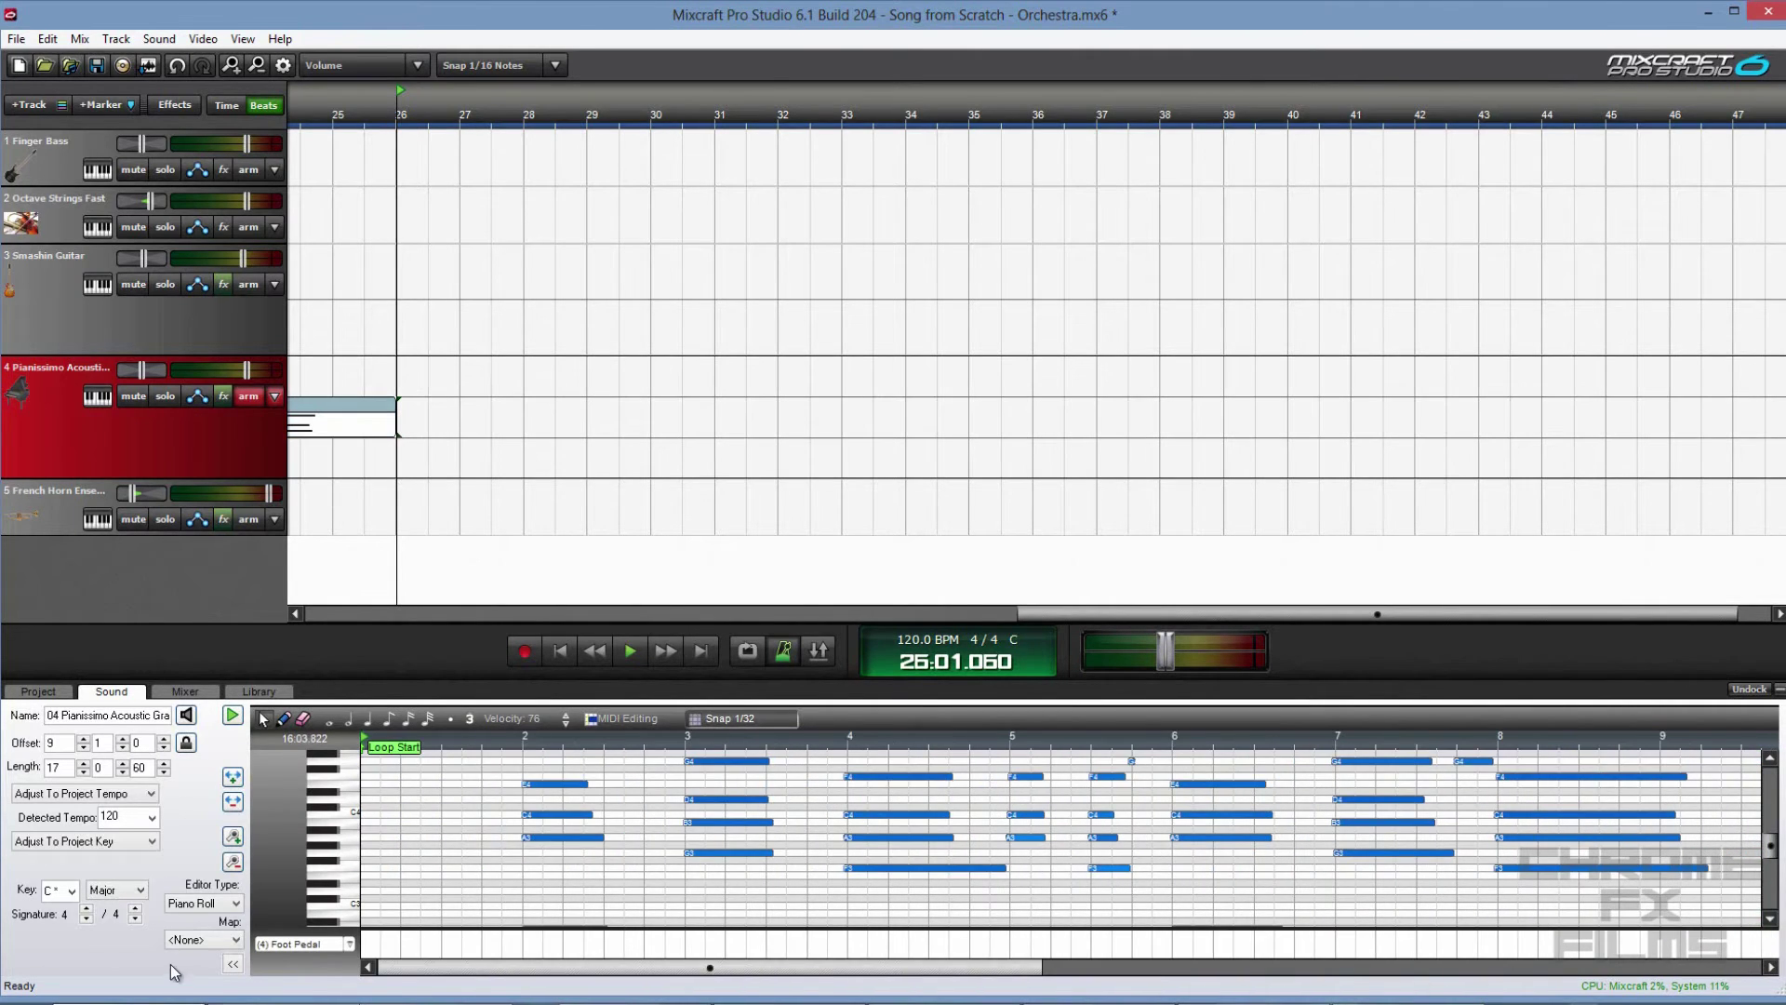
scroll(651, 837, up, 6)
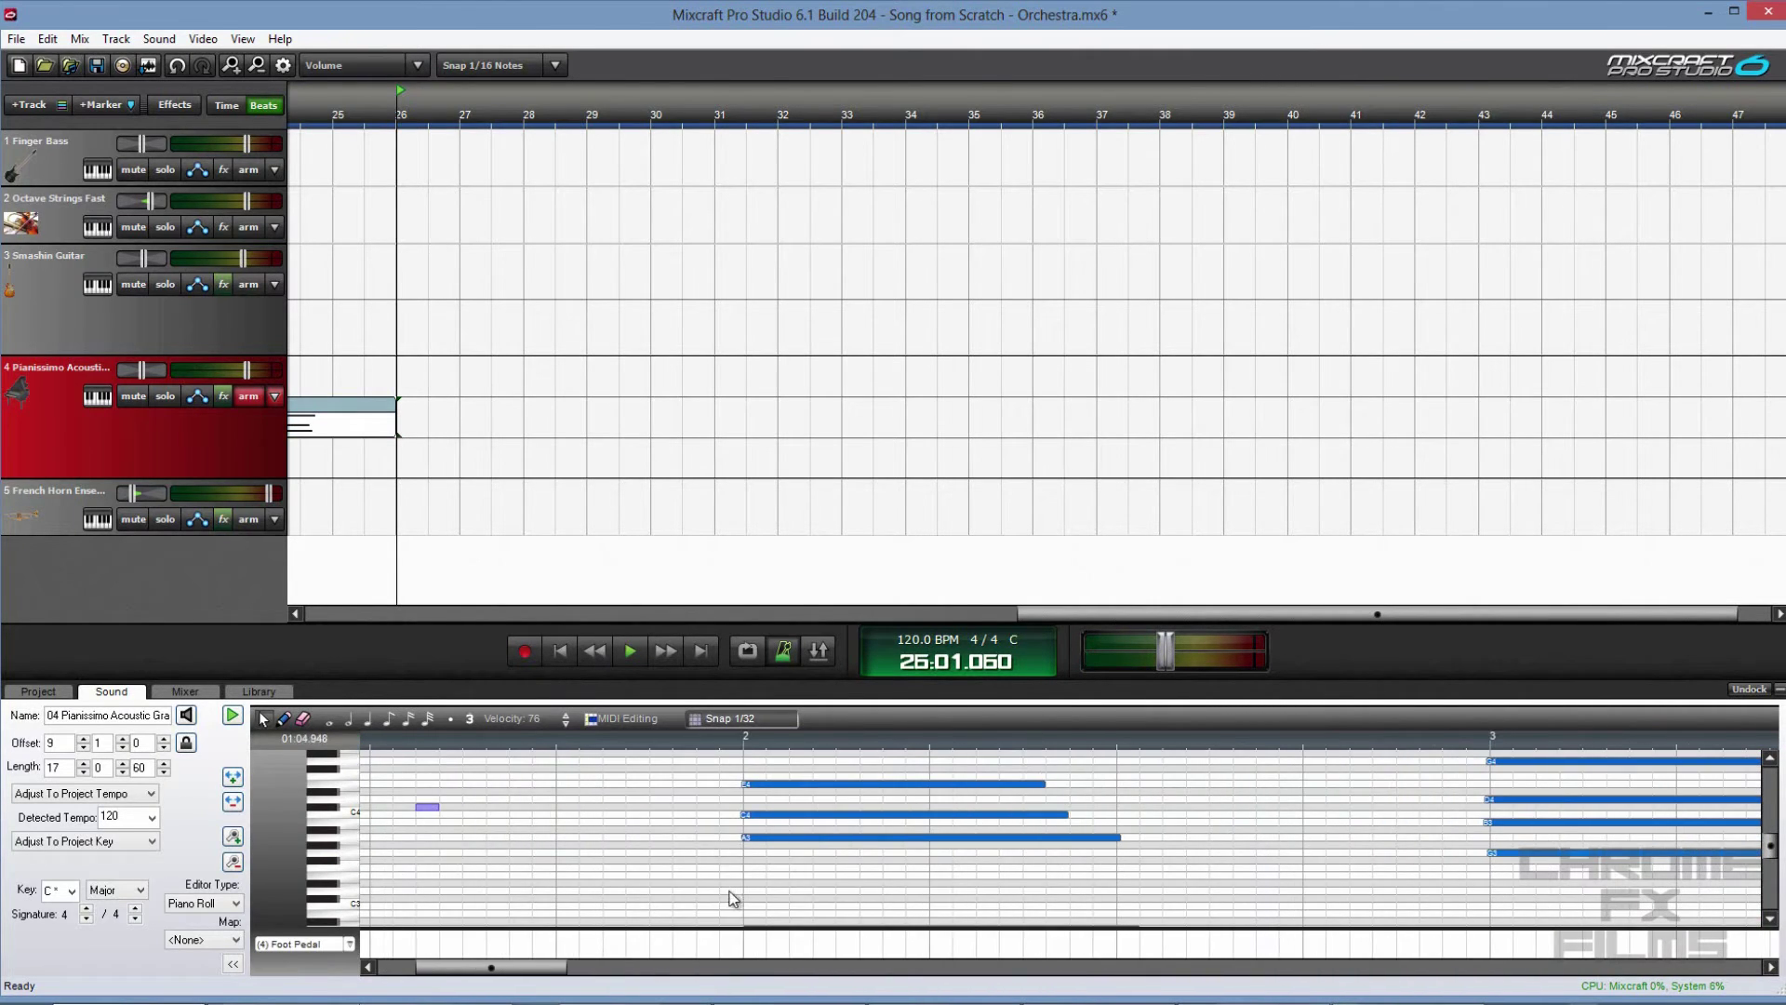
drag(735, 898, 736, 843)
click(697, 849)
drag(542, 974, 489, 974)
scroll(684, 868, down, 2)
key(ctrl+a)
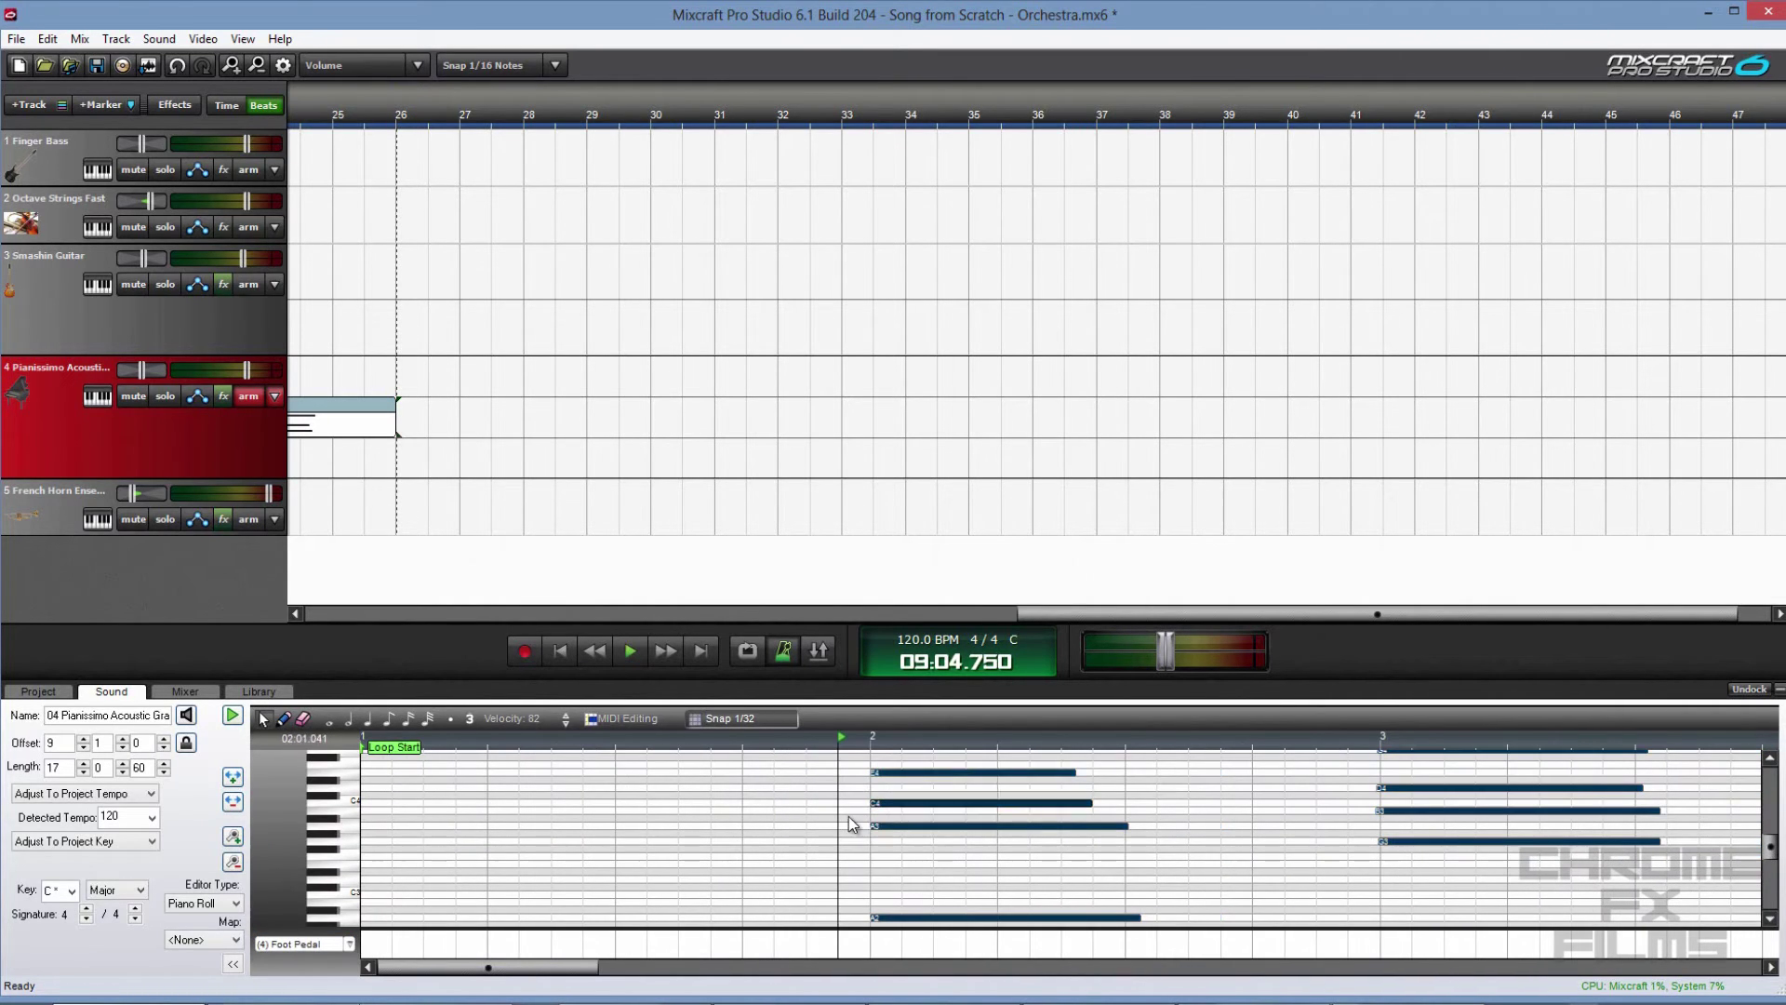
drag(900, 819, 387, 818)
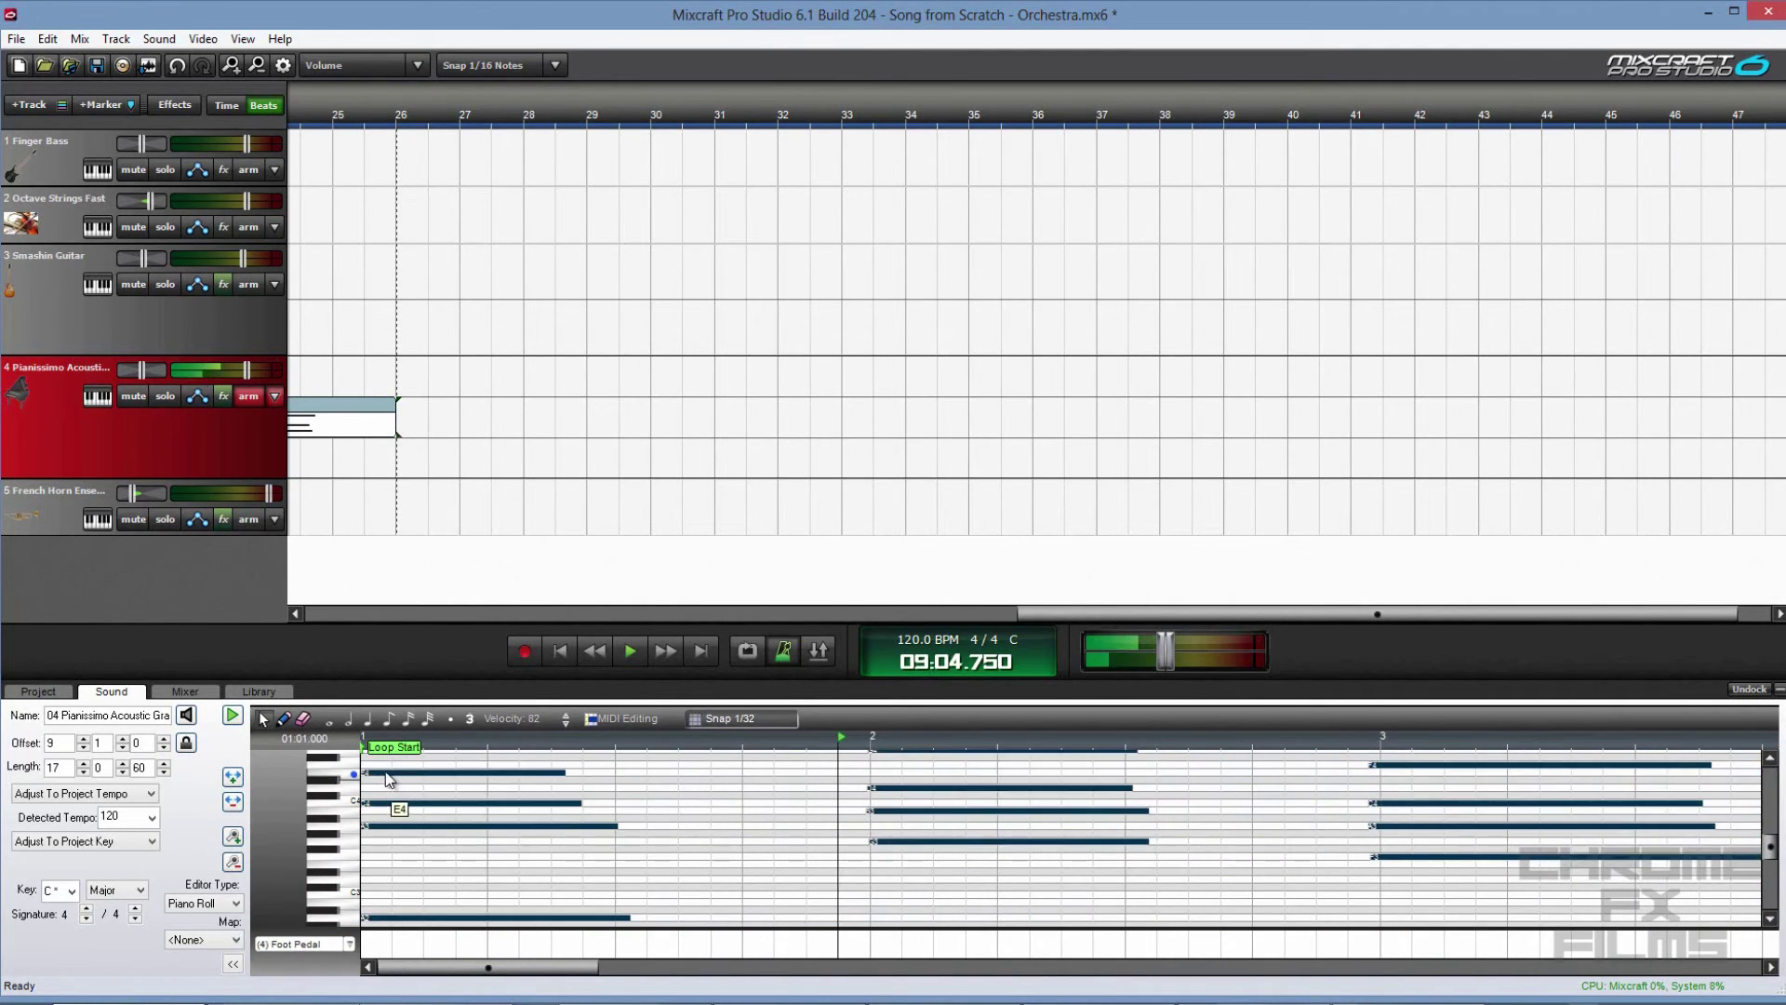
- Set the second piano clip's loop end to measure 17
scroll(786, 412, down, 3)
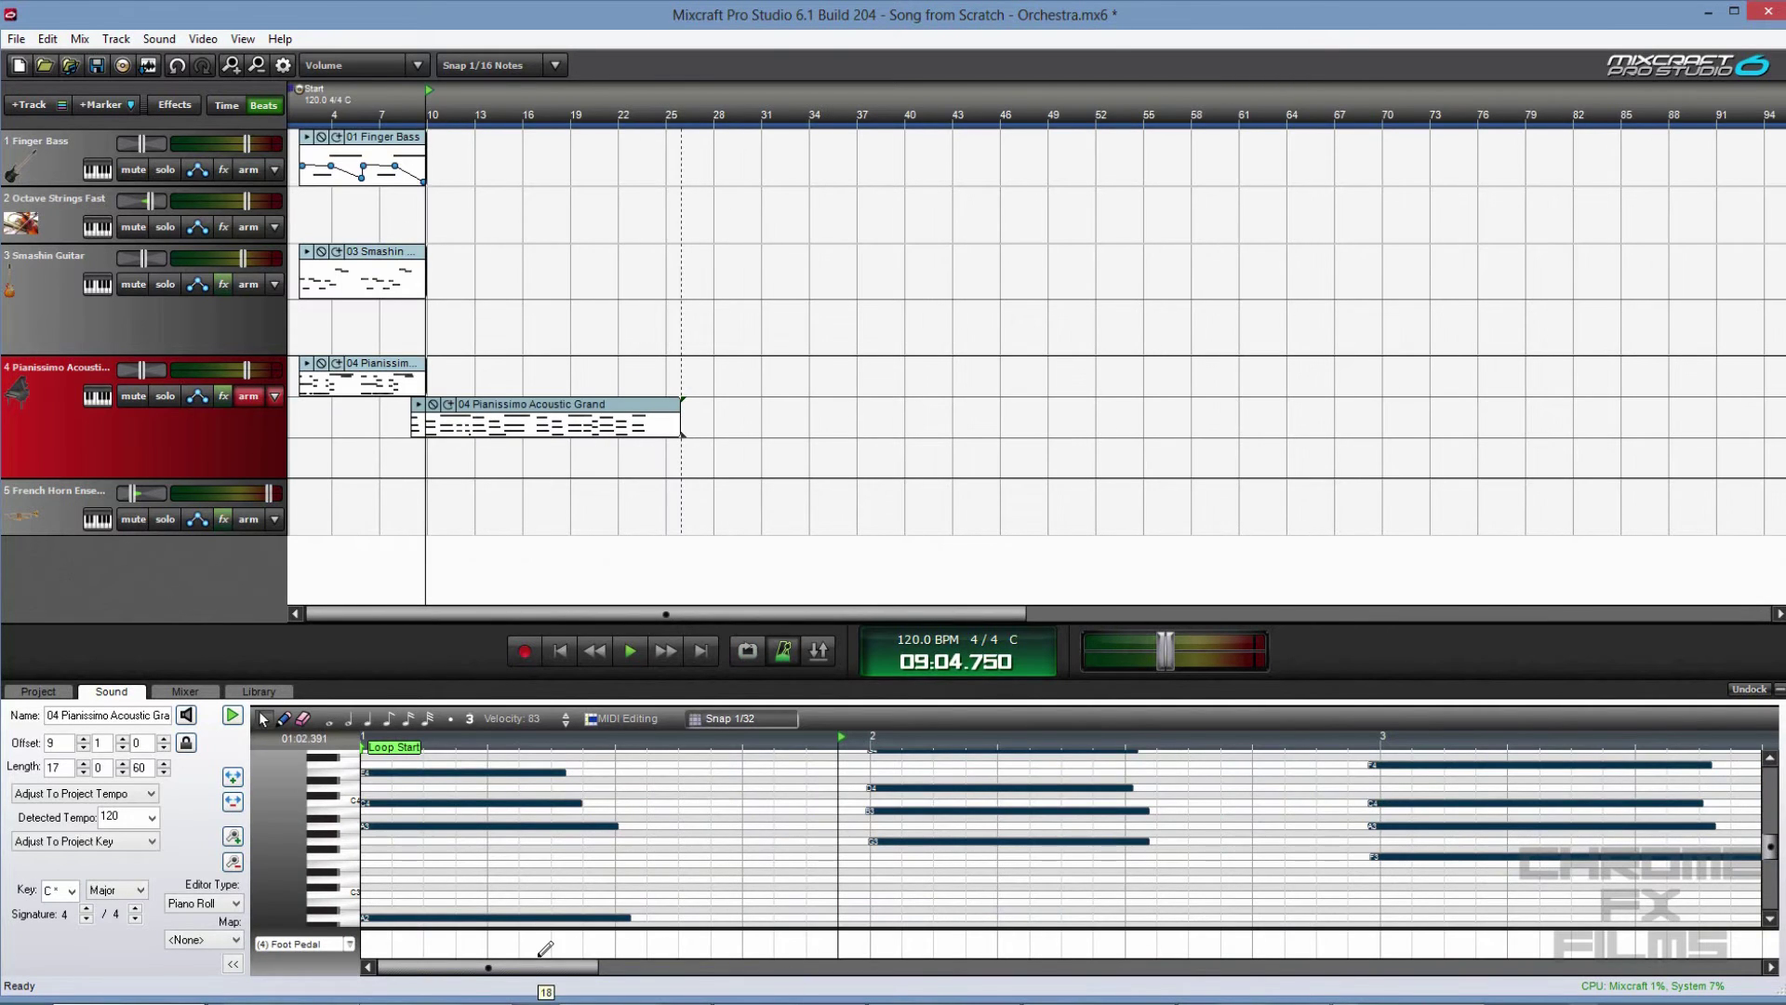
drag(540, 967, 1662, 967)
click(1469, 805)
scroll(1598, 763, down, 2)
drag(1602, 742, 1345, 798)
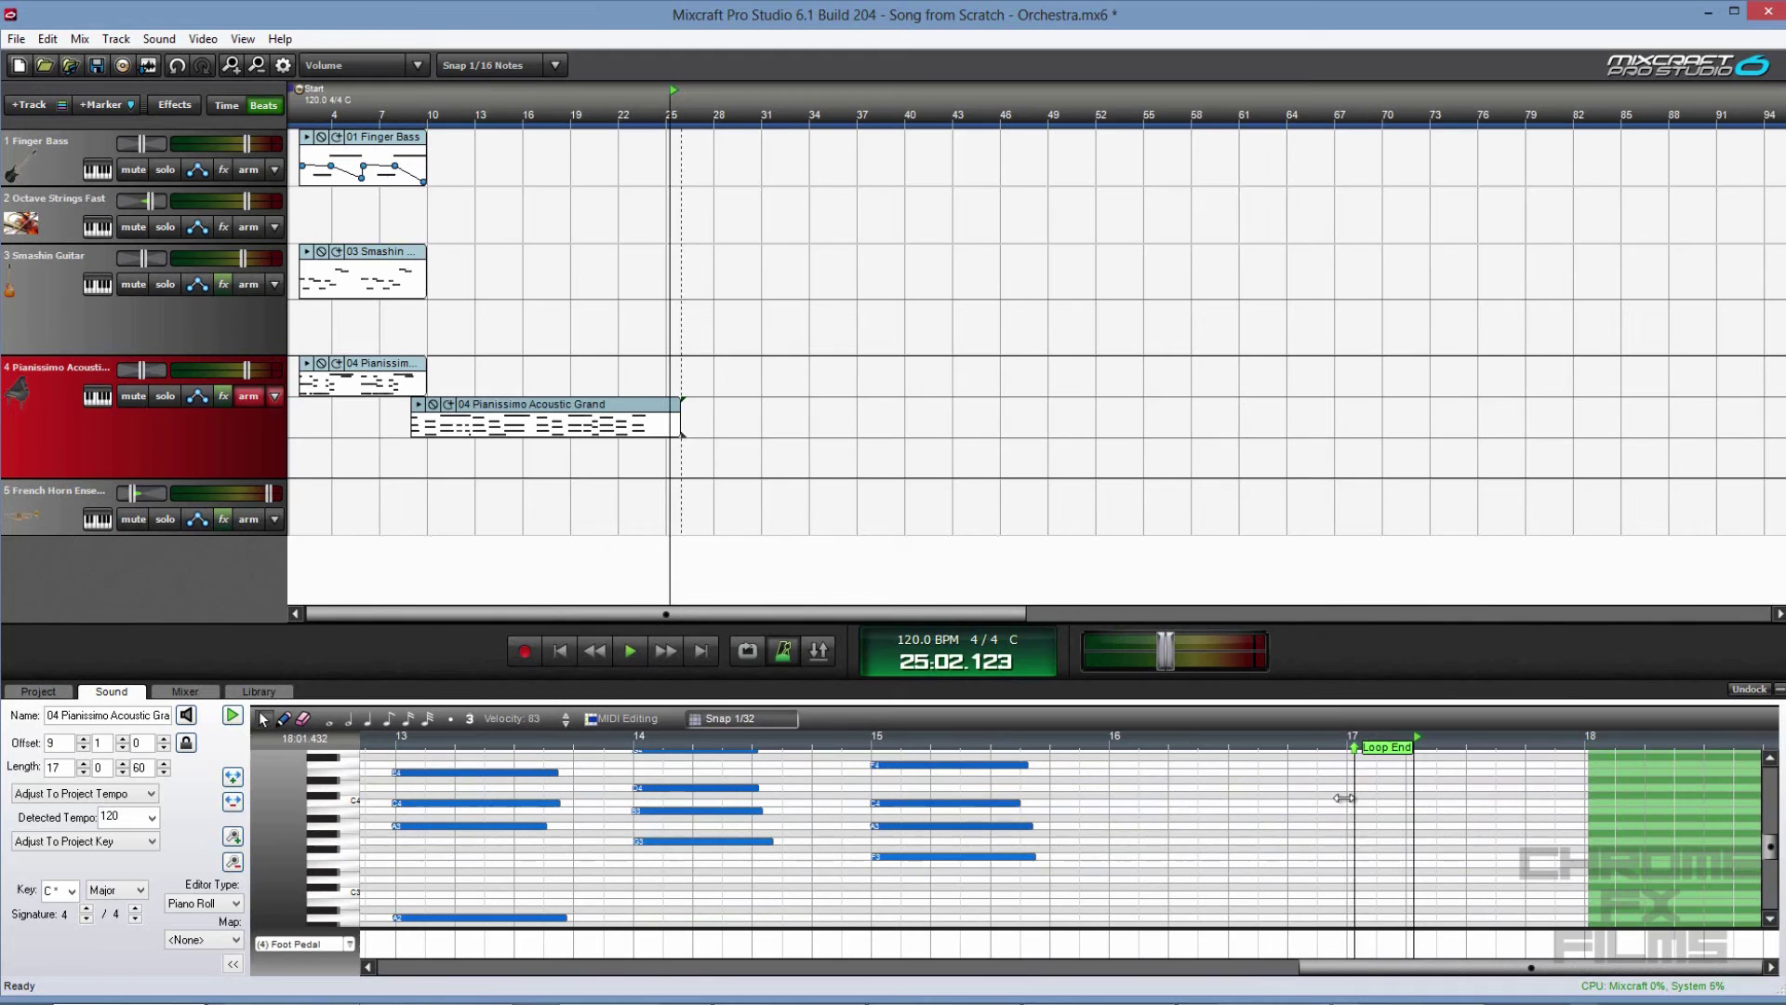
- Move the second piano clip one measure later so it starts at measure 10, where the first piano clip ends
scroll(702, 566, up, 5)
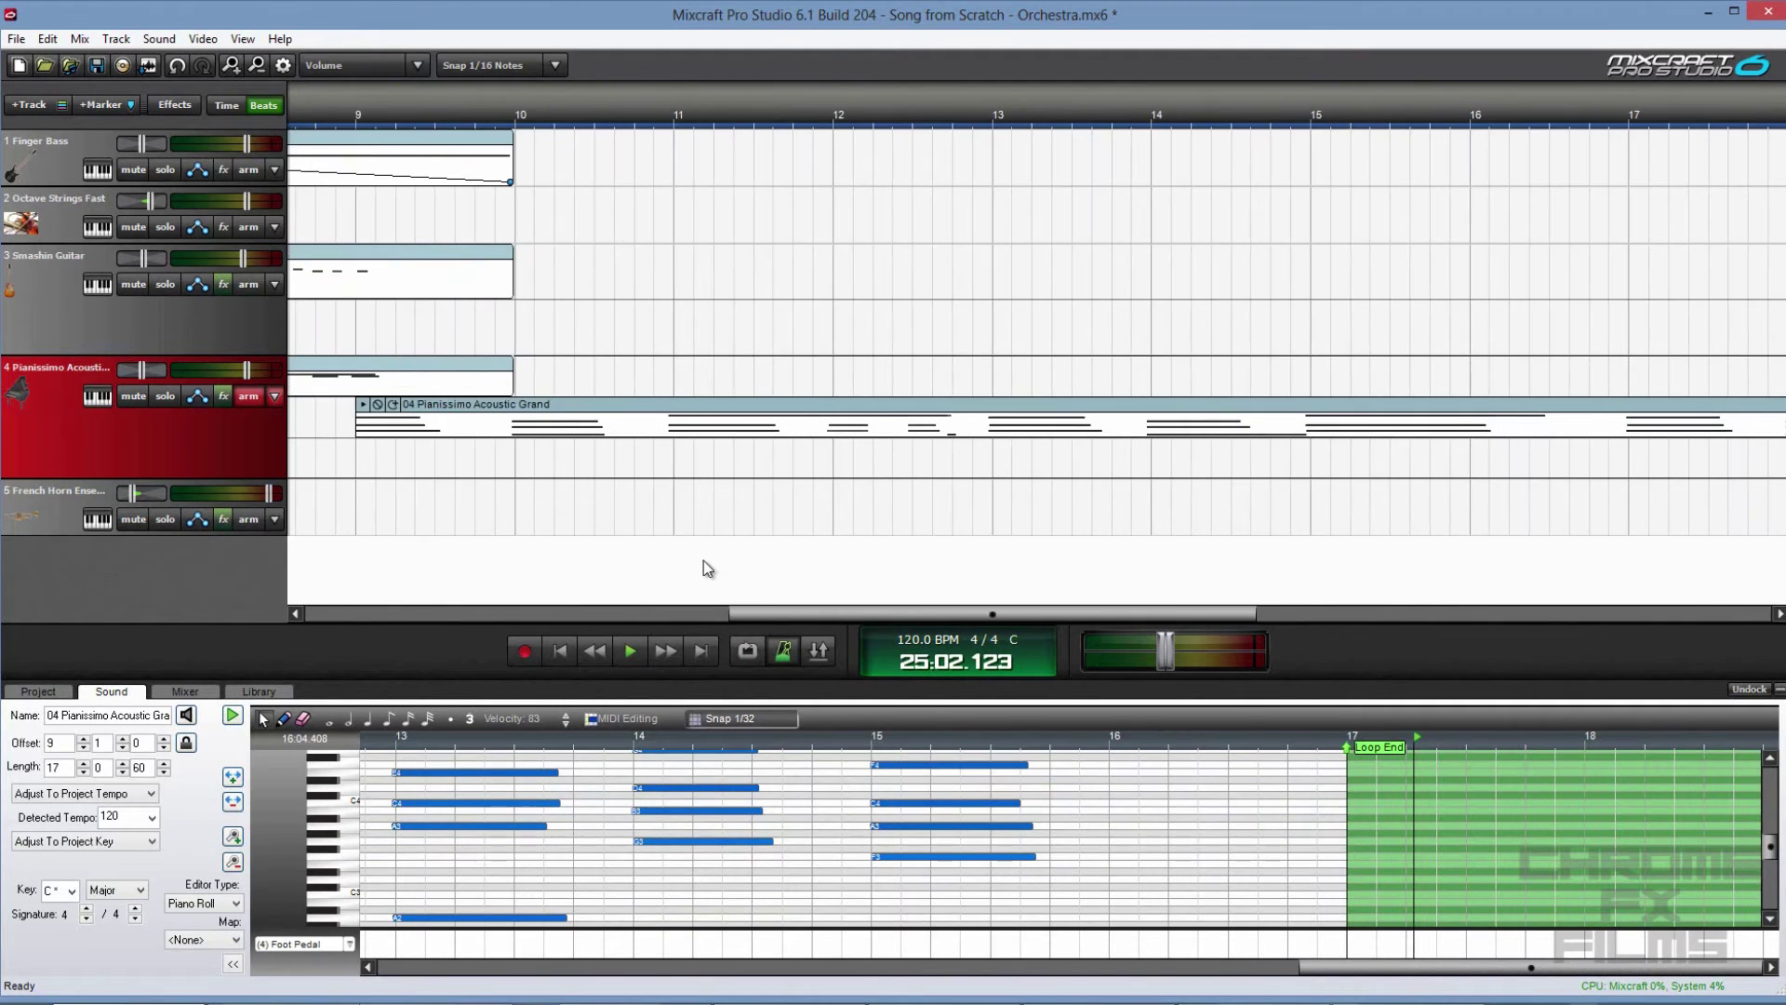
scroll(672, 567, down, 2)
drag(704, 406, 796, 407)
scroll(386, 405, down, 2)
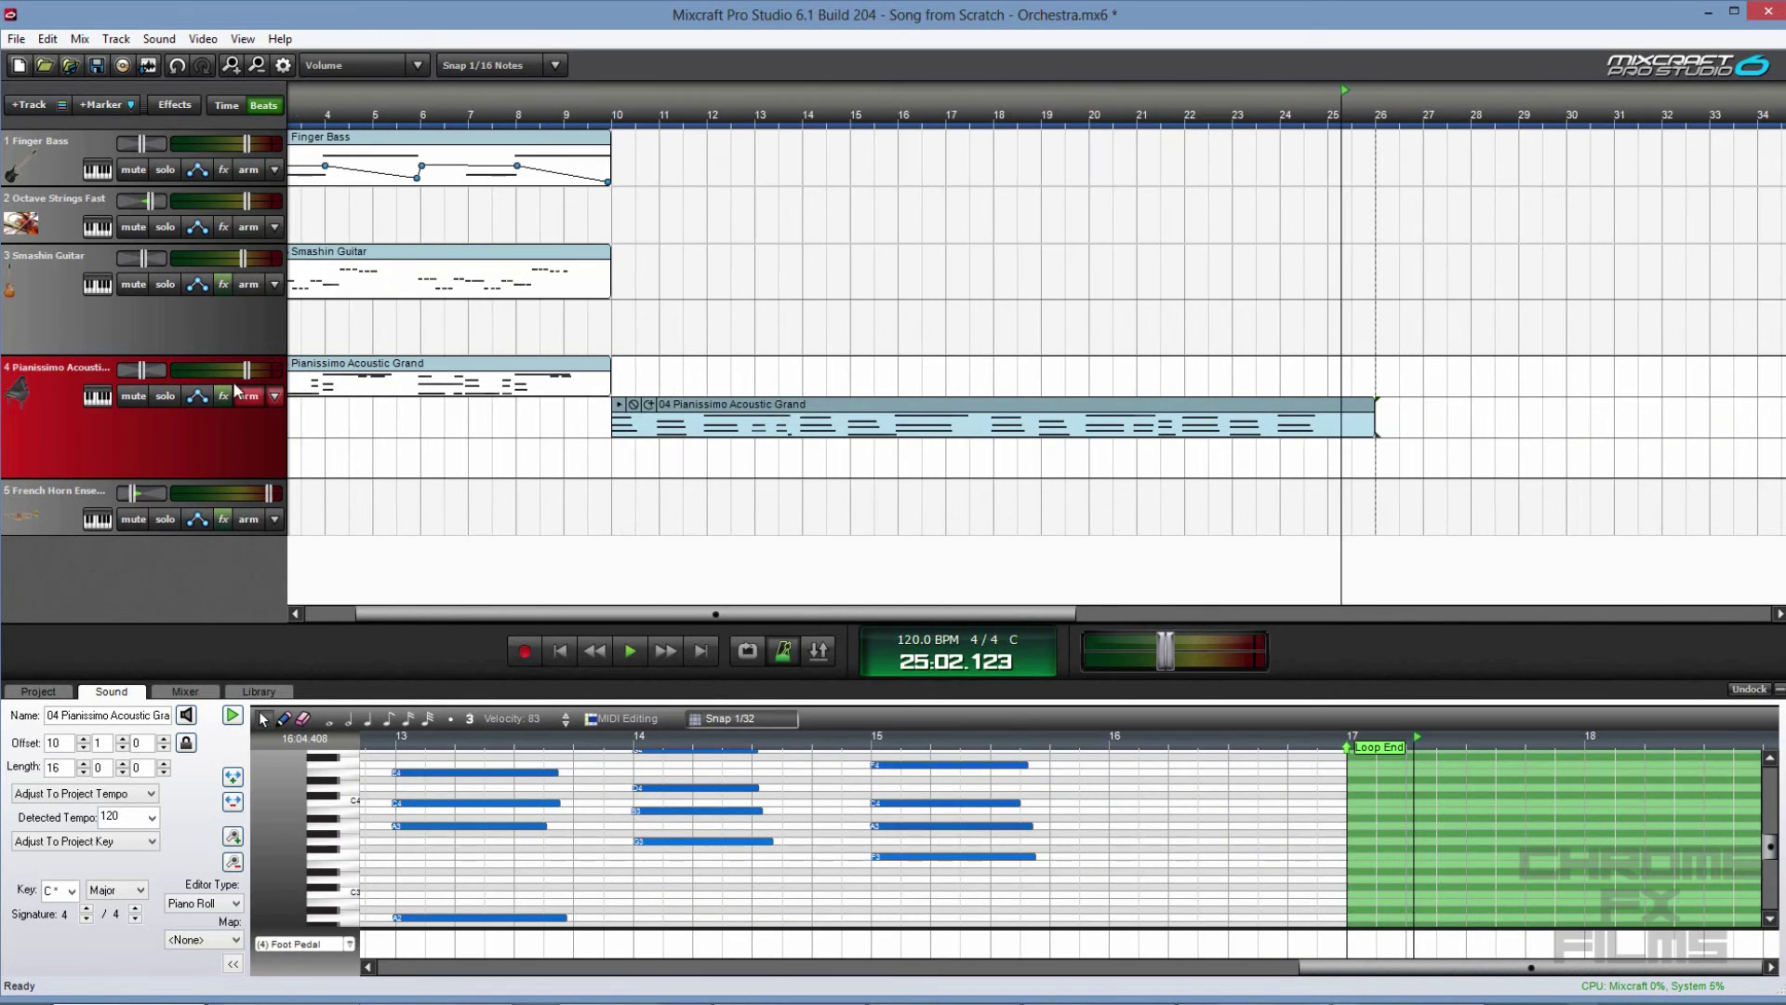
- Record a French Horn Ensemble part from measure 9 to measure 26
click(261, 528)
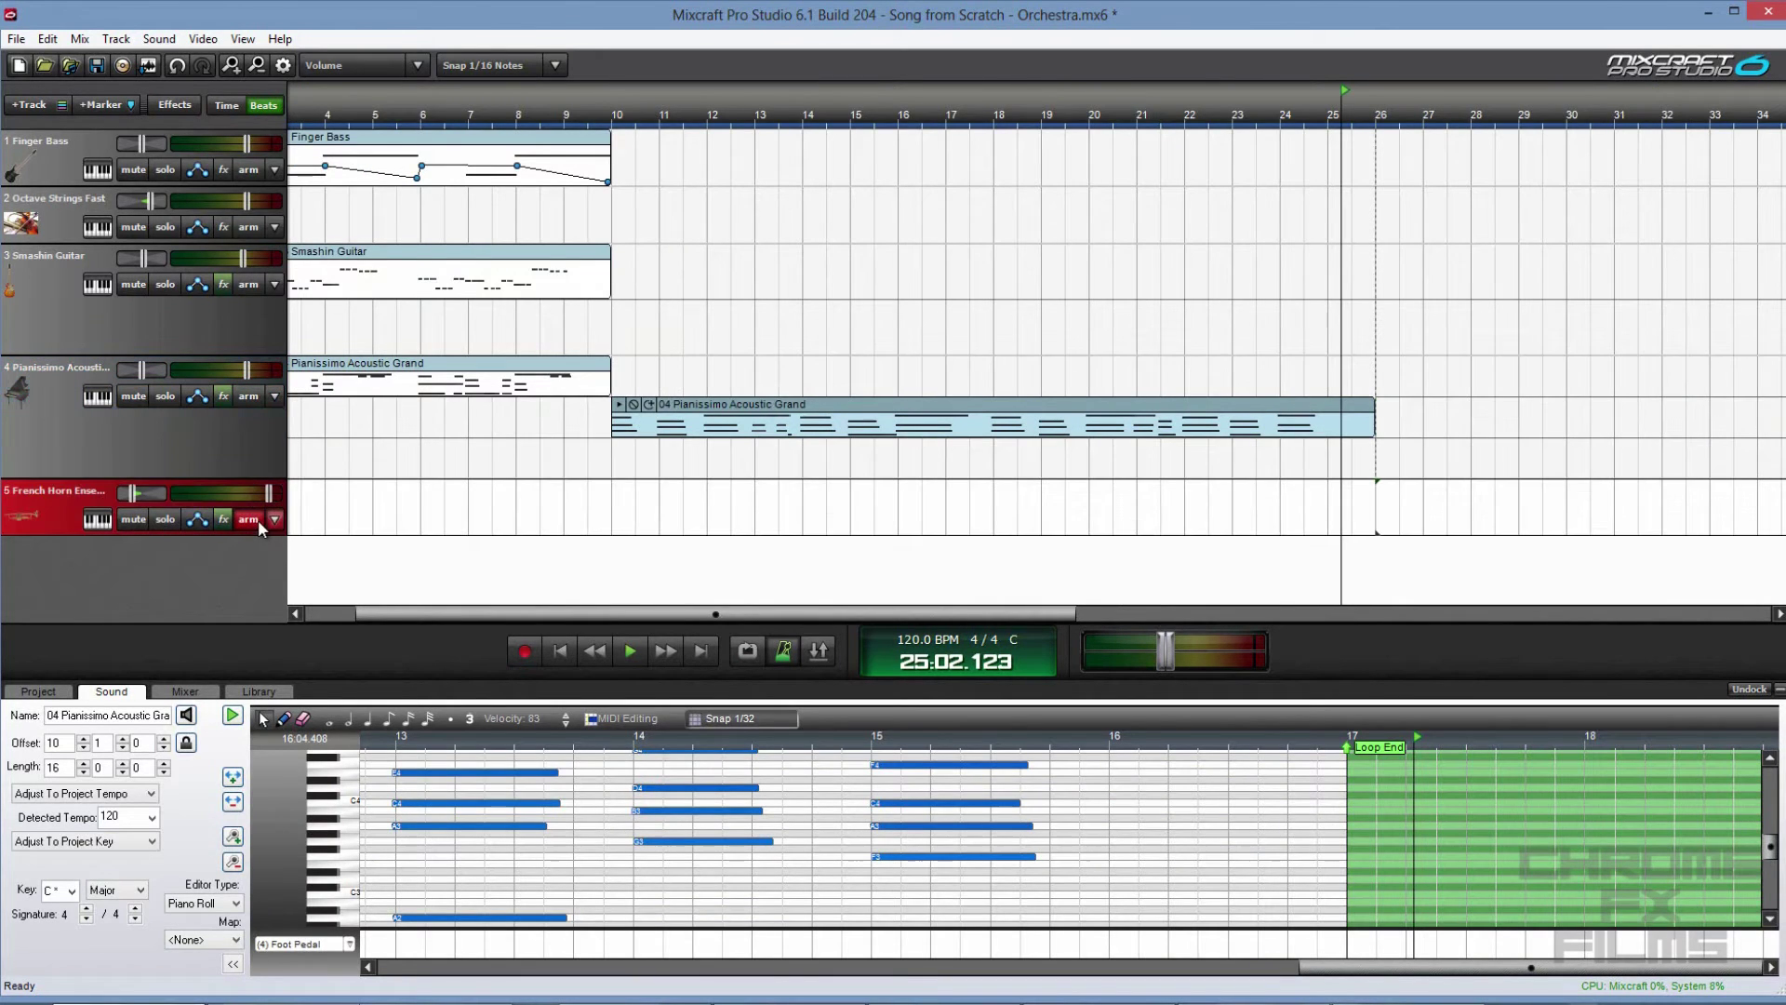
click(570, 508)
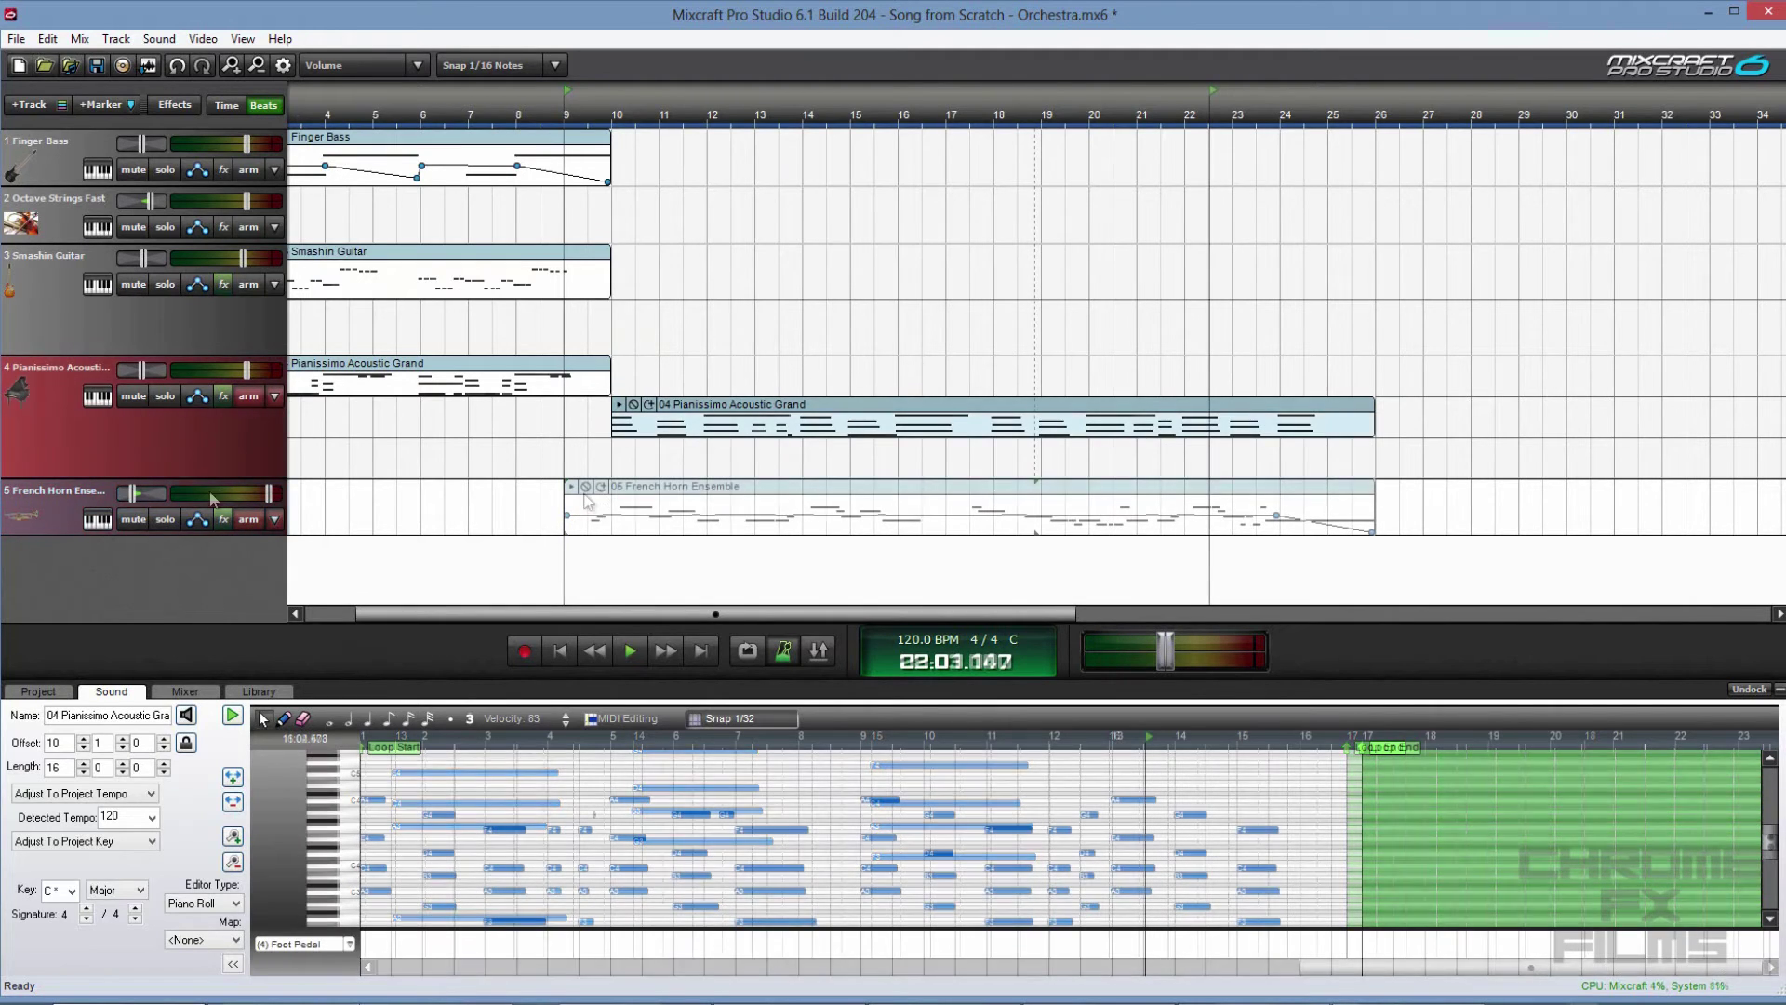
- Arm only the Octave Strings Fast track and record a strings part from measure 9 to measure 26
click(249, 227)
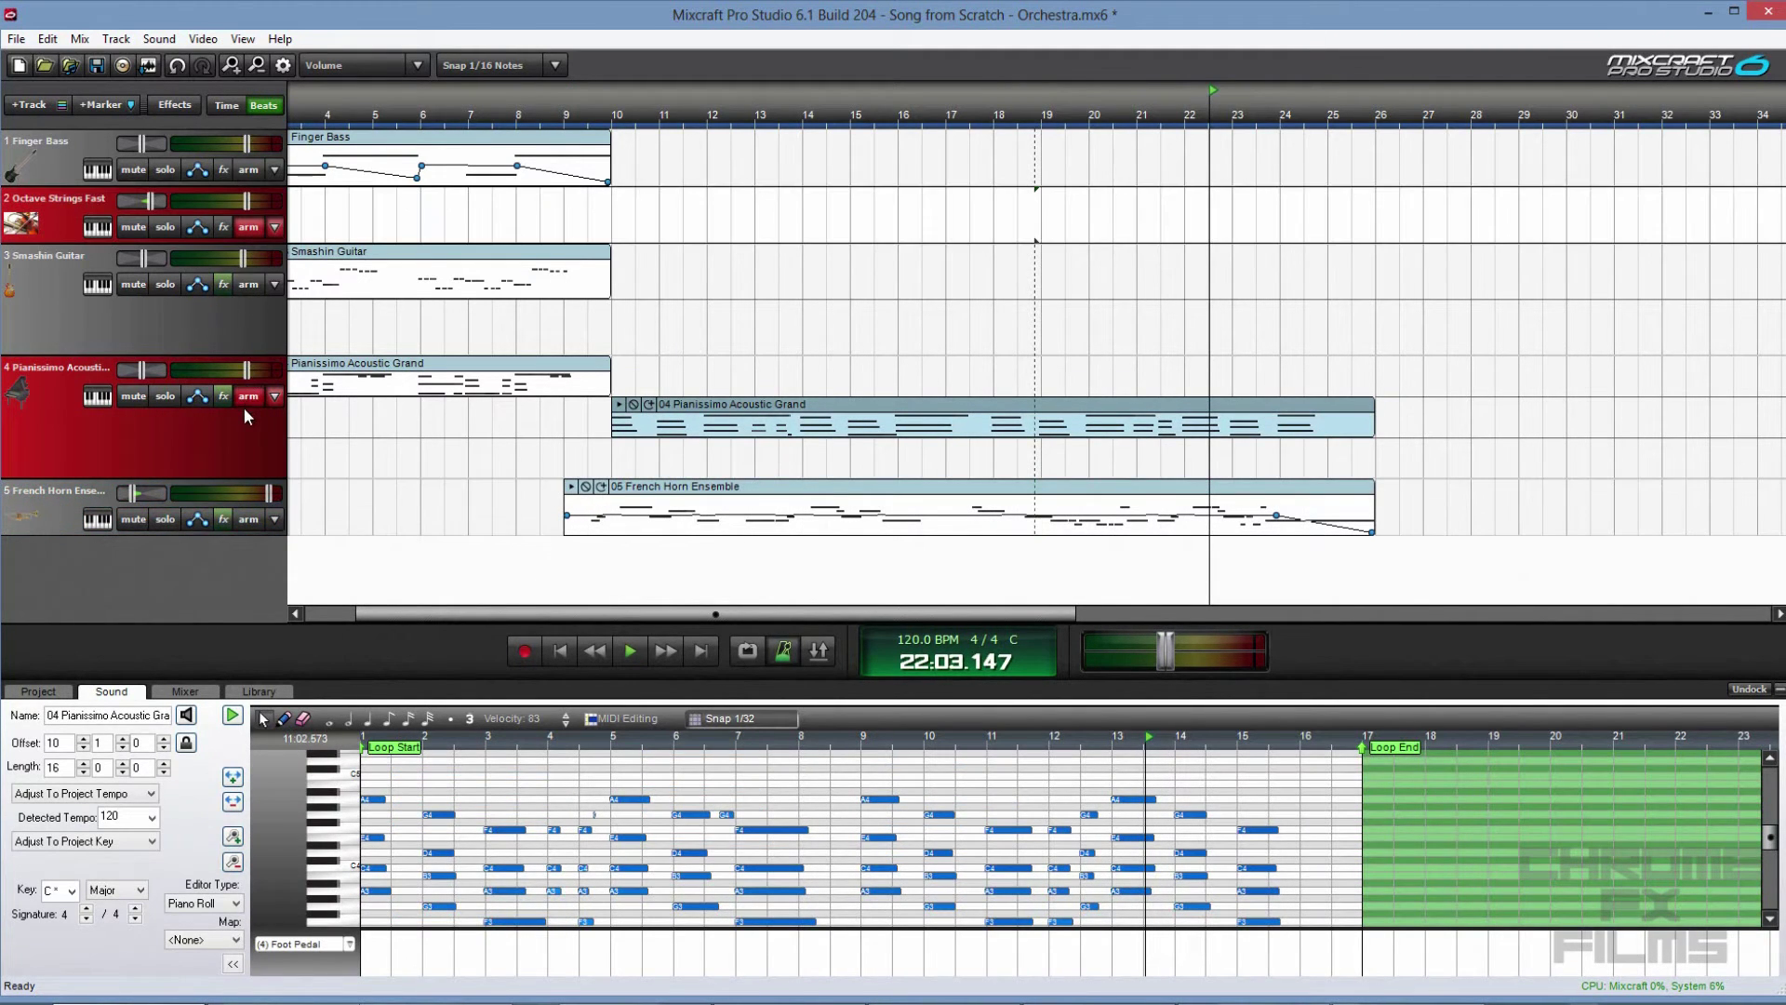
click(249, 396)
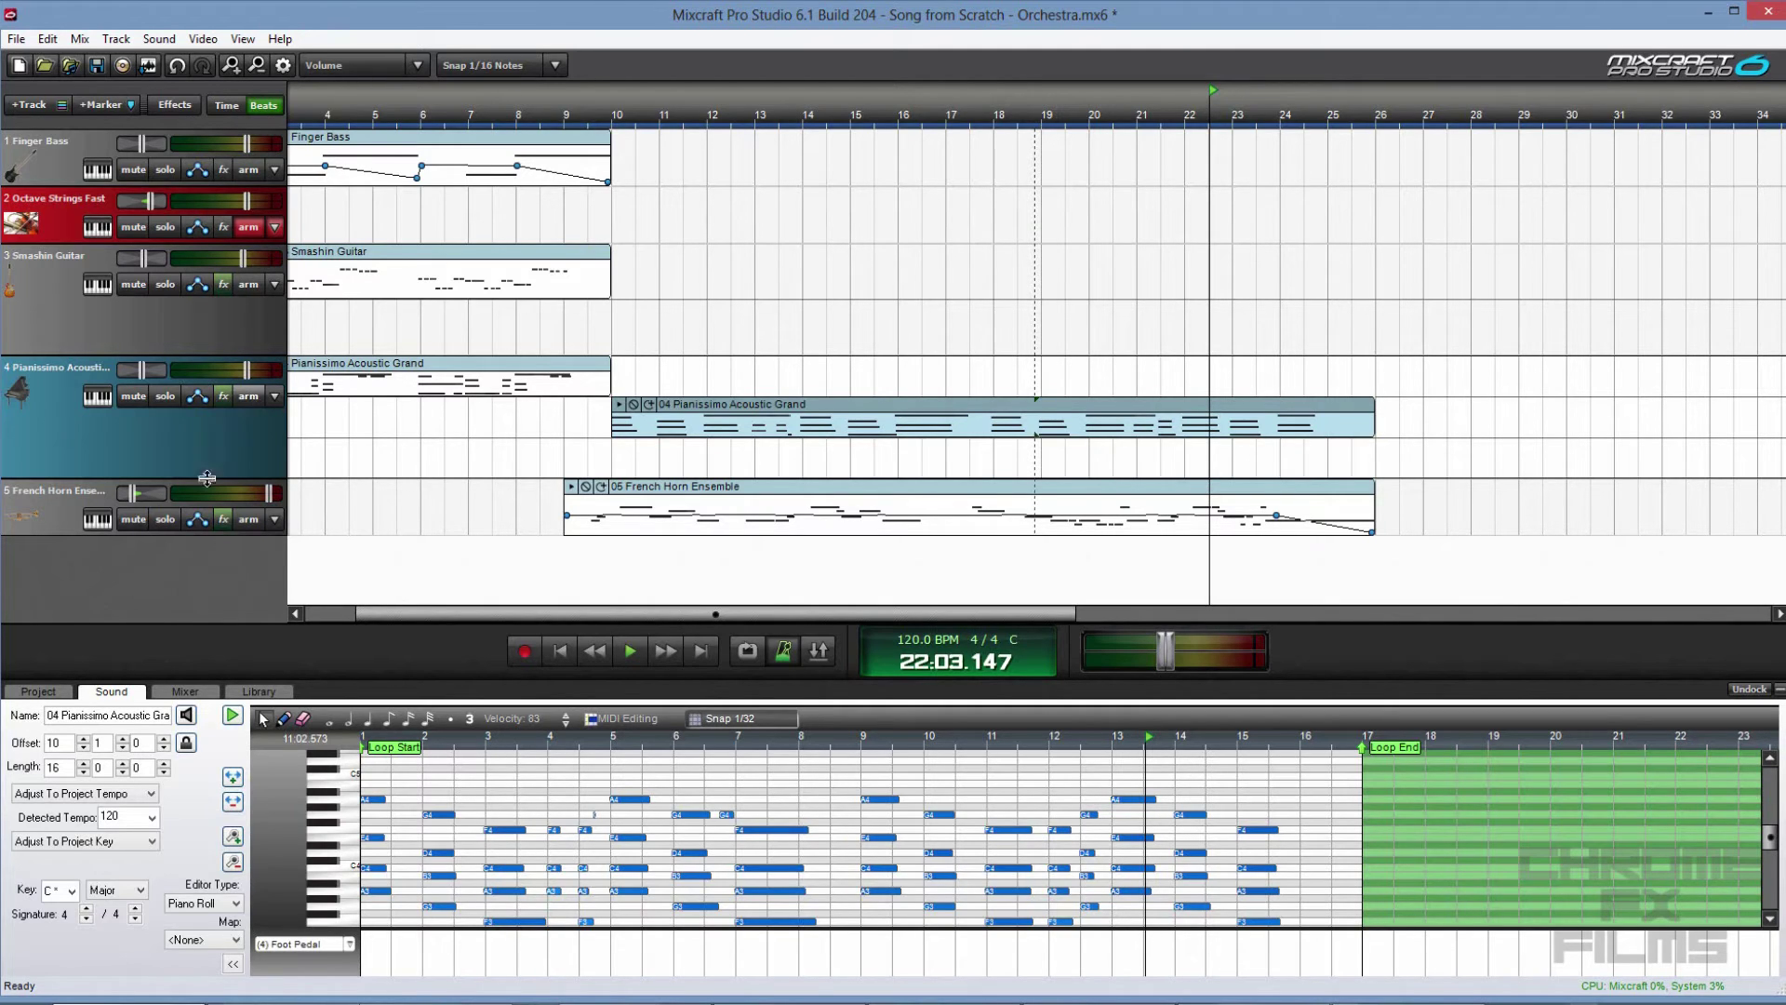
click(566, 234)
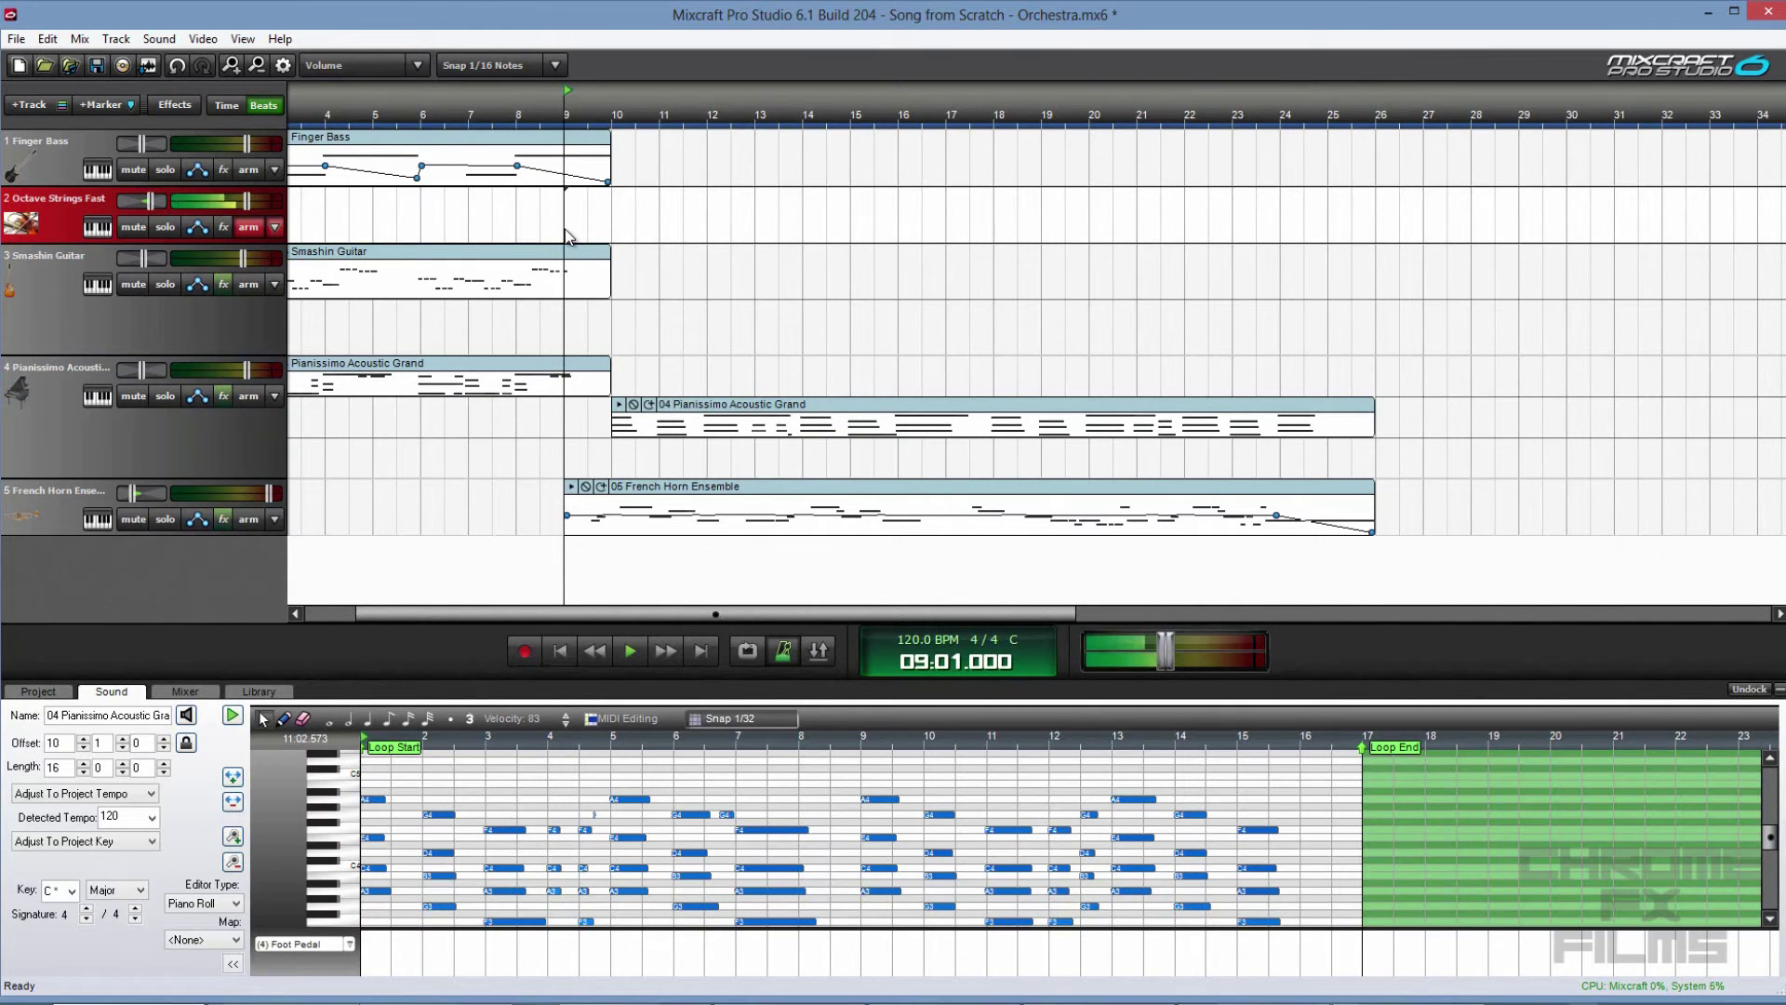
key(r)
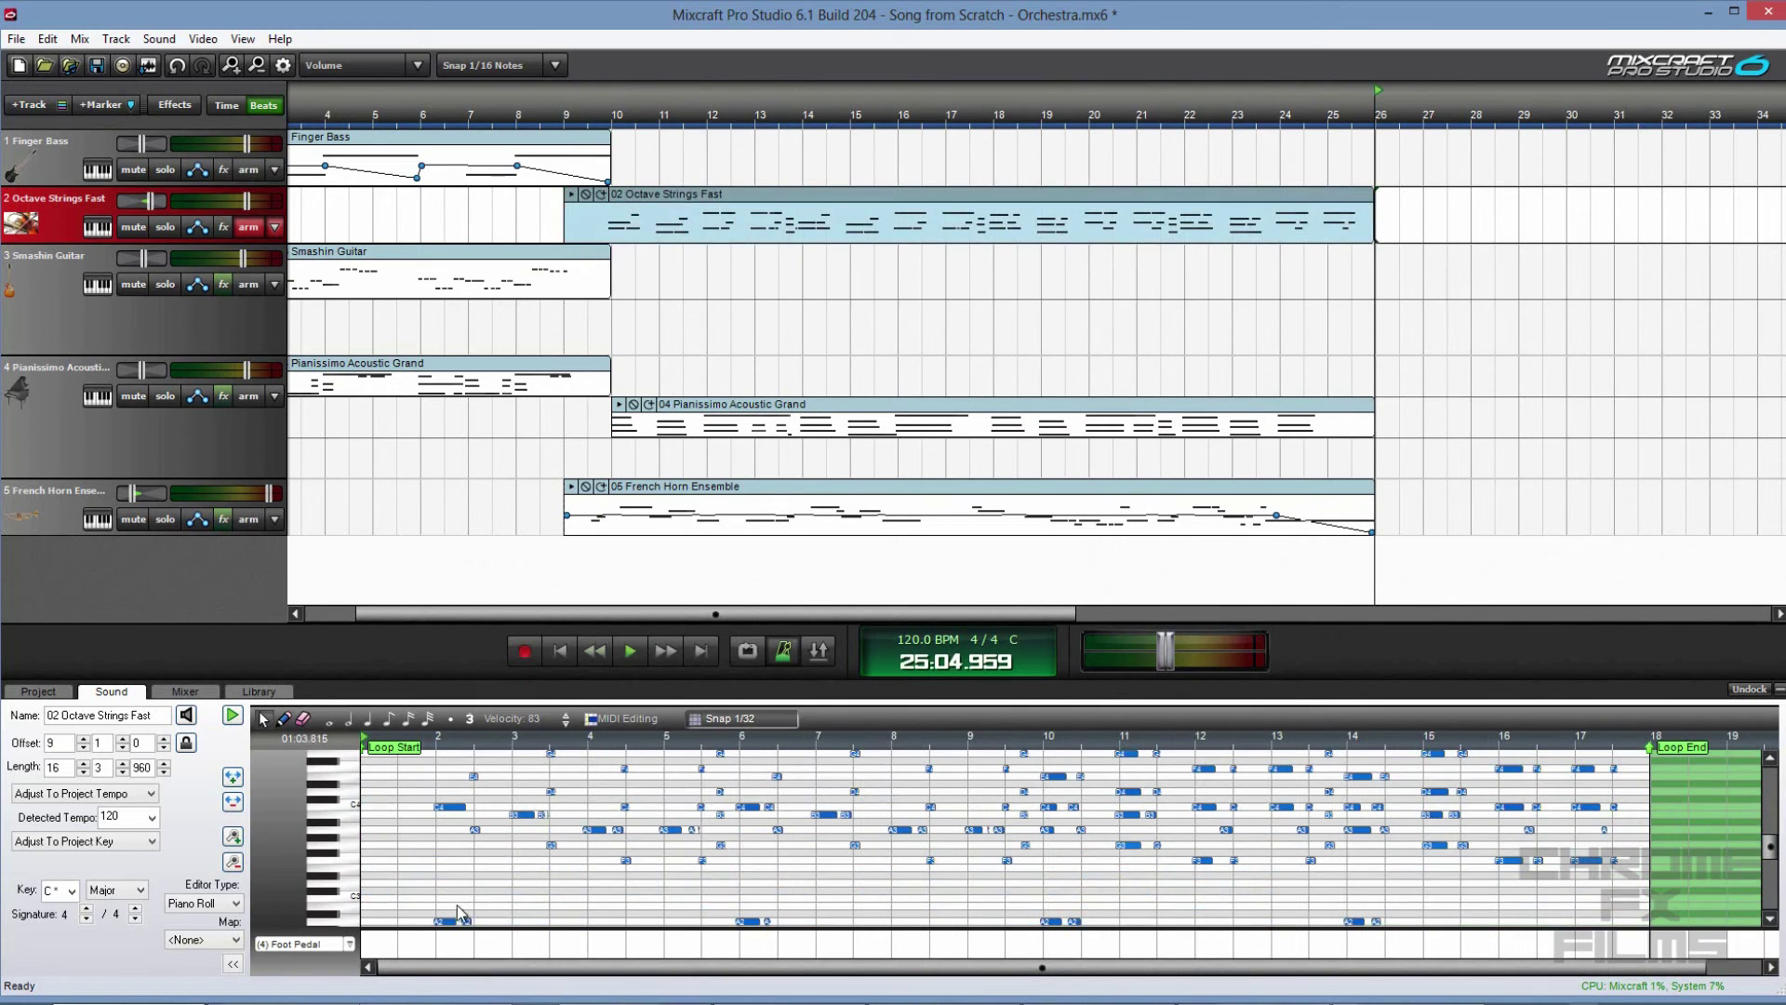
- Shift all notes in the Octave Strings Fast clip one measure earlier so they begin at measure 1 of the clip
click(516, 904)
scroll(521, 968, up, 5)
click(706, 842)
drag(423, 621, 430, 232)
scroll(338, 688, up, 3)
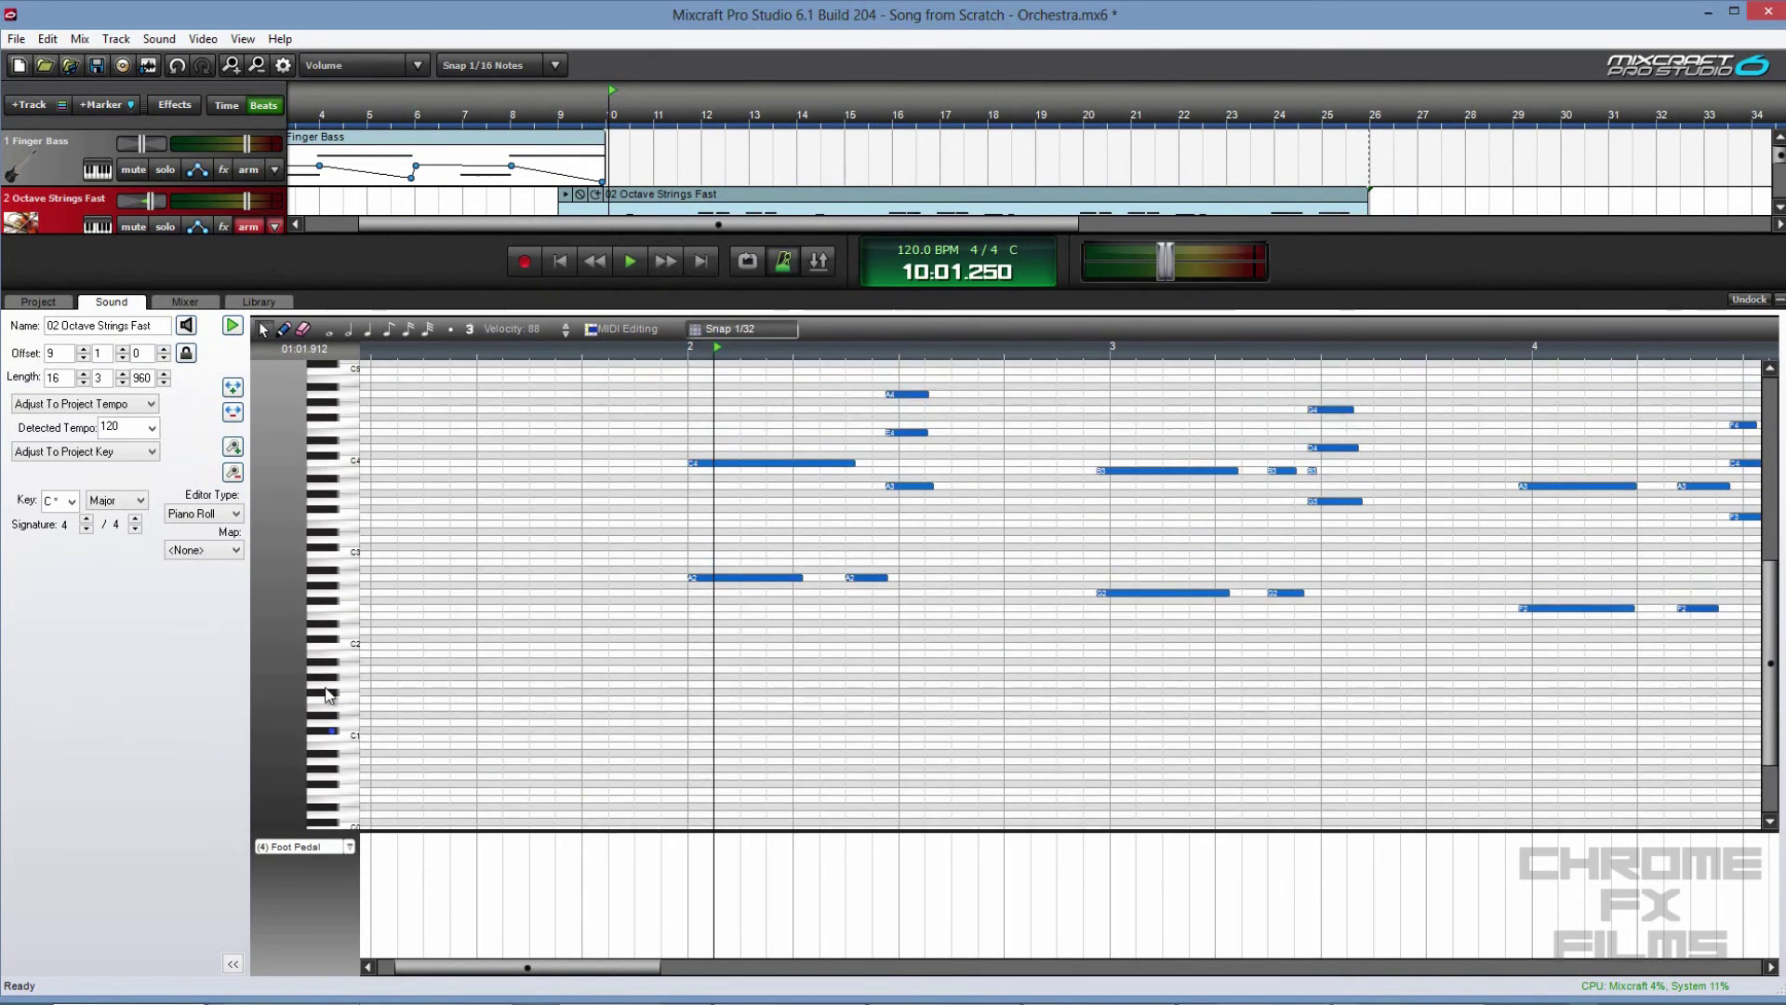
drag(702, 538, 369, 540)
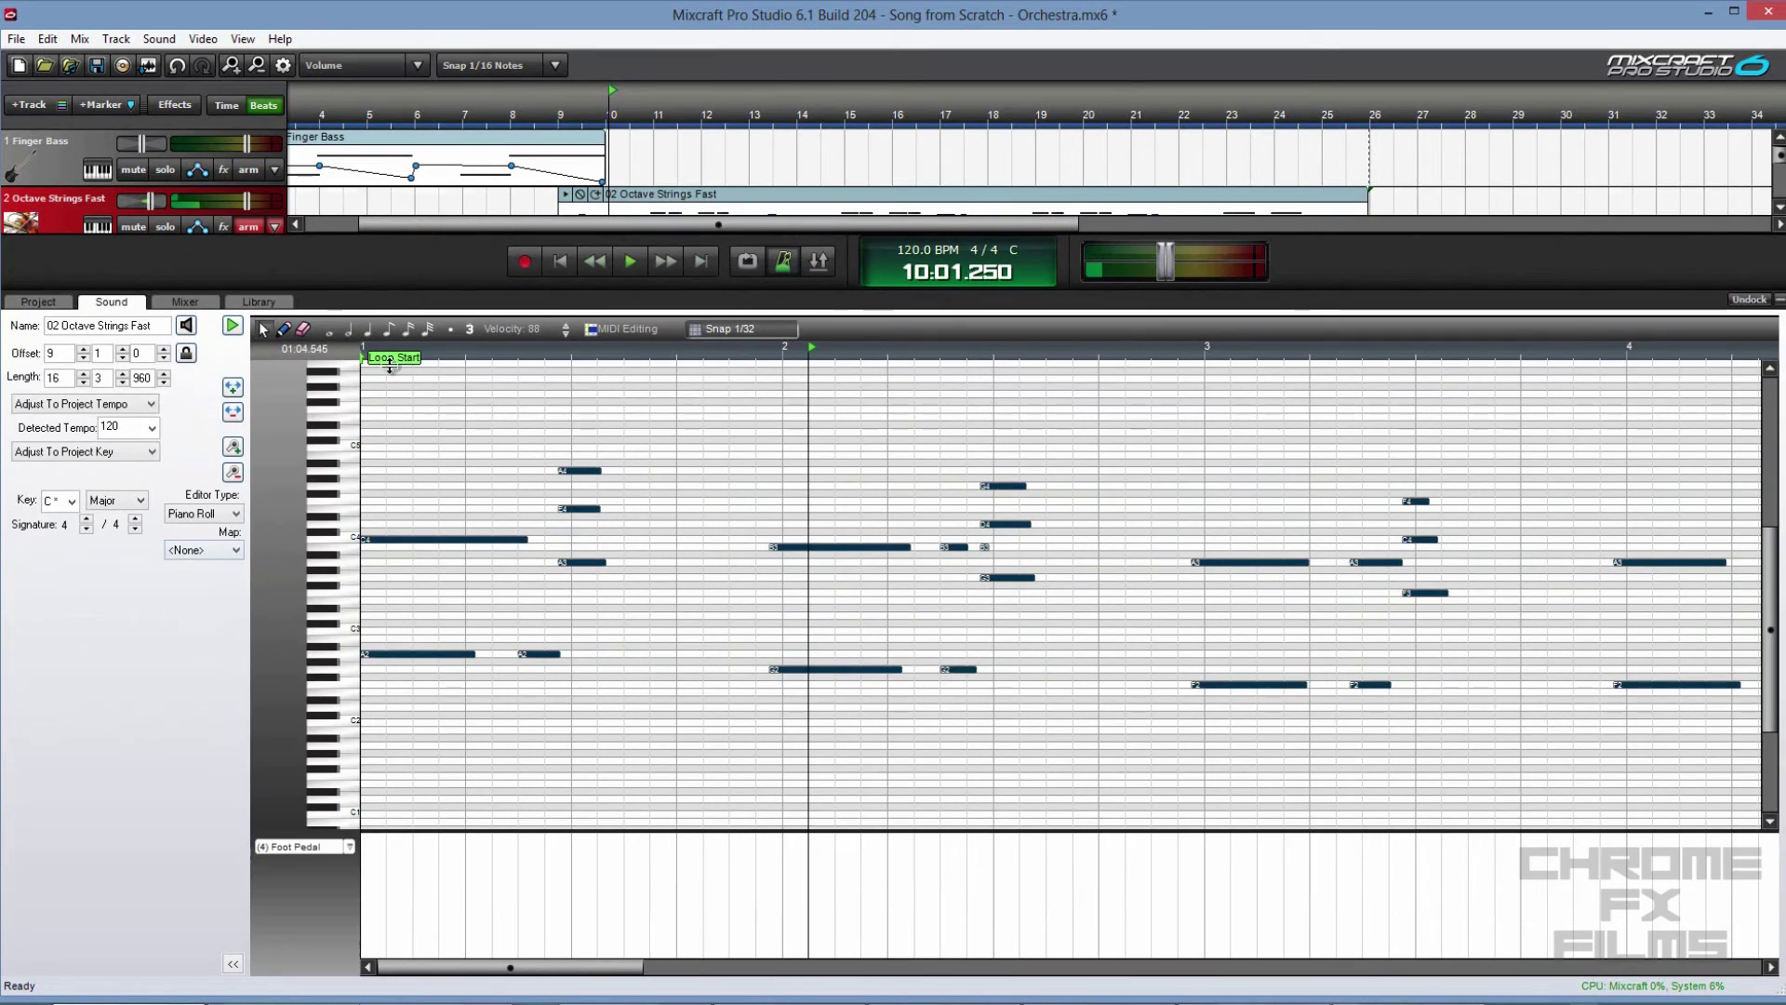
- Move the Octave Strings Fast clip to start at measure 10 and set its loop end to measure 17
drag(400, 234, 403, 414)
mouse_move(656, 210)
mouse_down()
mouse_move(713, 211)
mouse_move(687, 206)
mouse_up()
scroll(712, 206, up, 4)
drag(592, 968, 1538, 610)
click(1537, 610)
drag(1590, 533, 1243, 532)
scroll(947, 270, down, 3)
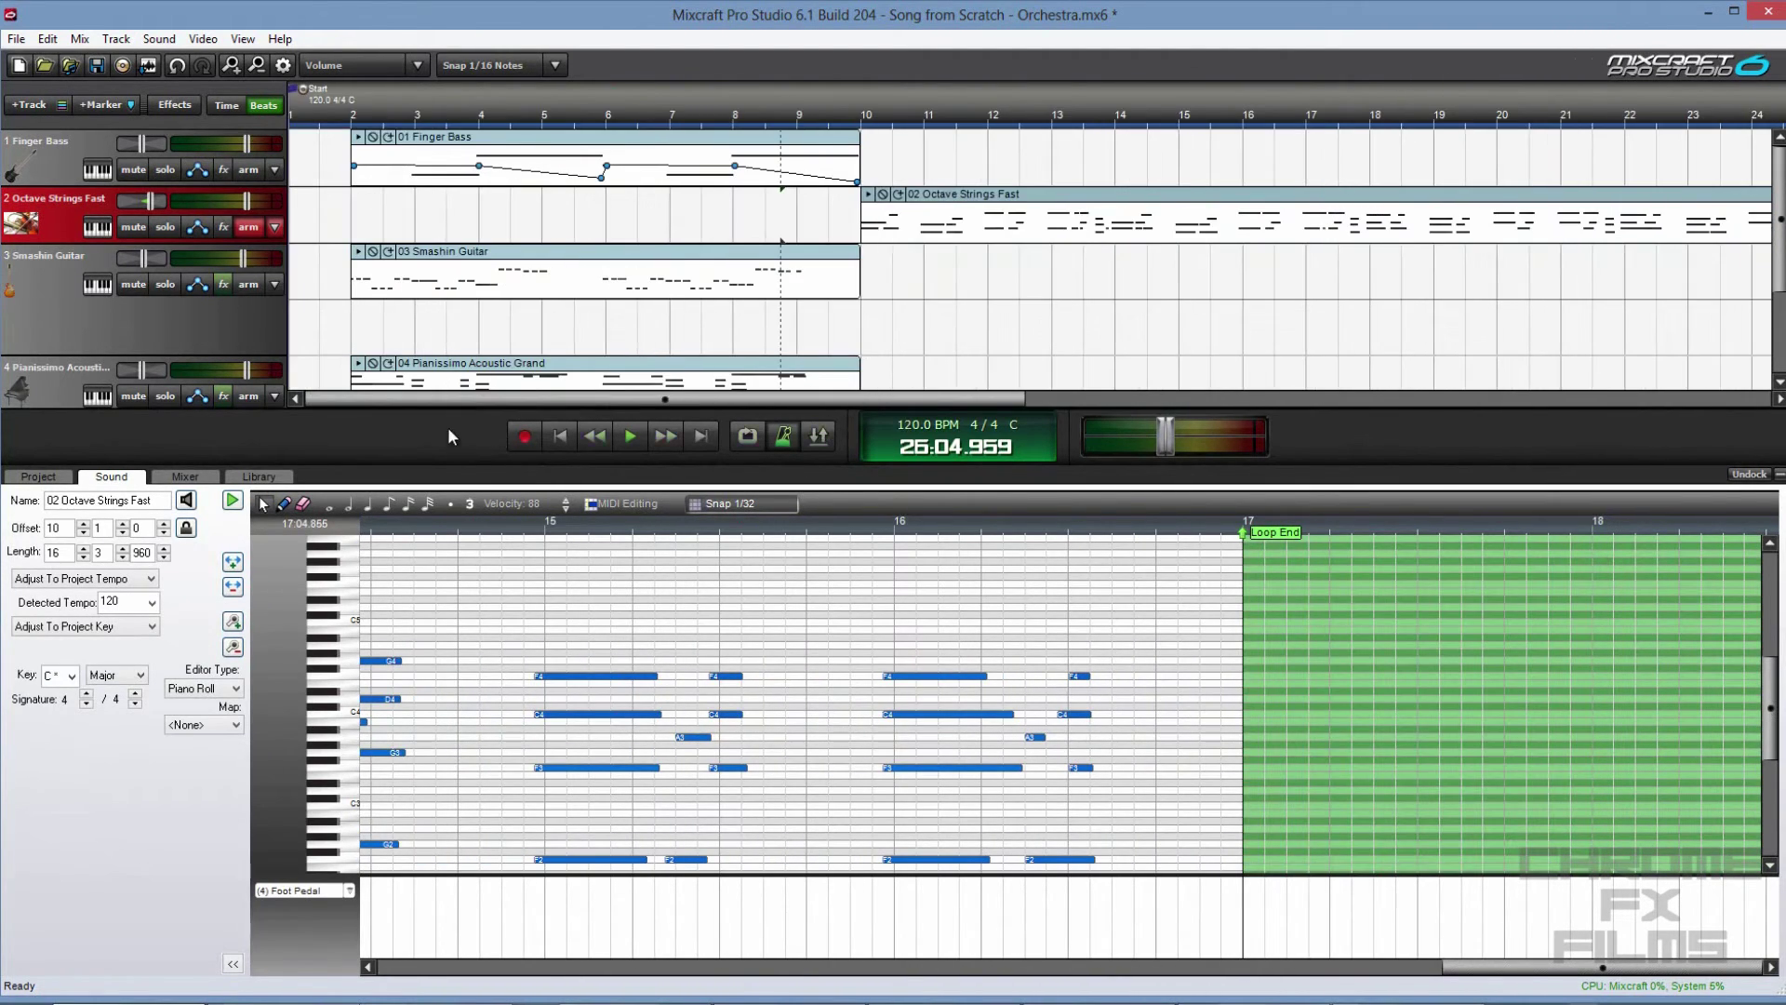
- Place the playhead in measure 9 and add the Acoustica Pro Studio Reverb effect to the Octave Strings Fast track
drag(453, 441, 453, 656)
scroll(722, 418, down, 2)
click(684, 104)
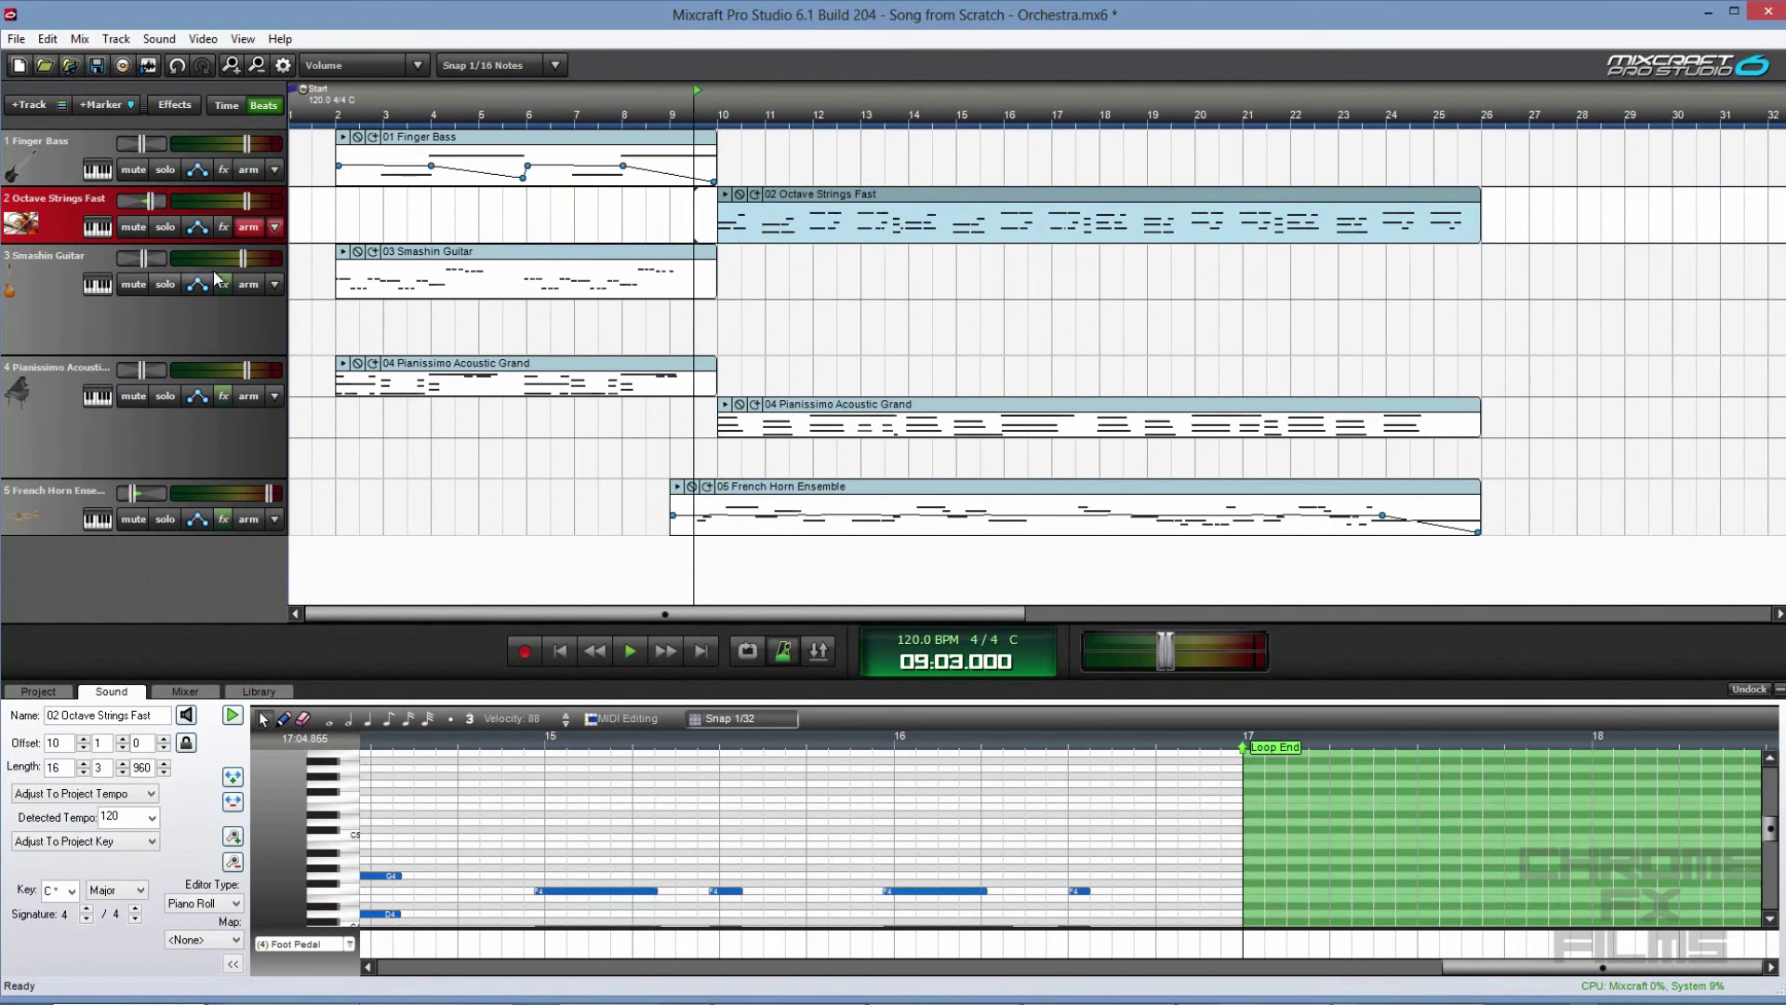
click(223, 227)
click(512, 243)
click(558, 443)
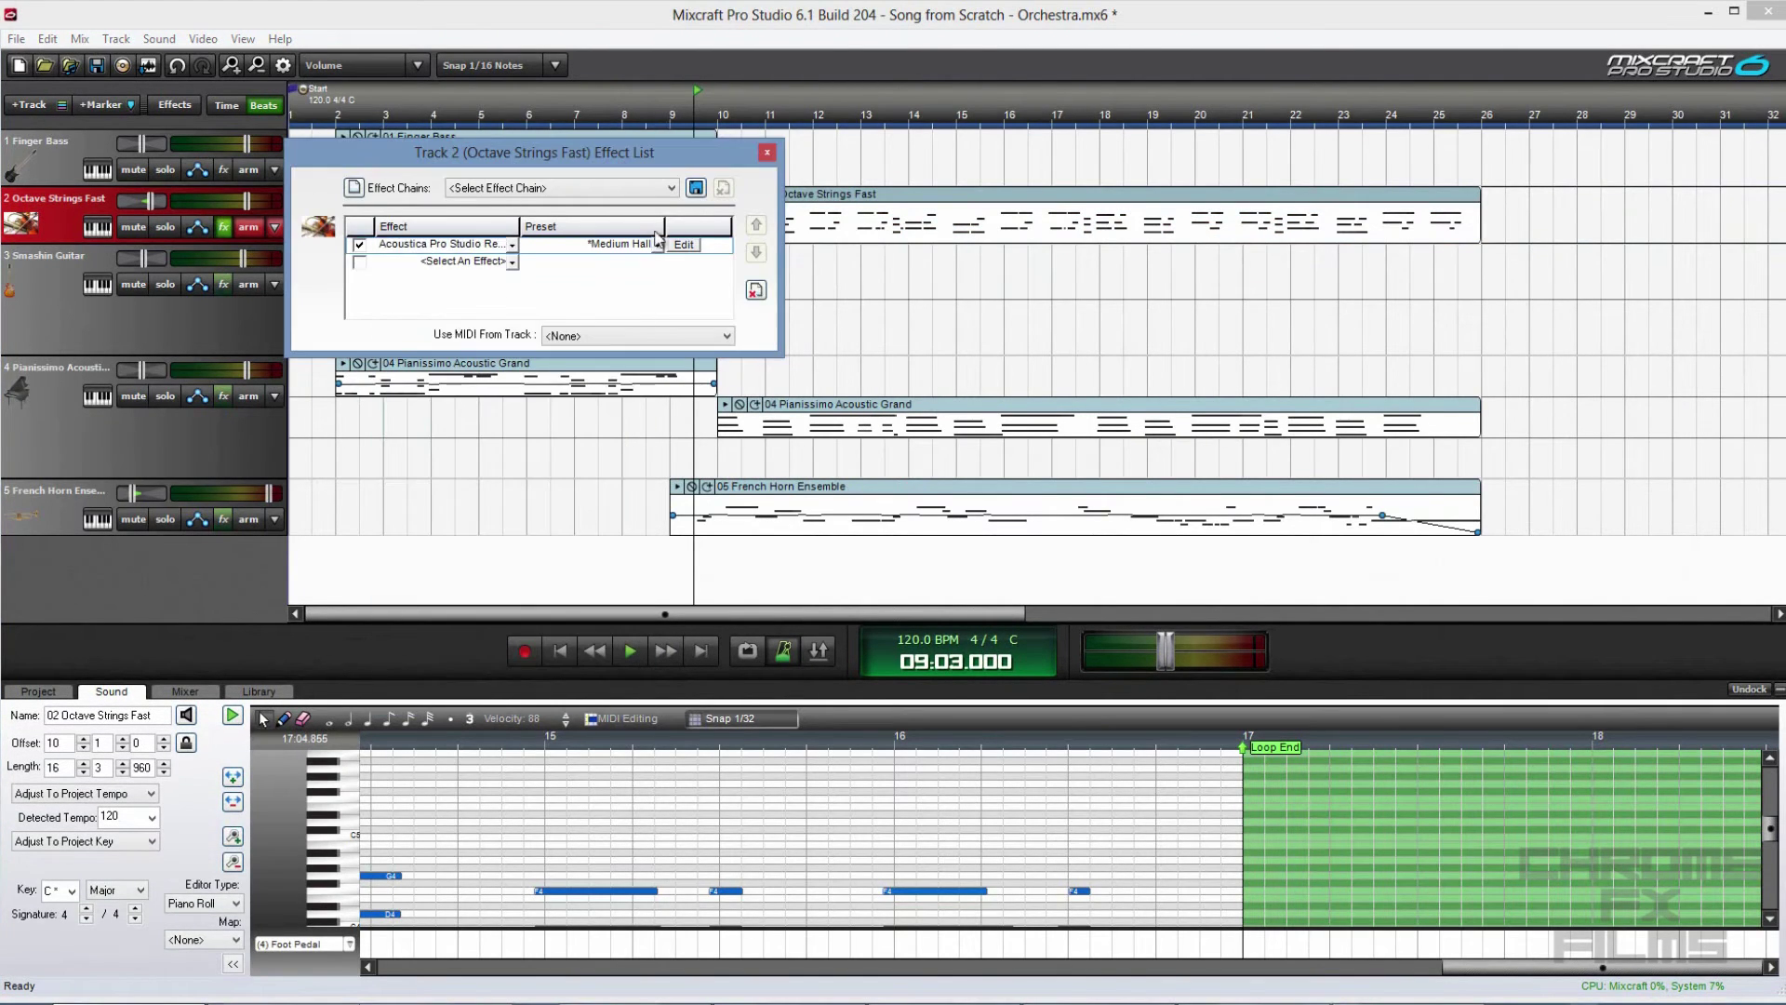
click(766, 153)
- Play the mix, open the Pianissimo Acoustic Grand clip starting at measure 10 in an enlarged piano roll, and display its note-on velocities
key(space)
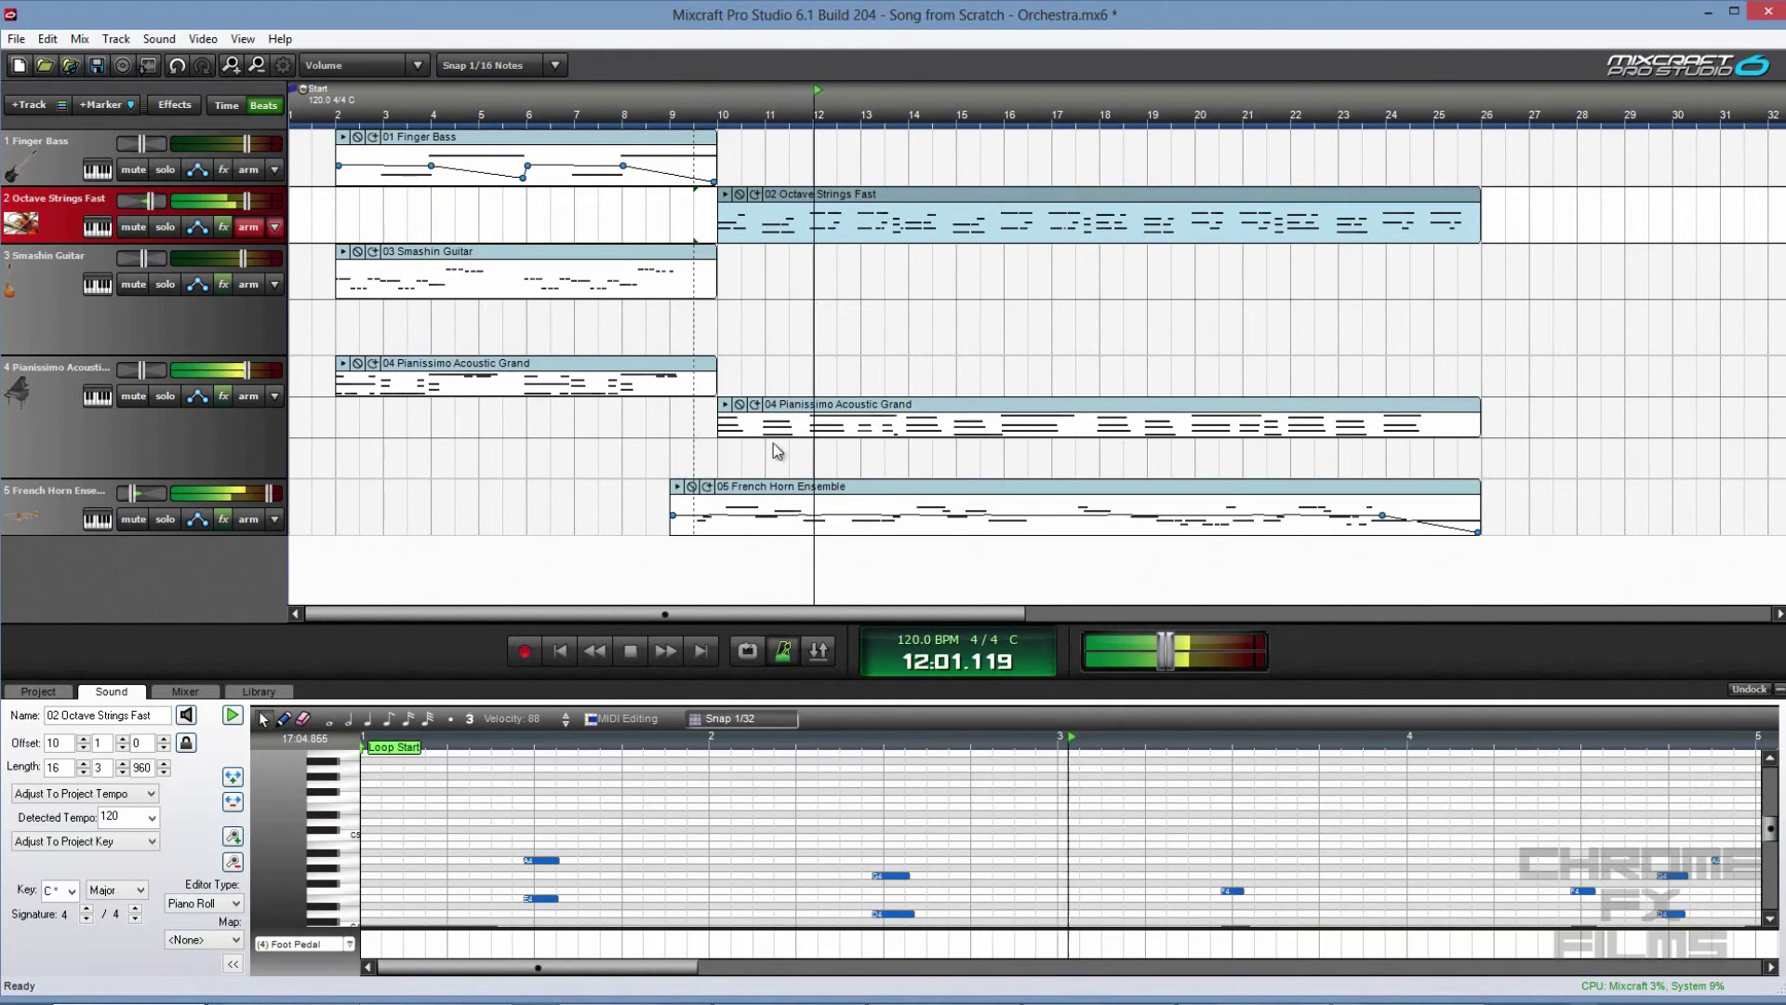
click(809, 406)
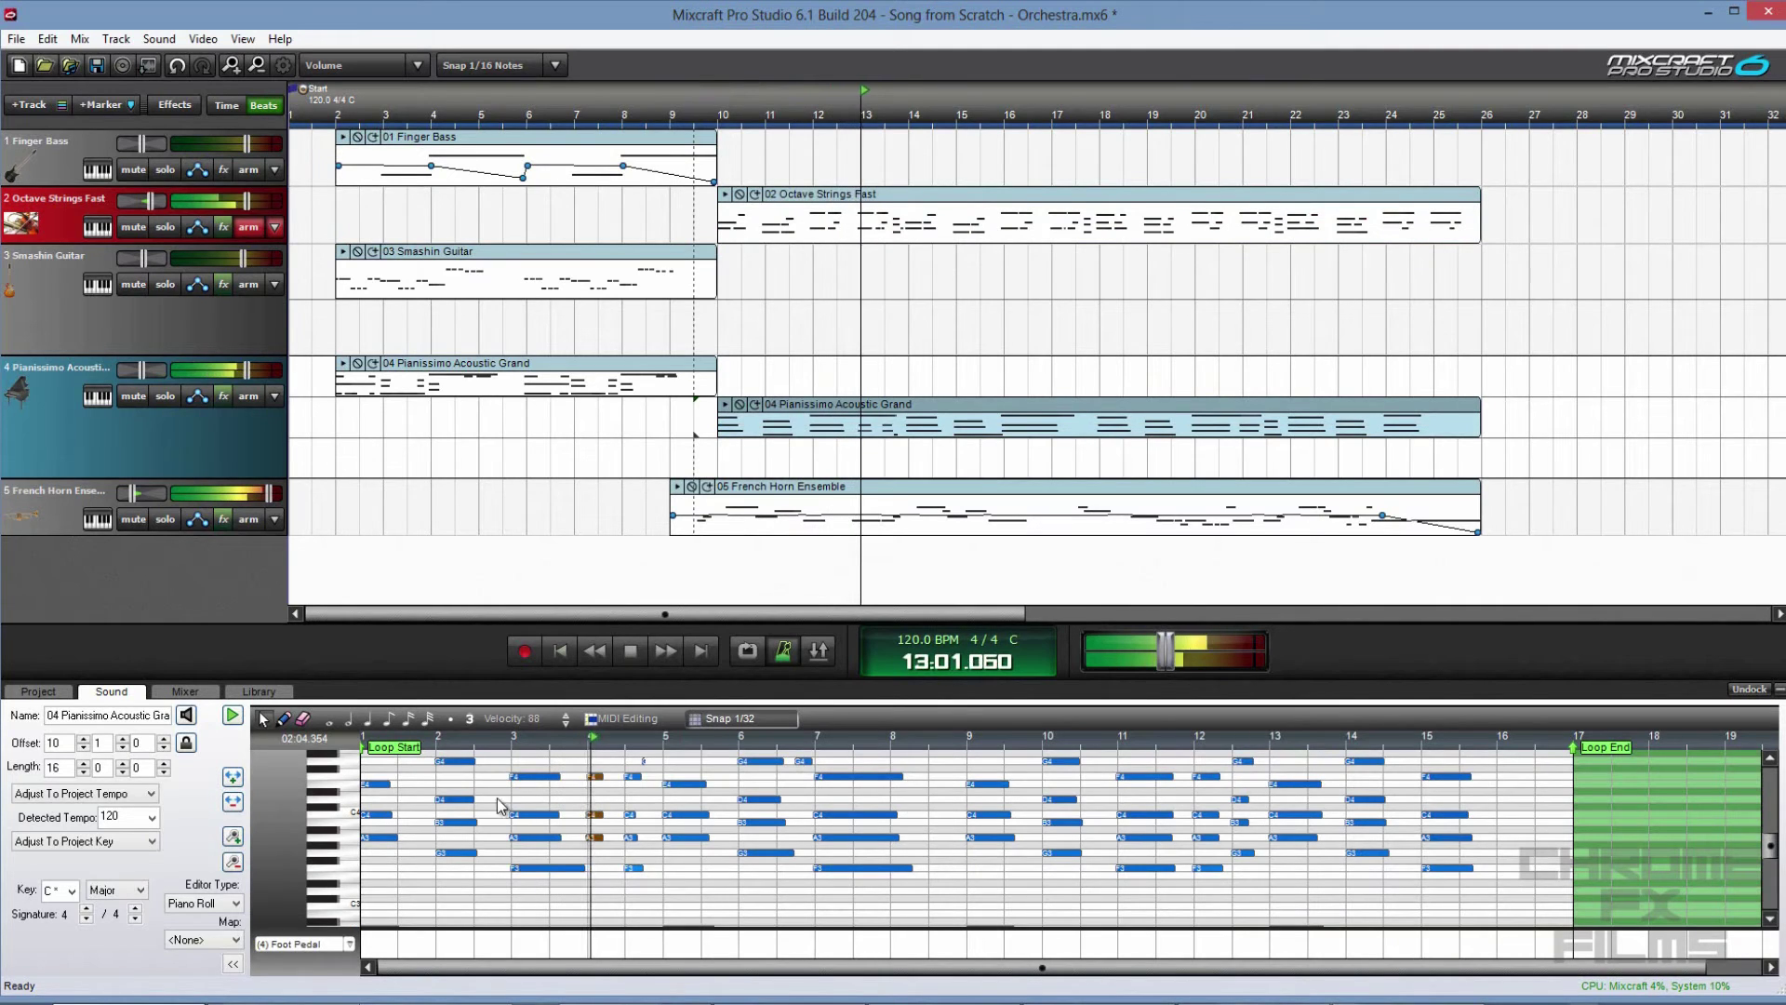
drag(431, 676, 431, 577)
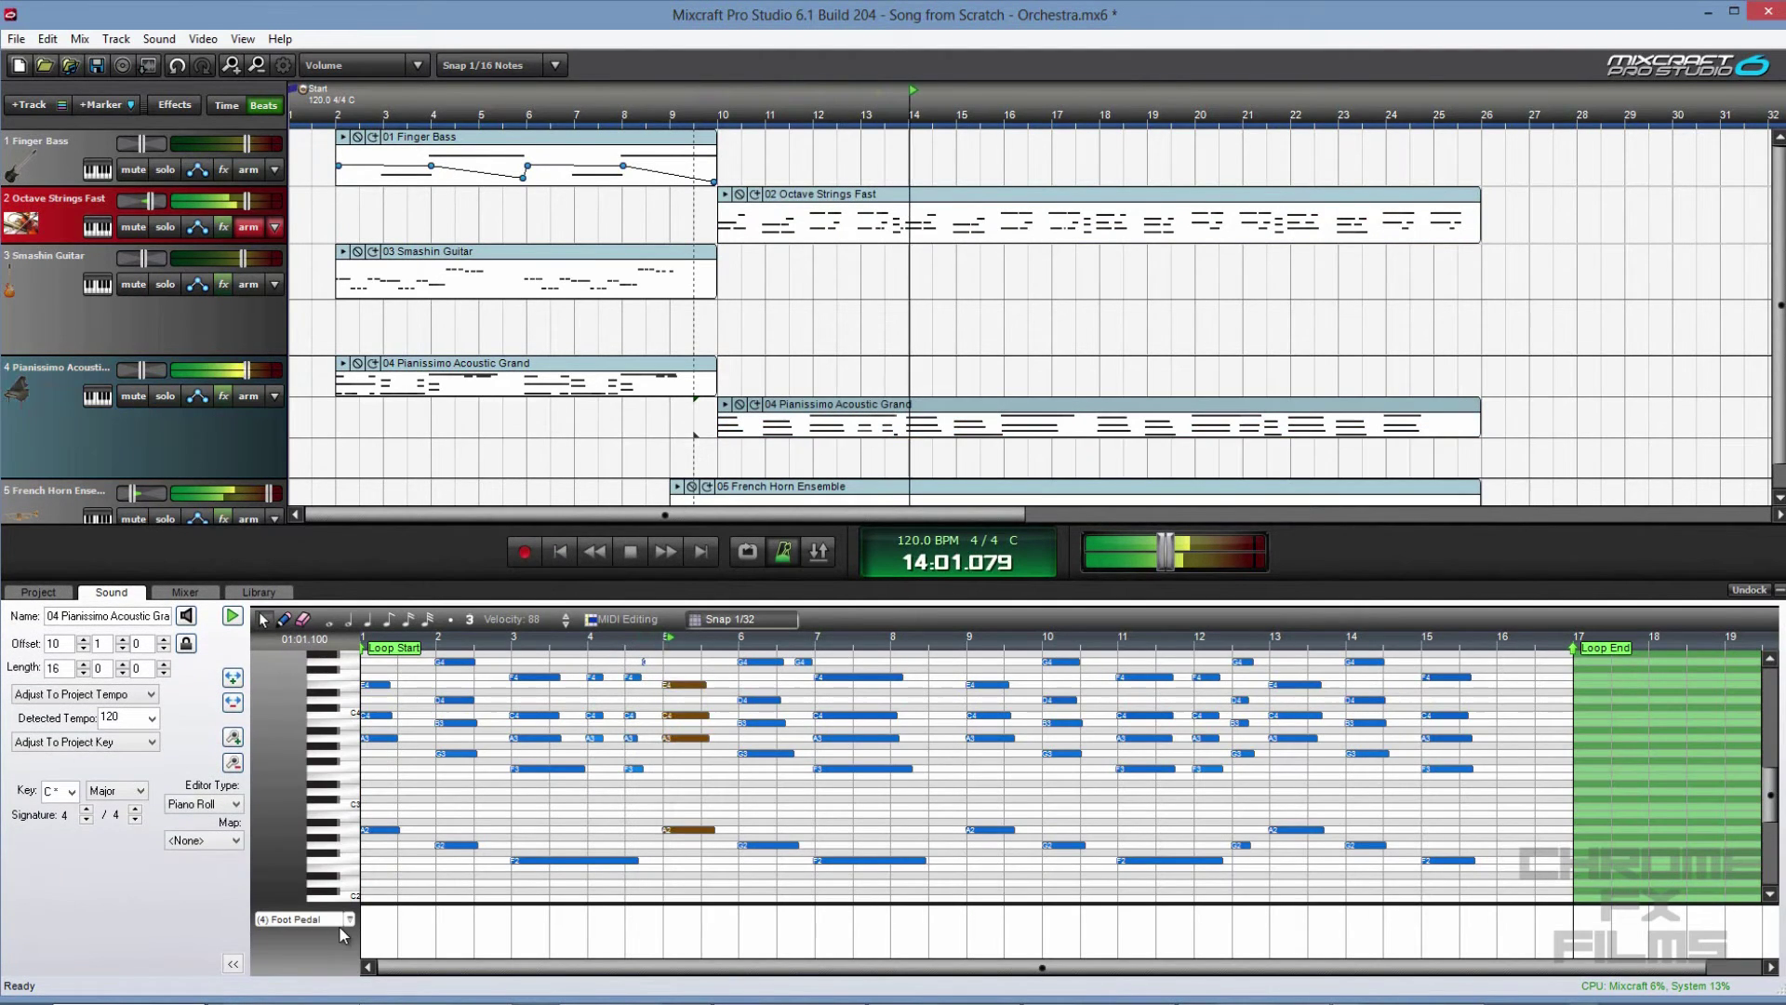
click(307, 919)
click(309, 650)
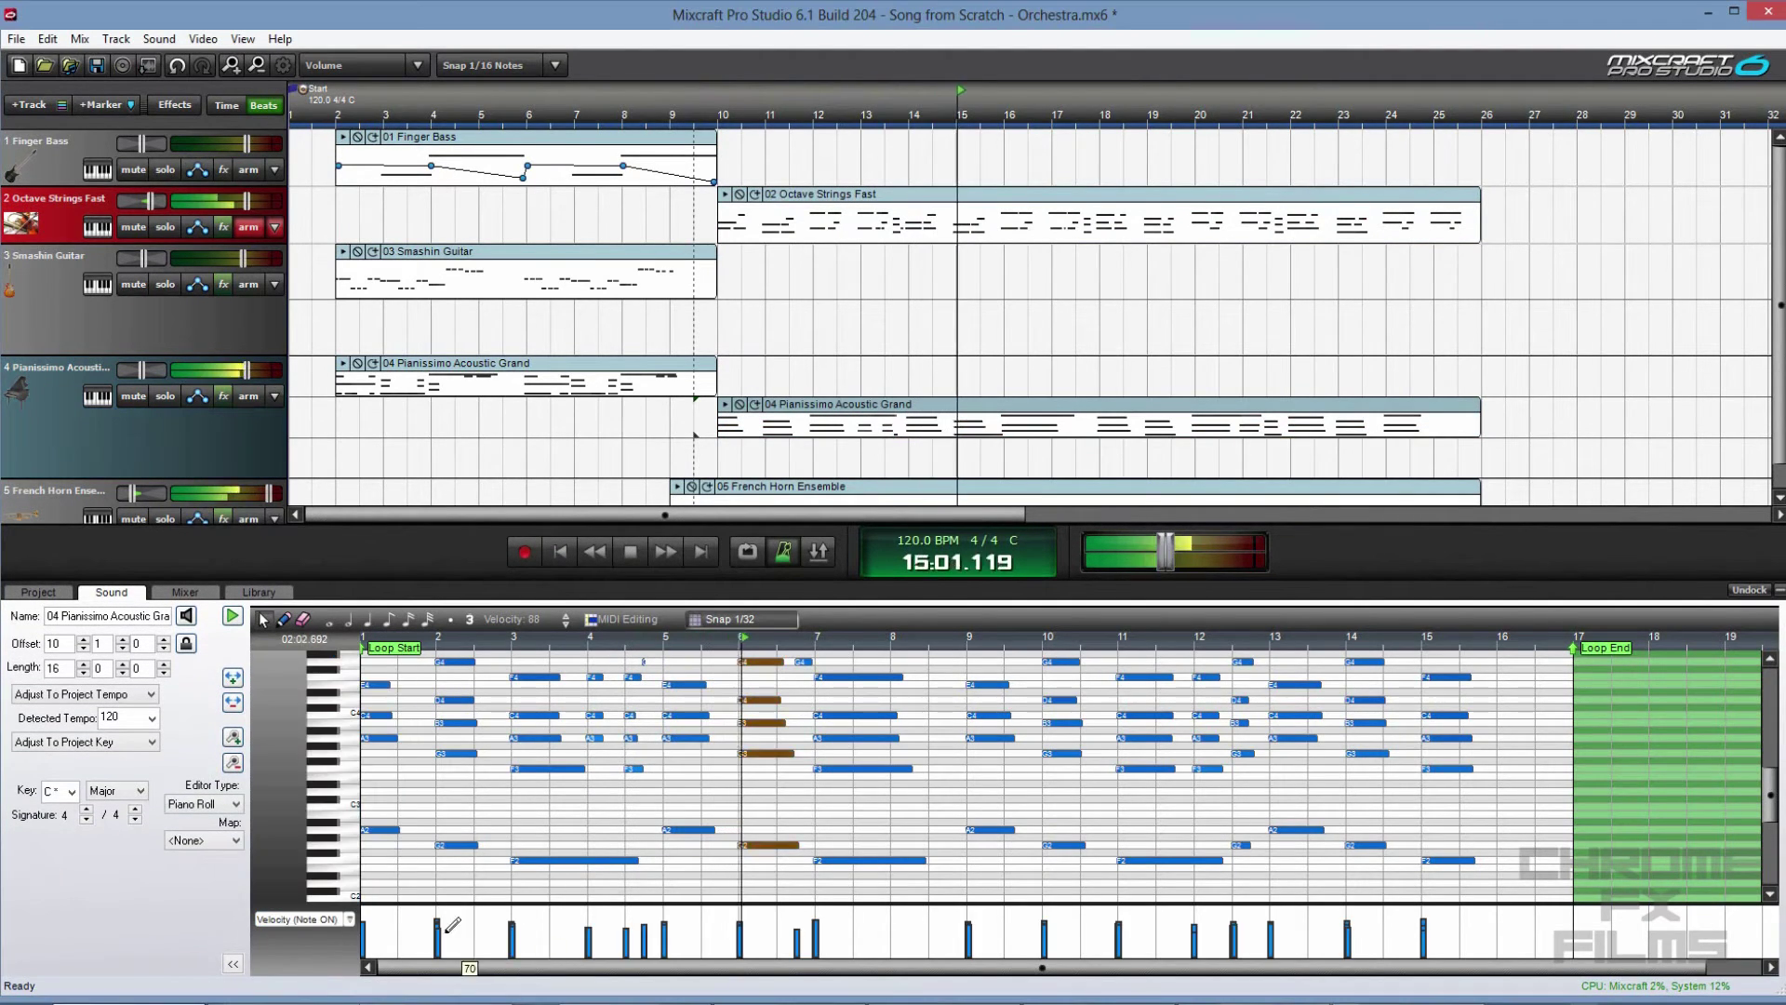
scroll(635, 806, down, 3)
scroll(636, 806, up, 3)
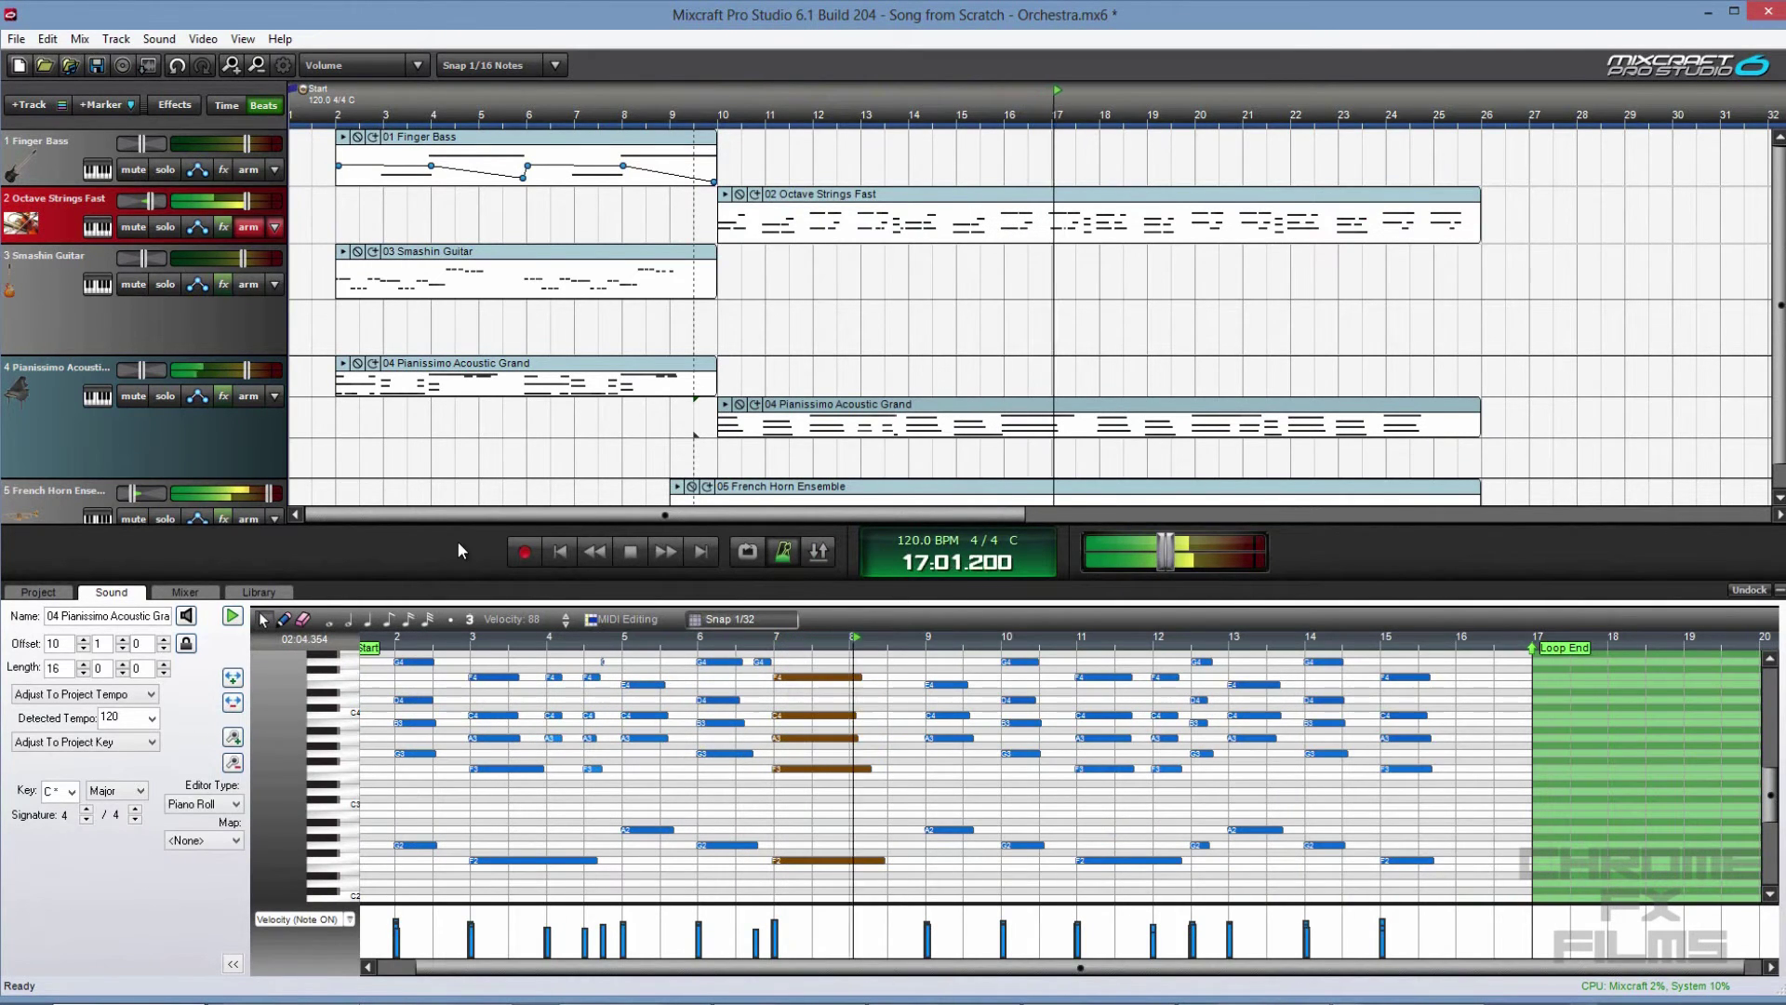
key(space)
drag(458, 551, 458, 440)
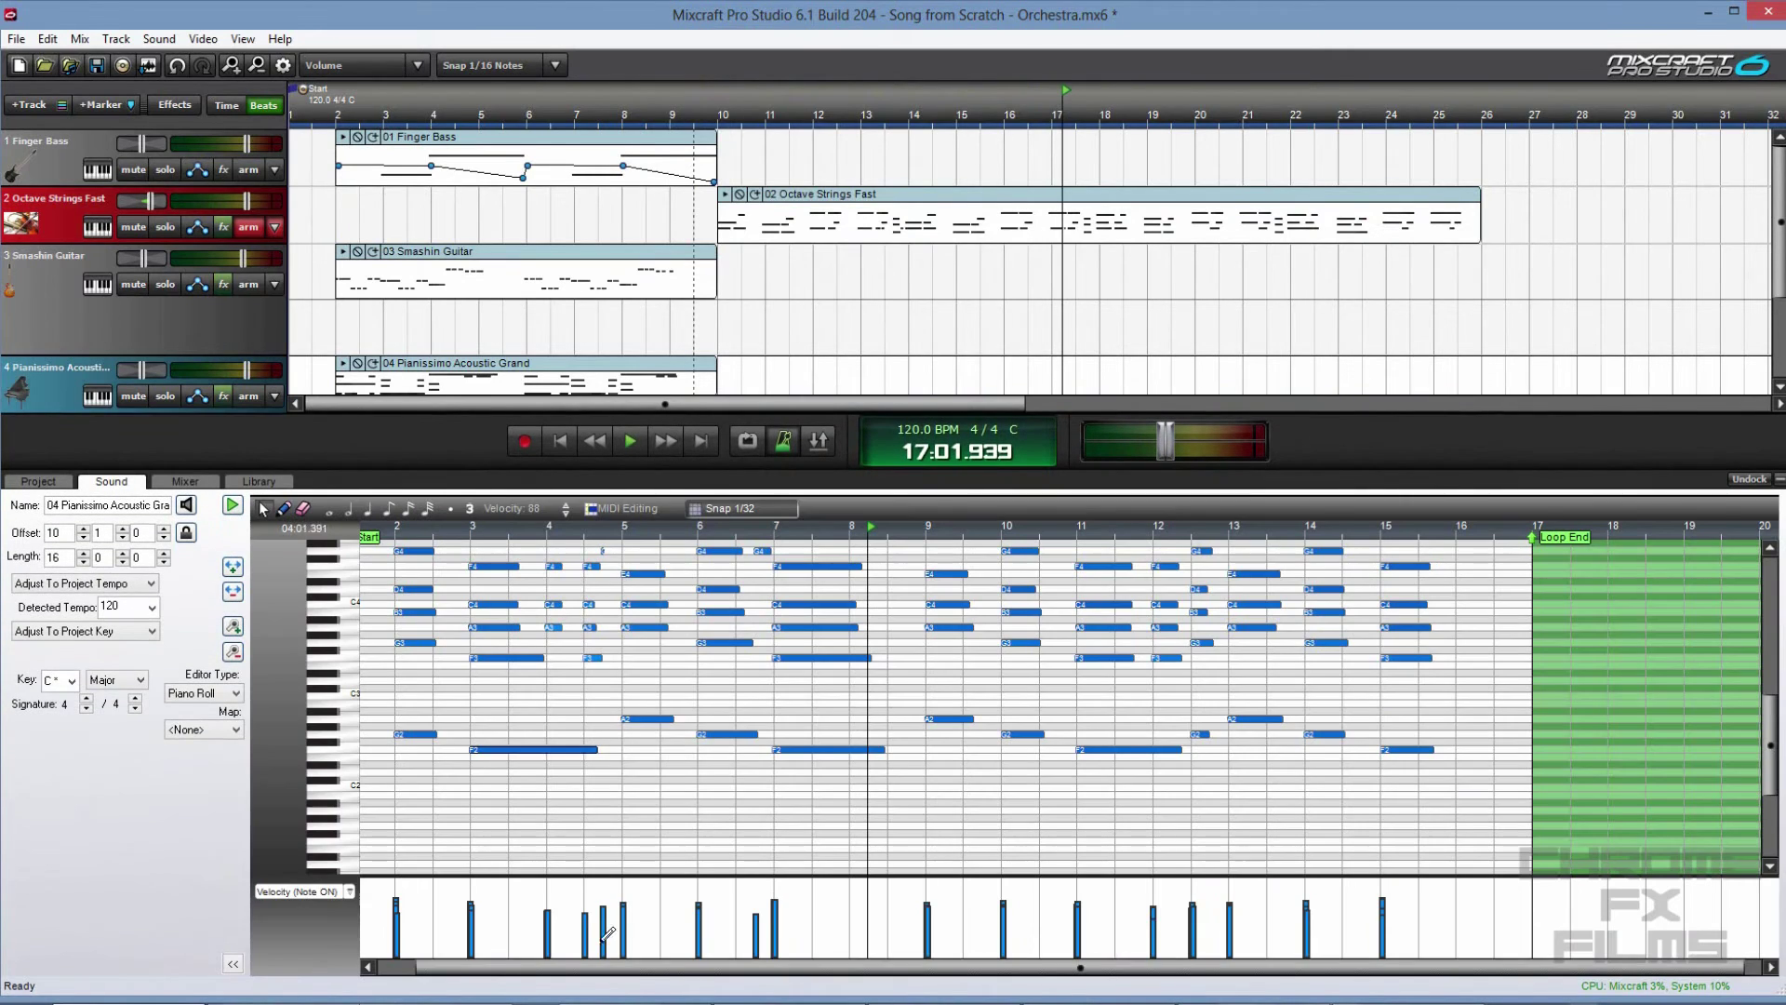
scroll(453, 942, left, 2)
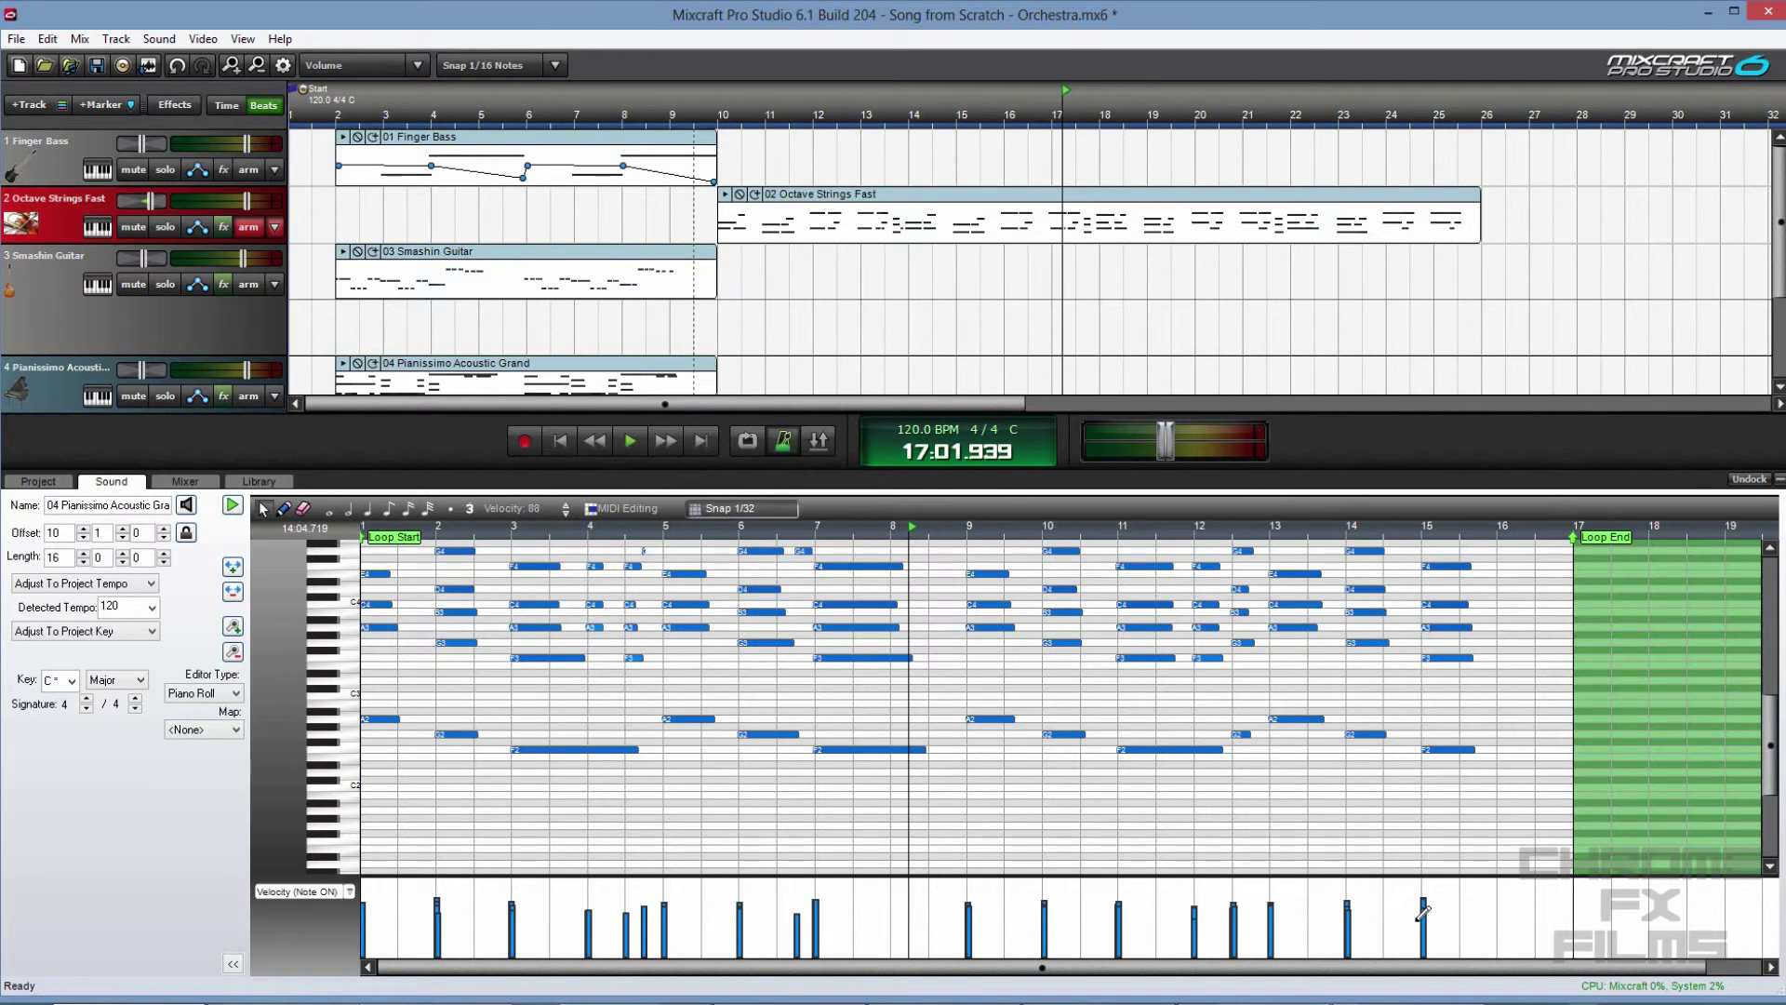
- Redraw the note-on velocities across the whole piano clip at an even, softer level
mouse_move(1486, 904)
mouse_down()
mouse_move(882, 934)
mouse_move(358, 921)
mouse_up()
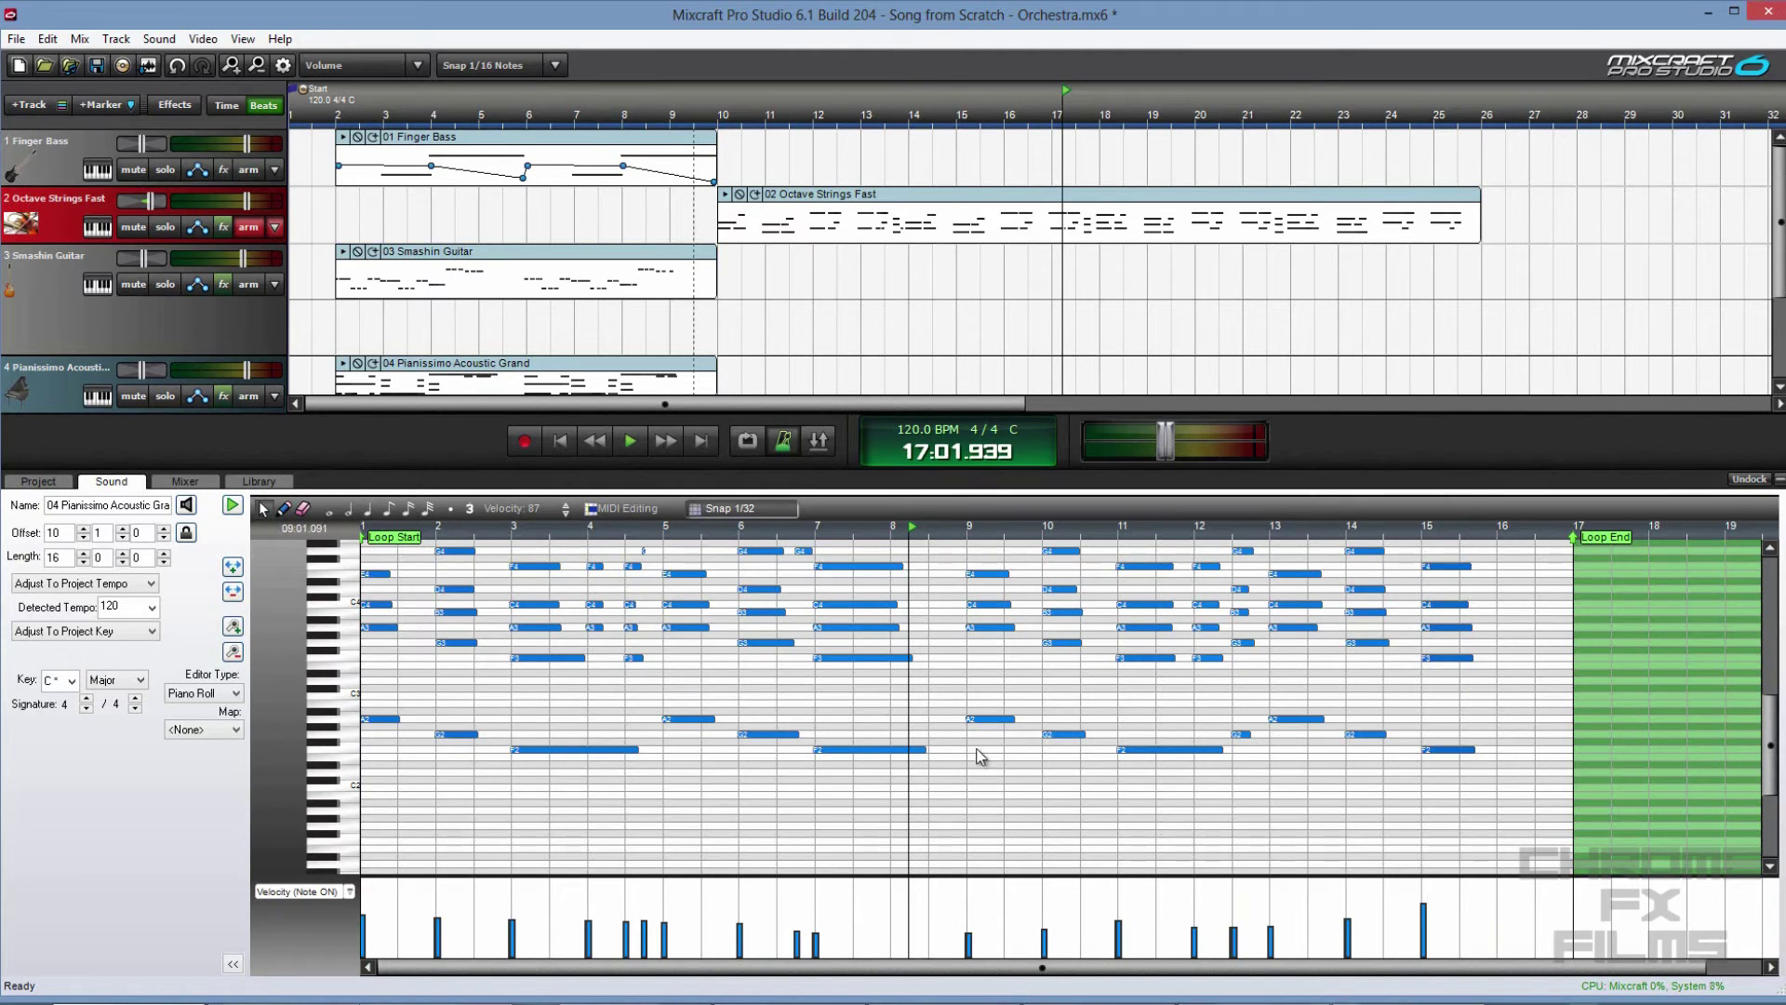
scroll(976, 772, down, 5)
scroll(558, 819, down, 10)
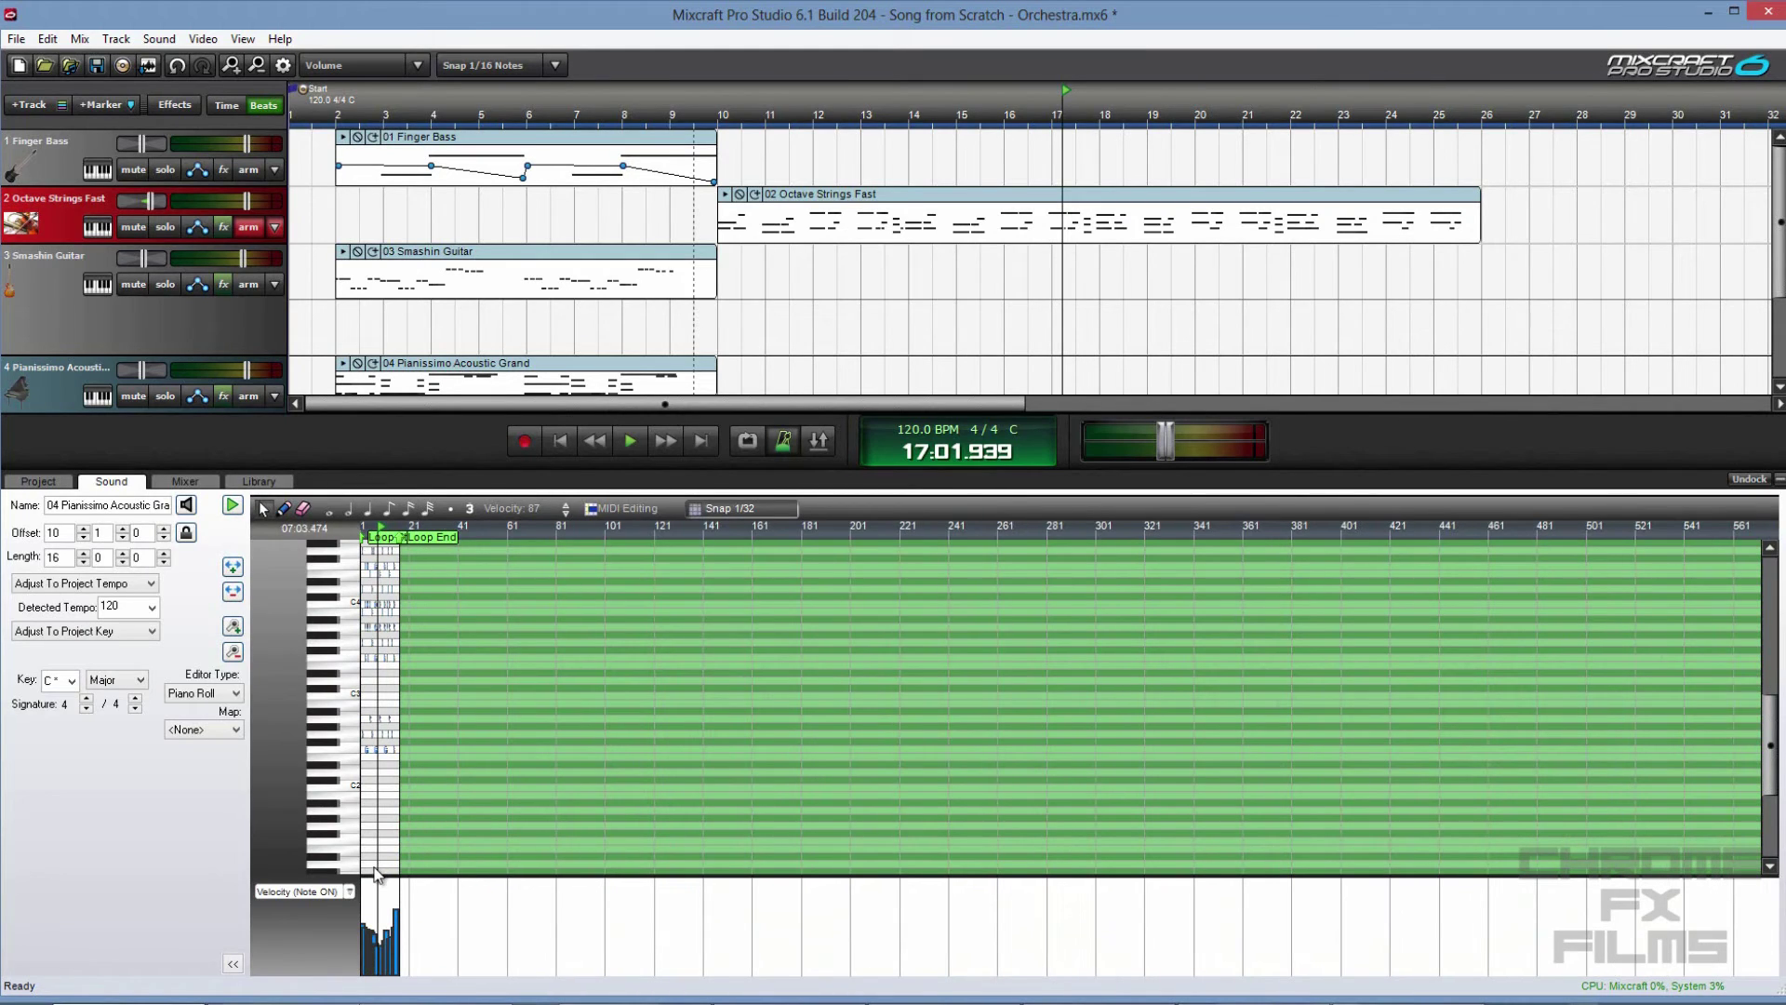
mouse_move(402, 922)
mouse_down()
mouse_move(340, 934)
mouse_move(414, 927)
mouse_up()
scroll(401, 947, up, 3)
scroll(400, 947, up, 4)
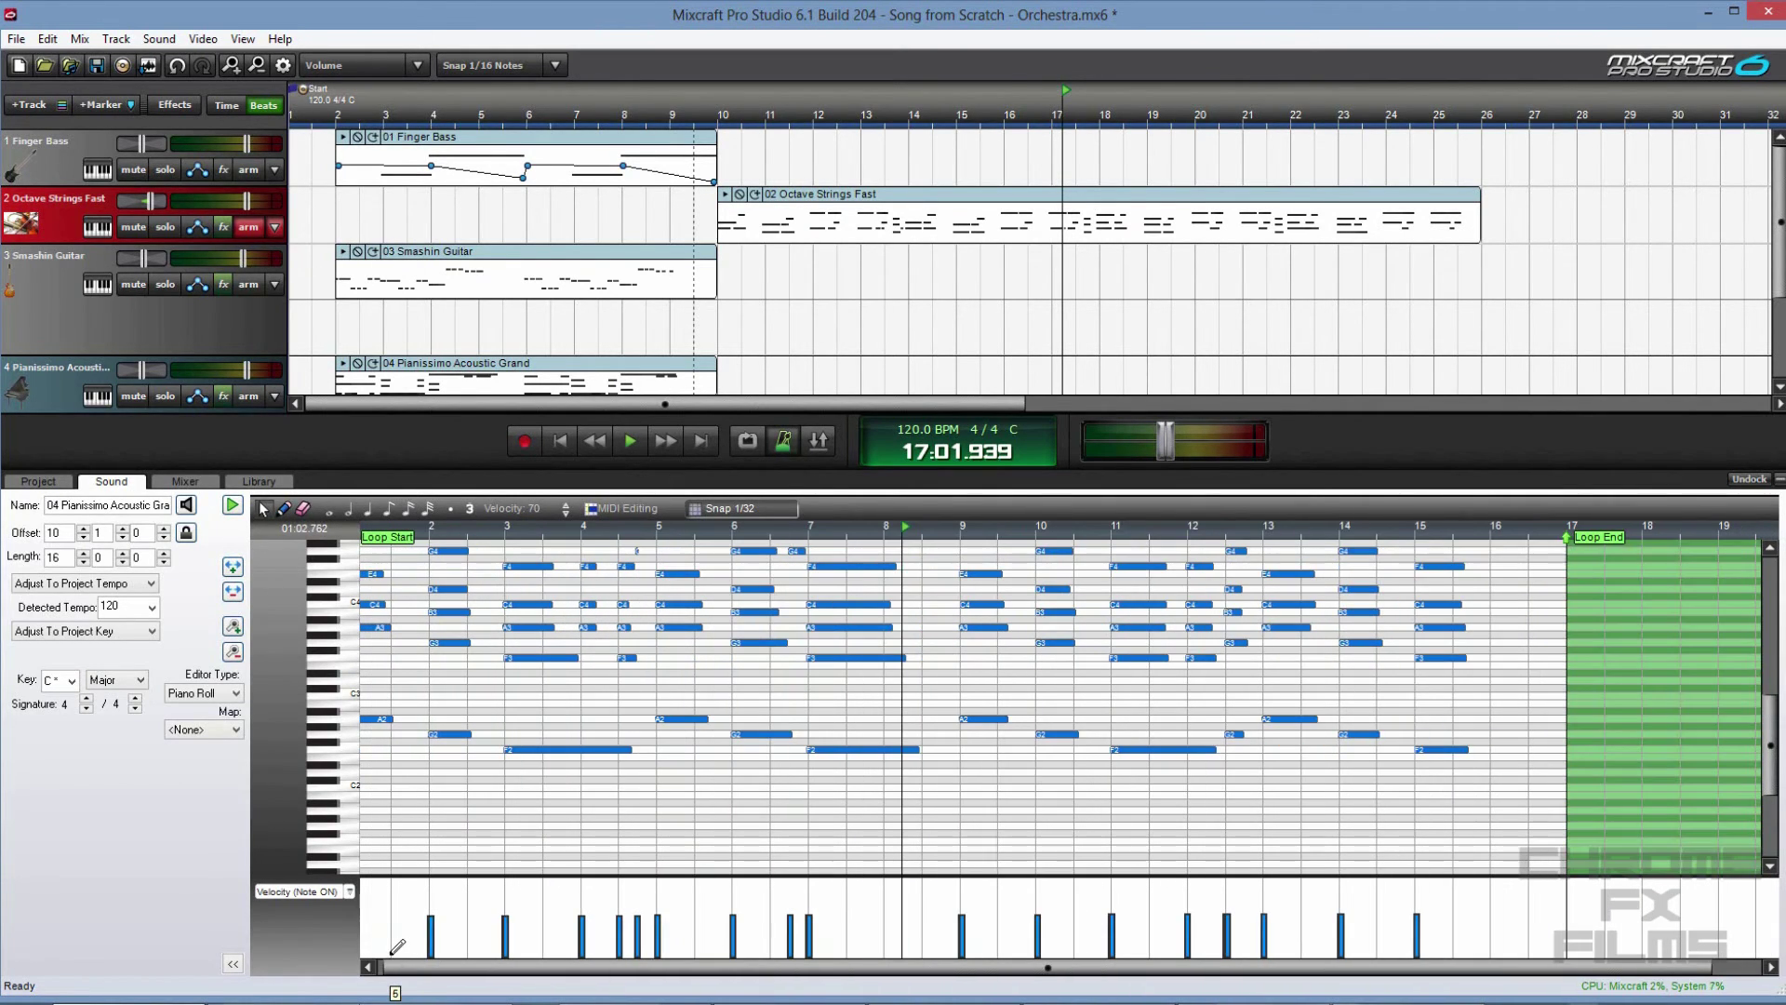
scroll(406, 928, down, 8)
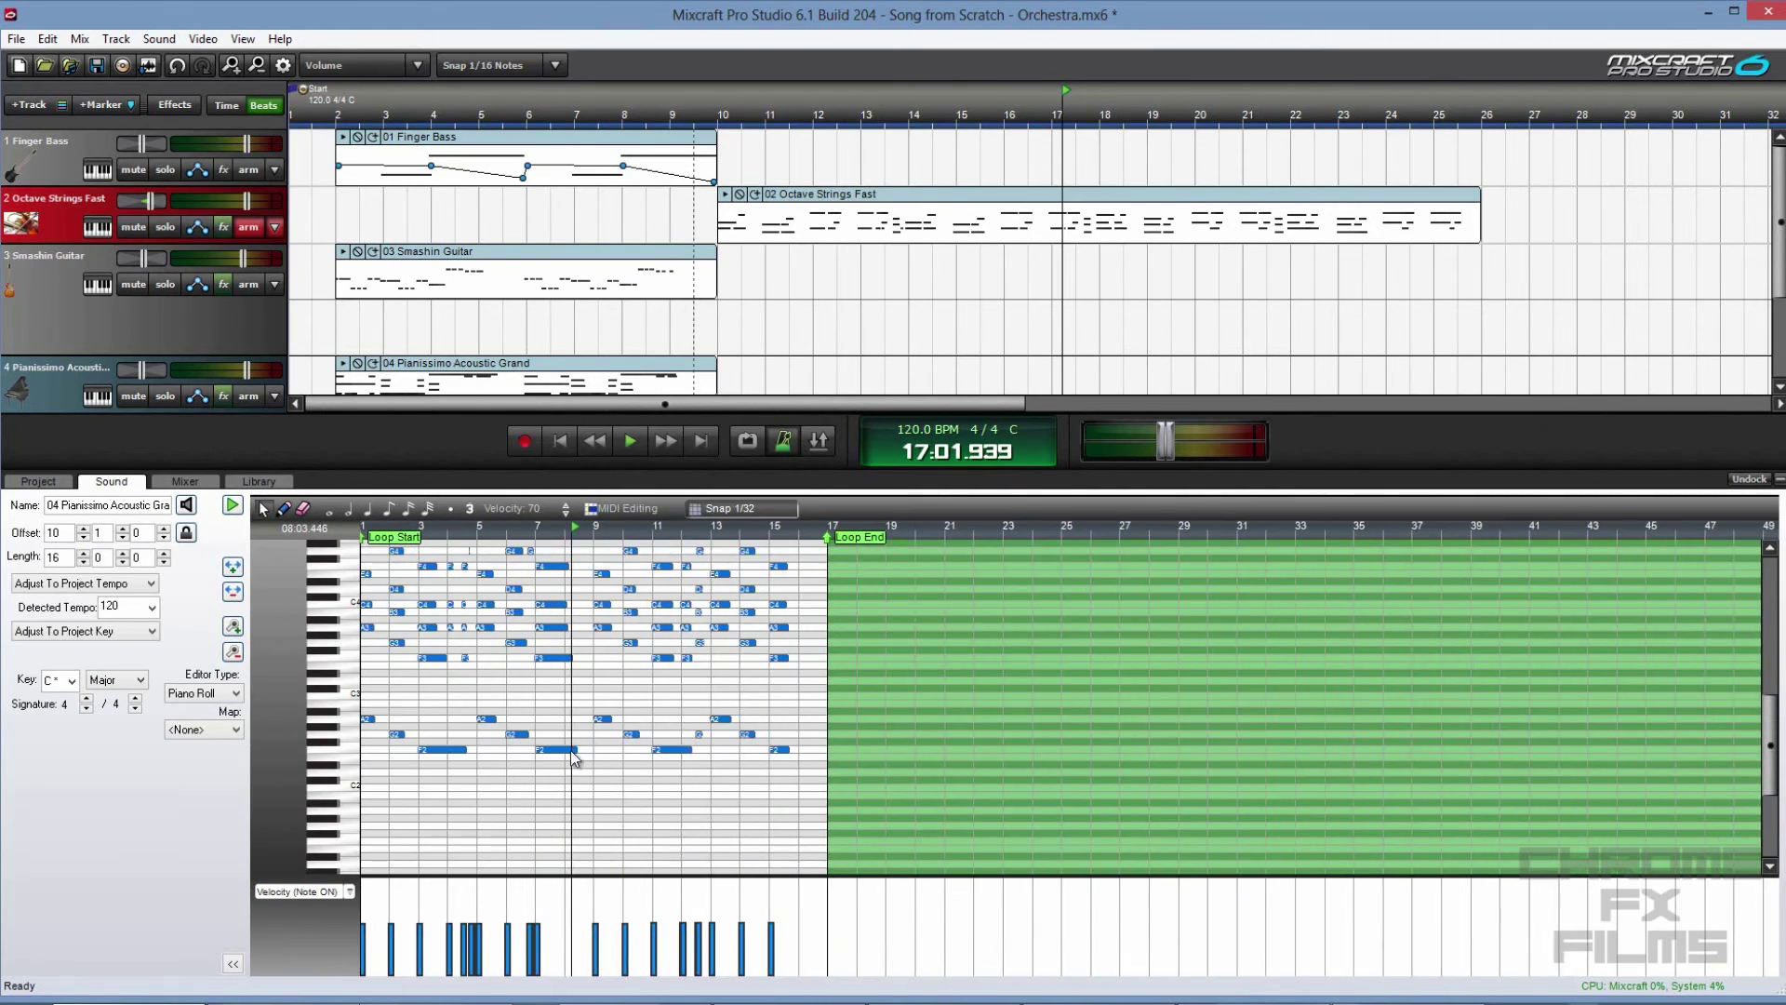
mouse_move(406, 927)
mouse_down()
mouse_move(345, 940)
mouse_move(424, 926)
mouse_move(364, 928)
mouse_move(382, 935)
mouse_up()
scroll(381, 928, down, 3)
scroll(383, 935, up, 3)
scroll(383, 935, up, 6)
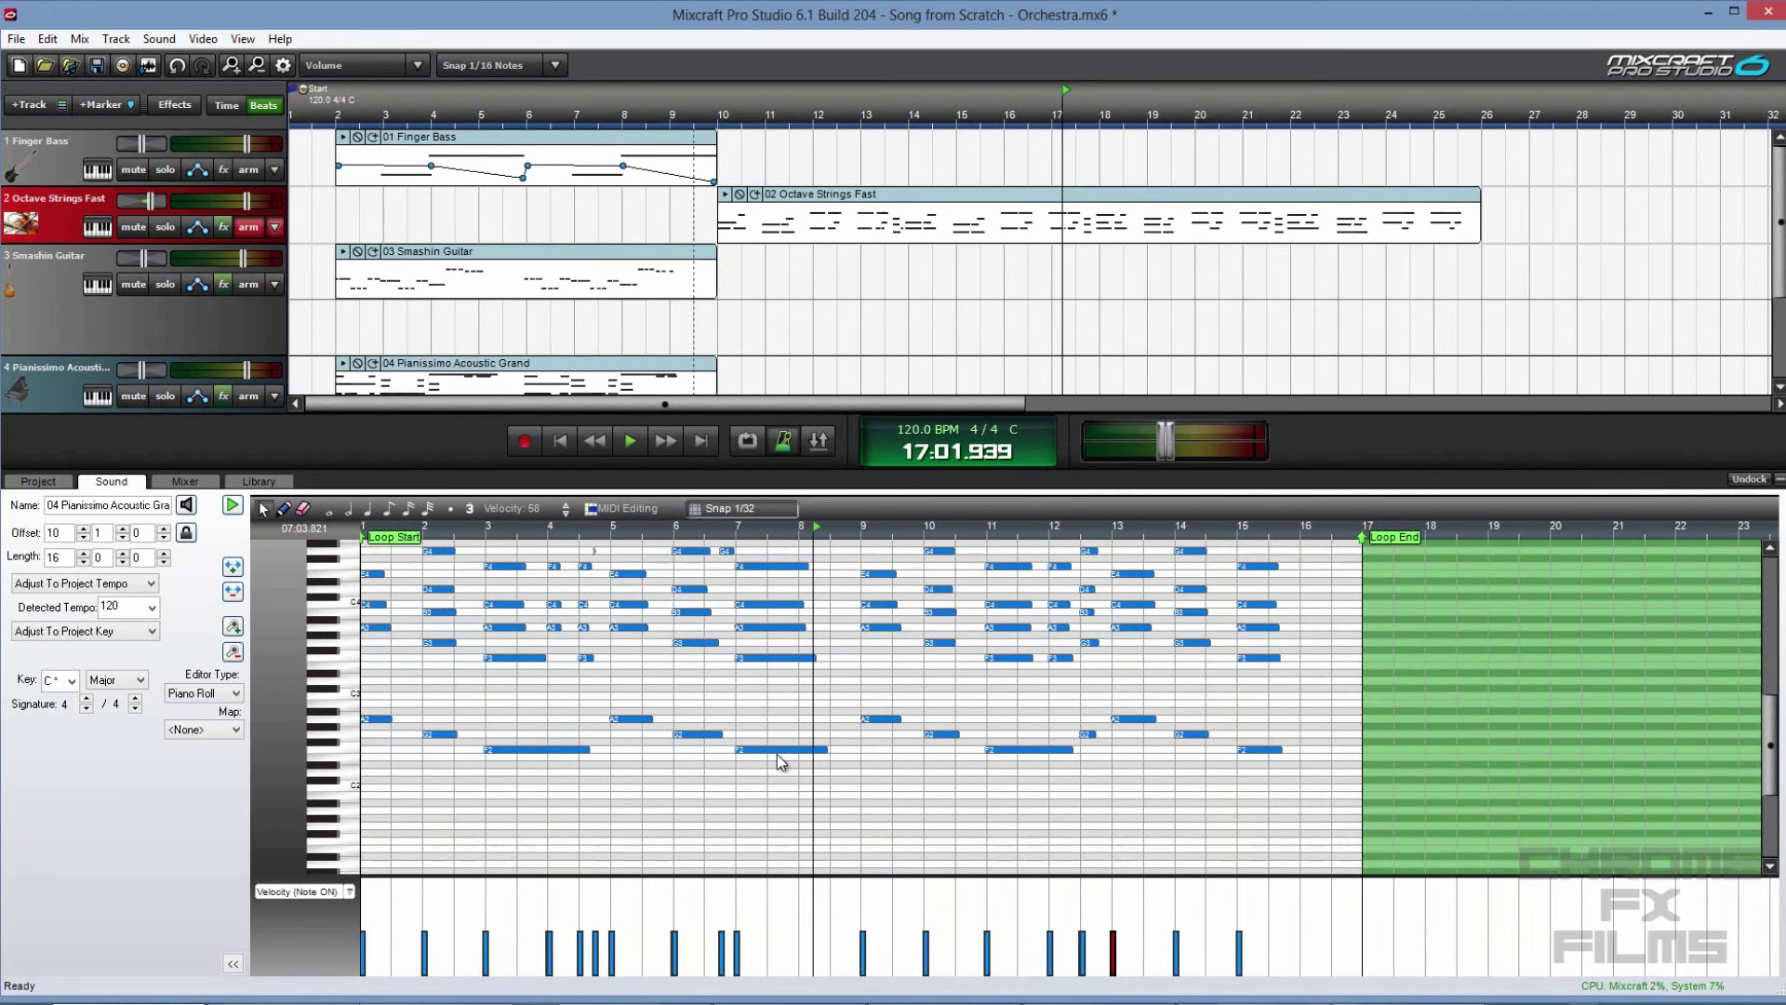
- Play from measure 9 and raise the volume of the Pianissimo Acoustic Grand track slightly
click(697, 116)
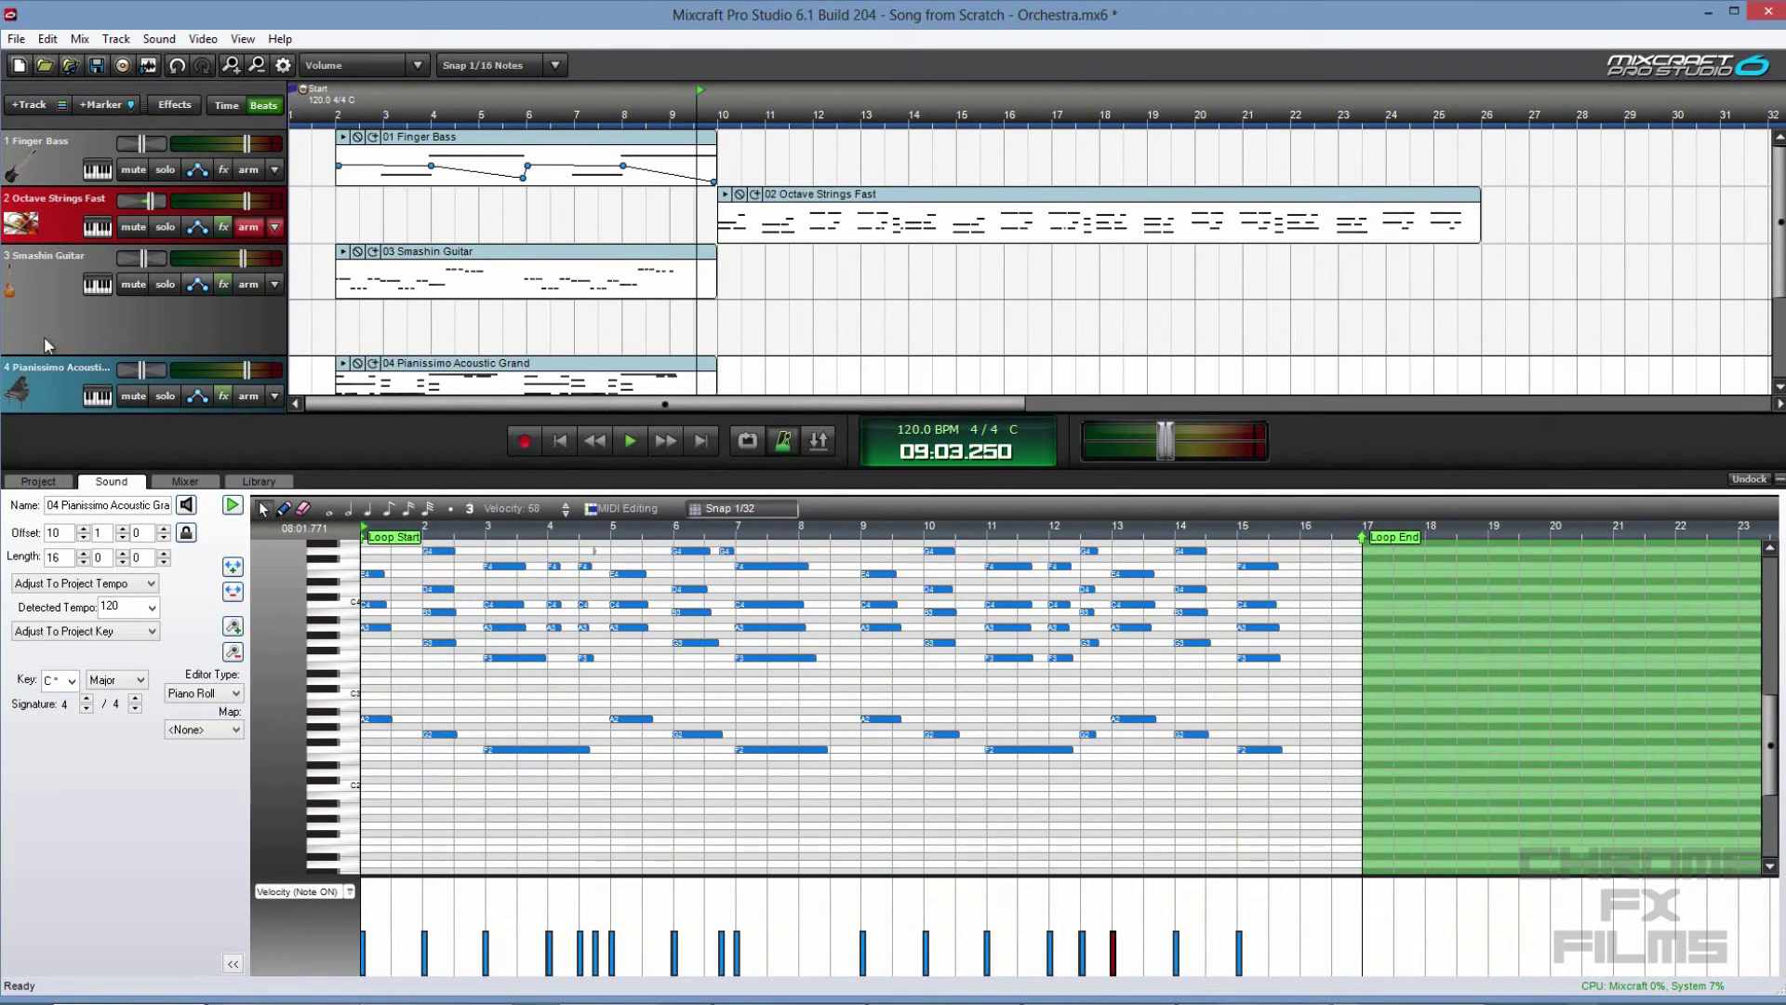
scroll(87, 322, down, 3)
key(space)
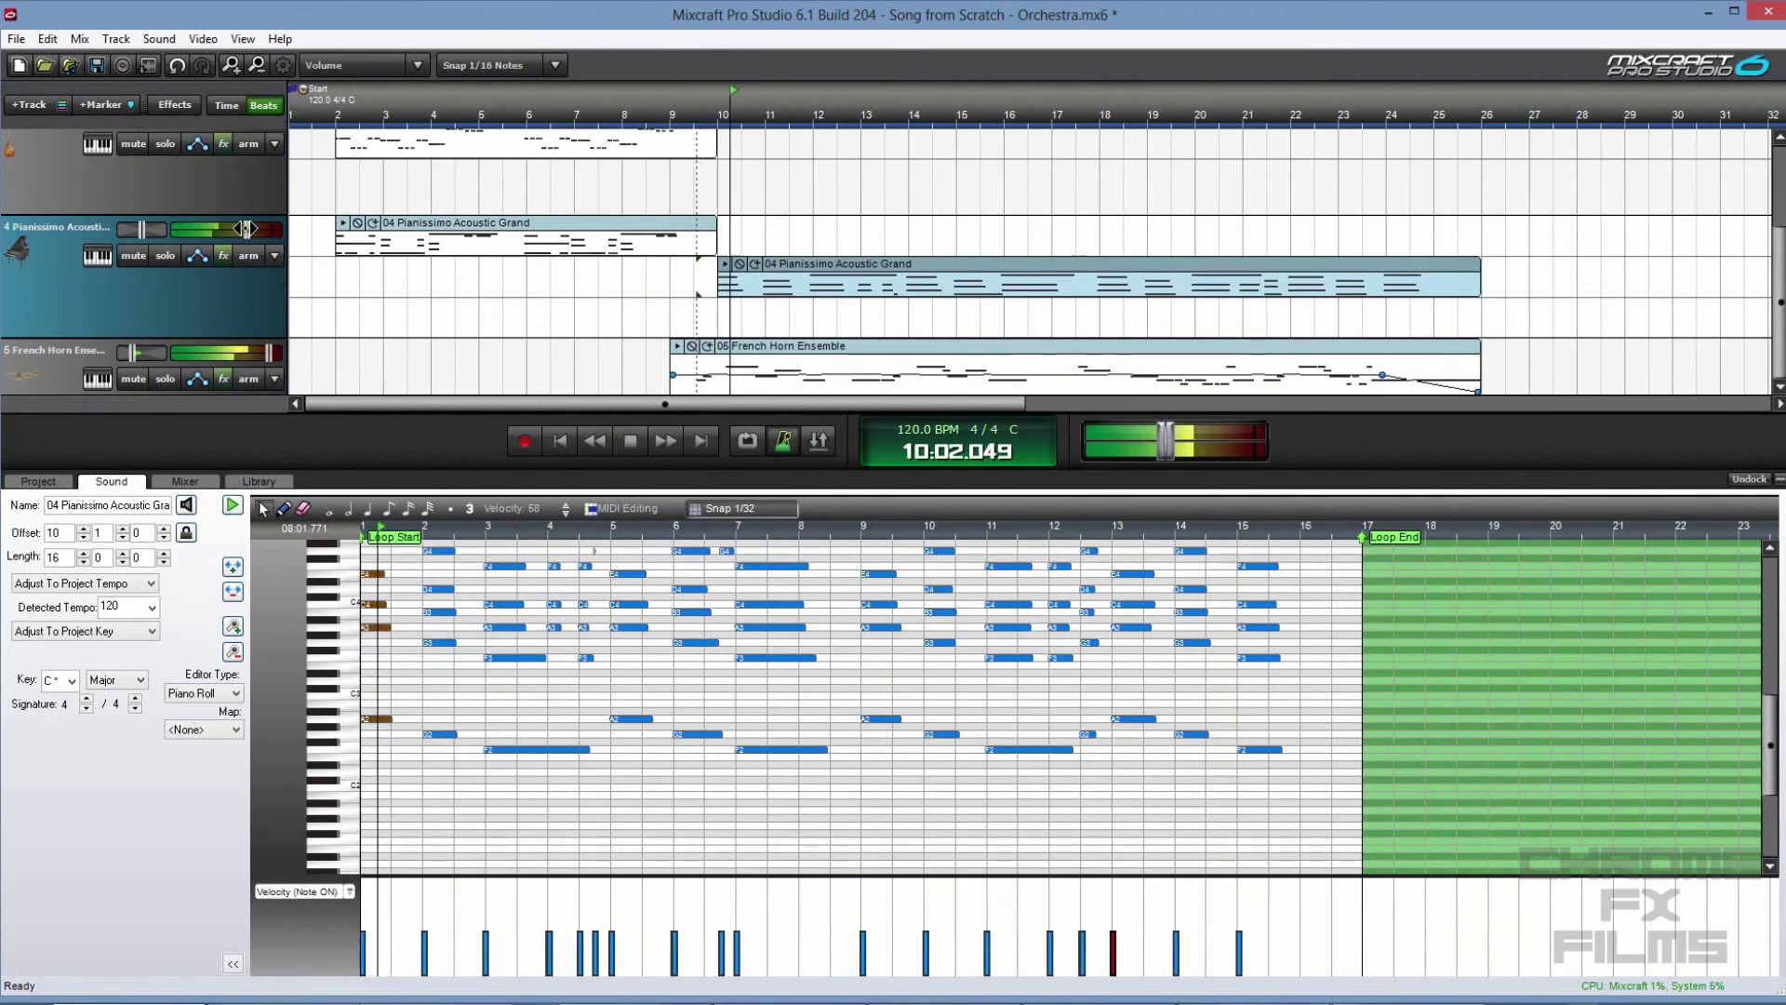
drag(247, 229, 261, 225)
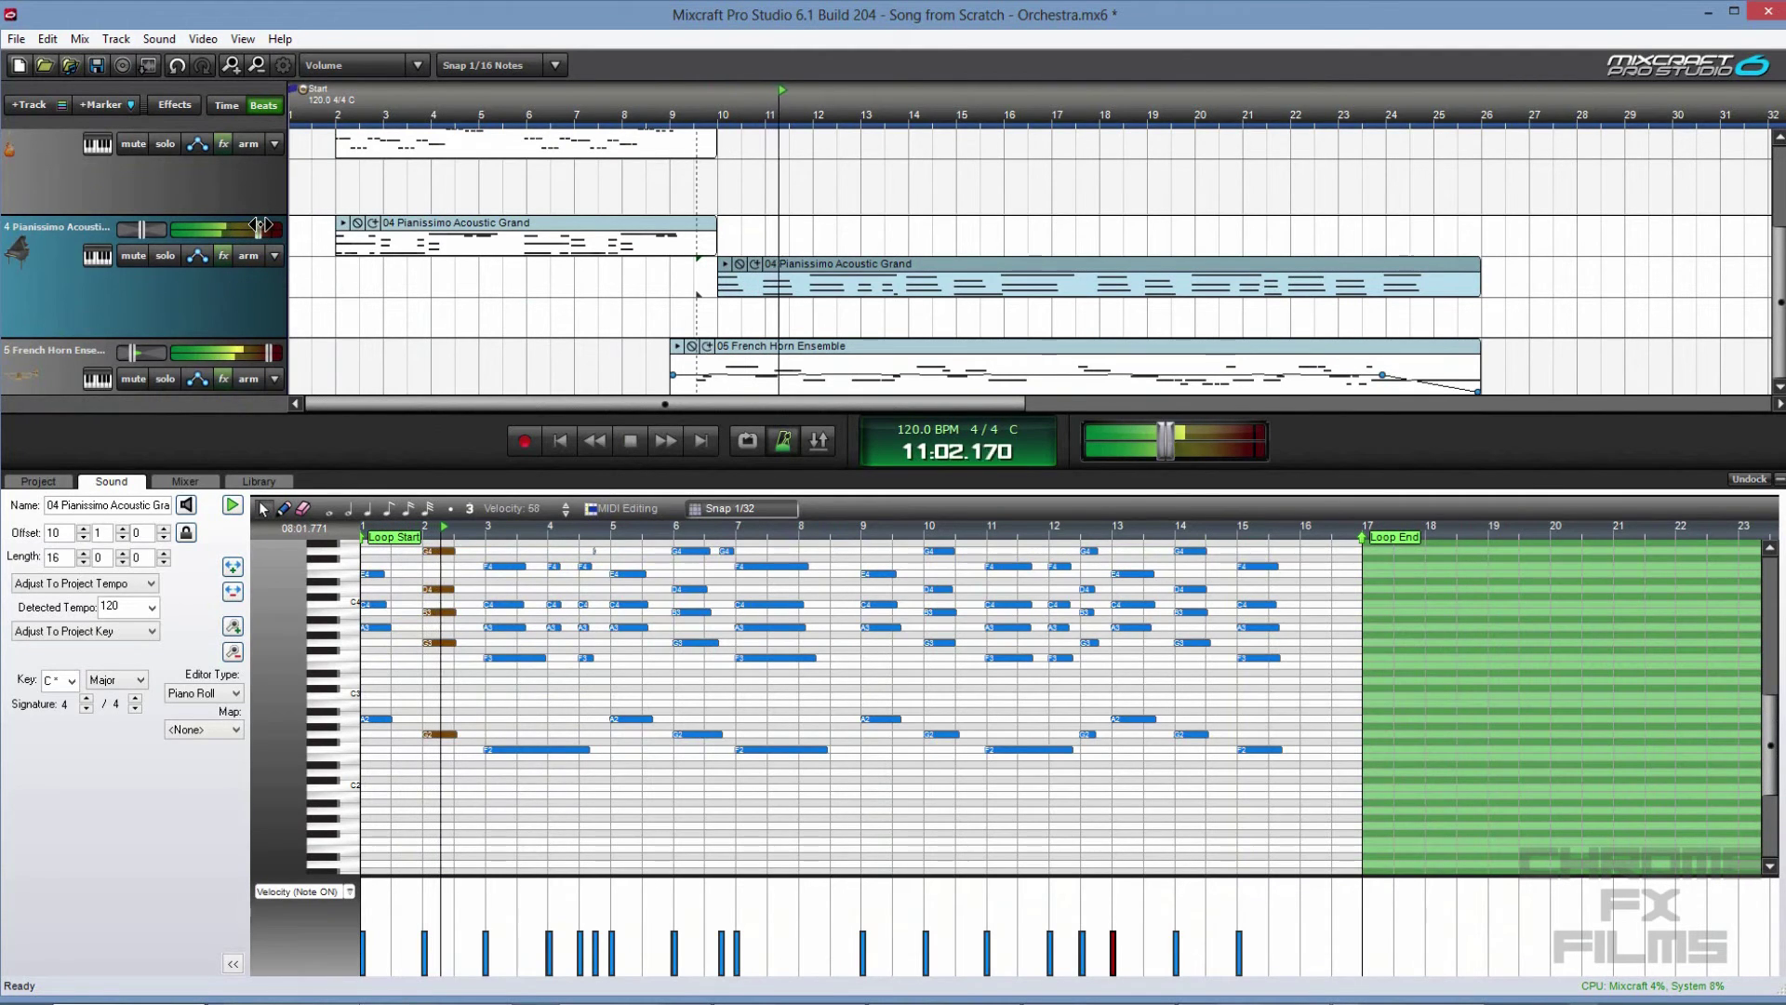
key(space)
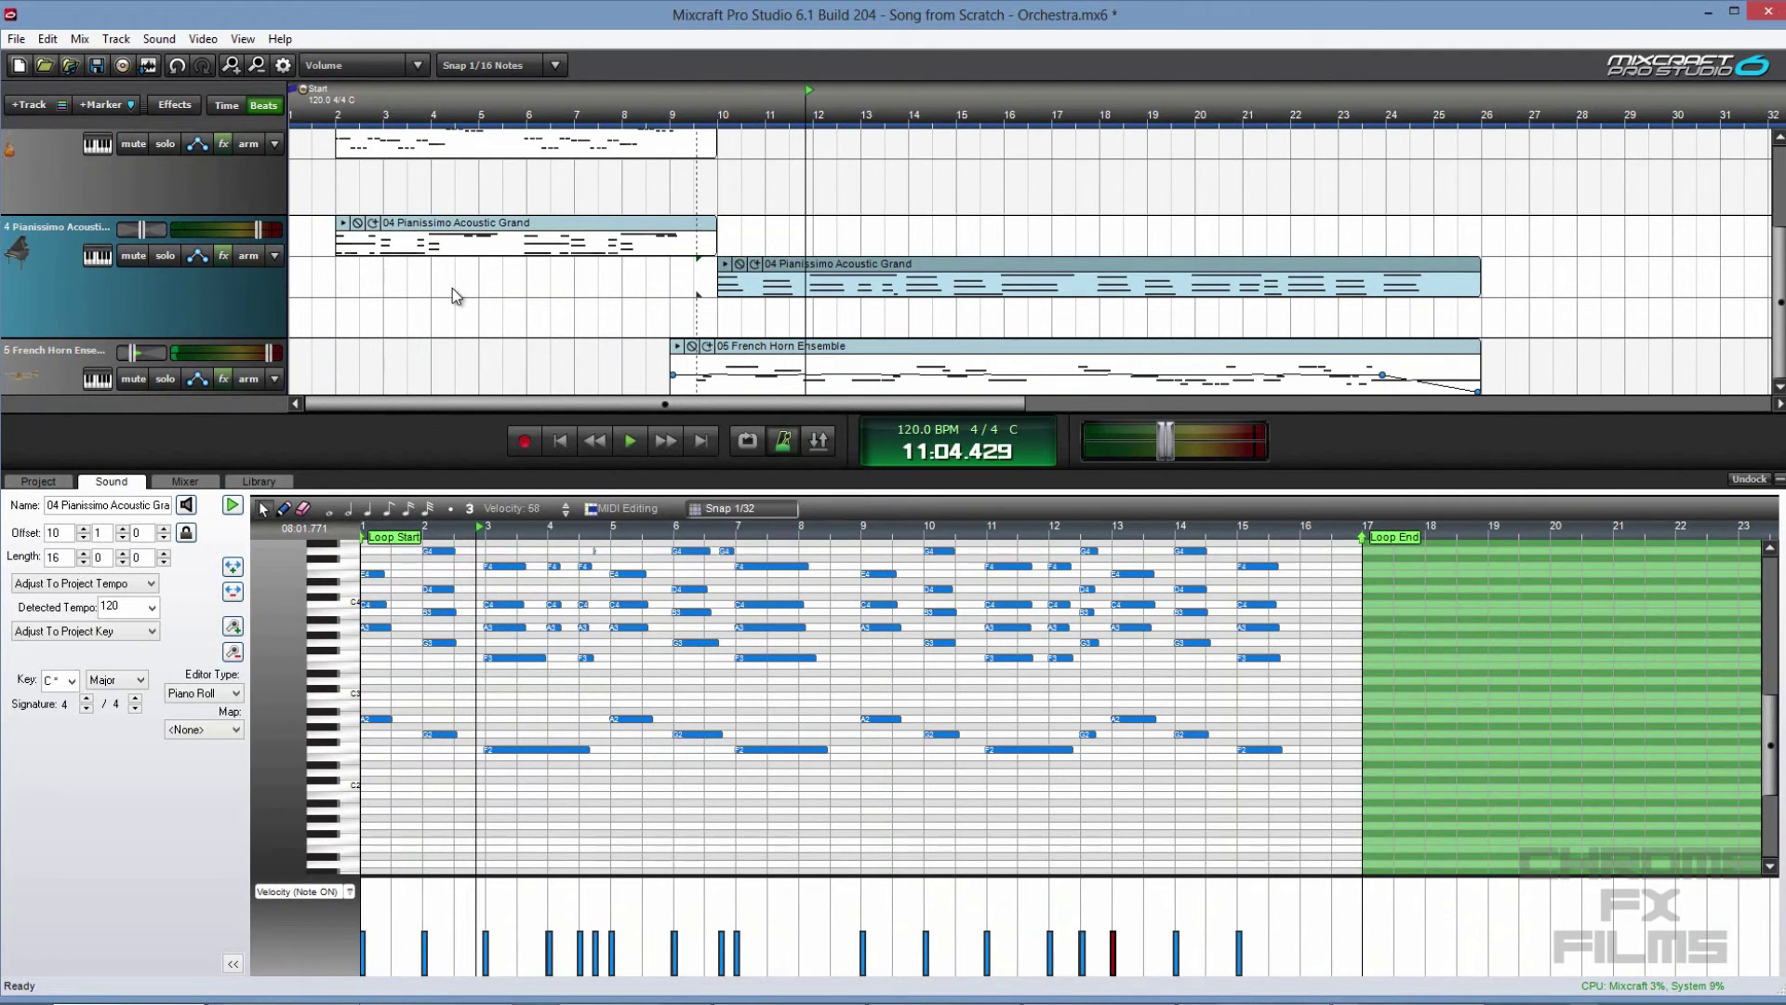
- Examine the pan positions of the horn and guitar tracks and the French Horn Ensemble track's EQ settings in the mixer
drag(431, 462, 430, 648)
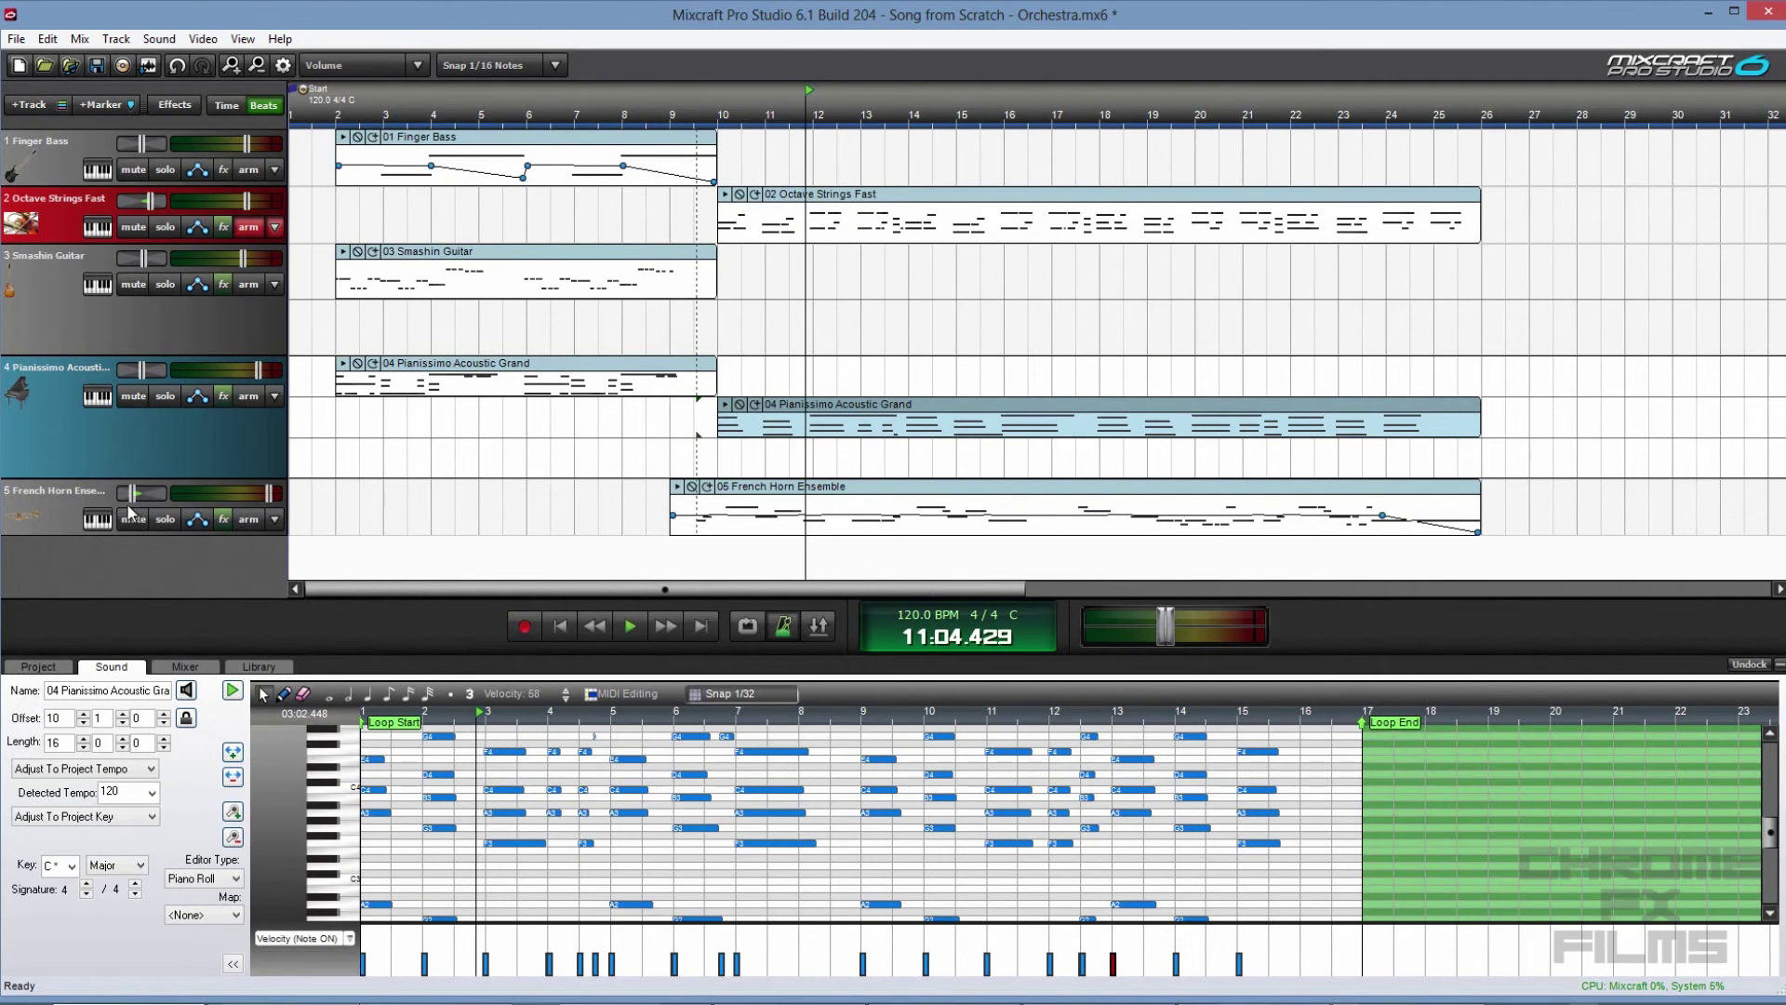
mouse_move(134, 494)
click(148, 265)
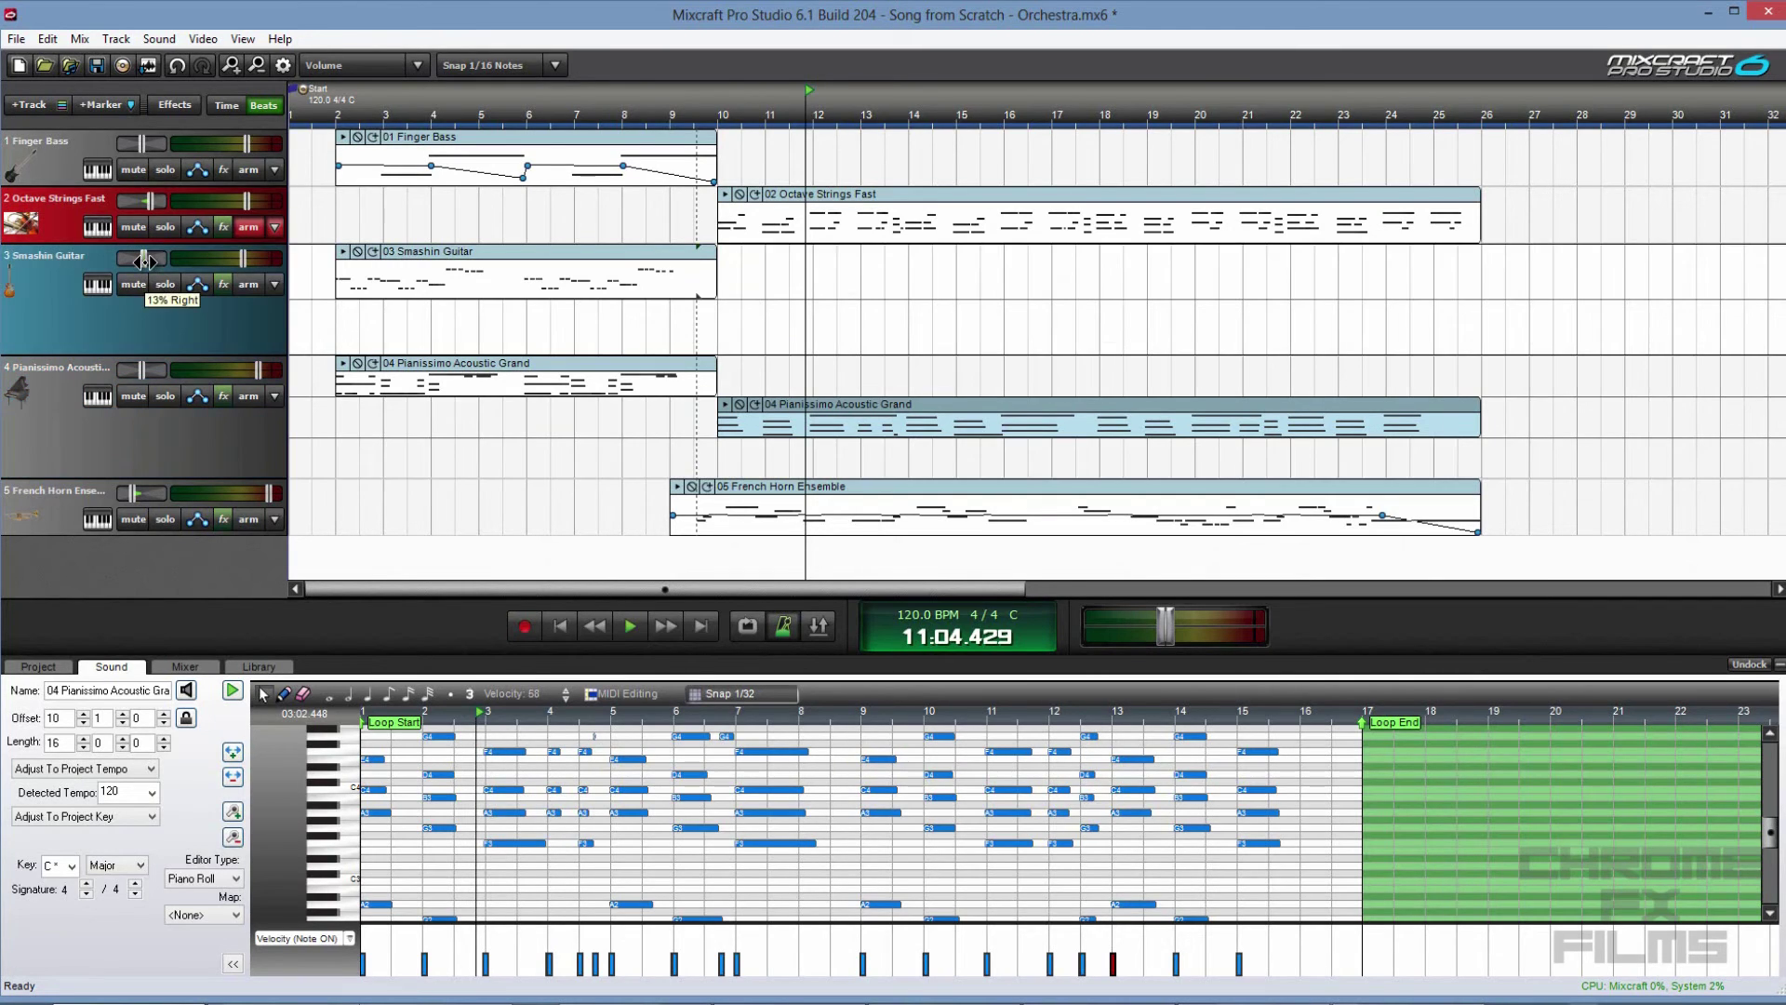
mouse_move(144, 262)
click(186, 666)
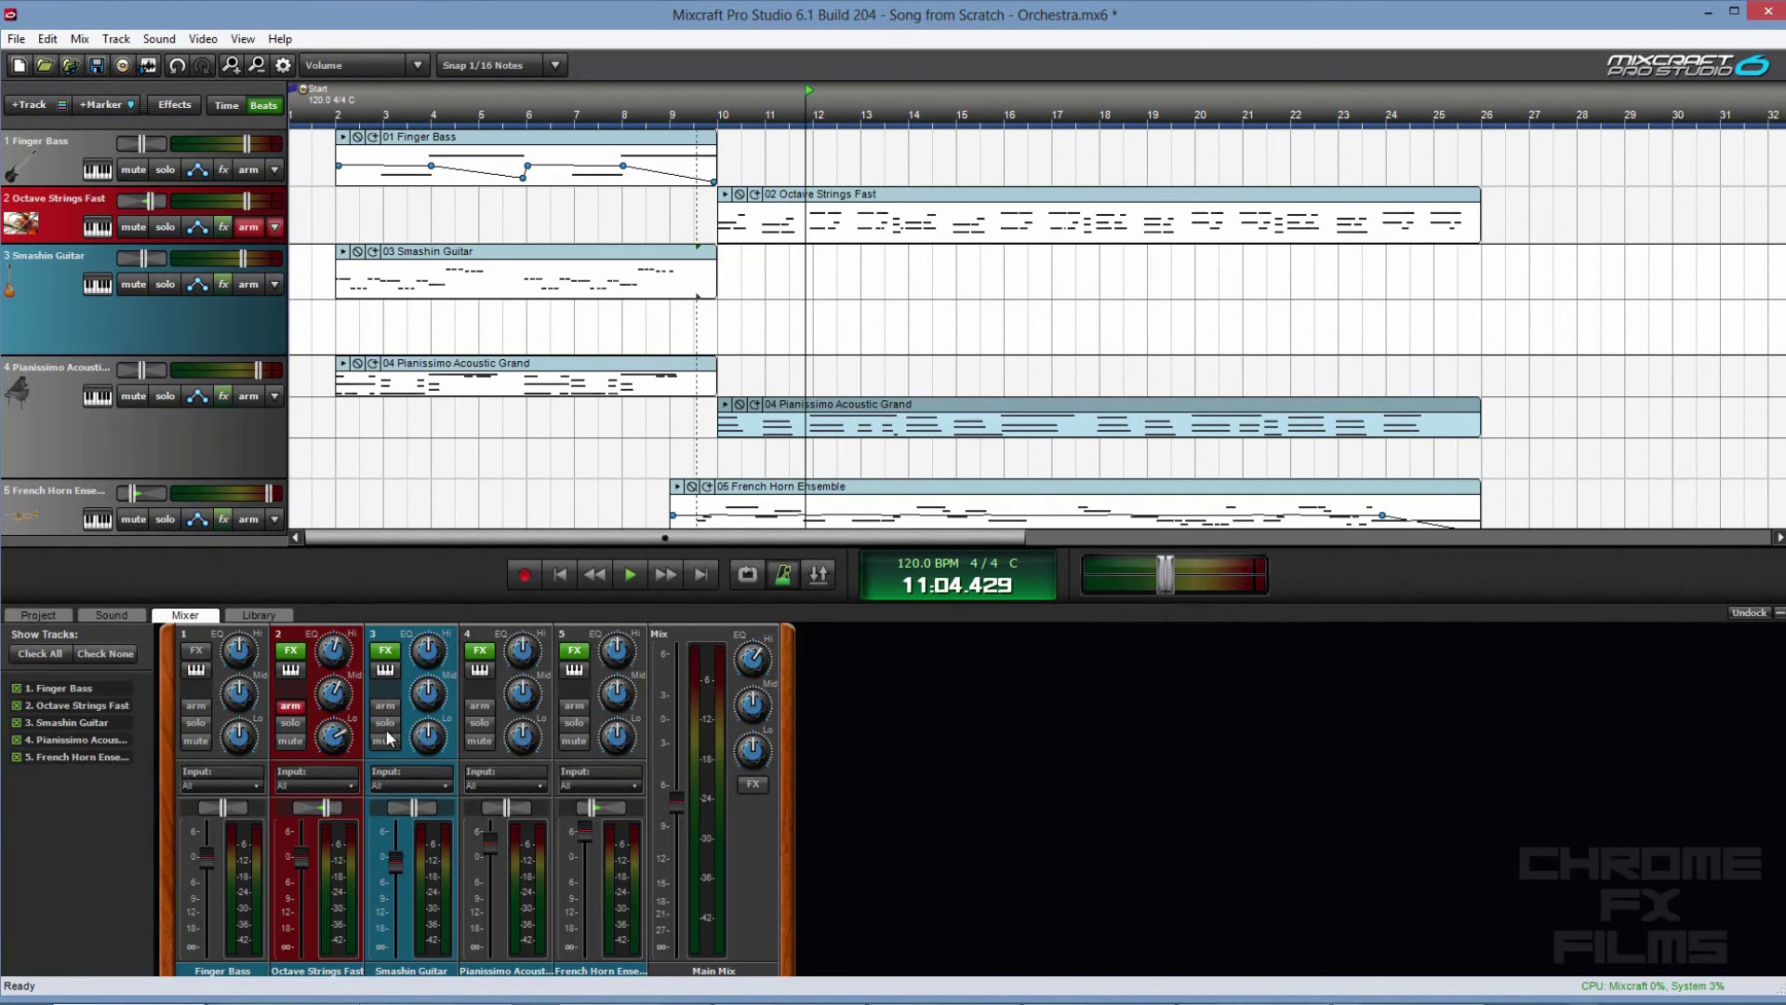
mouse_move(757, 724)
scroll(108, 320, down, 1)
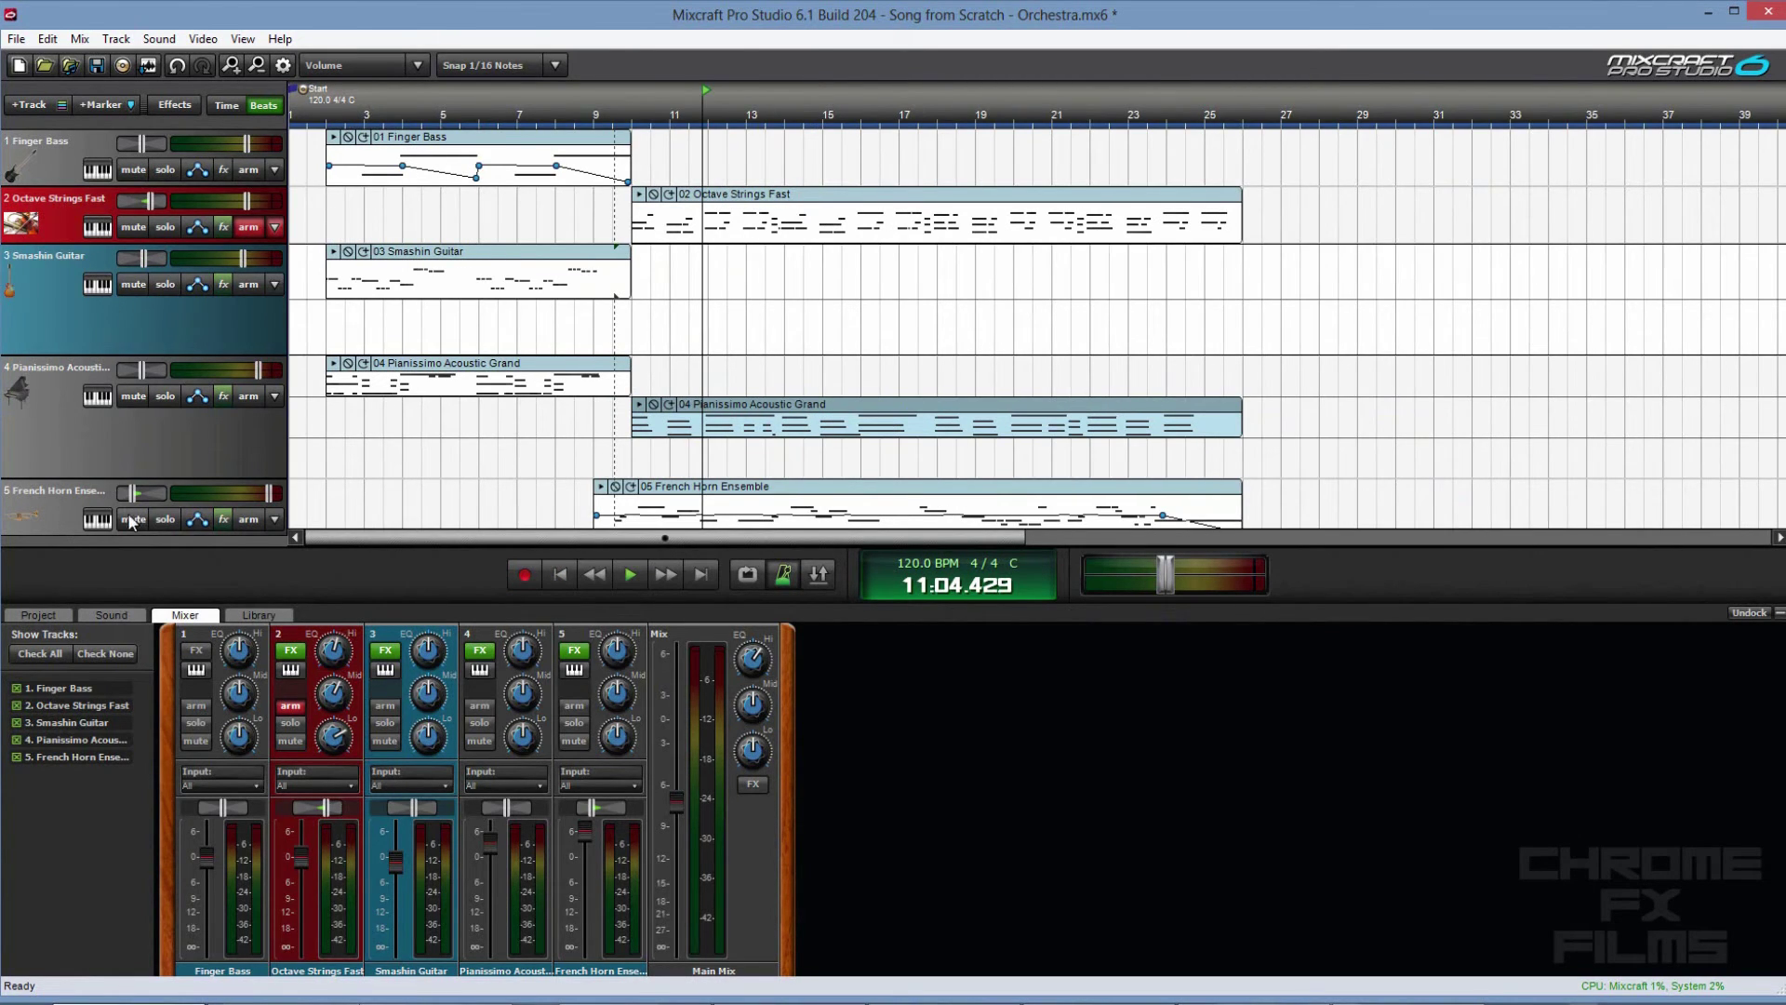
click(53, 523)
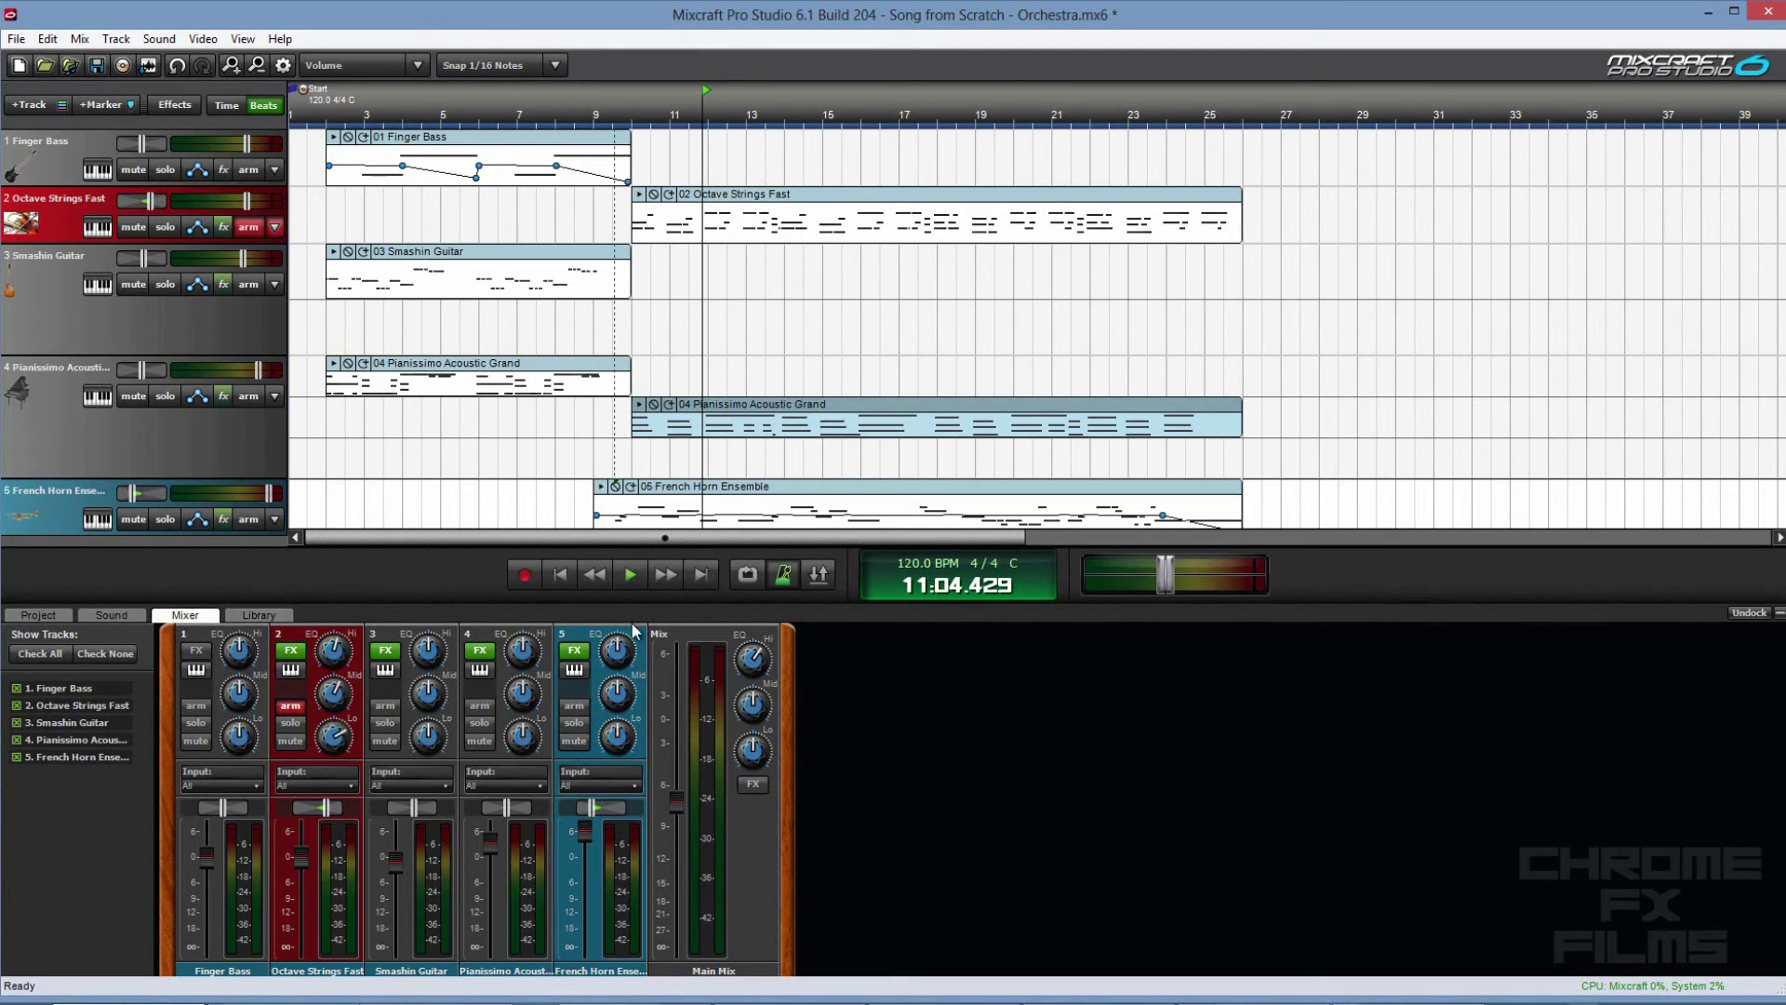
mouse_move(630, 649)
mouse_move(625, 686)
drag(625, 686, 626, 680)
- Play from late measure 9 and raise the Octave Strings Fast track's volume to +3.5 dB
scroll(633, 484, up, 2)
scroll(772, 537, left, 2)
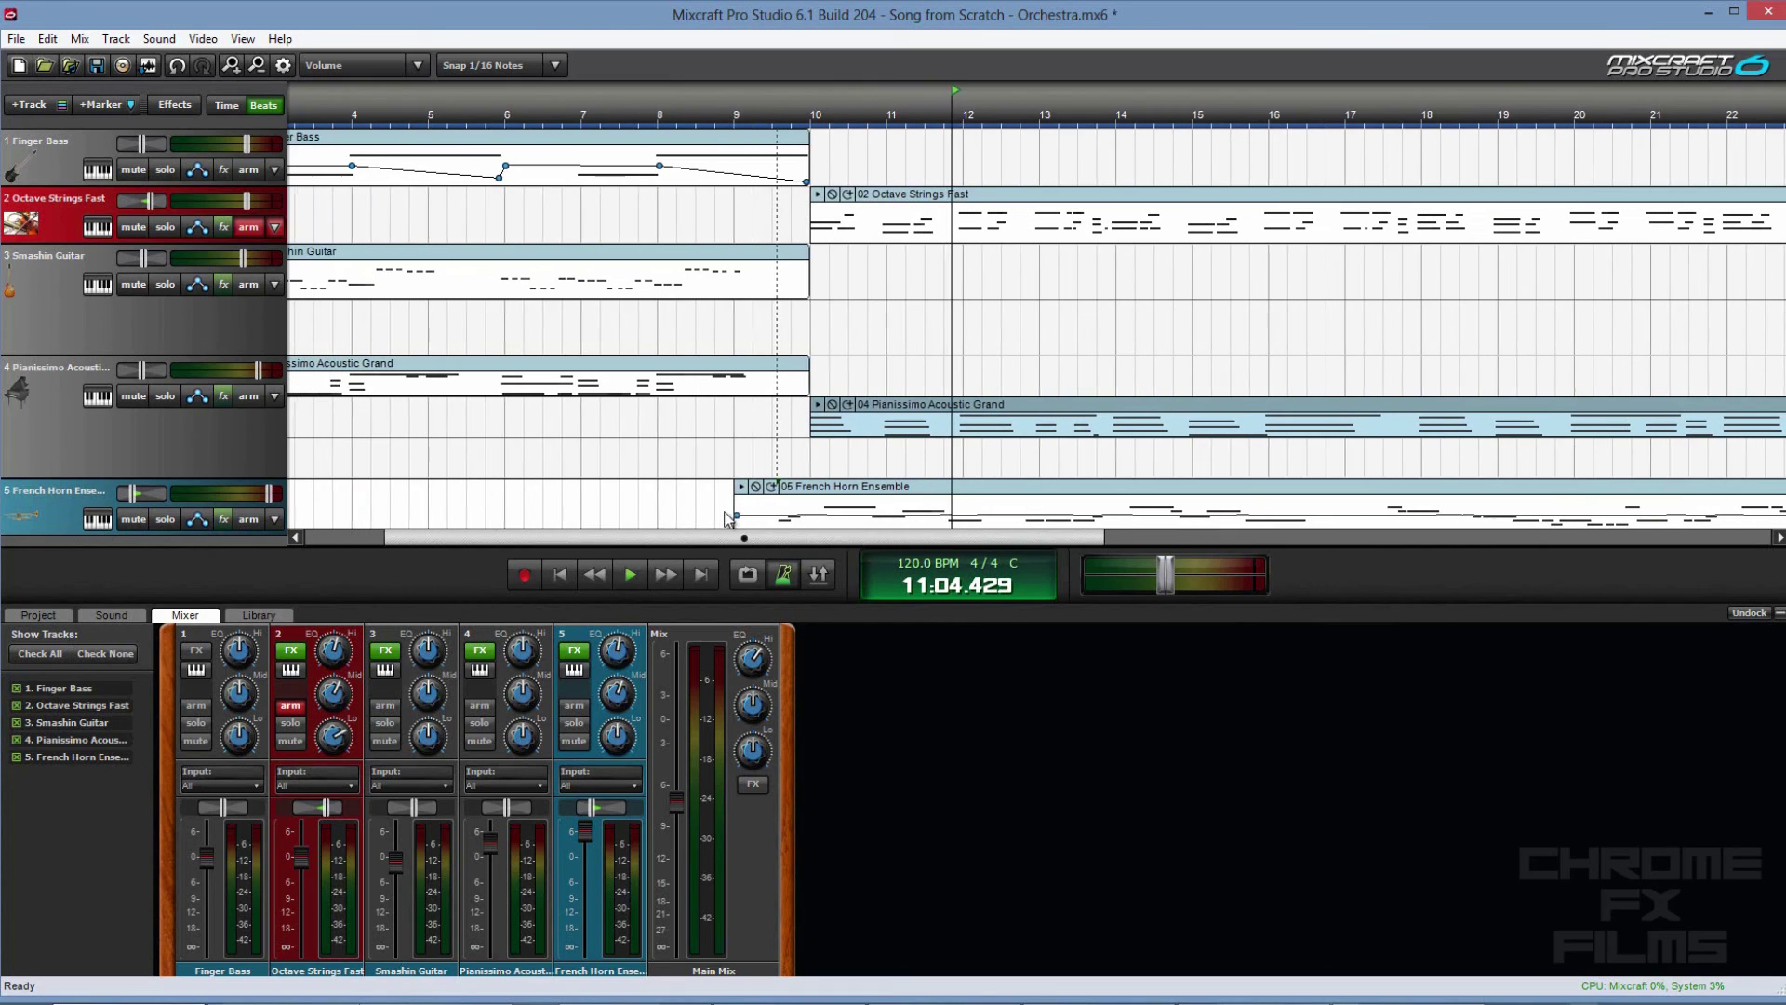
click(795, 111)
key(space)
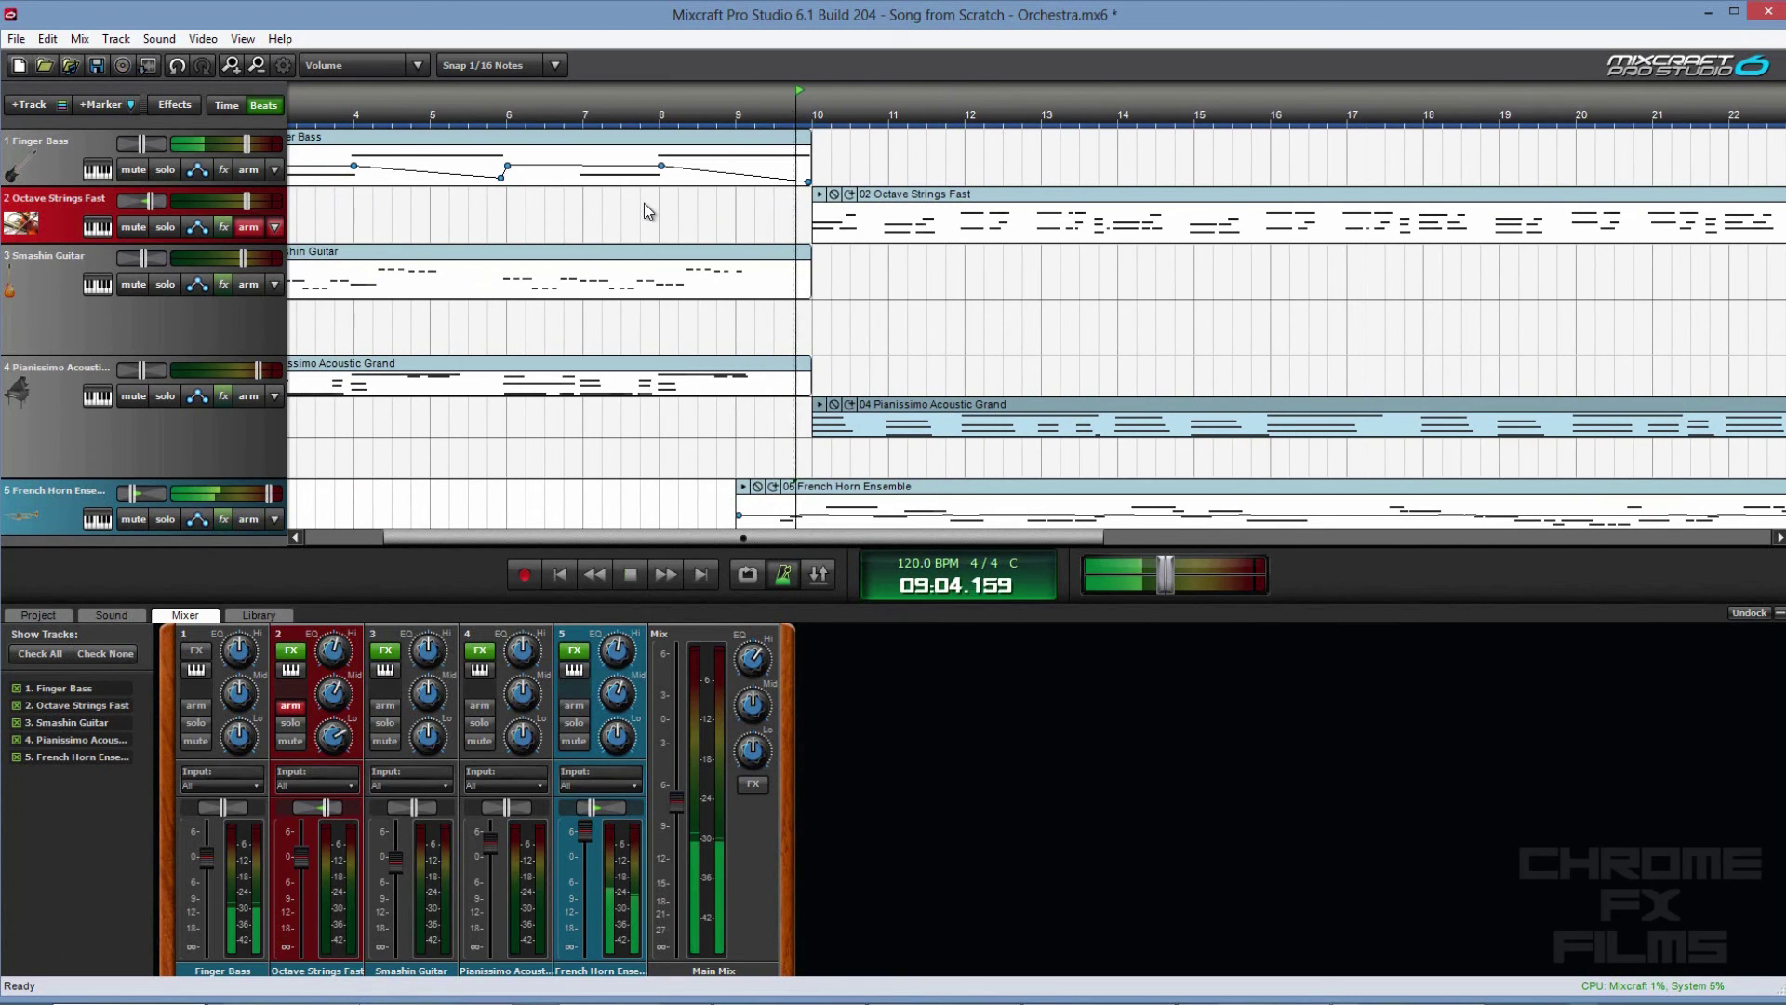
click(249, 199)
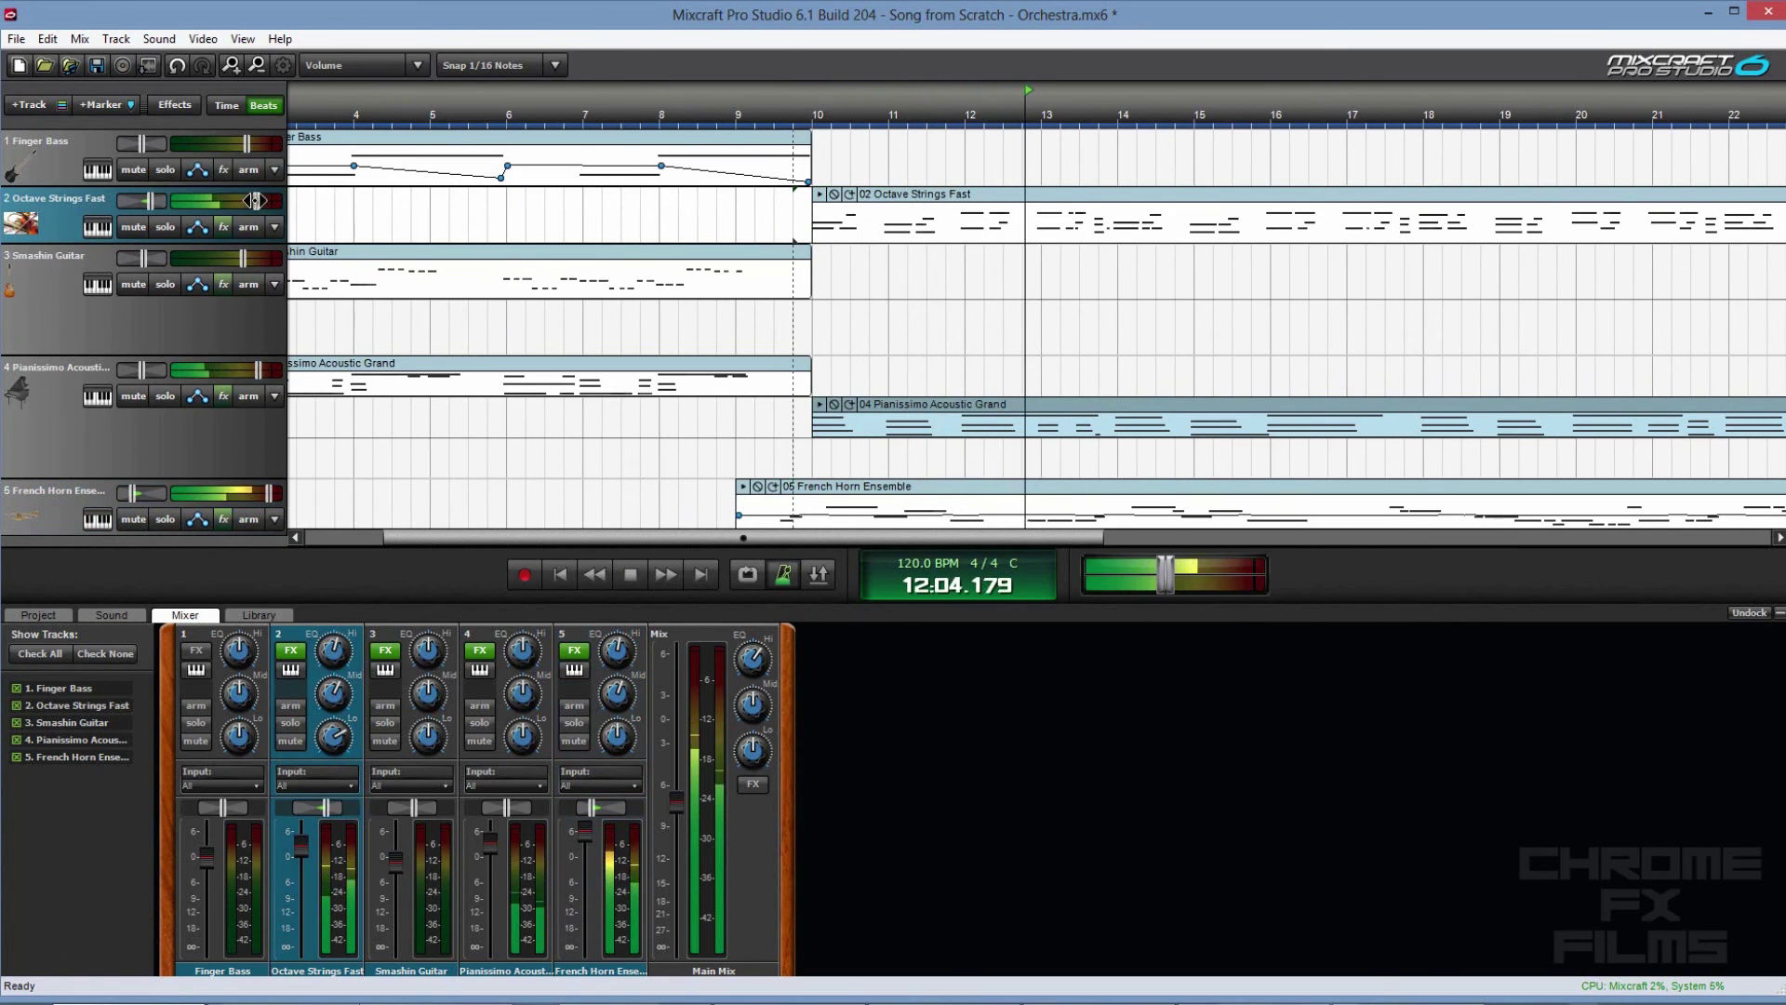
drag(249, 199, 256, 201)
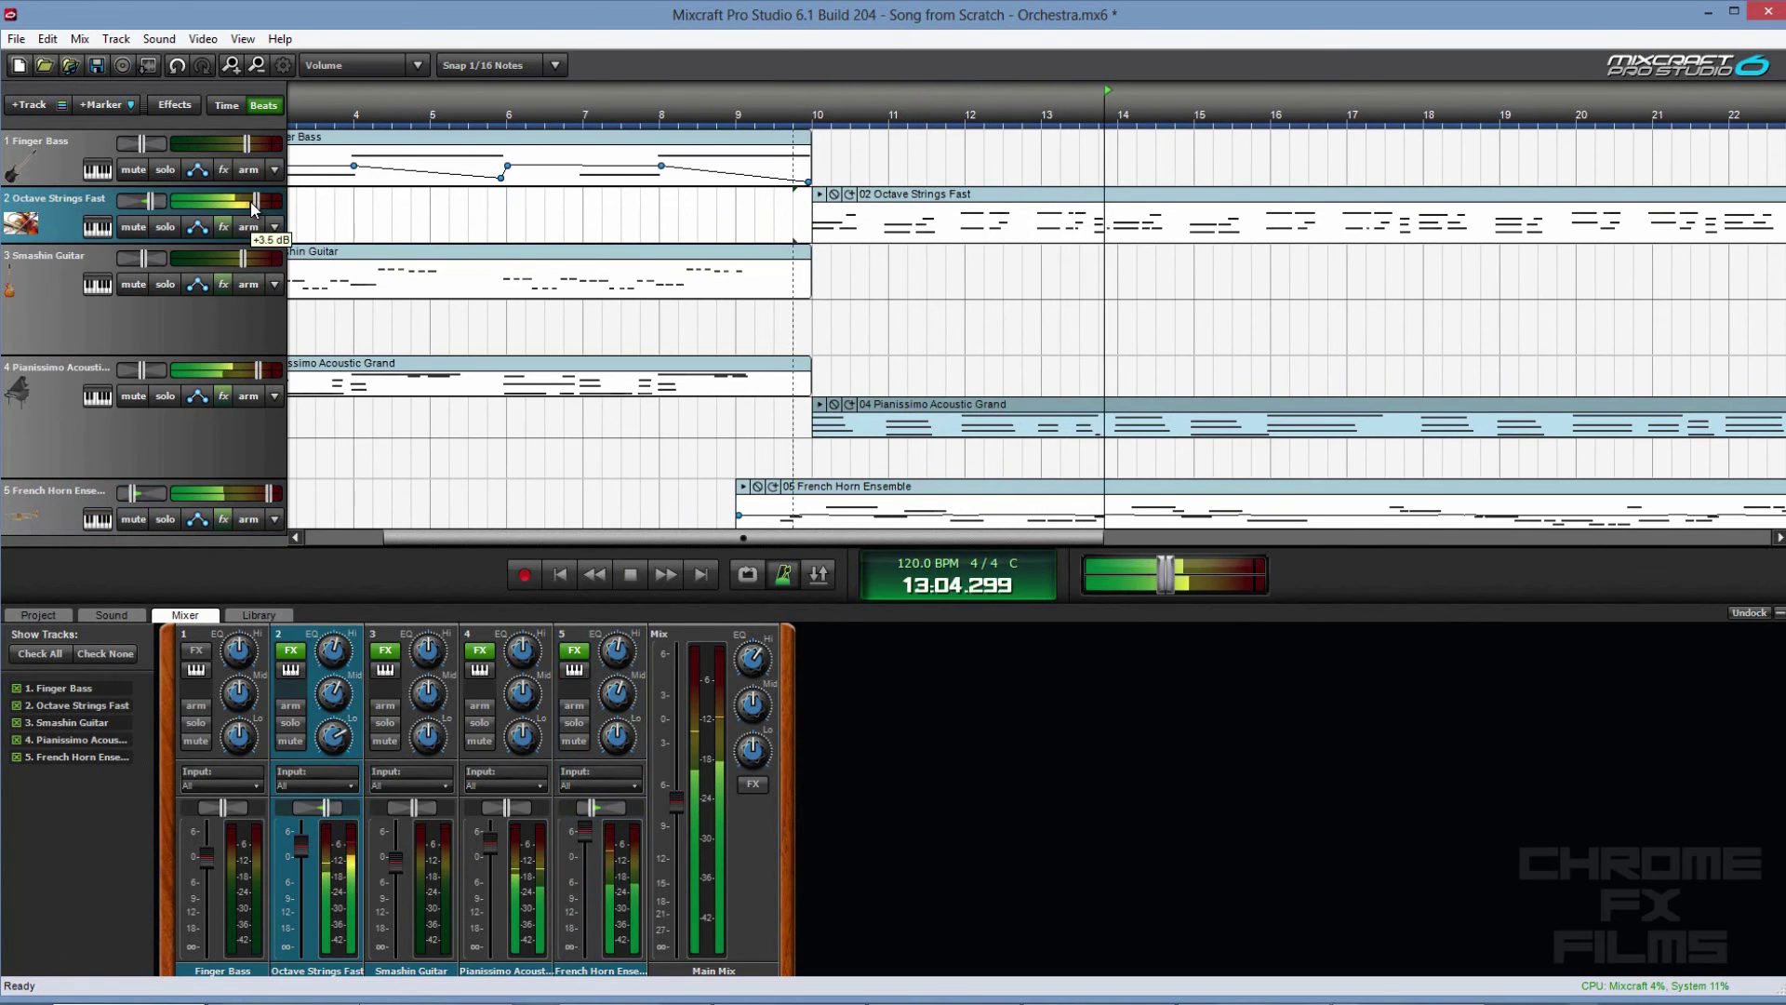
key(space)
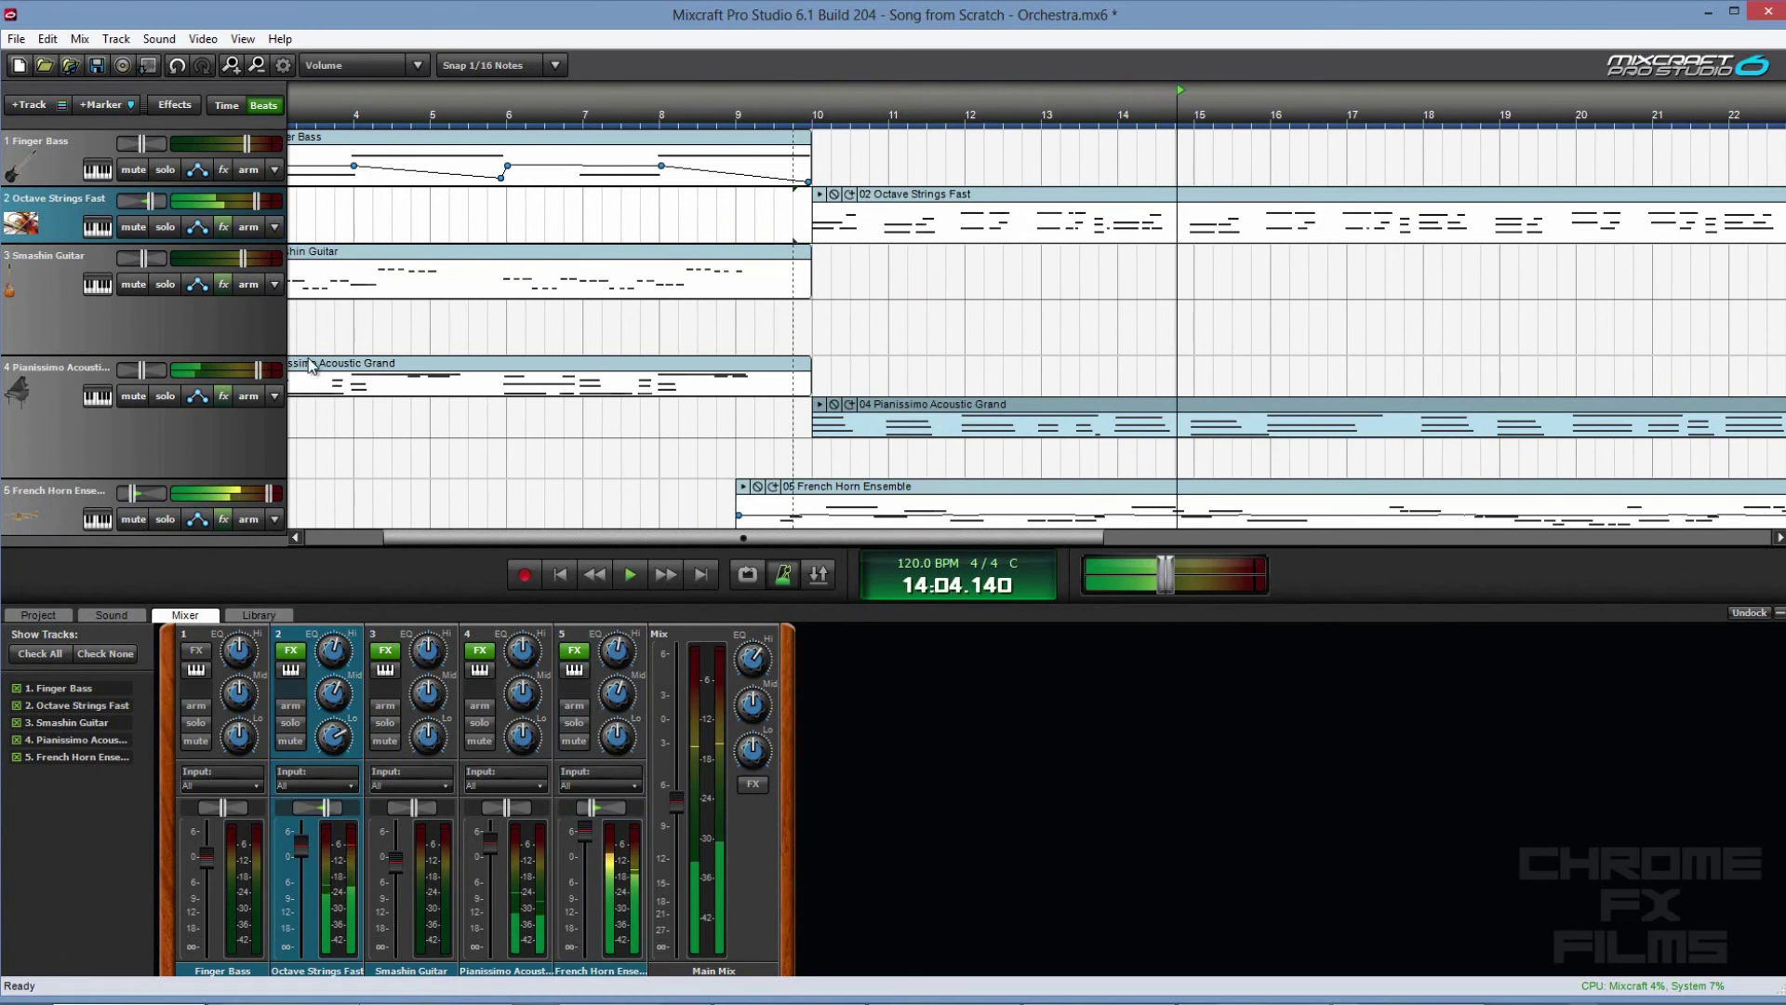
- Arm the Smashin Guitar track, record a part from measure 9 to measure 26, and open the new clip in the piano roll
click(814, 281)
click(249, 284)
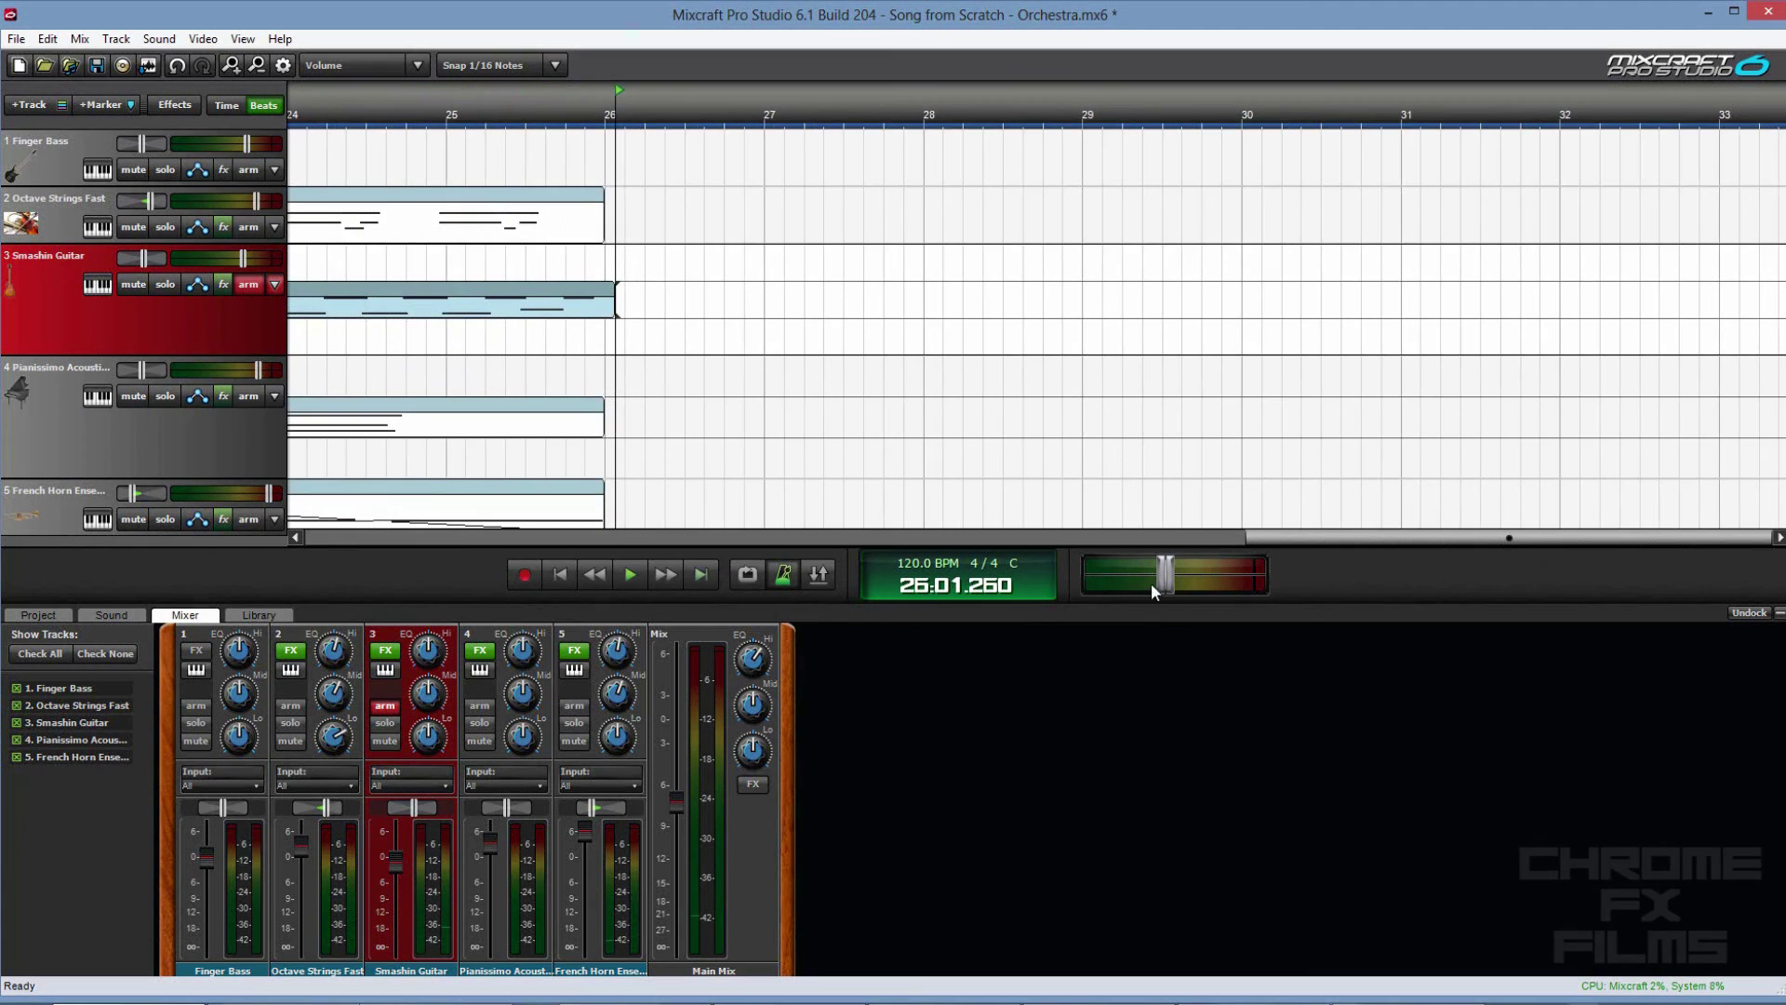
click(1198, 538)
double_click(1287, 282)
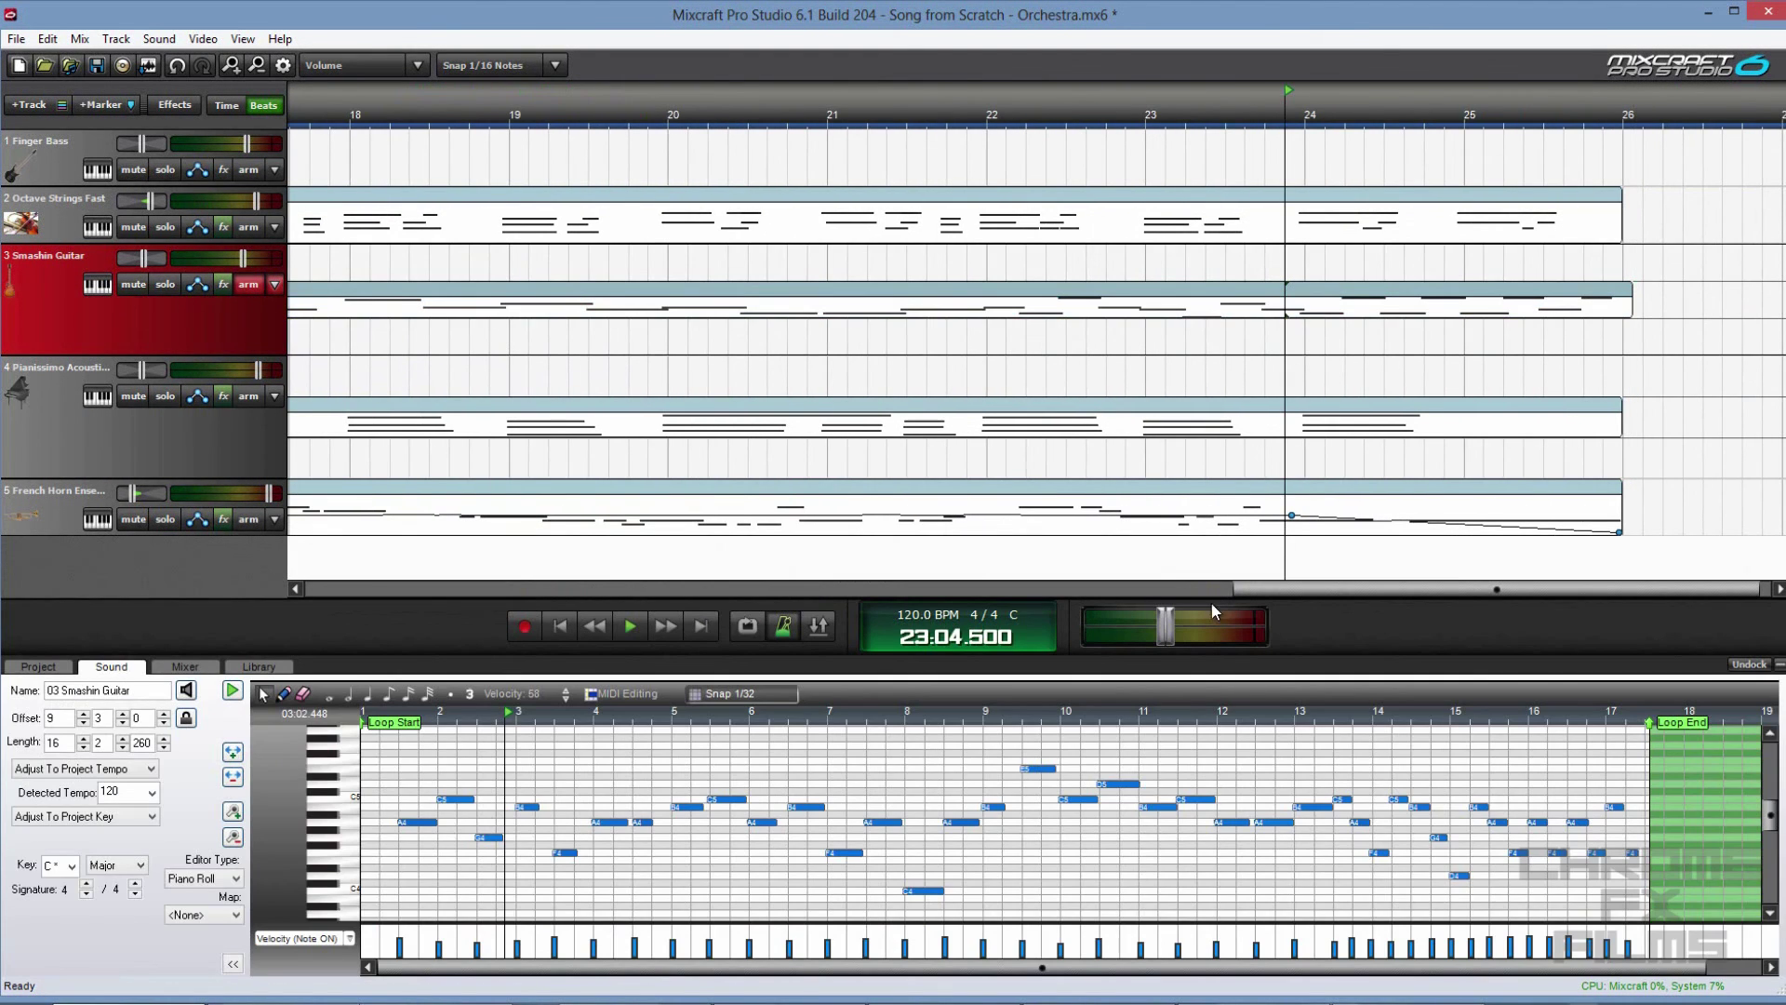
- Audition the new guitar clip and set the velocities of the note just before clip measure 10 to 66 and the late measure 11 note to 69
key(space)
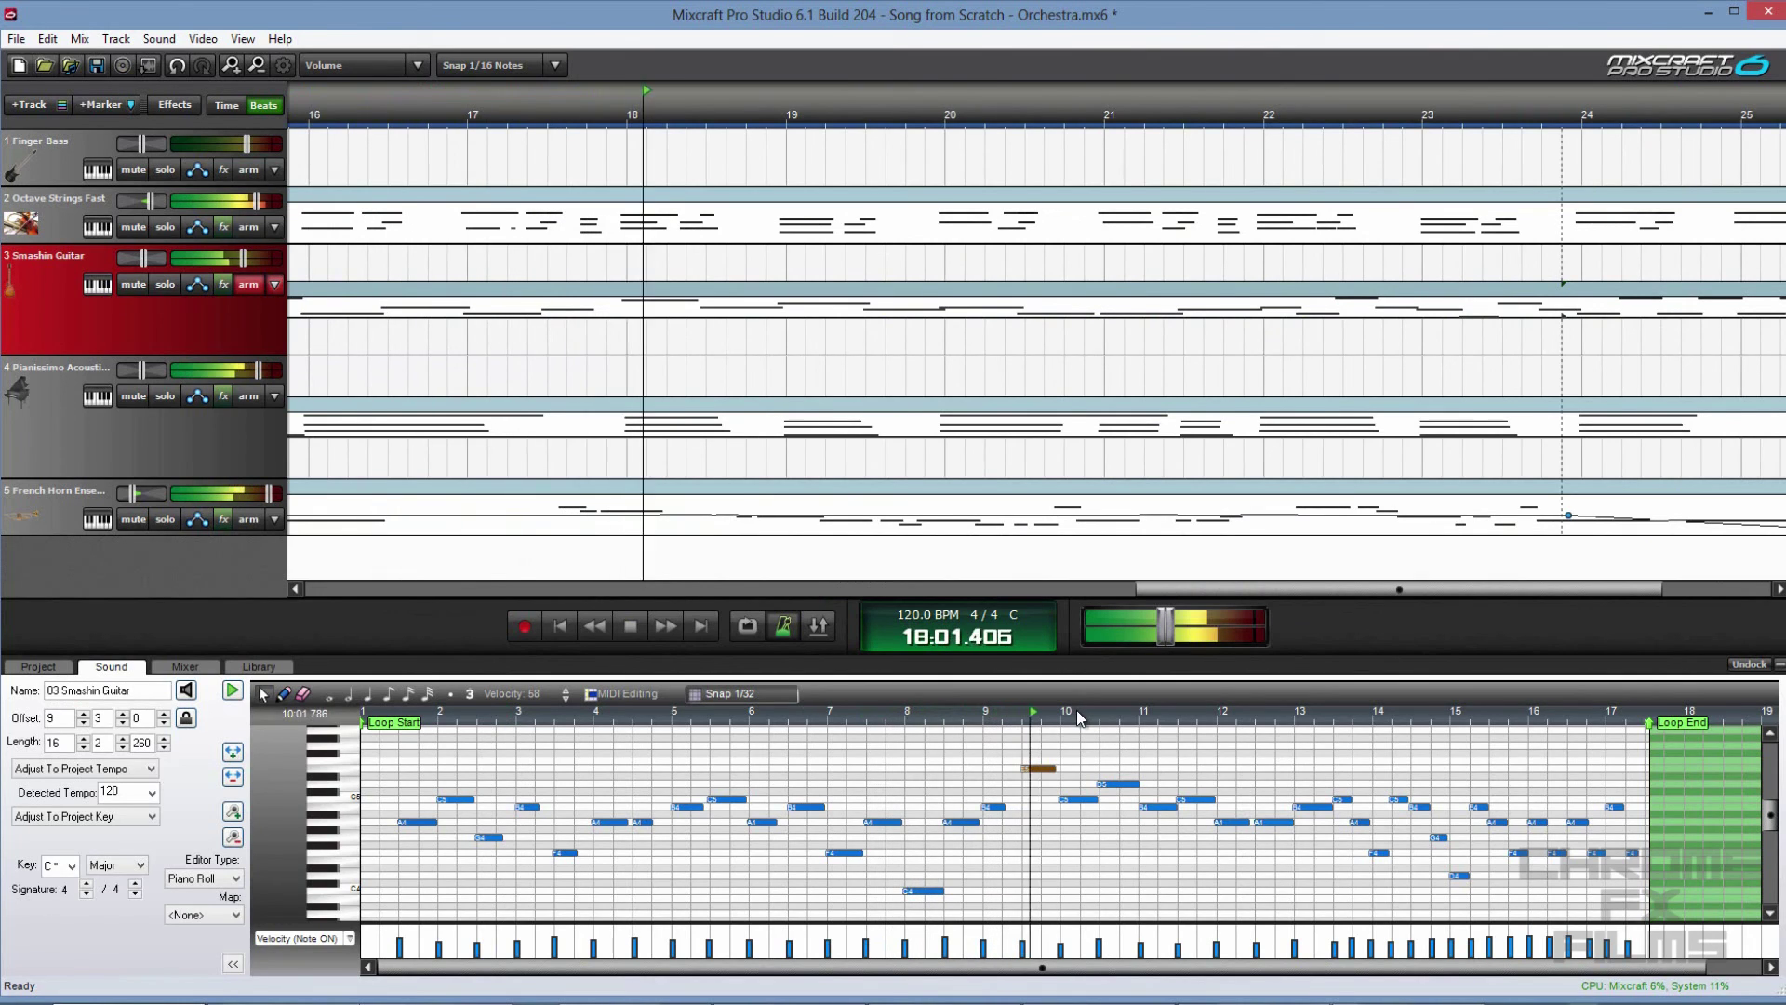
key(space)
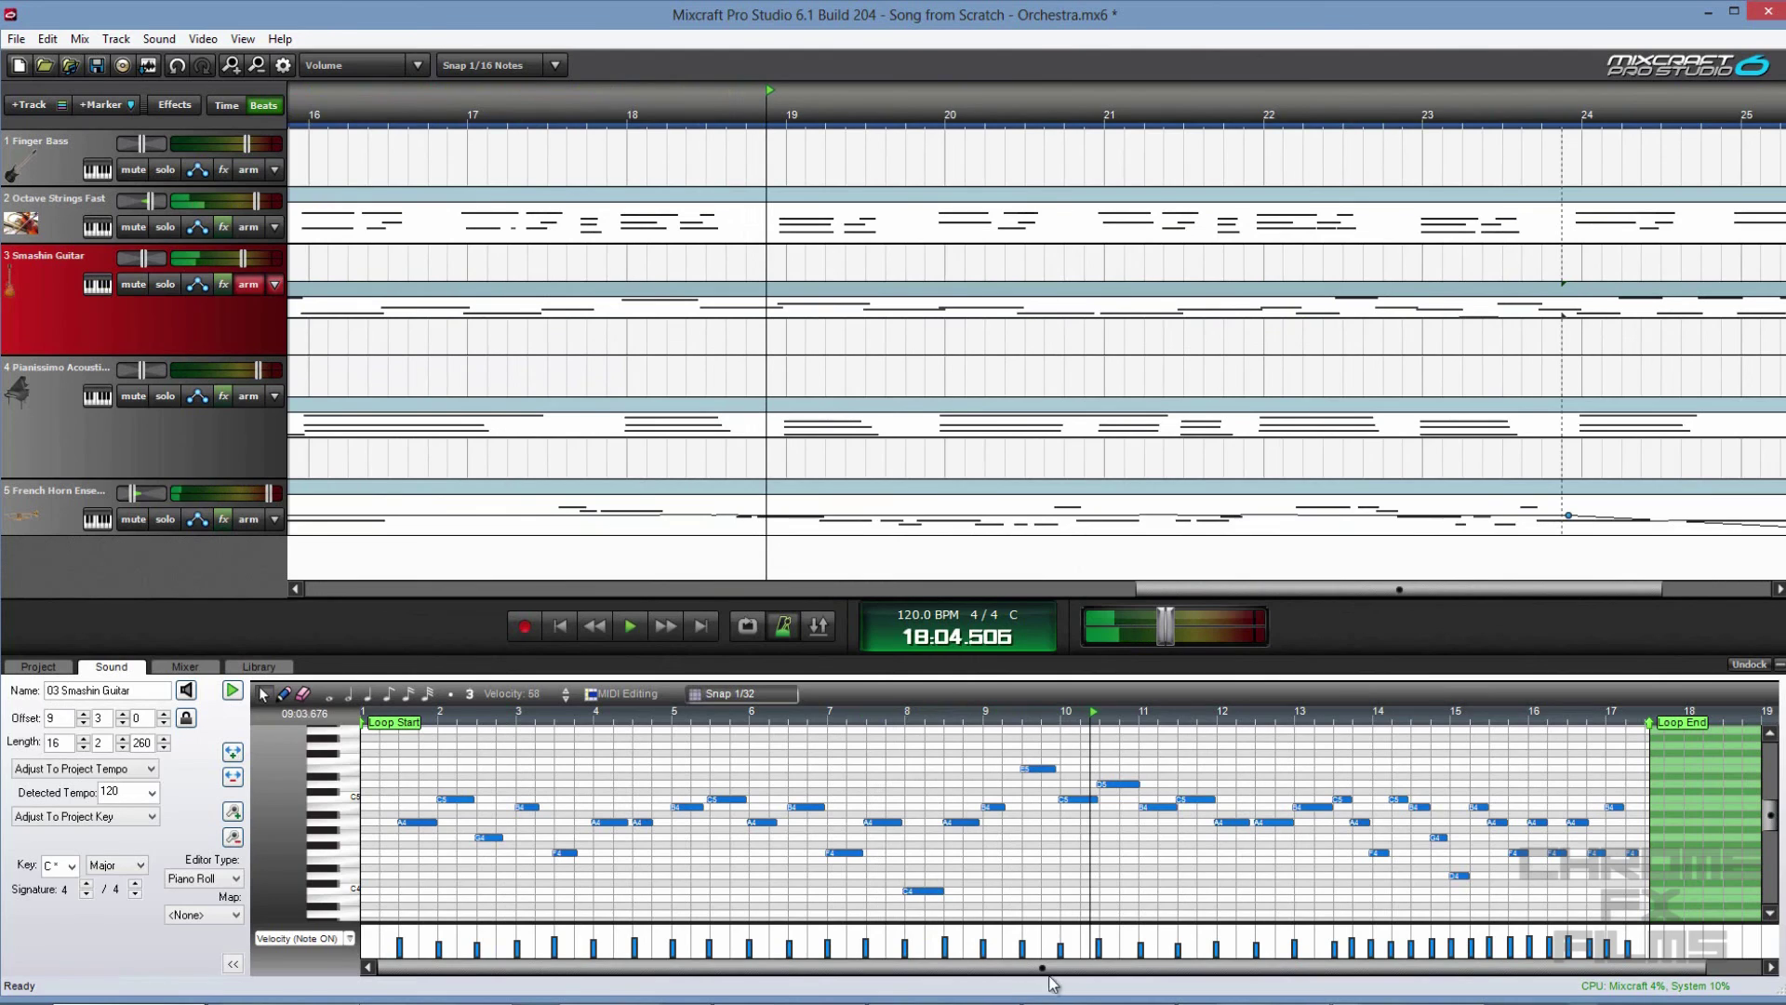
click(1061, 949)
click(1052, 724)
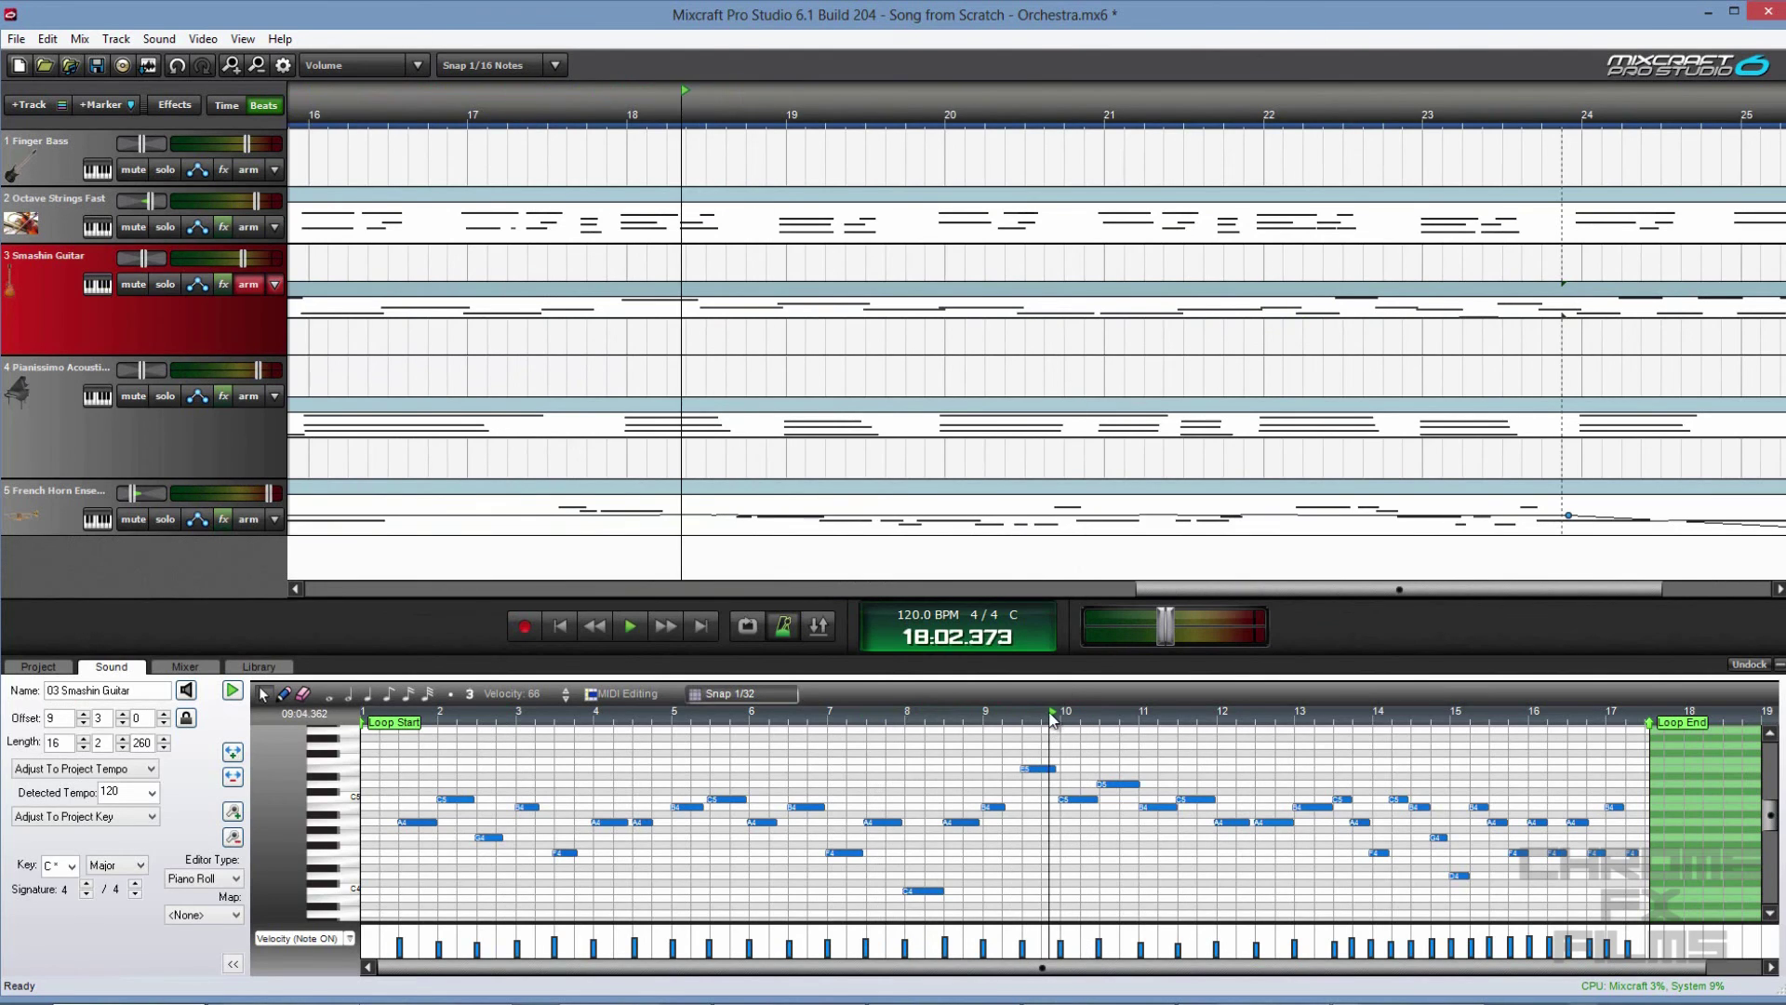
key(space)
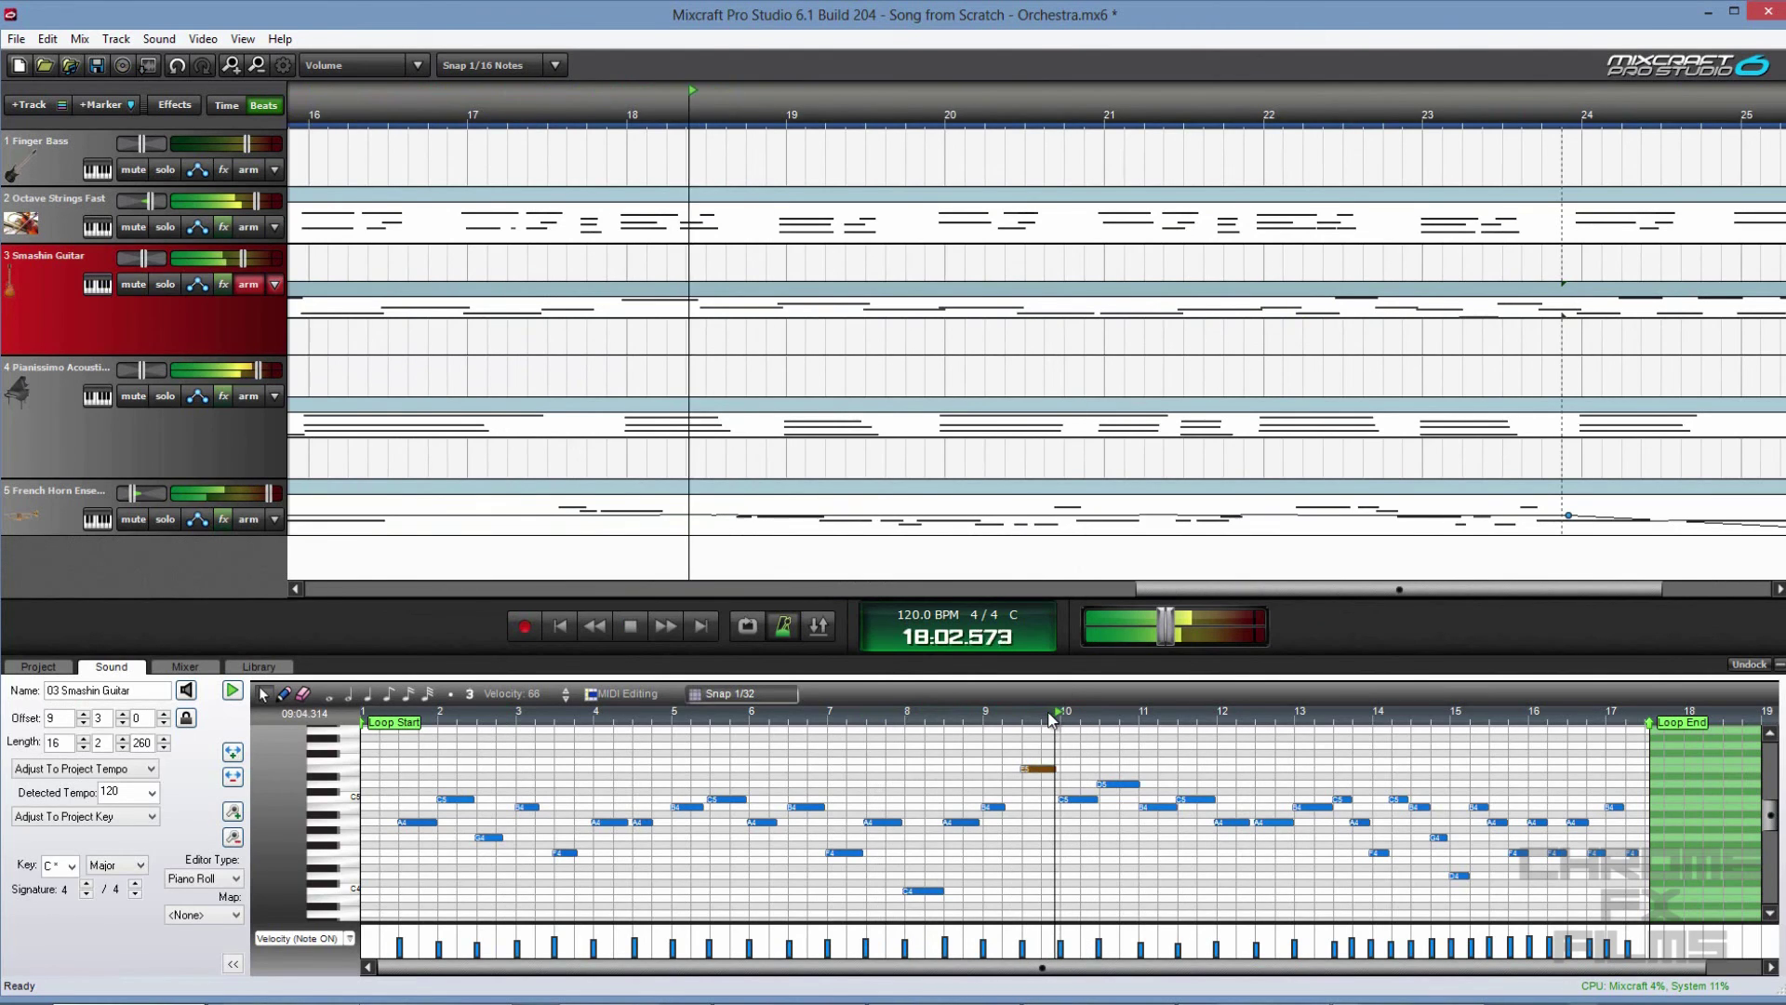
click(1180, 949)
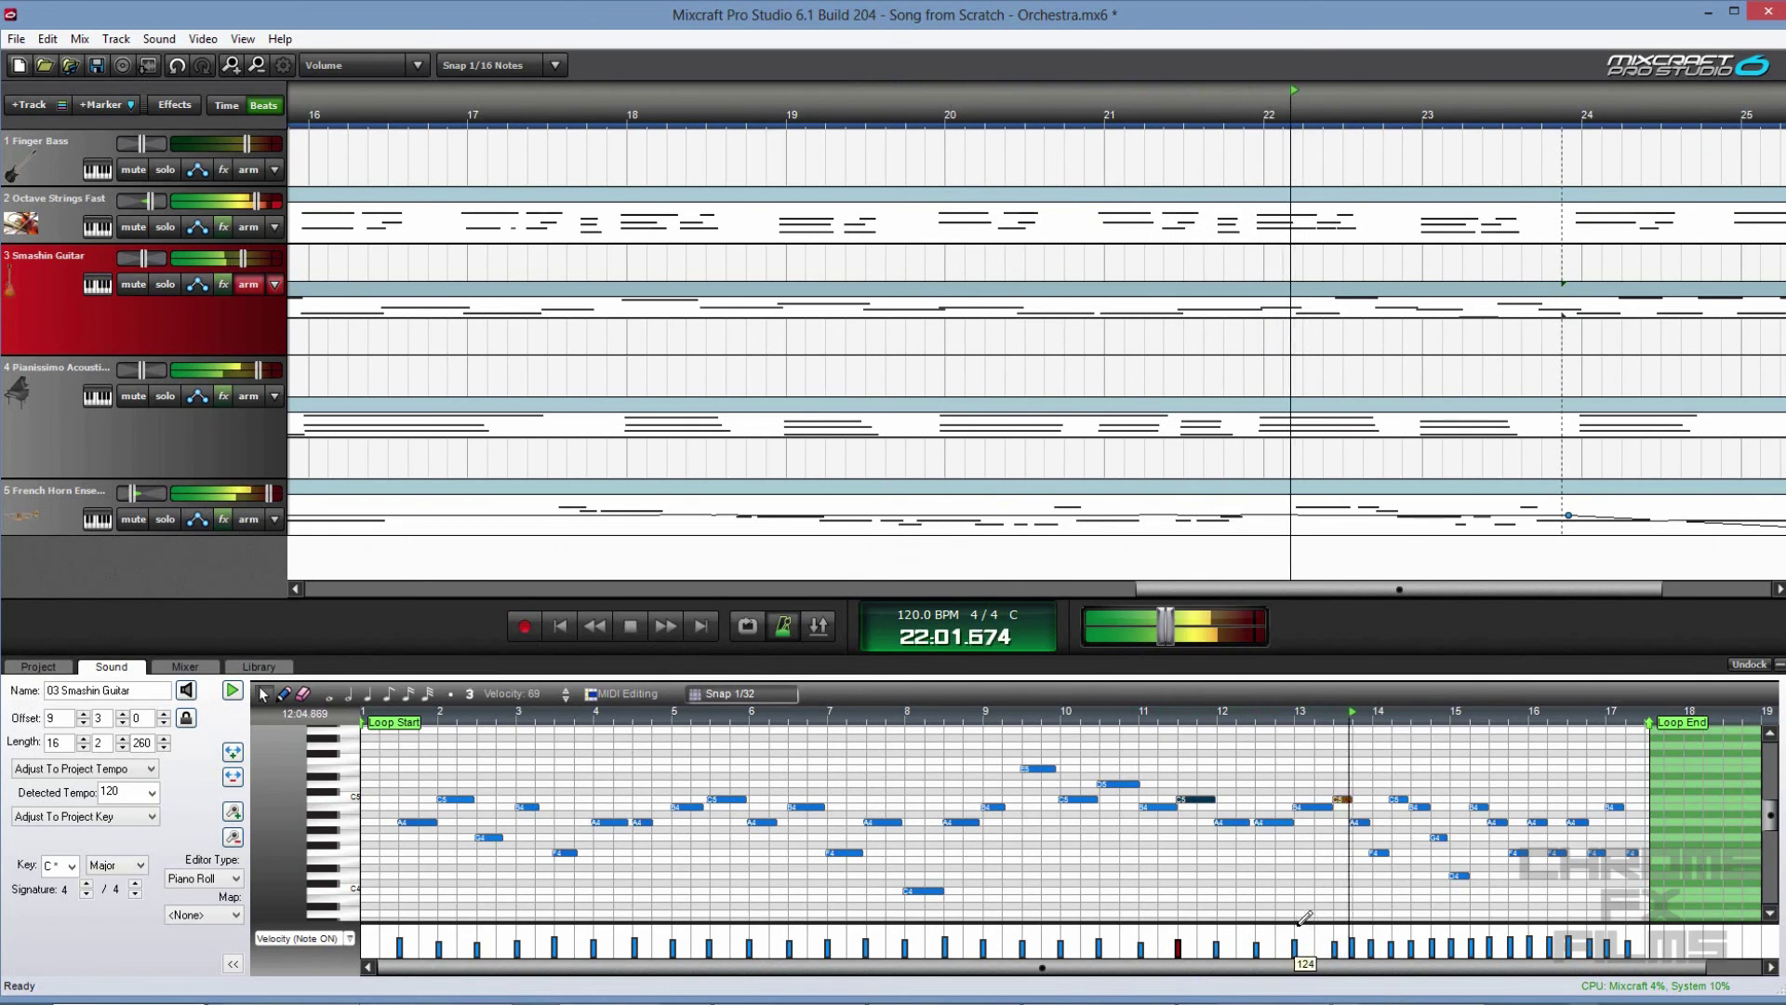
key(space)
- Lower the short F4 note near measure 14 of the guitar clip by one semitone and audition the passage
click(1386, 852)
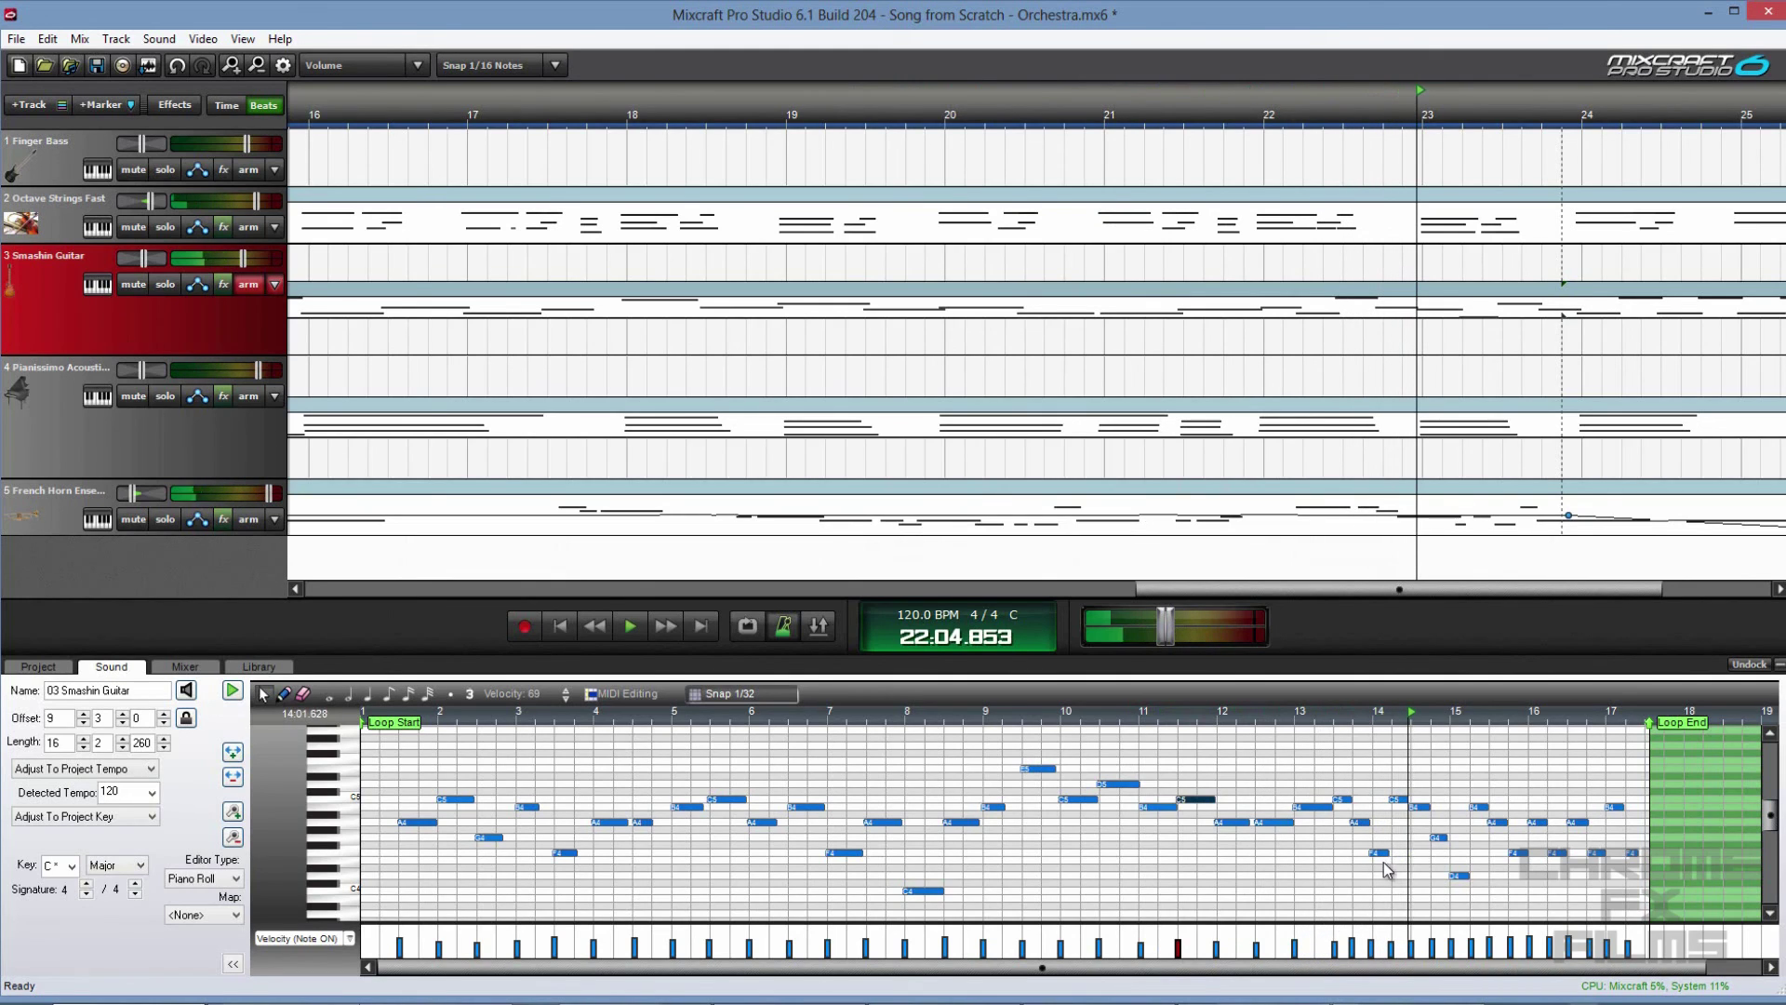
drag(1382, 868, 1383, 866)
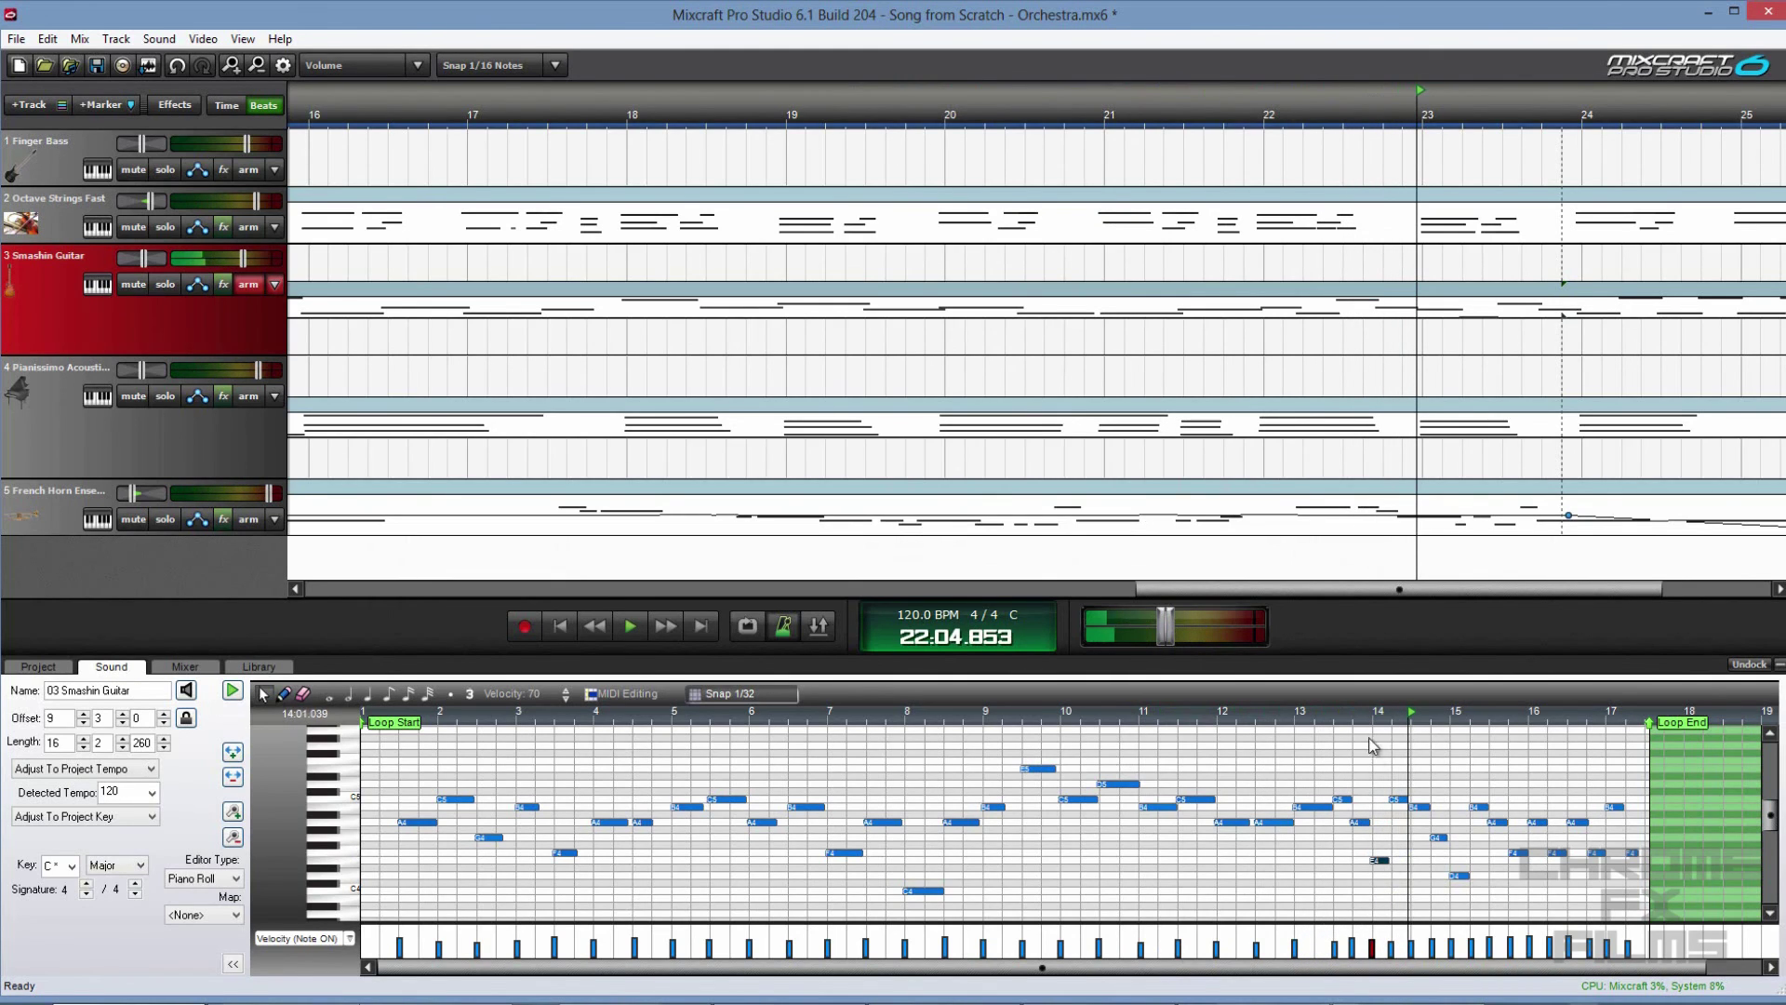
key(space)
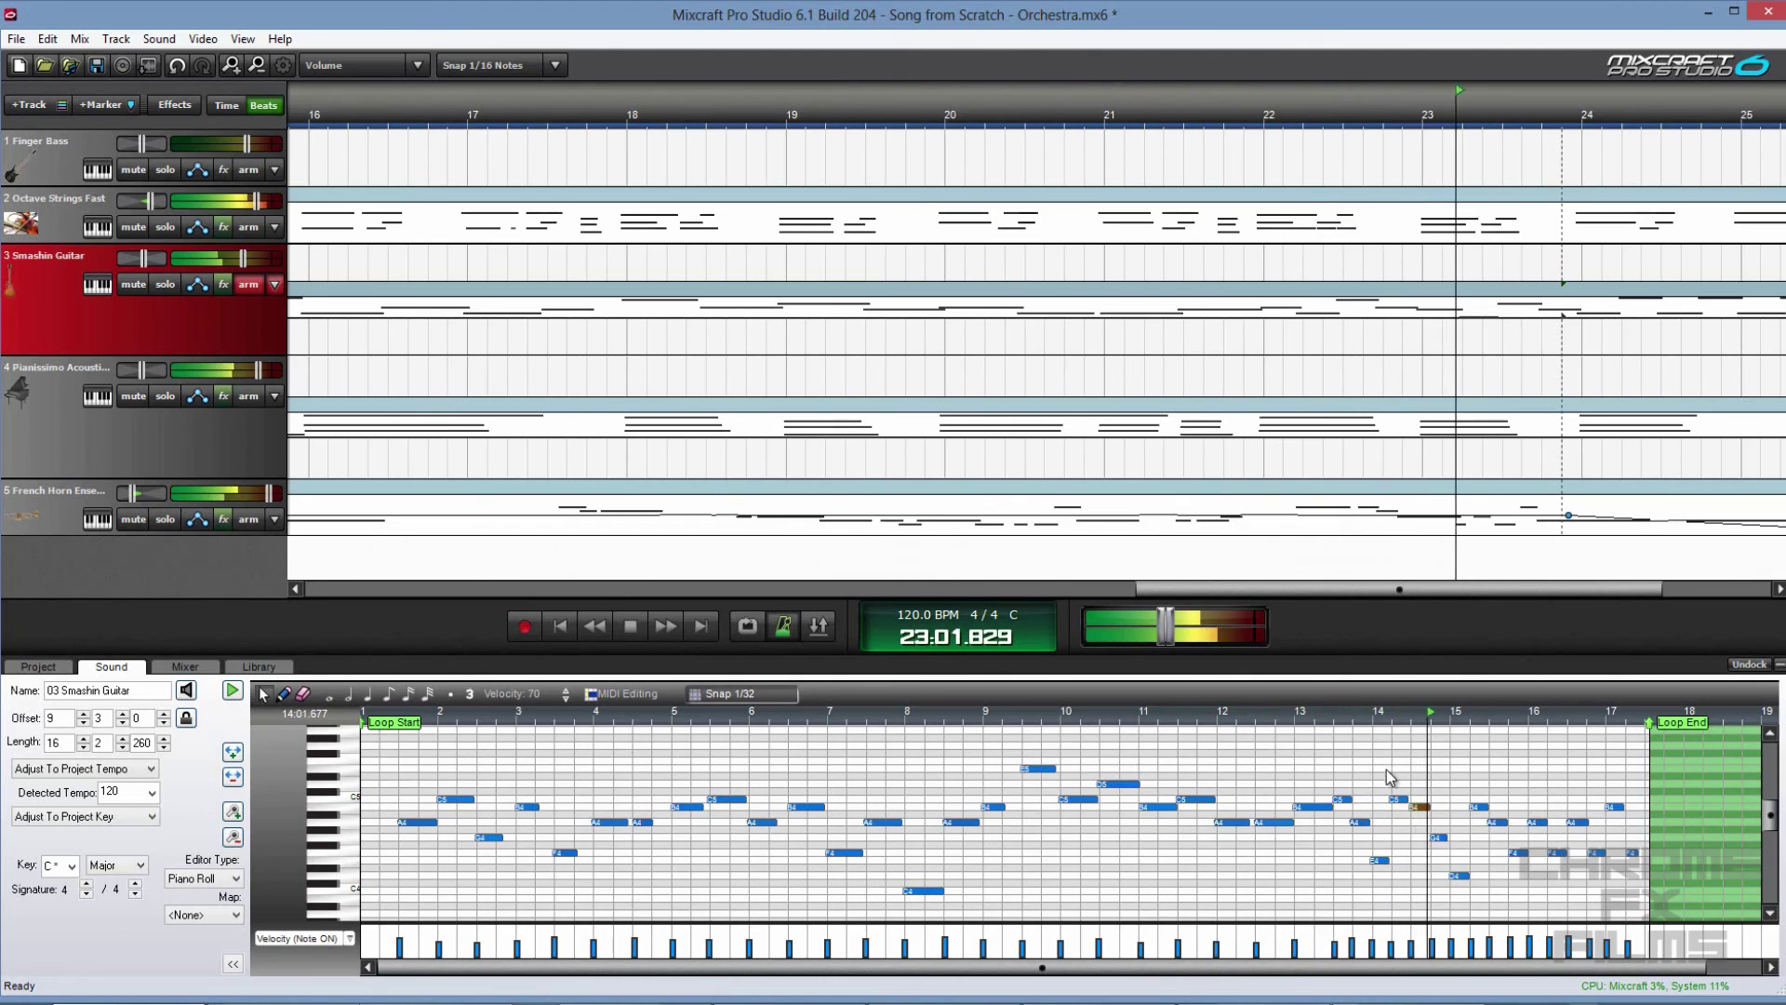
click(1238, 822)
key(space)
- Save the project and place the playhead at measure 2 with the whole arrangement in view
key(minus)
key(ctrl+s)
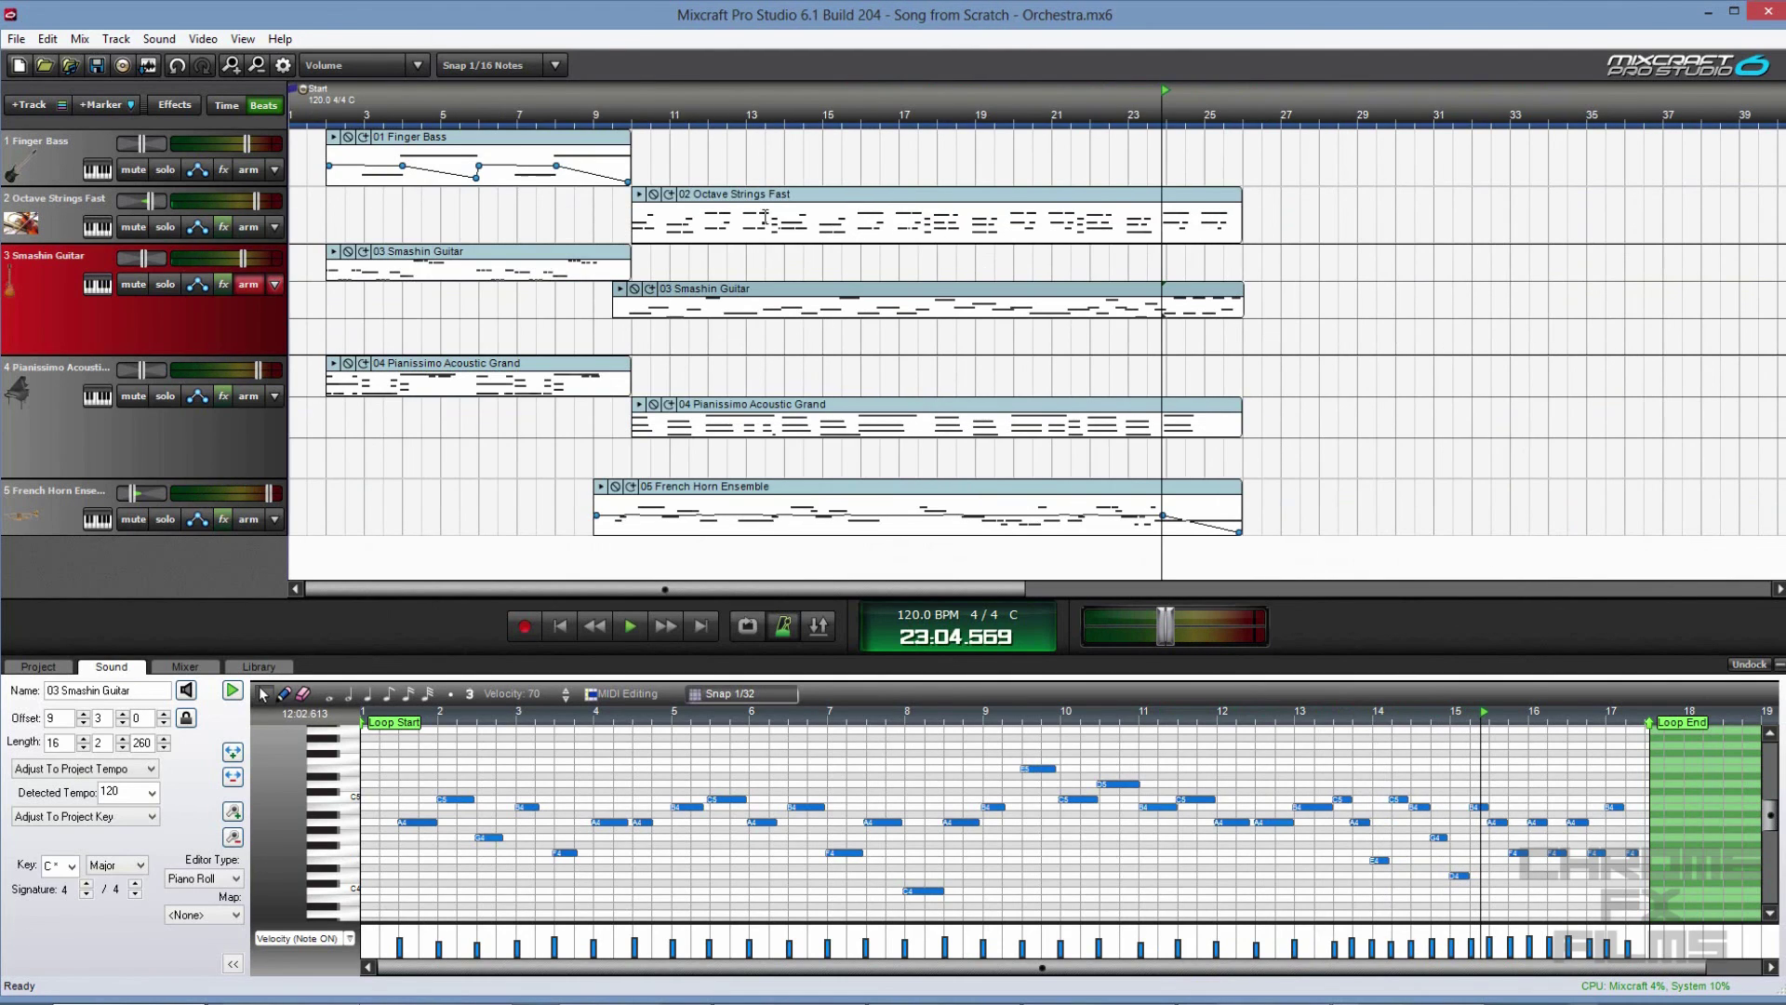
click(330, 126)
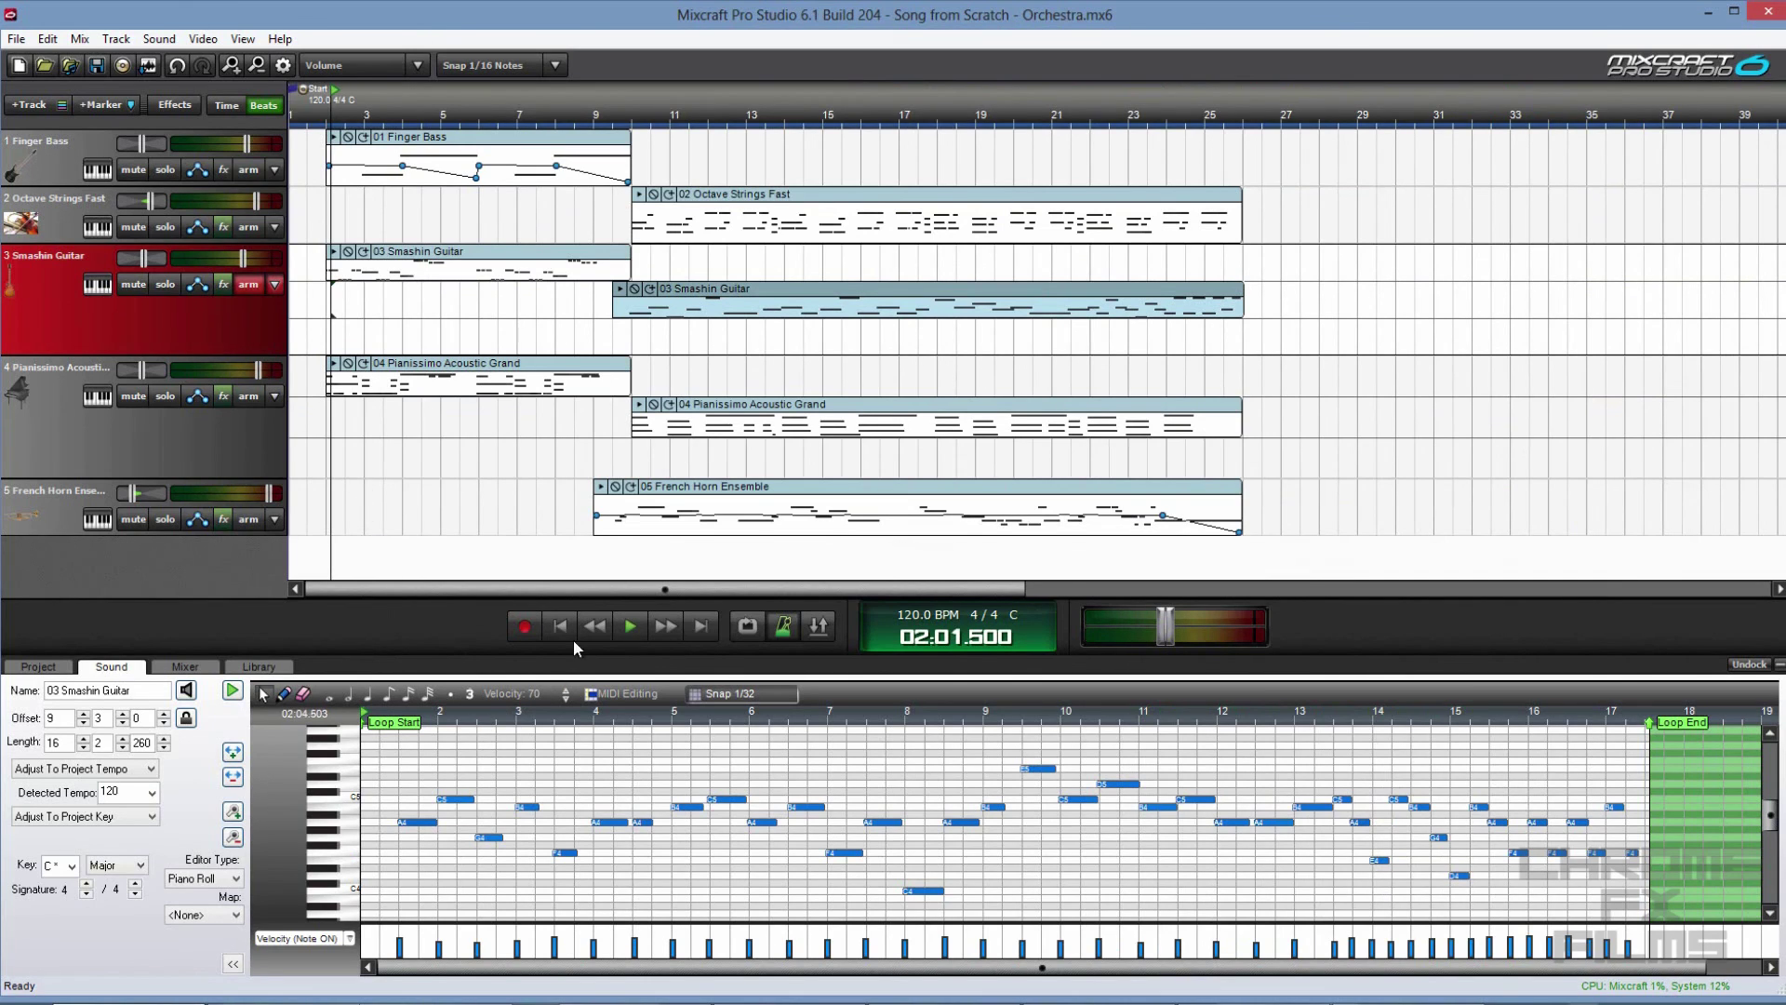
key(minus)
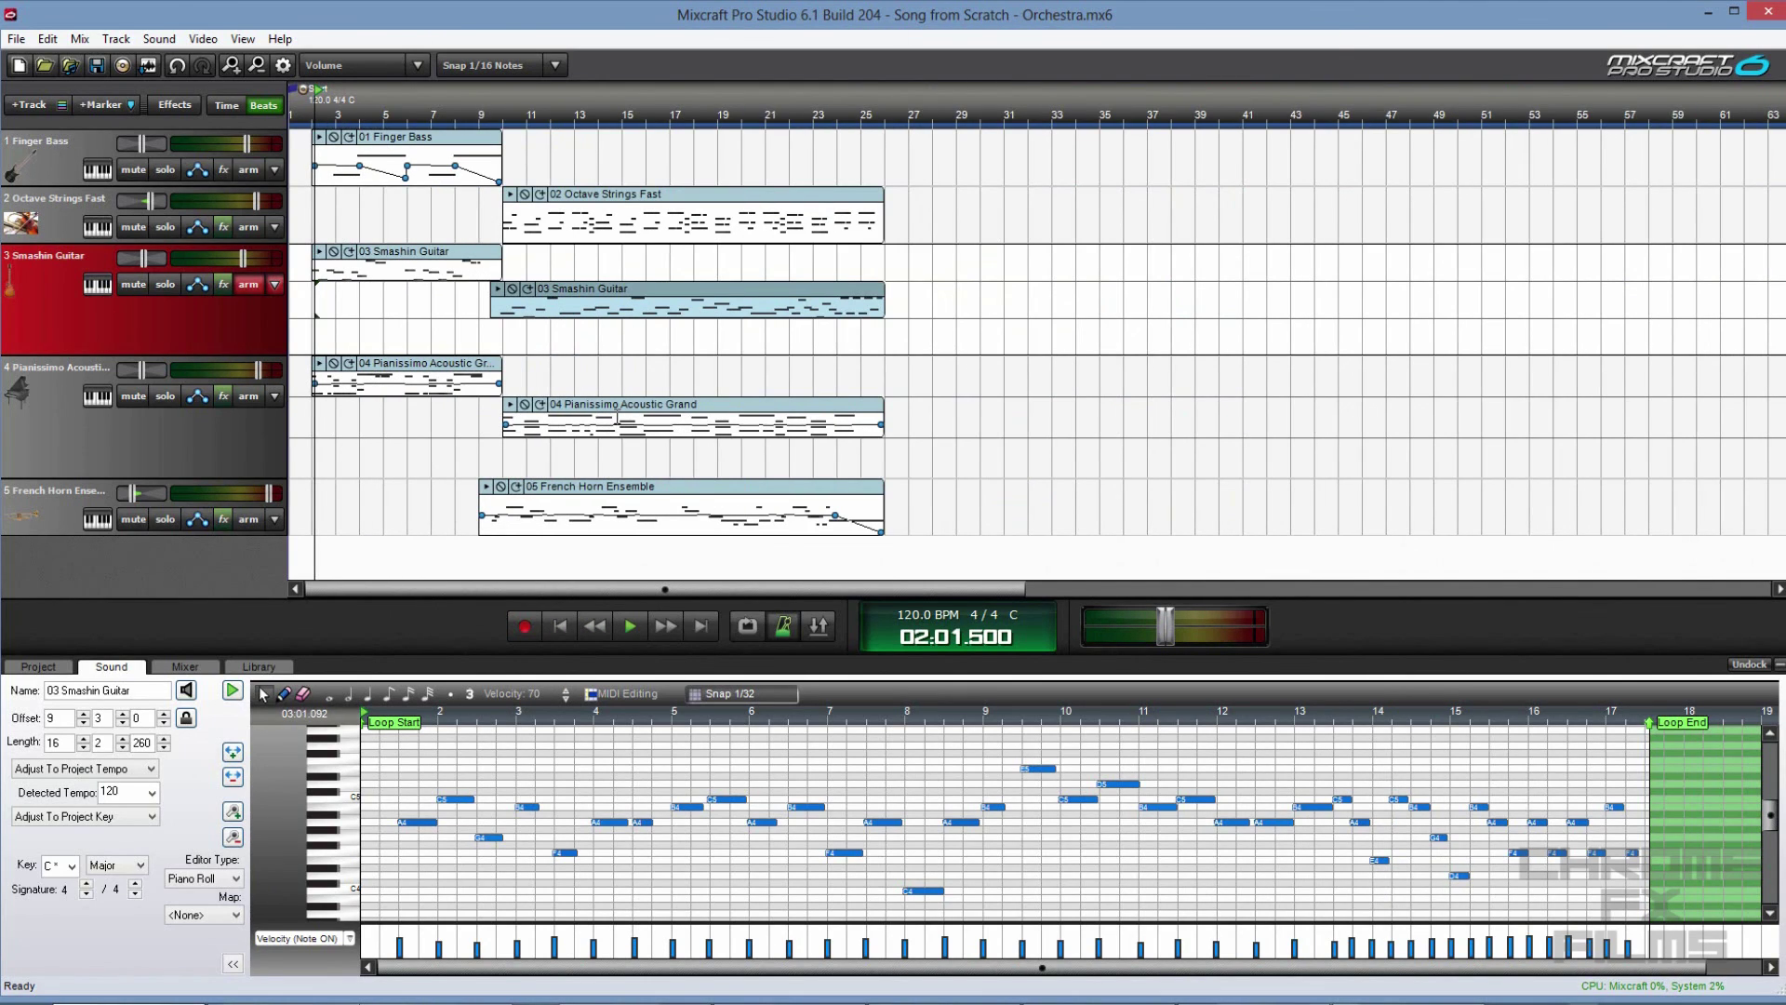